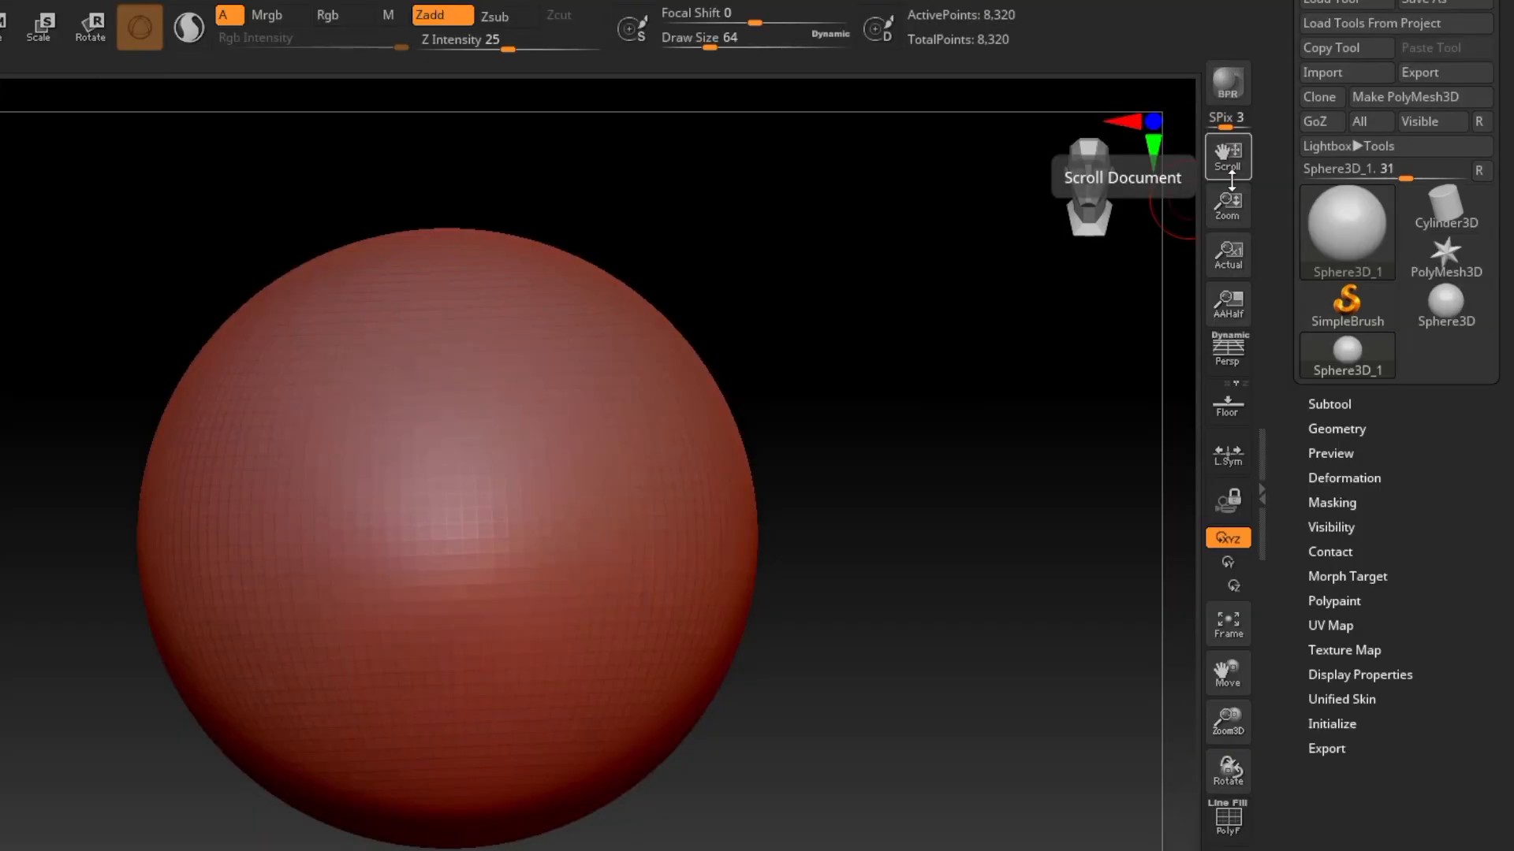
Convert the sphere to a PolyMesh3D and subdivide it to level 3, keeping only the highest level.
left_click(1416, 98)
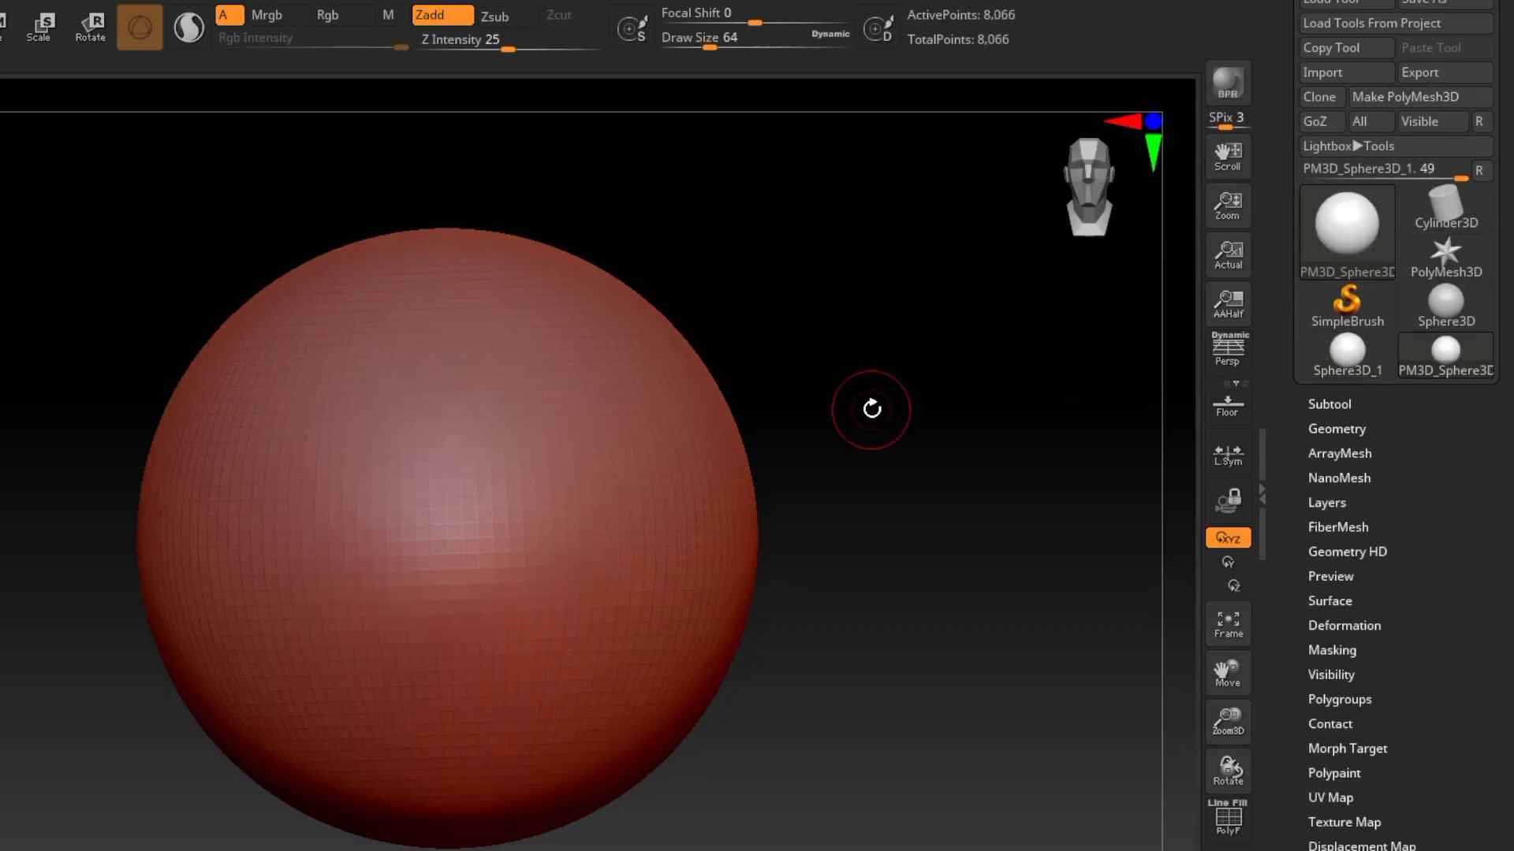
left_click(1356, 428)
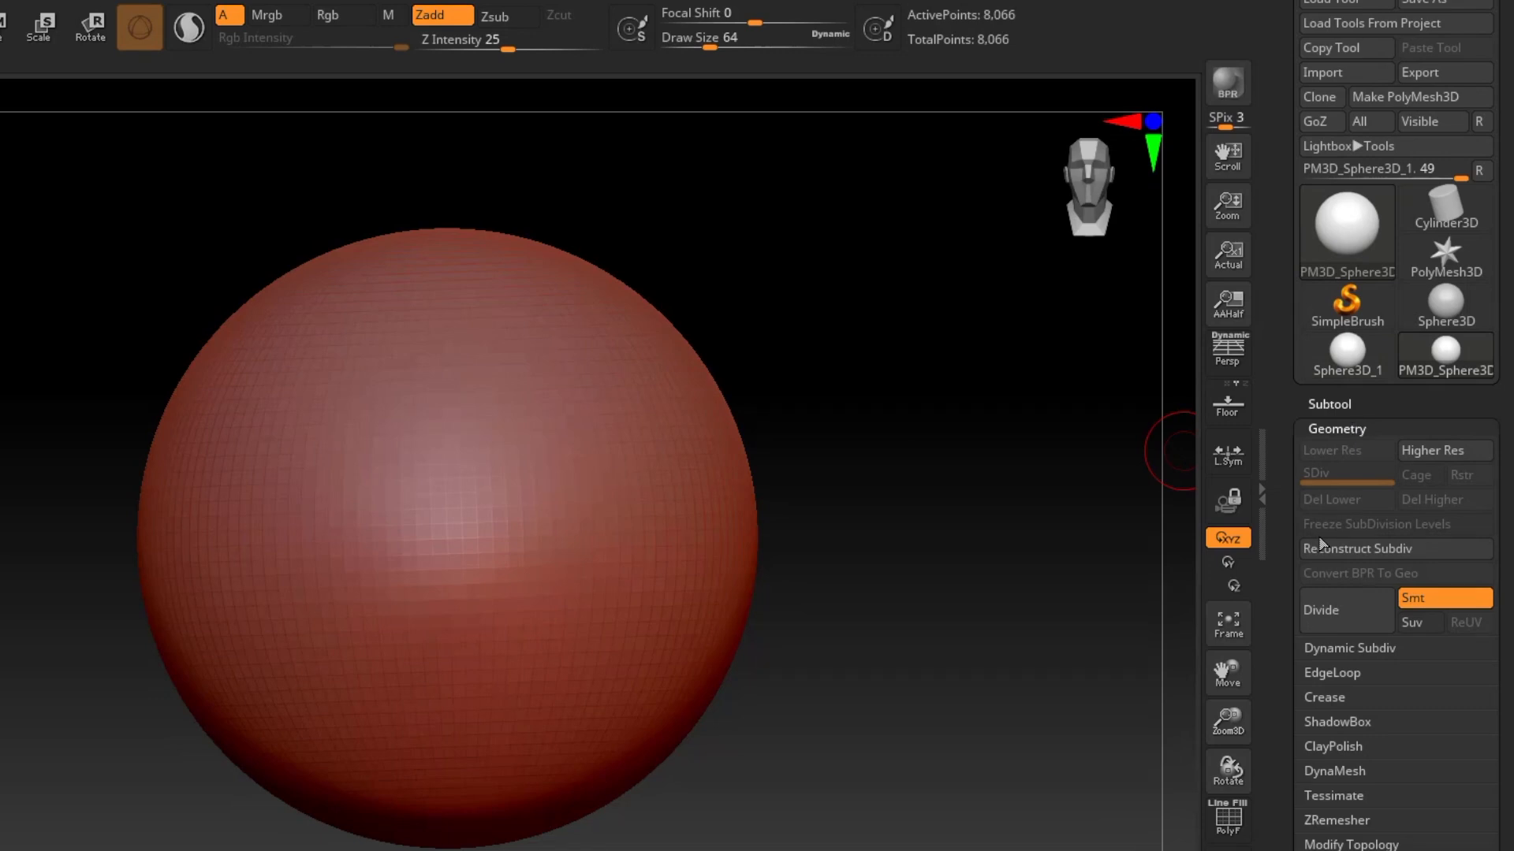
left_click(1364, 608)
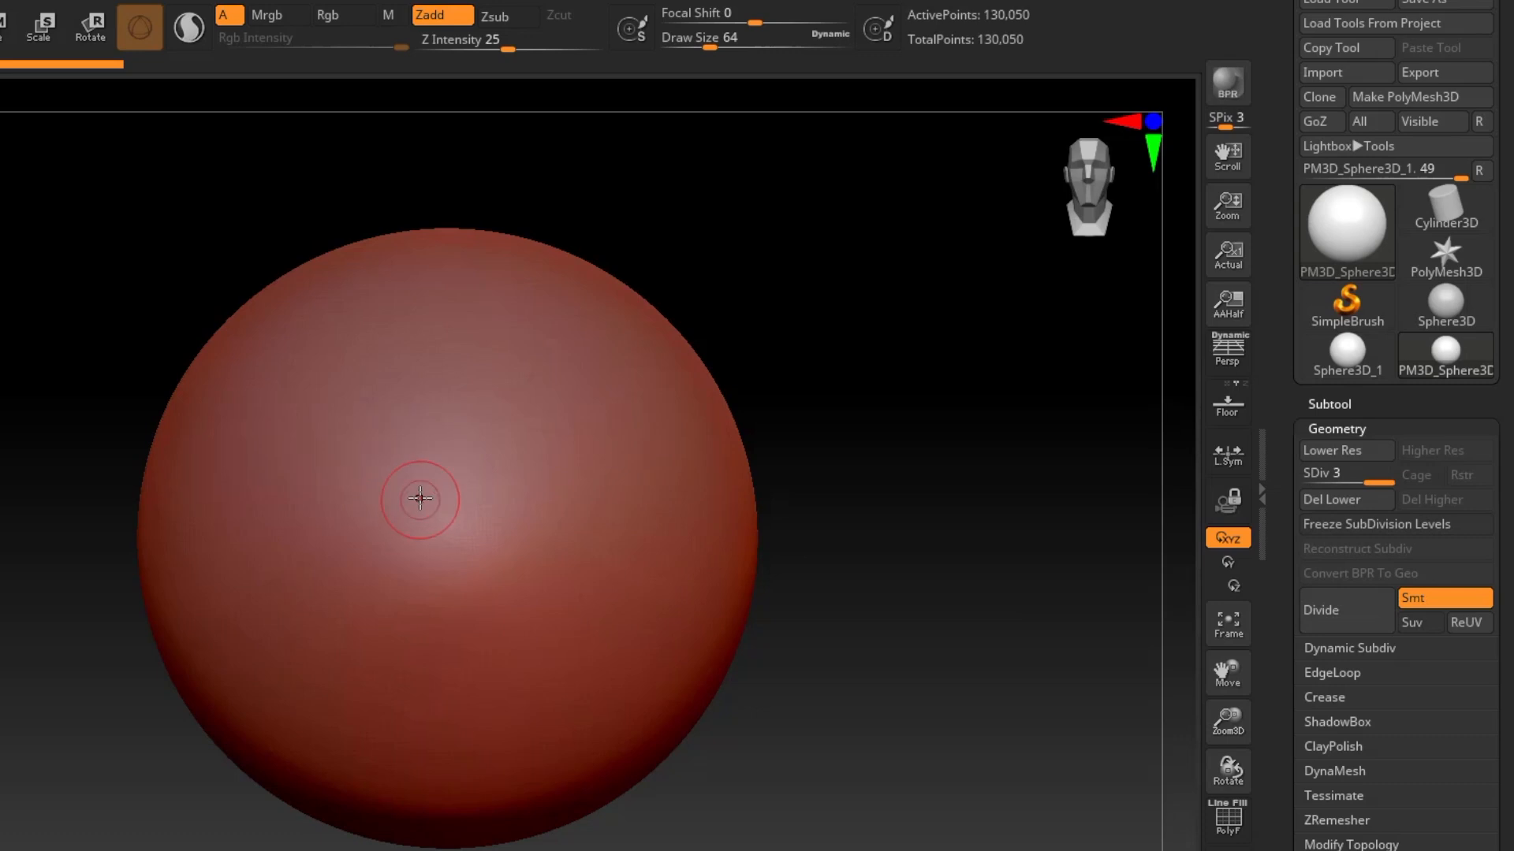
left_click(1346, 502)
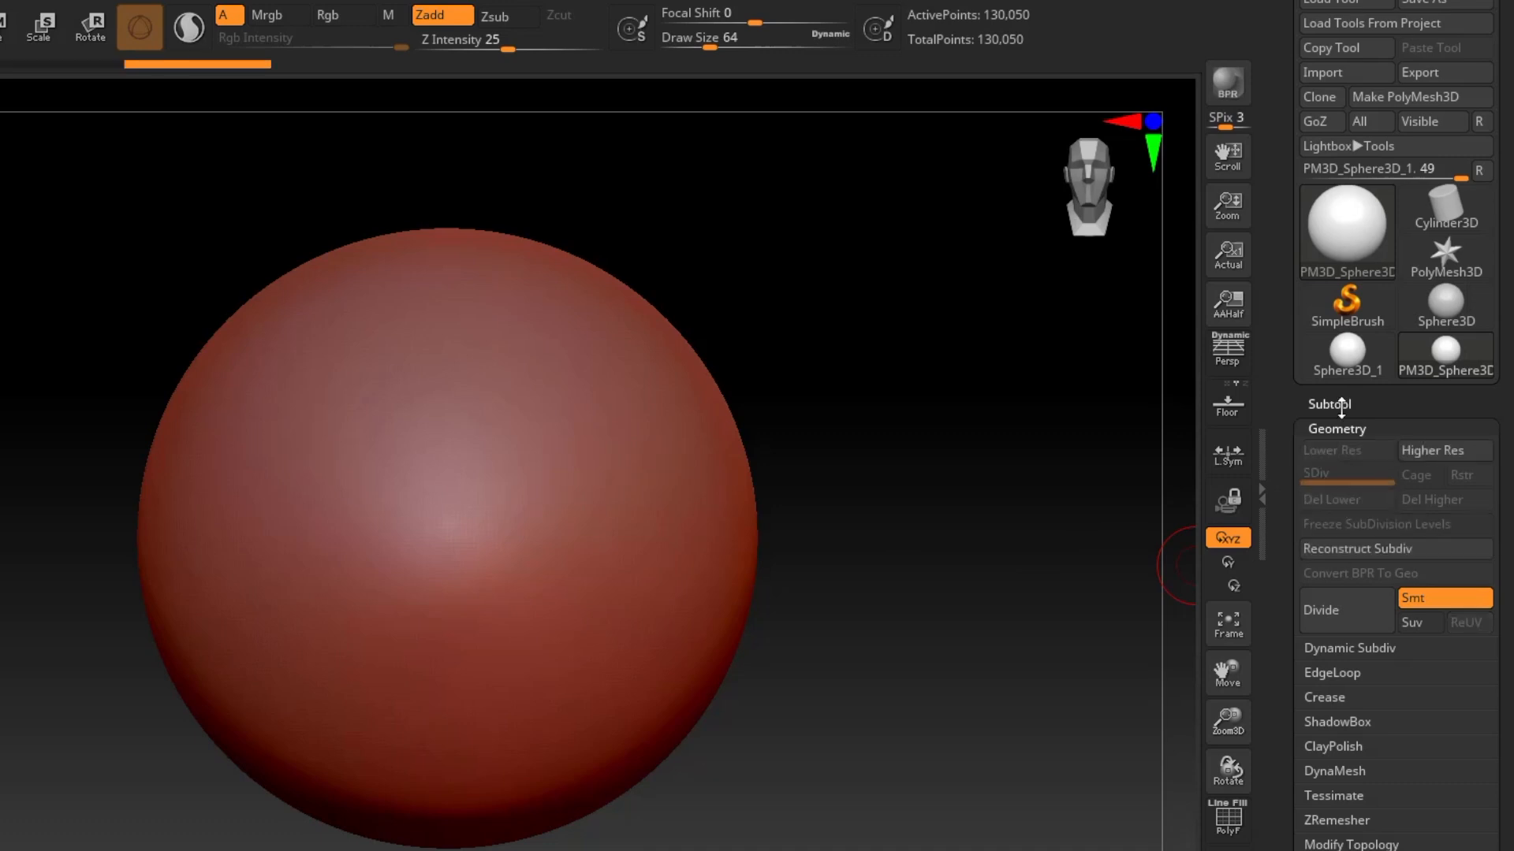
Append a Cube3D mesh as a second subtool alongside the sphere.
mouse_move(1358, 225)
left_click(1339, 402)
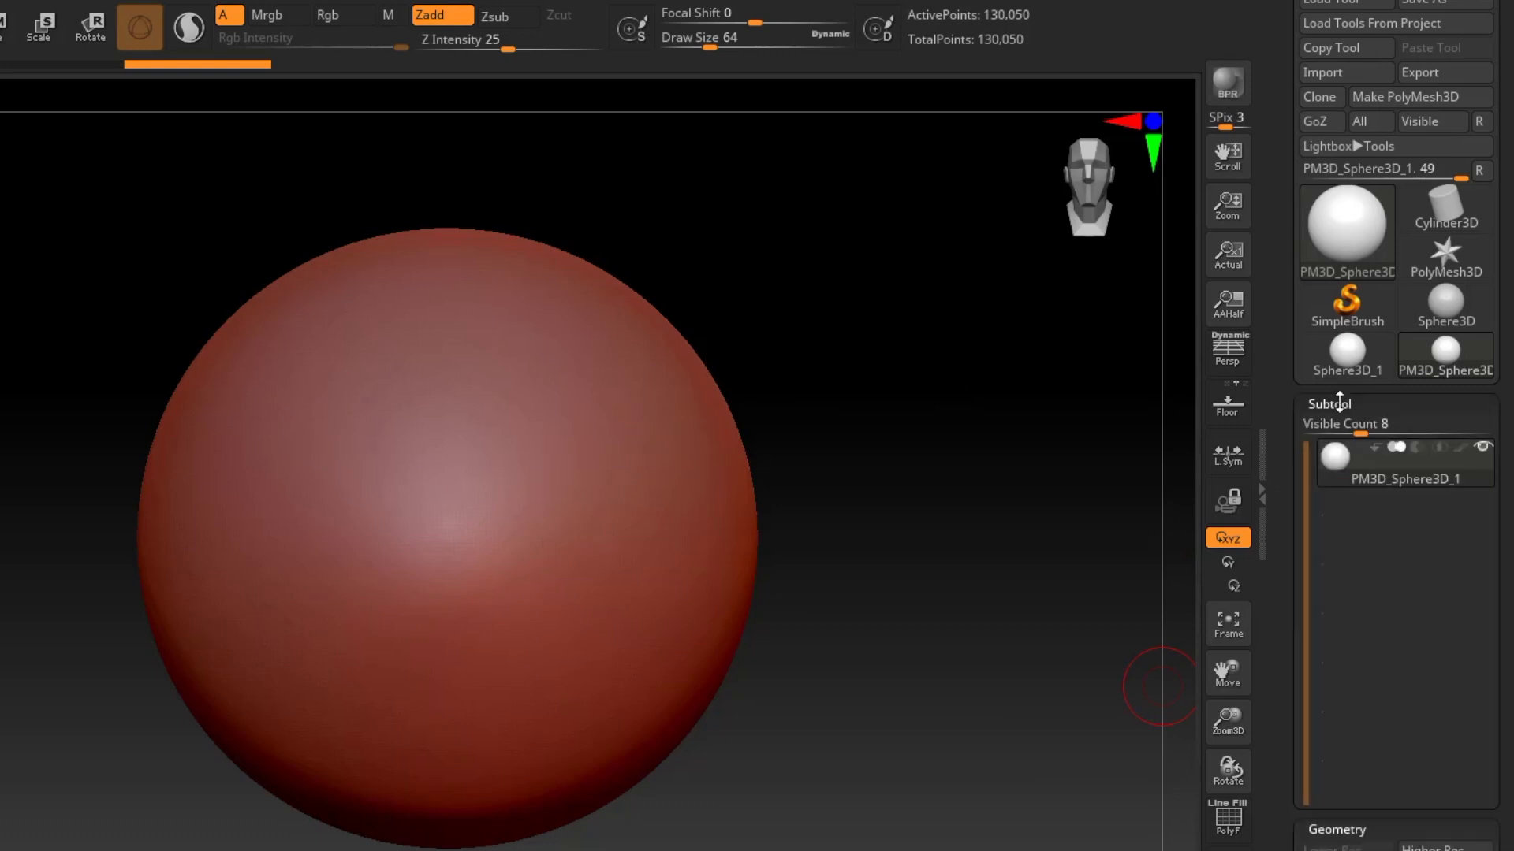
left_click_drag(1511, 625, 1511, 510)
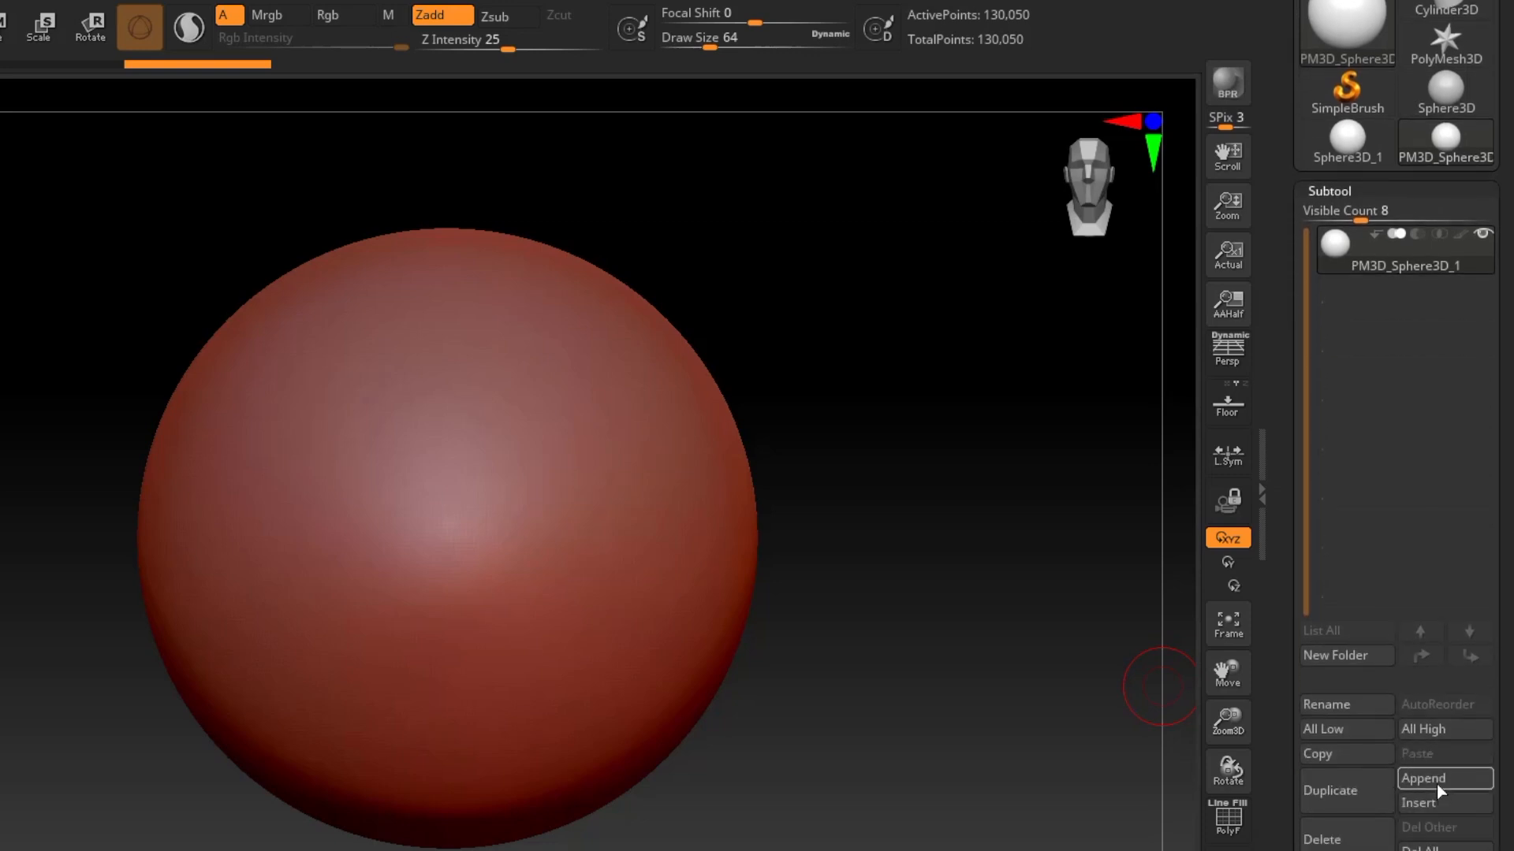
left_click(1436, 783)
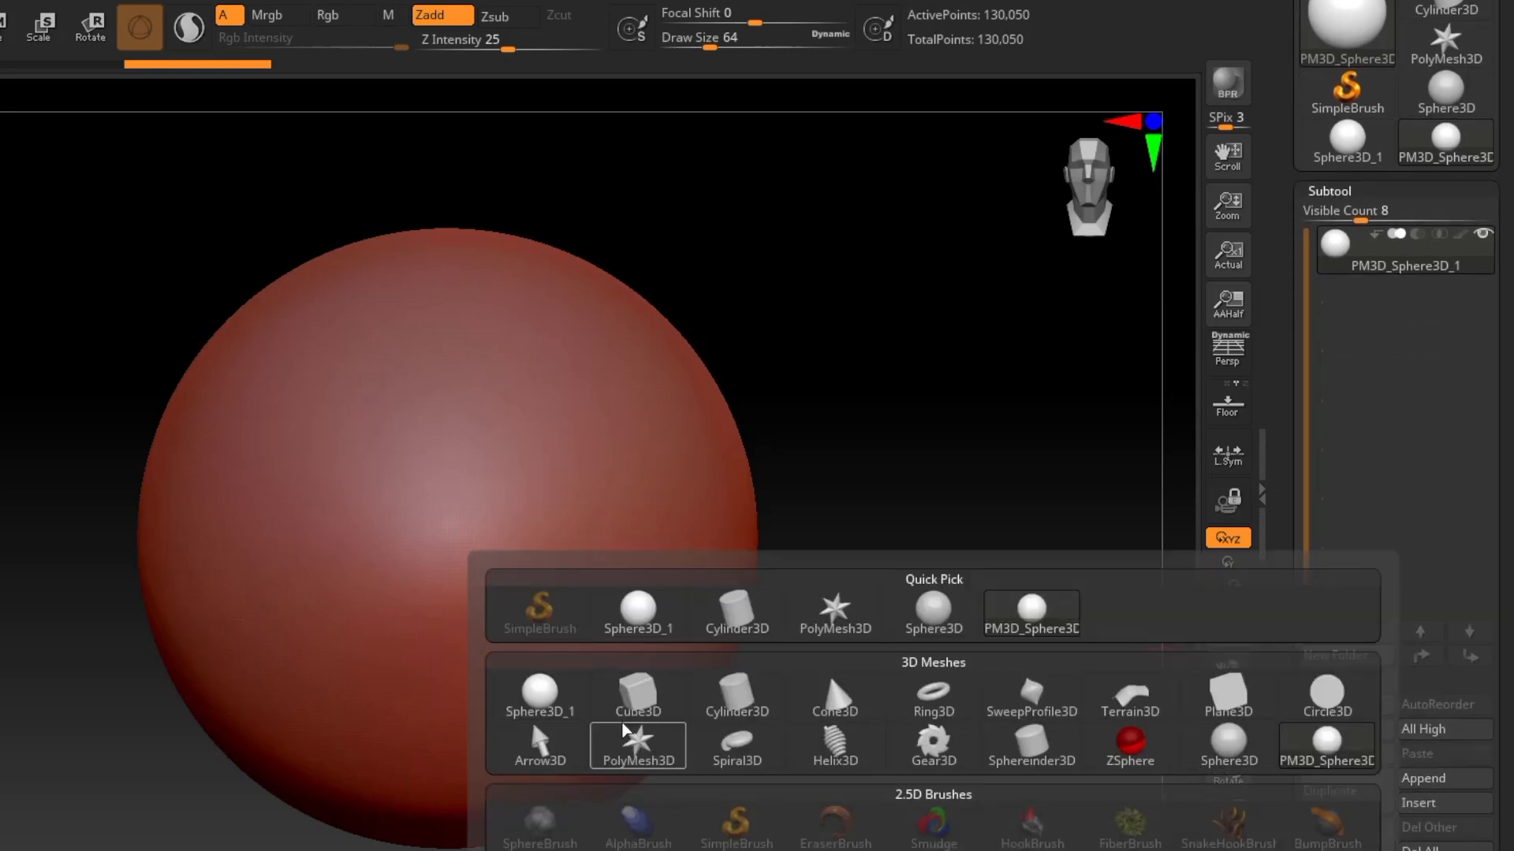
mouse_move(647, 711)
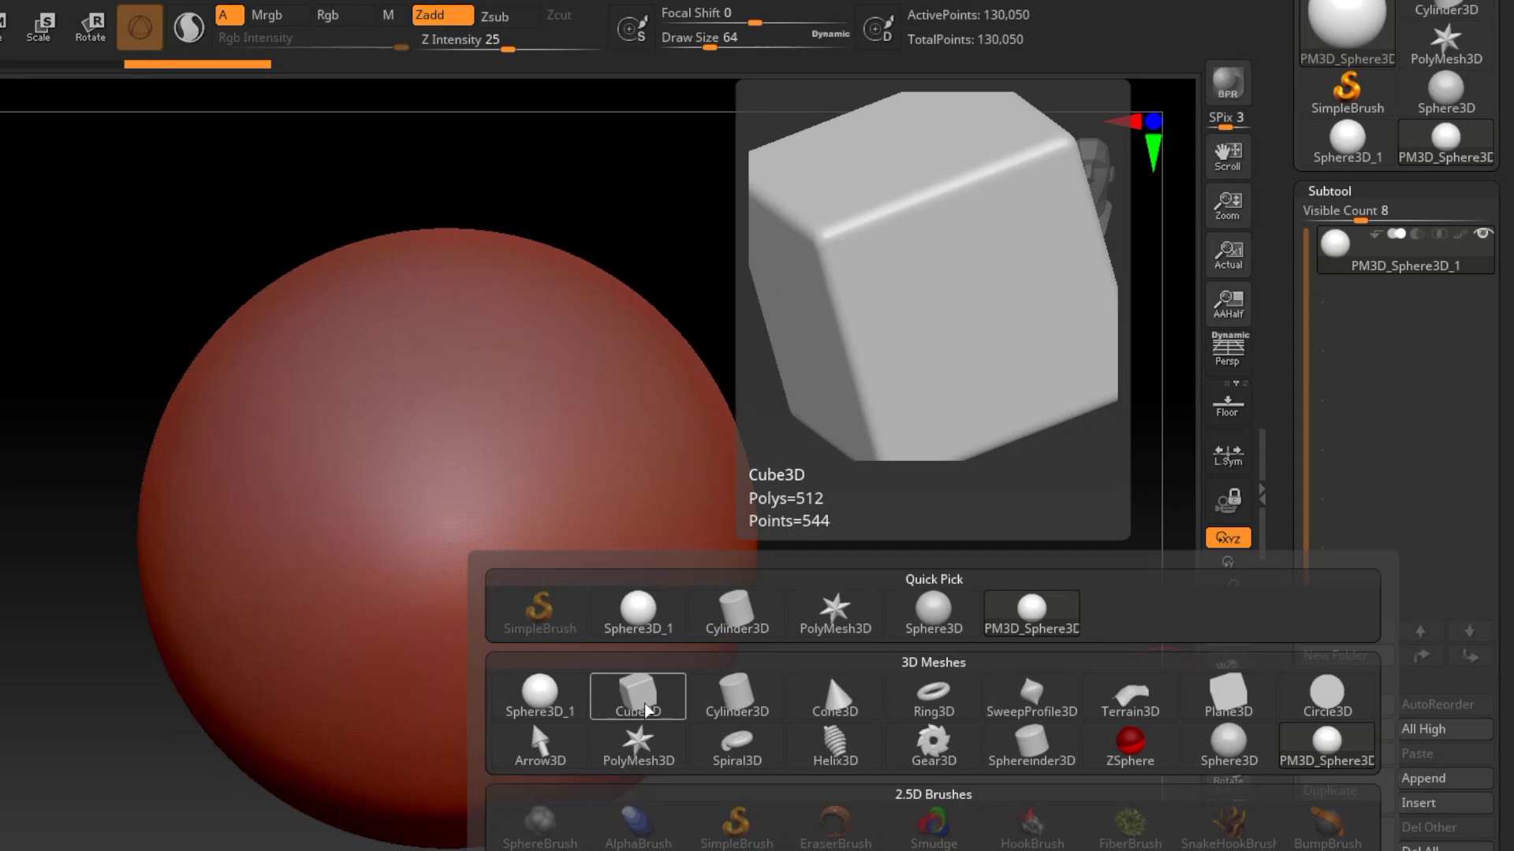
left_click(647, 710)
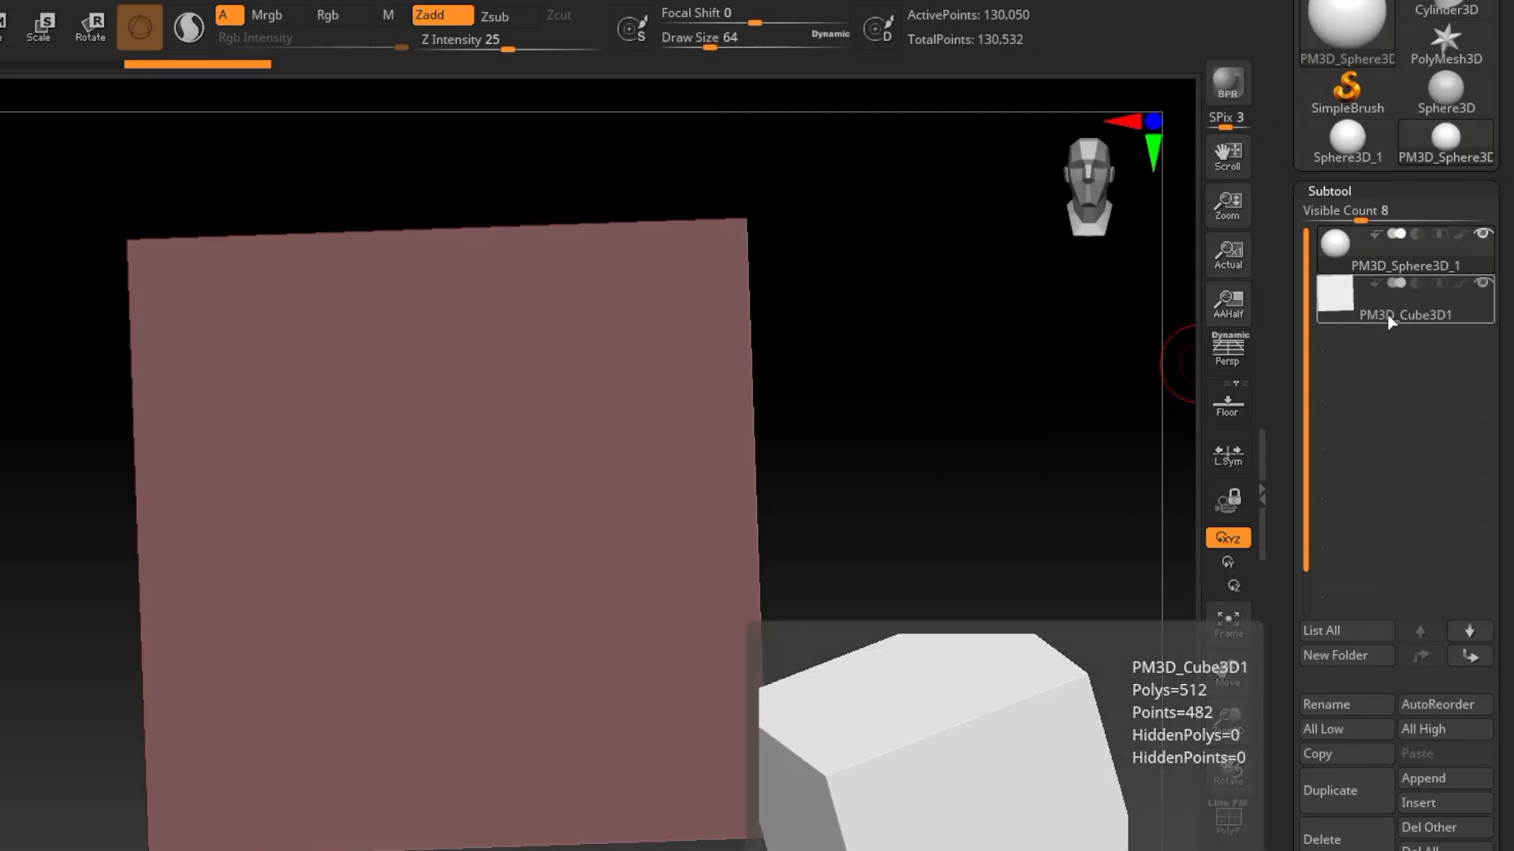
Subdivide the cube subtool to level 5 and delete its lower subdivision levels.
left_click(1389, 319)
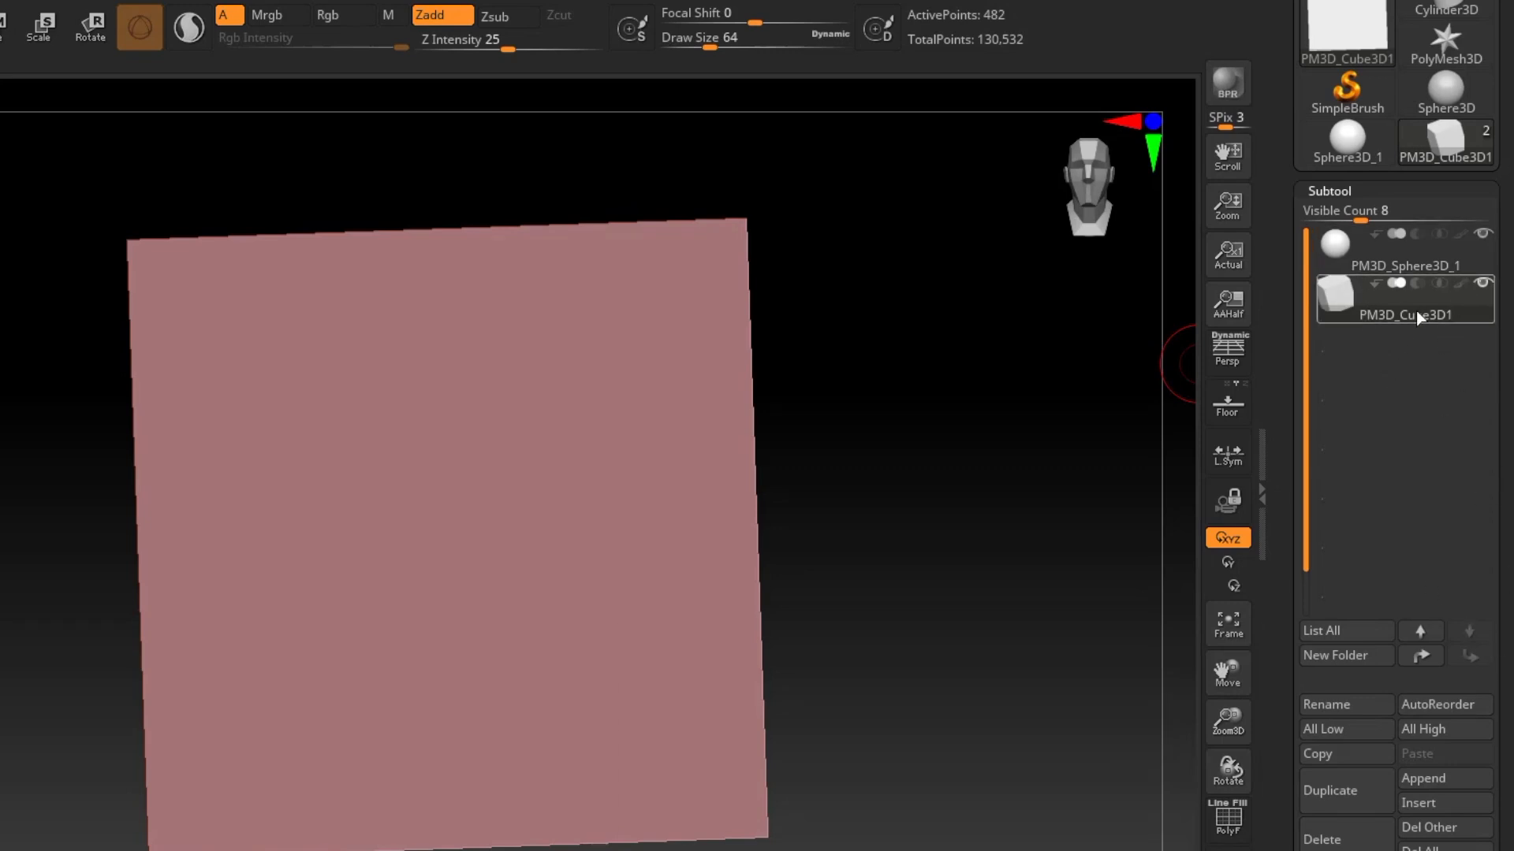
left_click_drag(1510, 539, 1501, 350)
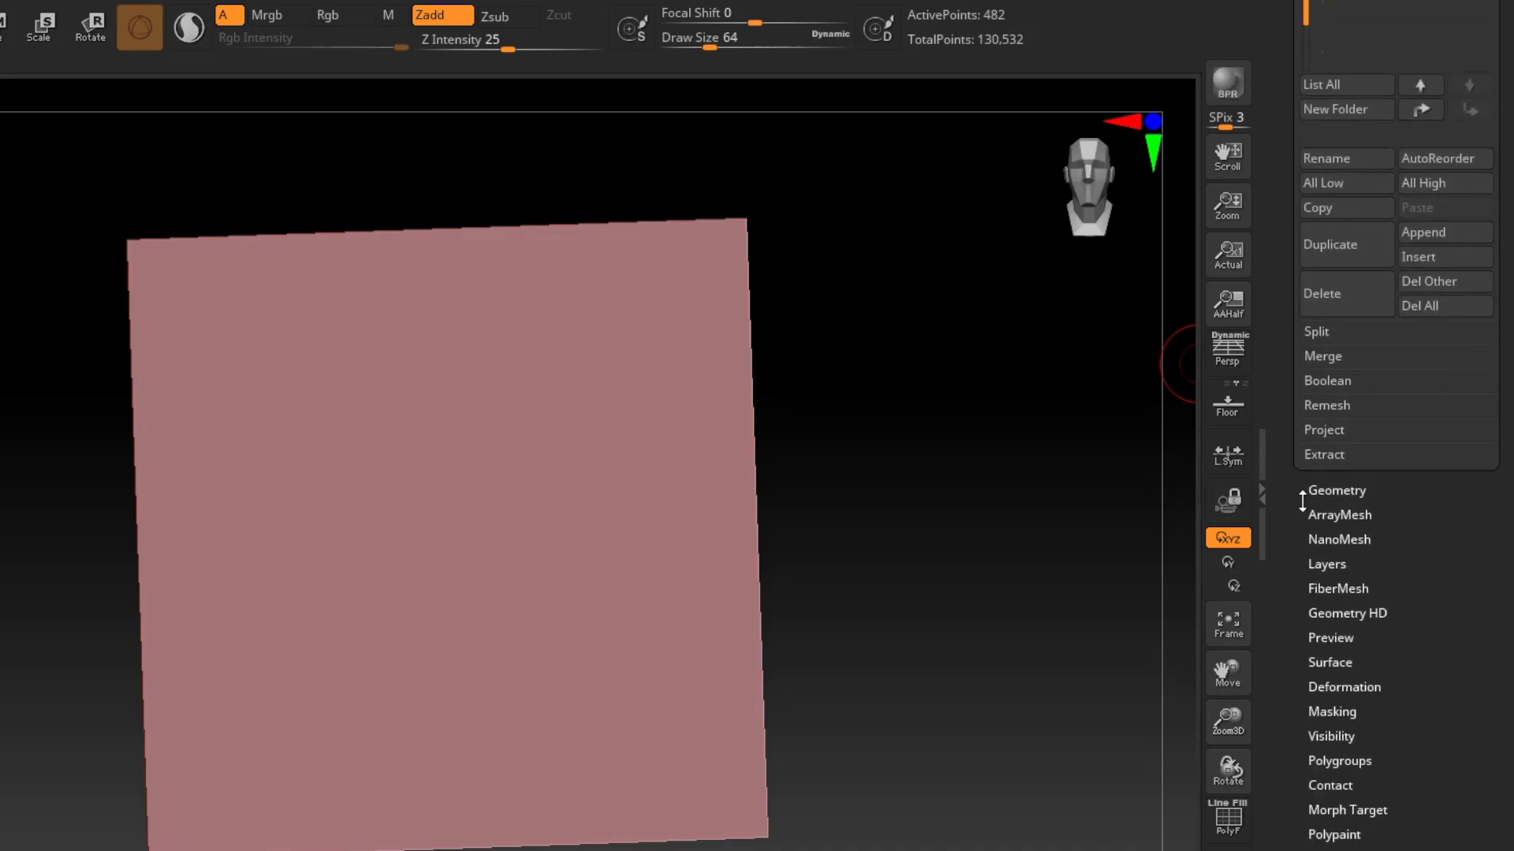
left_click(1337, 491)
left_click_drag(1388, 347, 1378, 550)
left_click(1347, 544)
left_click(1348, 544)
left_click(1348, 544)
left_click(1348, 543)
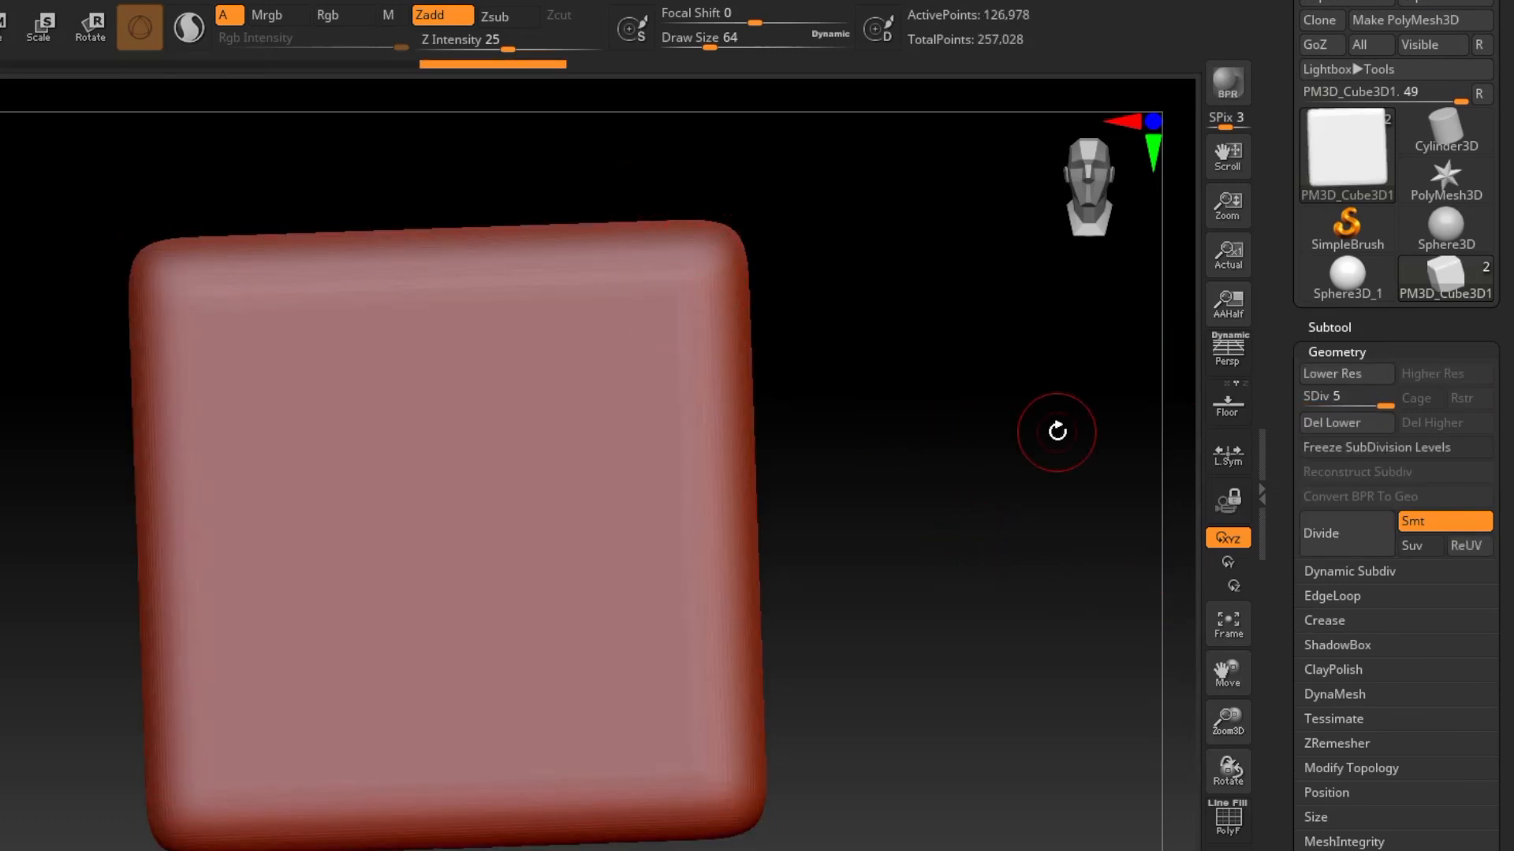
left_click(1359, 423)
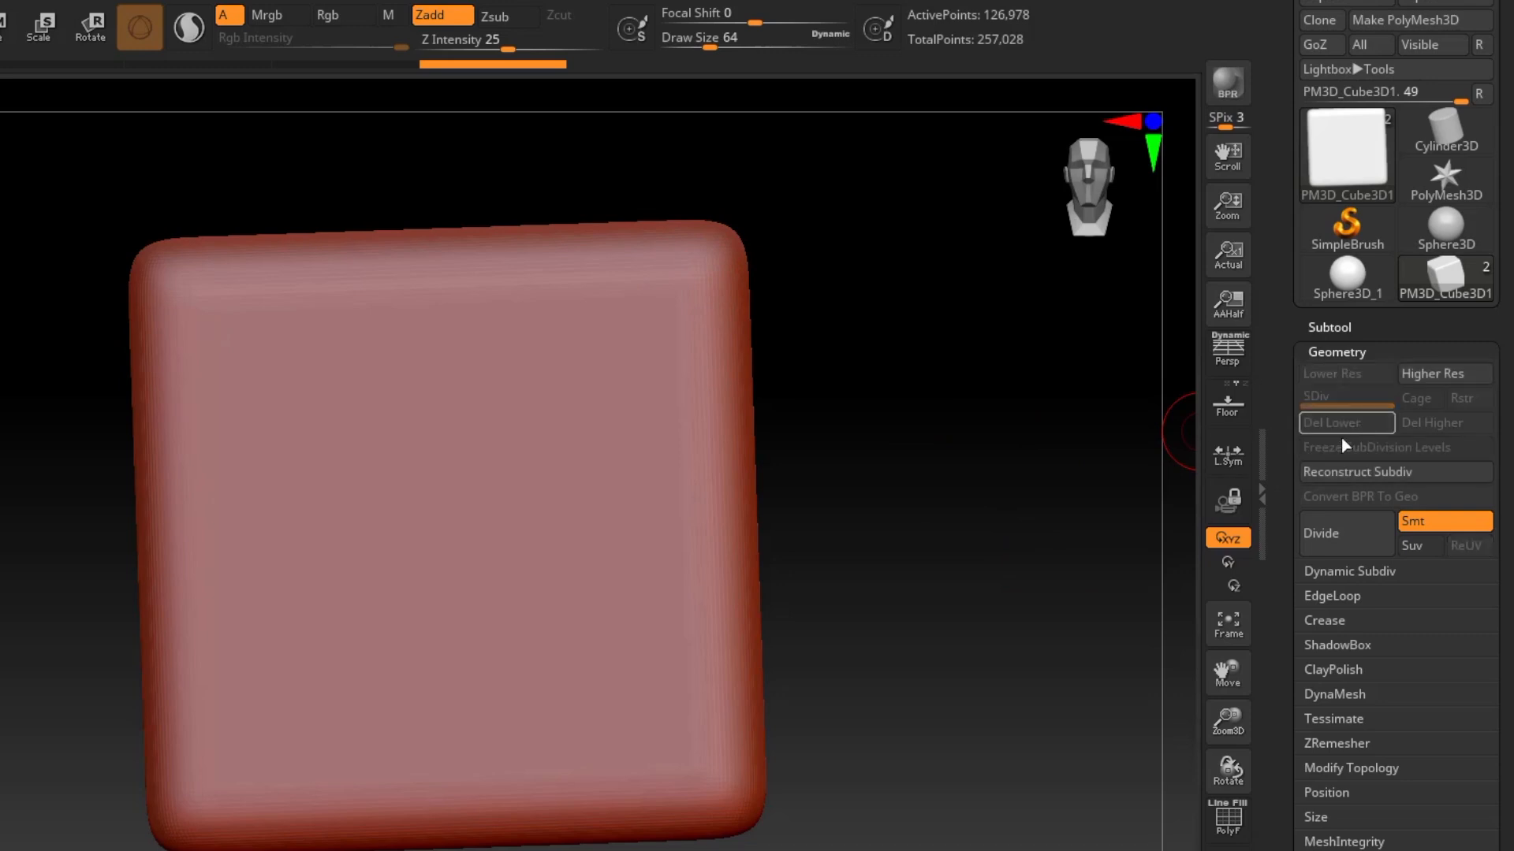
Move the cube along the X axis so that it sits partly beside the sphere.
right_click_drag(755, 586, 765, 637)
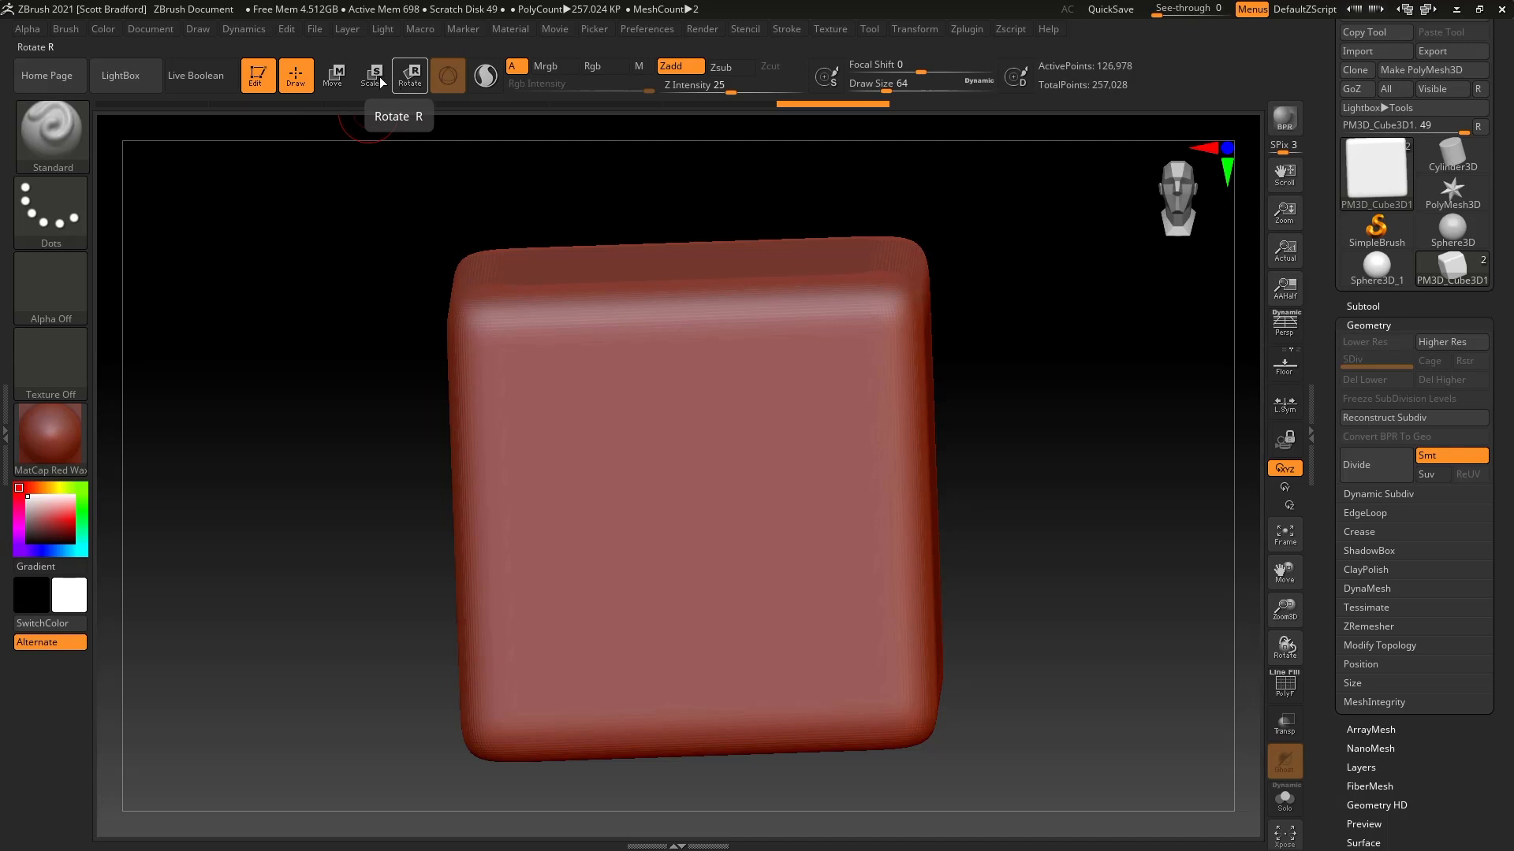
left_click(337, 76)
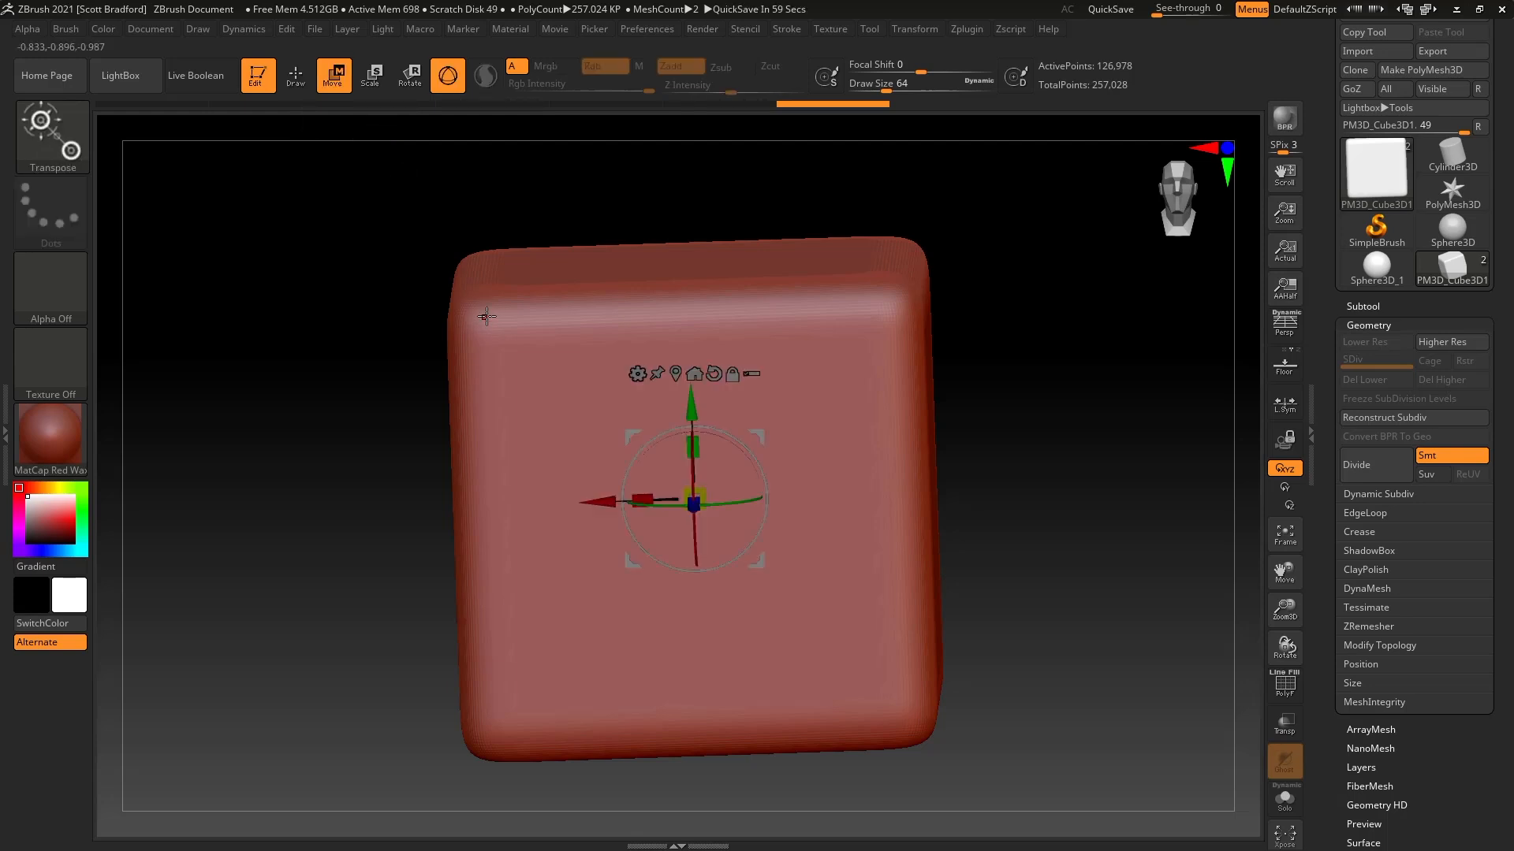
right_click_drag(818, 450, 880, 423)
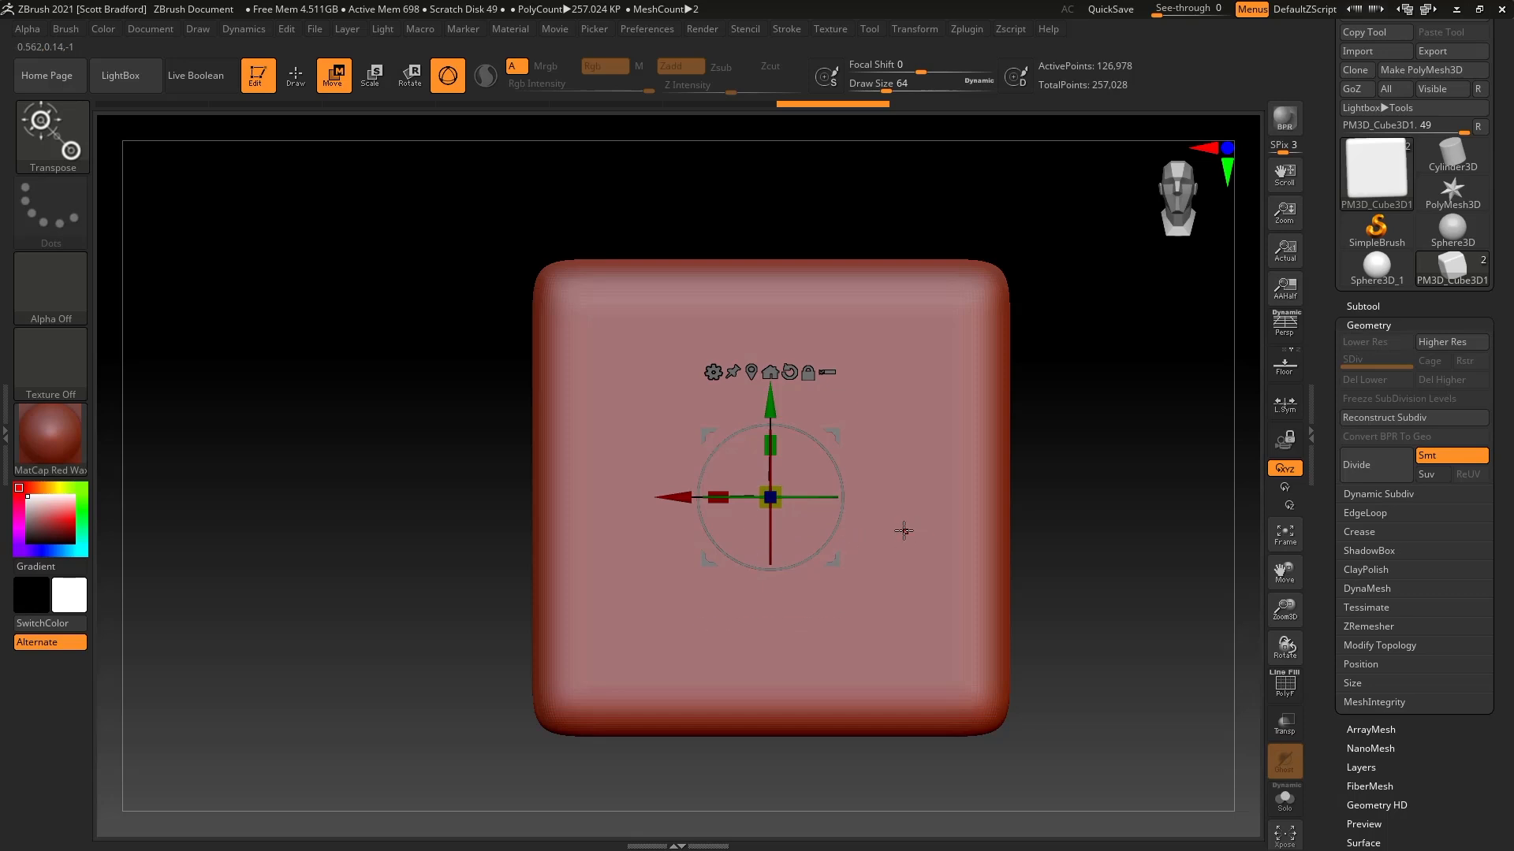
right_click_drag(904, 544, 909, 573)
right_click_drag(872, 500, 876, 556, "alt")
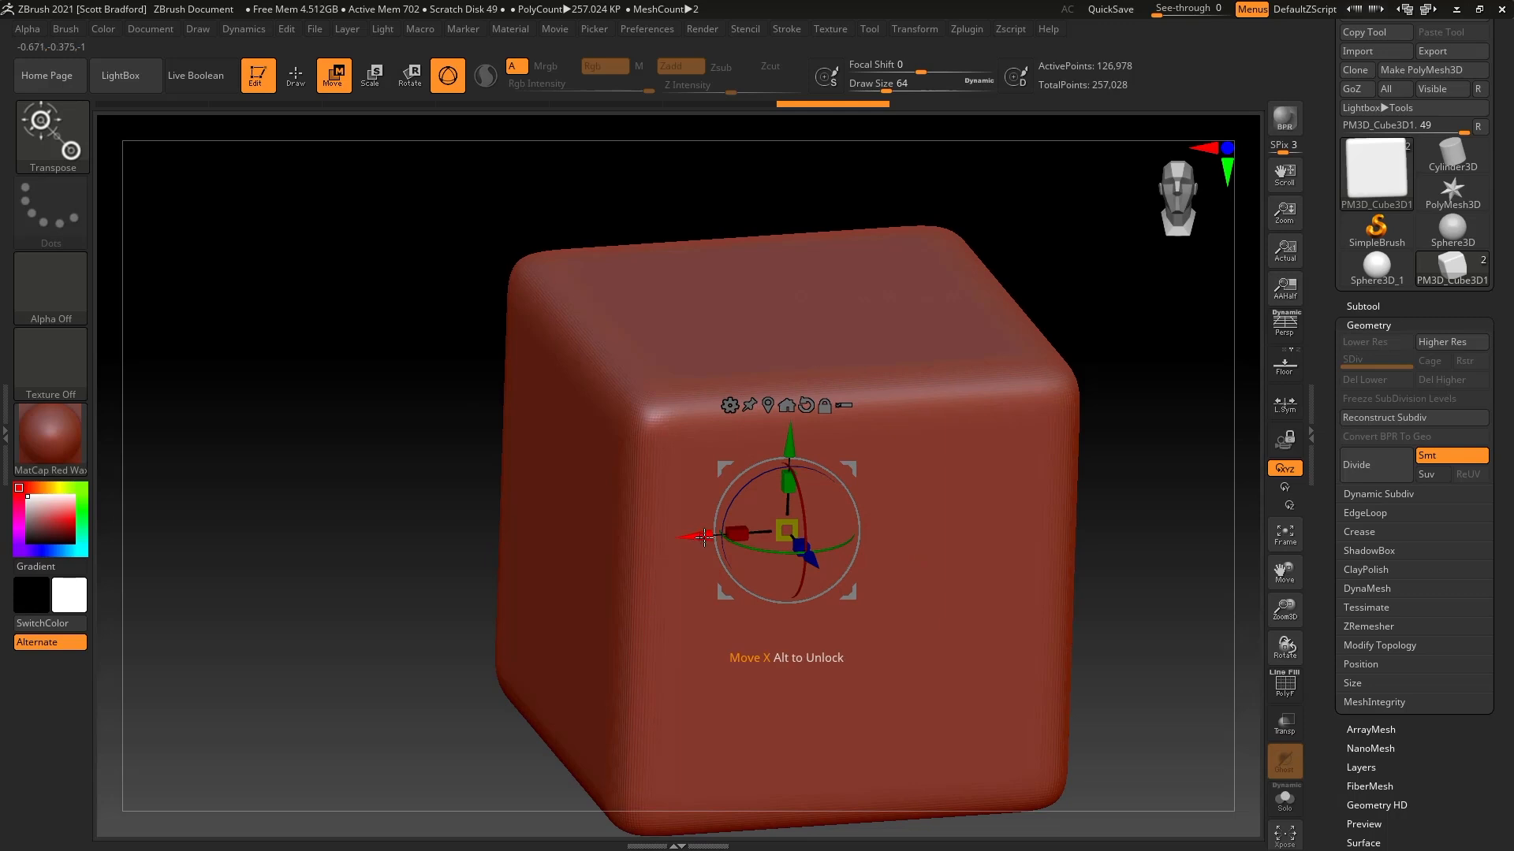
left_click_drag(704, 537, 607, 523)
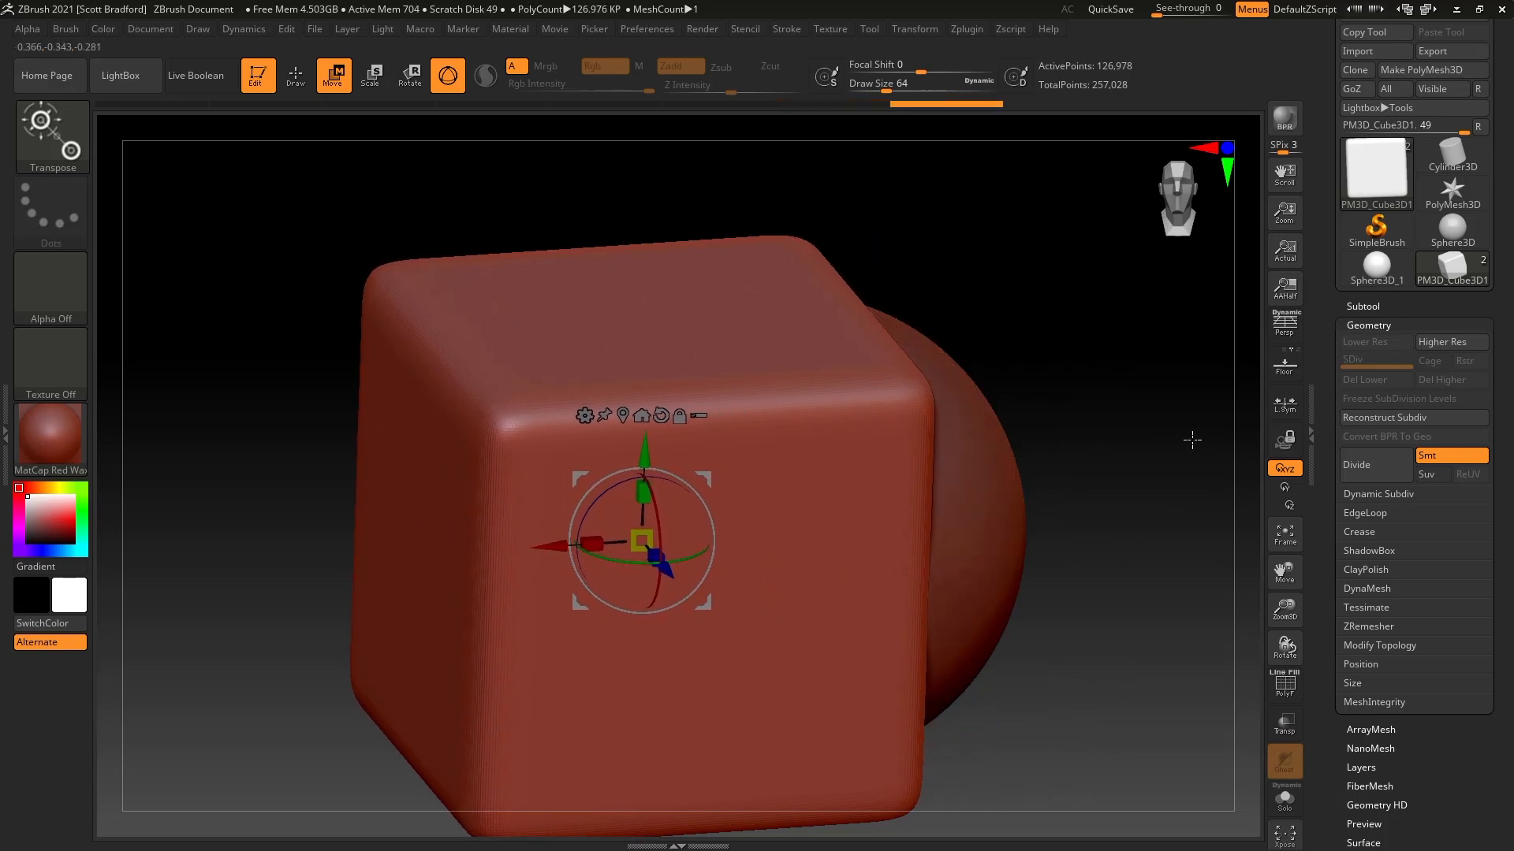
Select the sphere subtool and move it along the X axis away from the cube.
left_click(1364, 307)
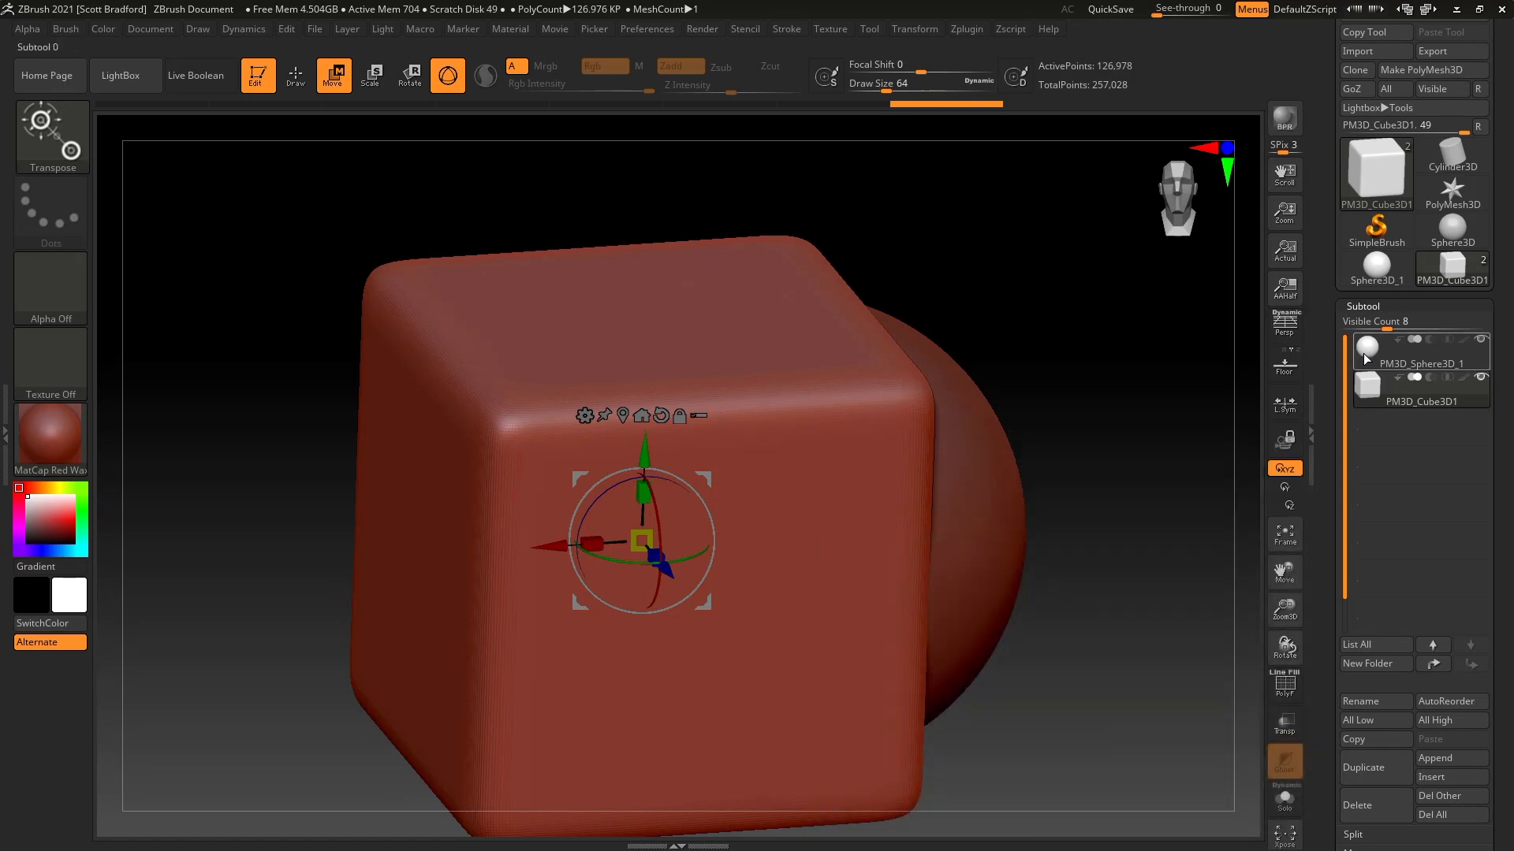
left_click(1365, 354)
left_click_drag(1016, 552, 910, 498)
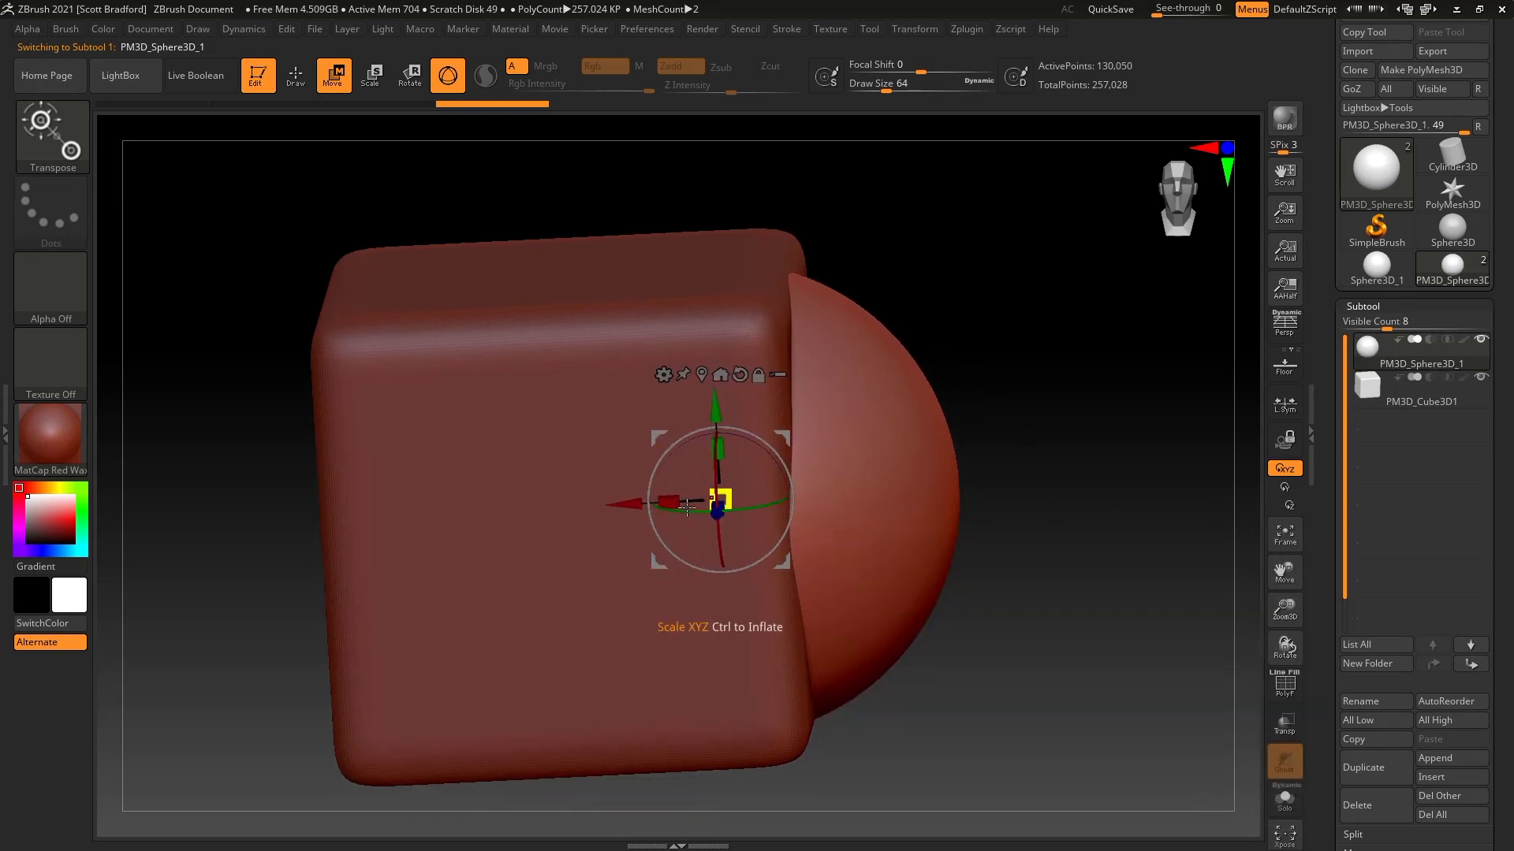
left_click_drag(636, 504, 826, 495)
Shift the sphere slightly along the Z axis with the gizmo.
right_click_drag(790, 481, 756, 454)
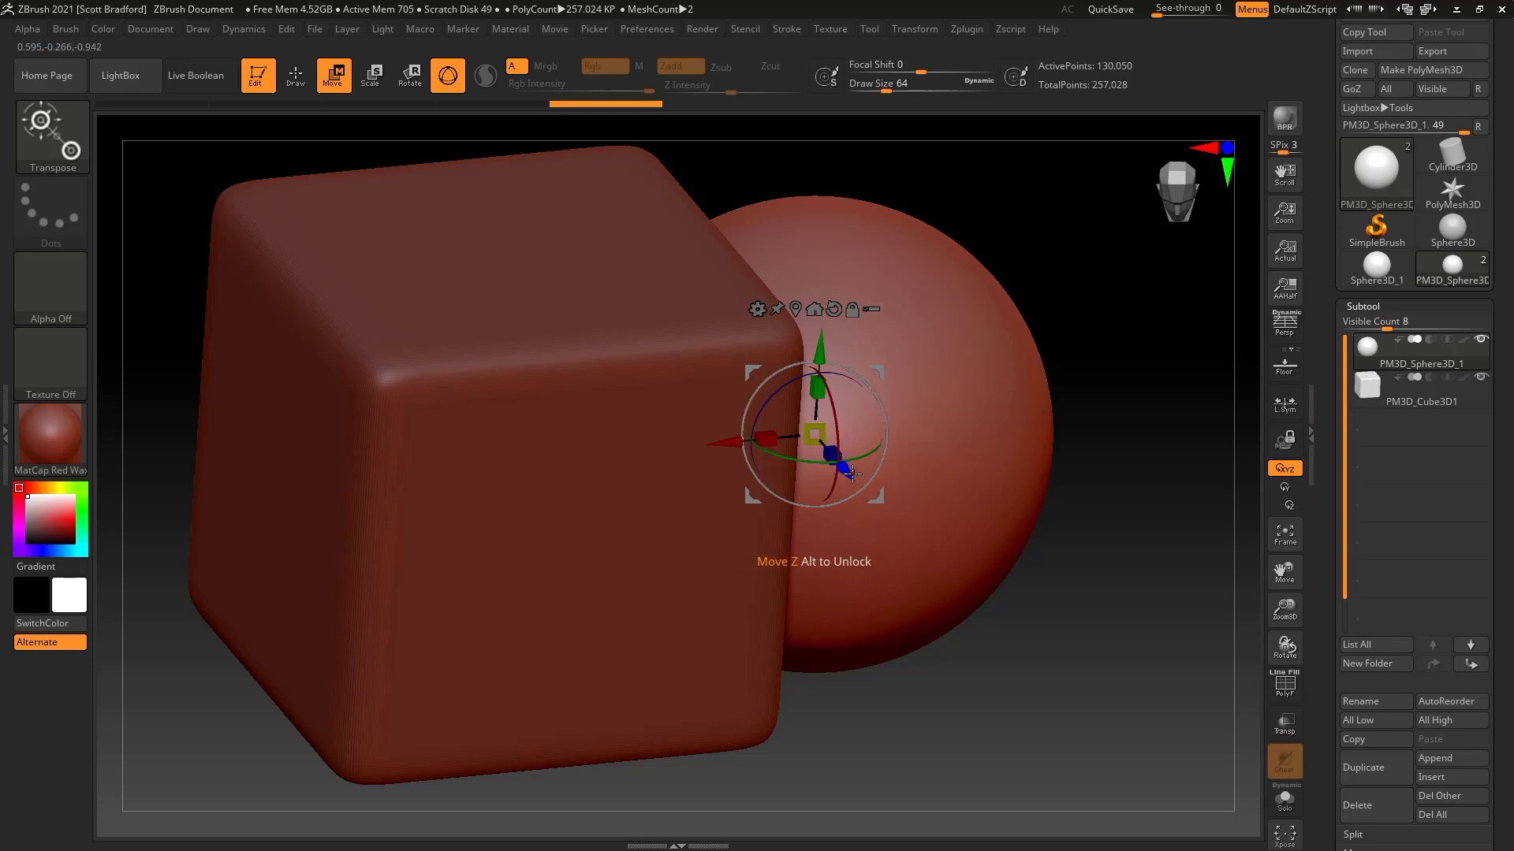
left_click_drag(1100, 497, 1105, 571)
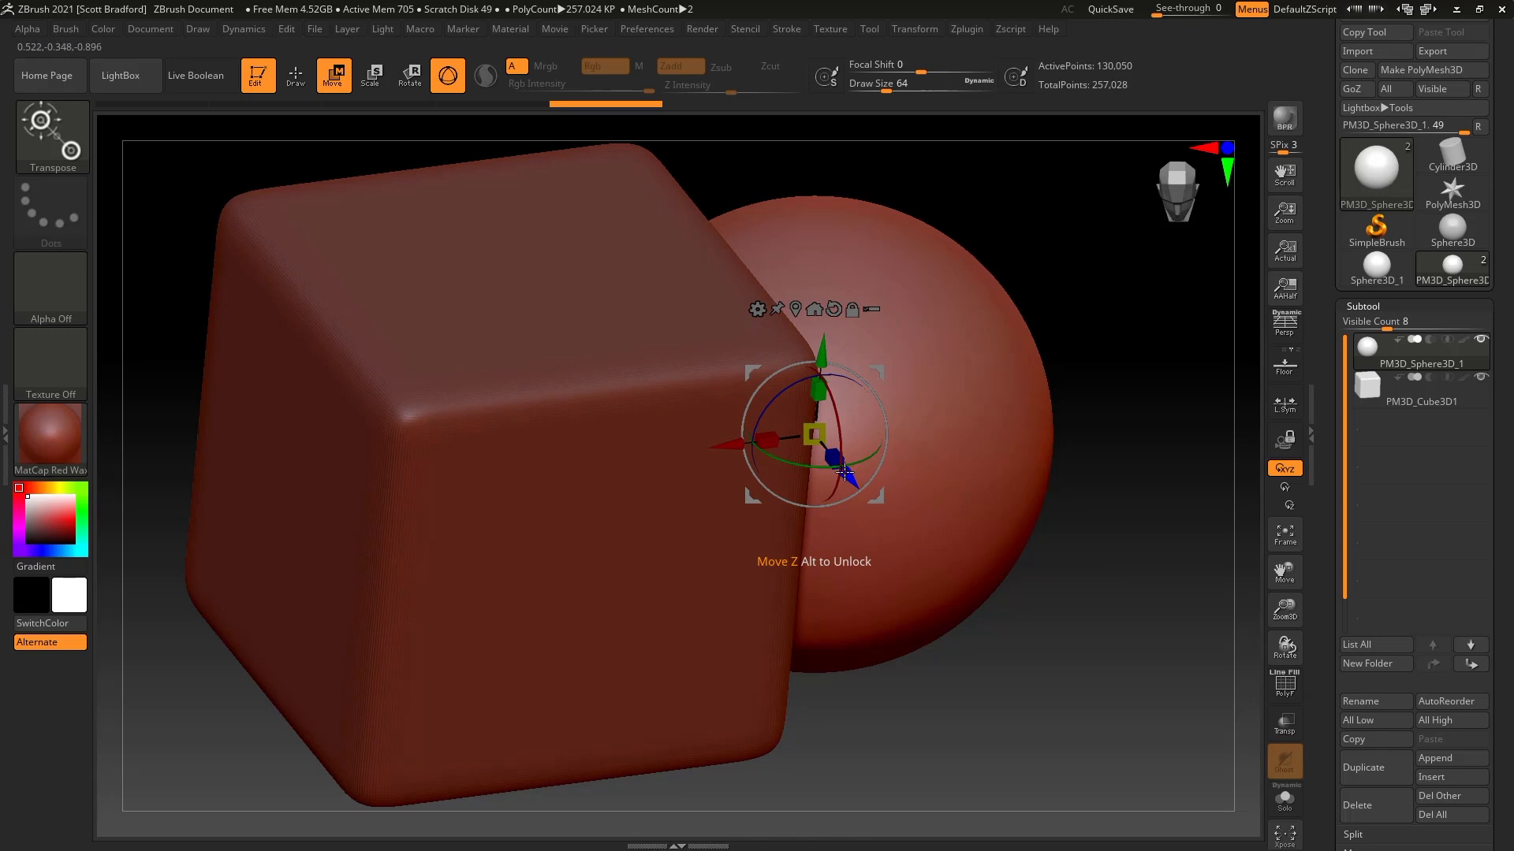
mouse_move(847, 475)
left_mouse_down()
mouse_move(927, 573)
mouse_move(798, 420)
mouse_move(924, 571)
mouse_move(877, 538)
mouse_move(839, 462)
mouse_move(887, 513)
mouse_move(831, 452)
left_mouse_up()
mouse_move(963, 575)
right_mouse_down()
mouse_move(930, 530)
mouse_move(949, 554)
right_mouse_up()
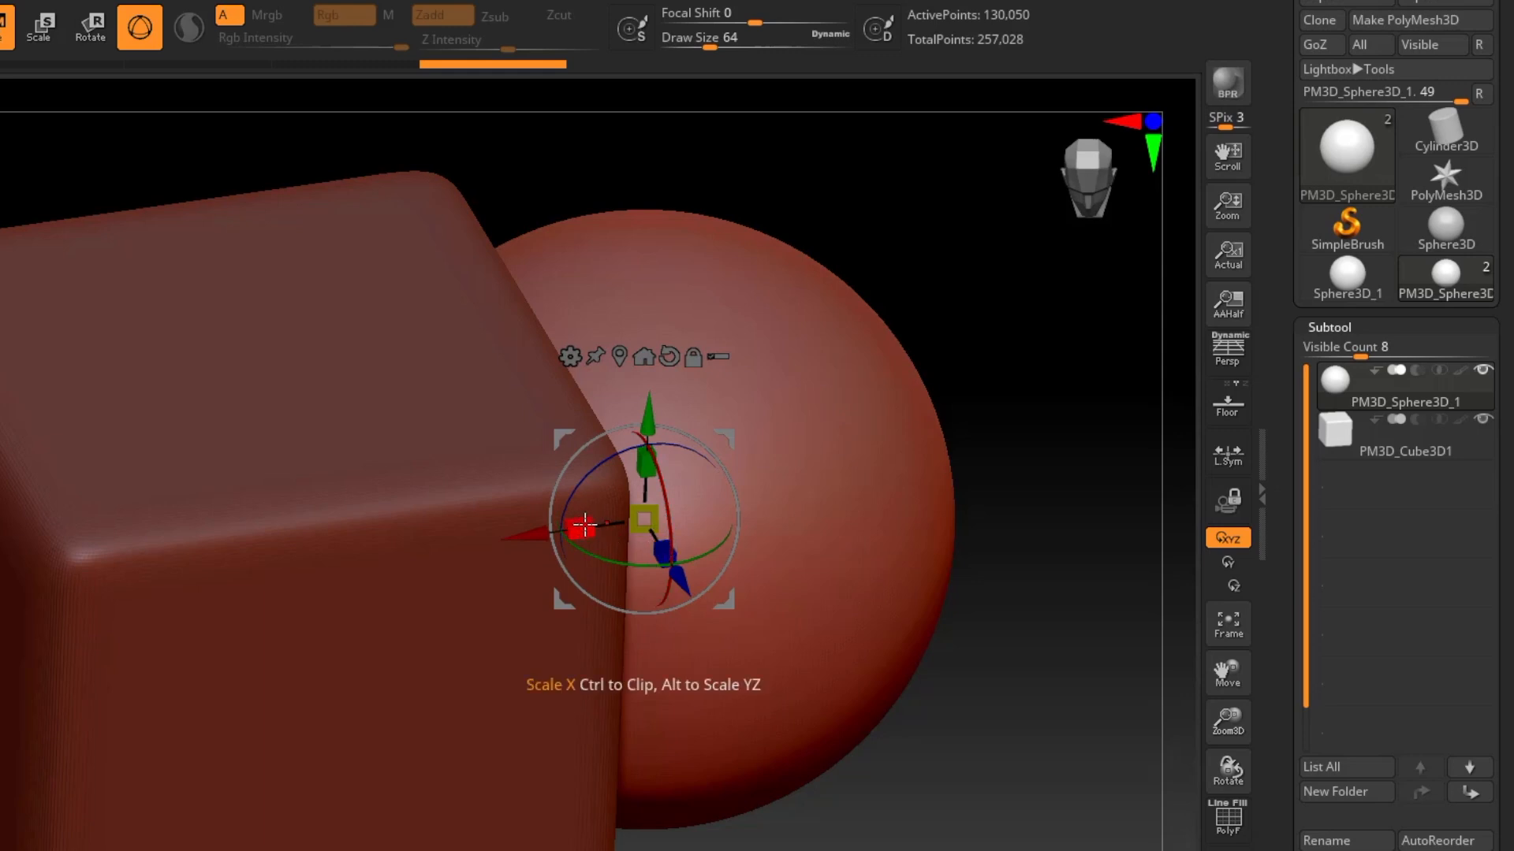
Try stretching and squashing the sphere along its X axis with the gizmo's scale handle.
left_click_drag(583, 526, 818, 703)
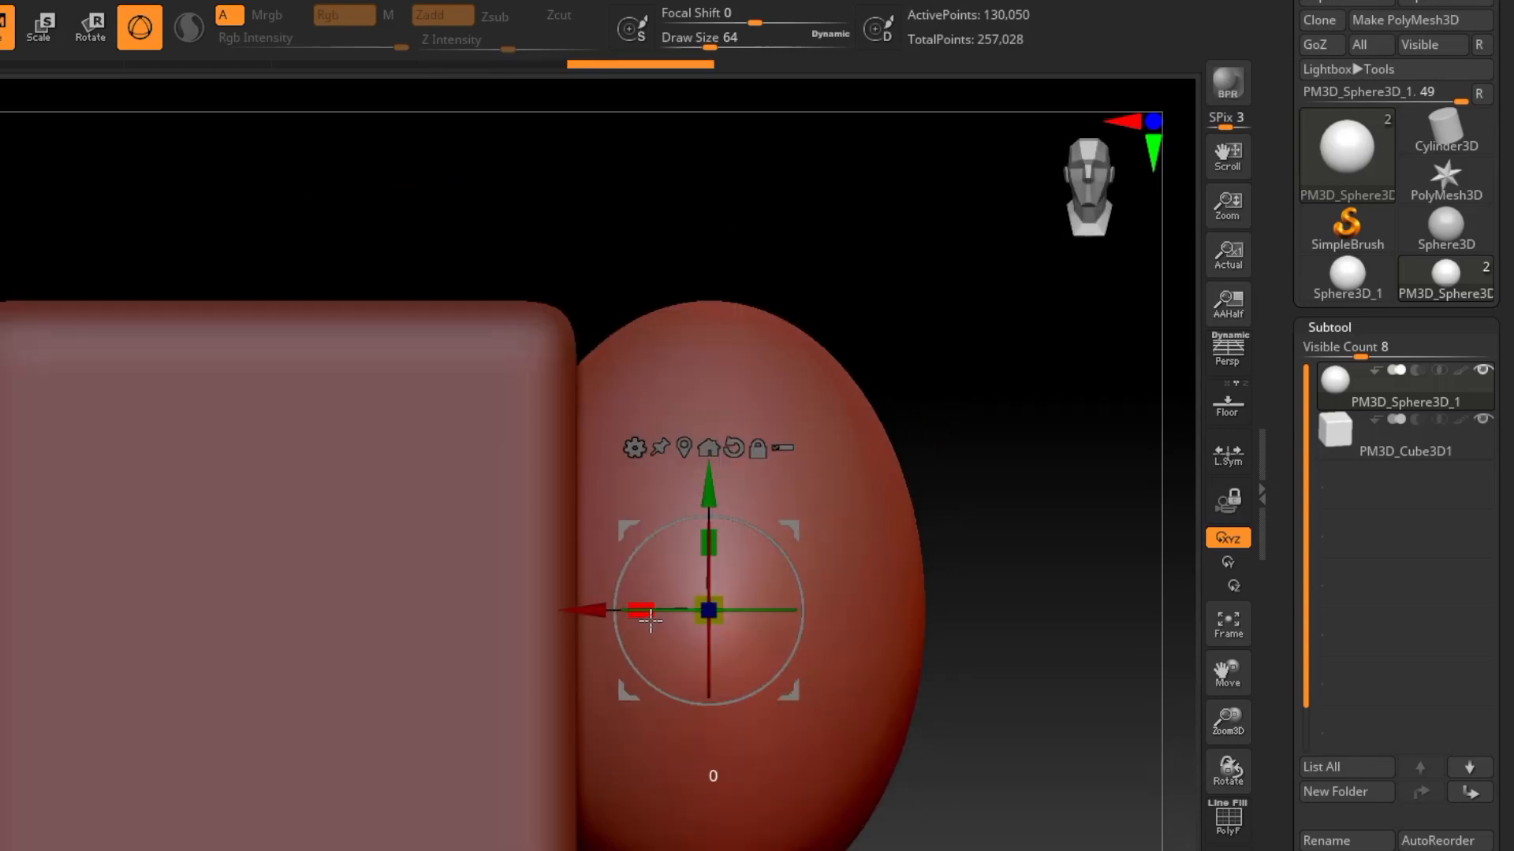
left_click_drag(641, 610, 425, 609)
left_click_drag(389, 609, 569, 764)
mouse_move(872, 672)
left_mouse_down()
mouse_move(773, 615)
mouse_move(853, 692)
left_mouse_up()
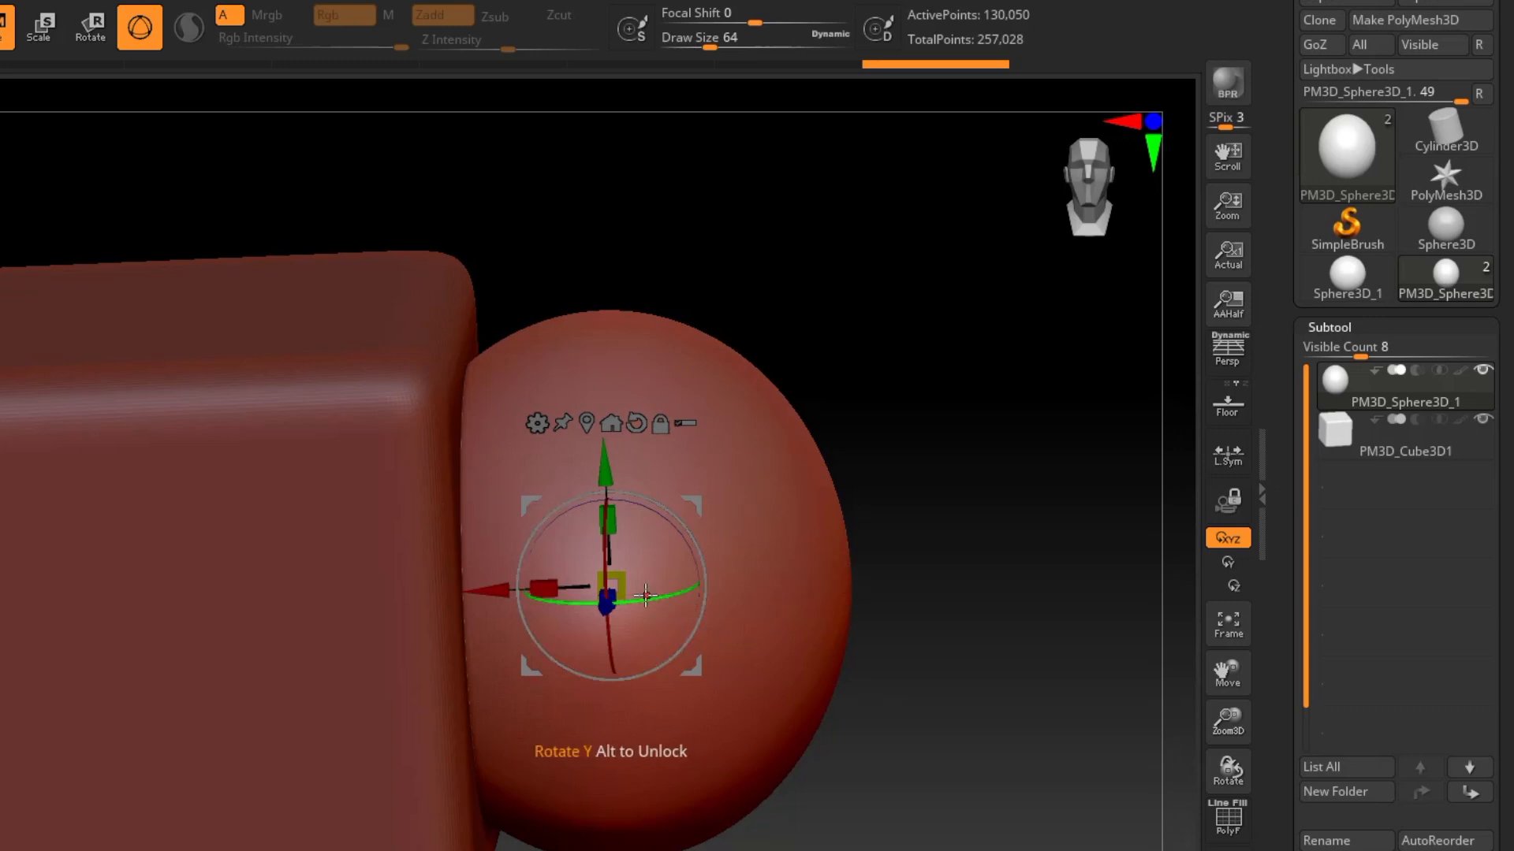
Undo the non-uniform scaling of the sphere.
key("ctrl+z")
key("ctrl+z")
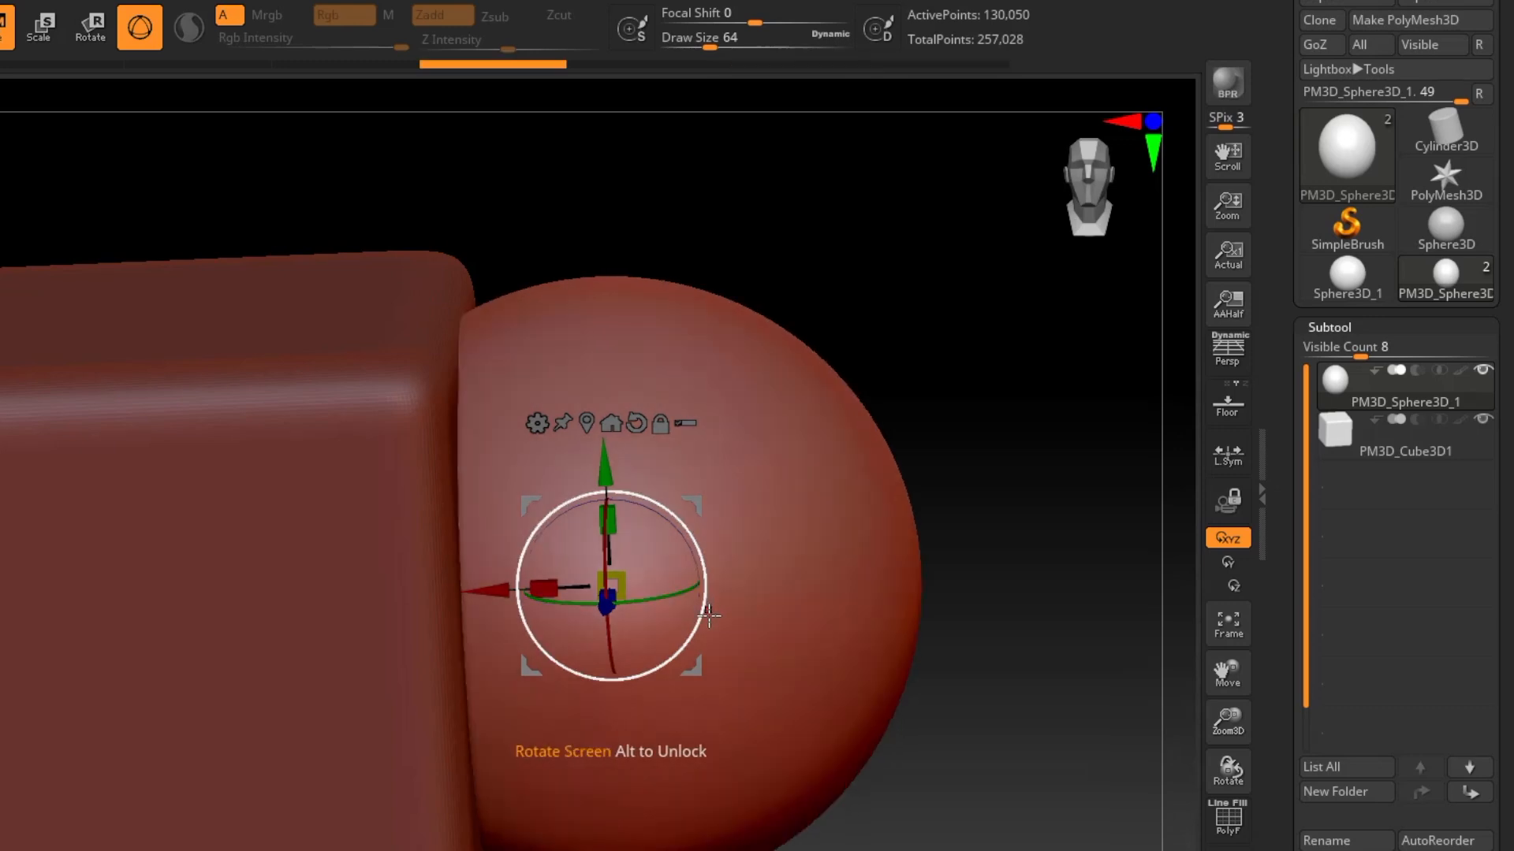
key("ctrl+z")
key("ctrl+z")
key("ctrl+z")
key("ctrl+z")
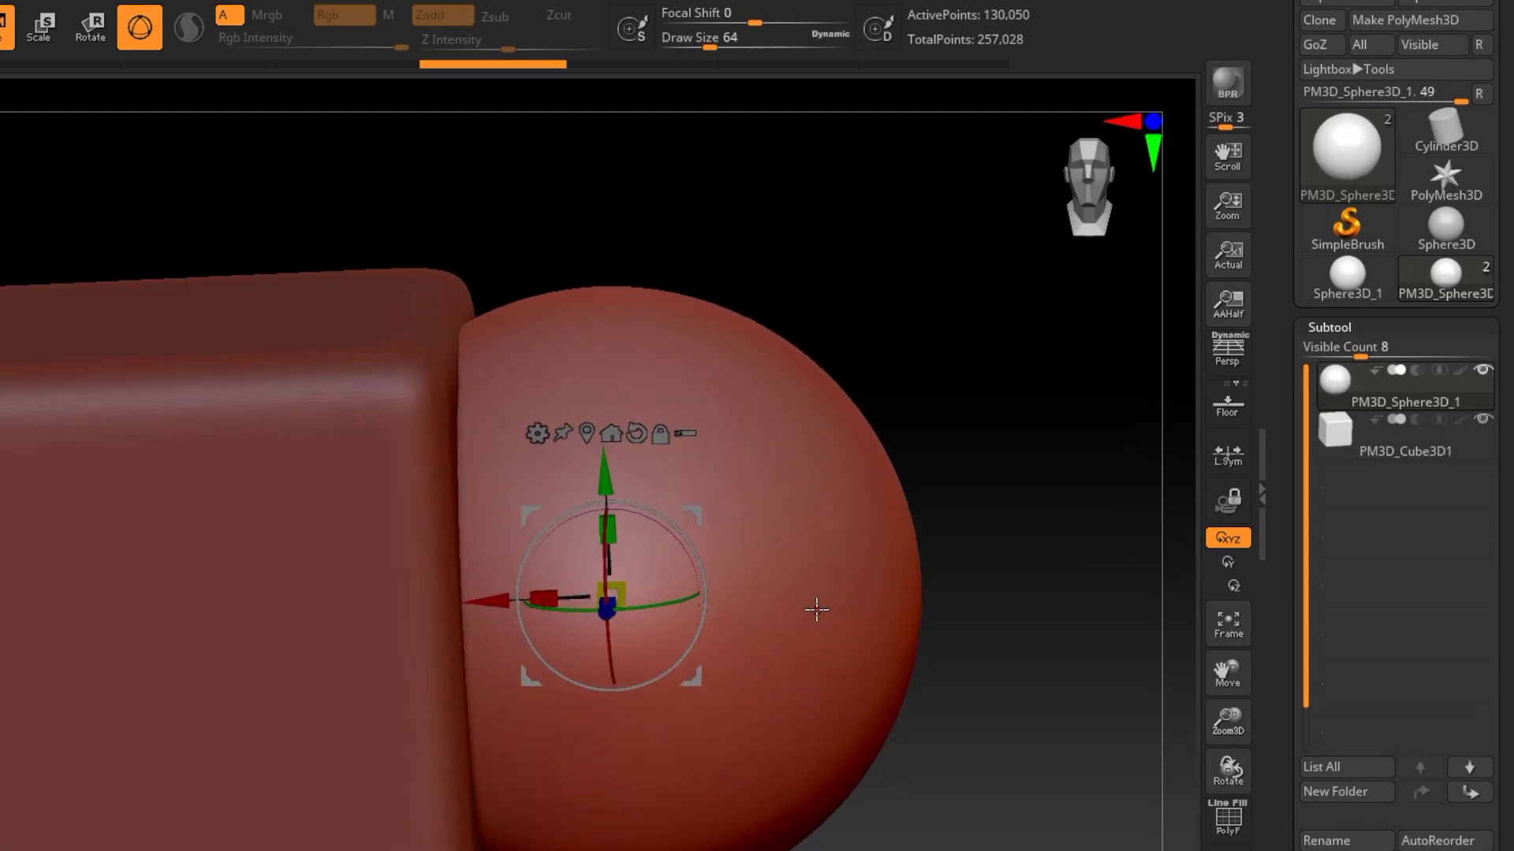
Scale the sphere uniformly on all three axes by a slight amount.
right_click_drag(768, 634, 791, 634)
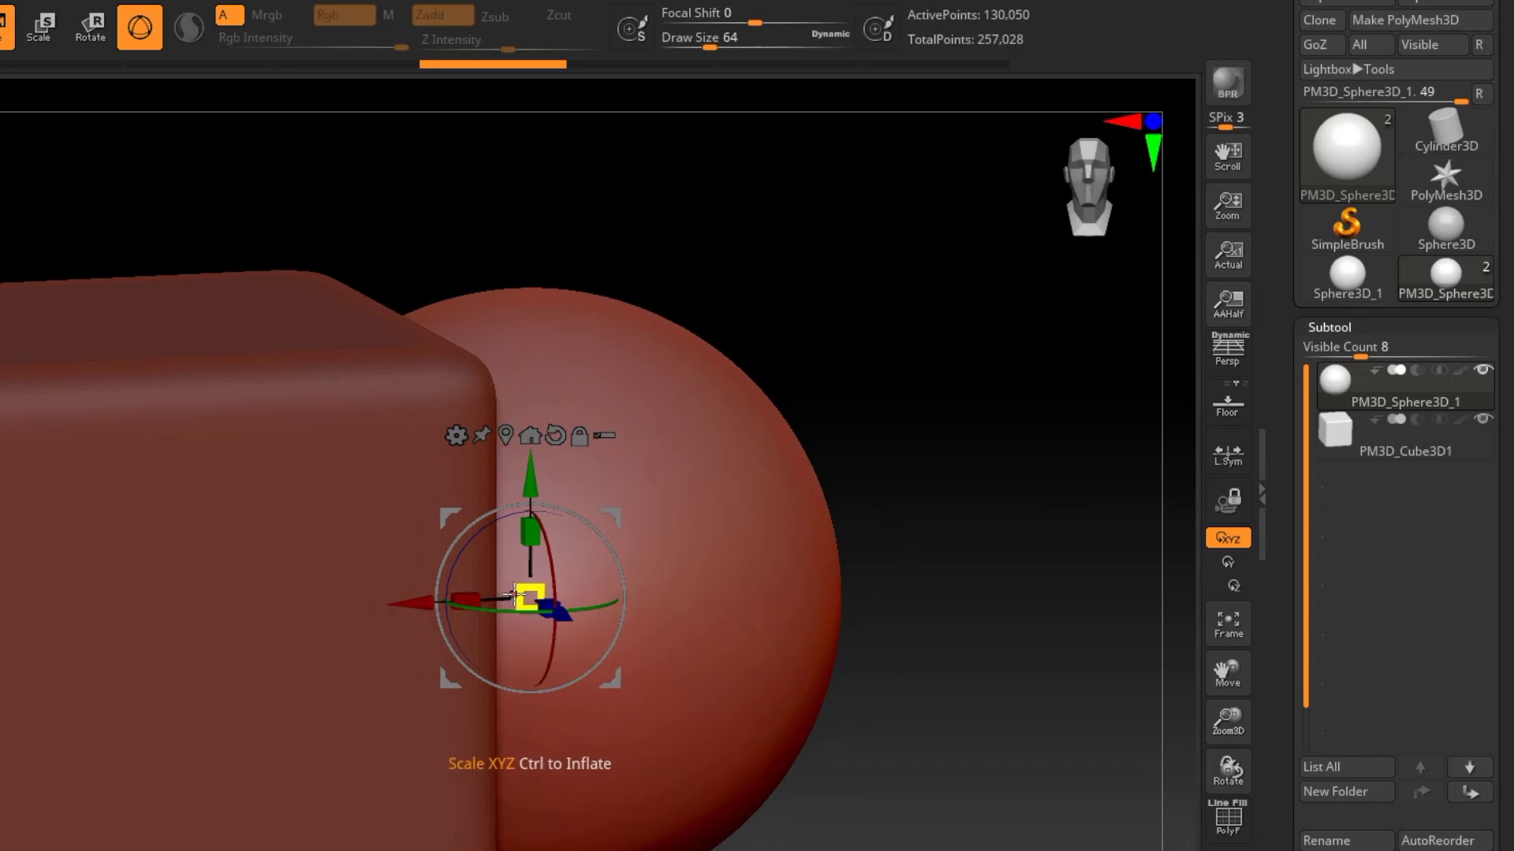
right_click_drag(744, 635, 819, 595)
left_click_drag(639, 529, 712, 601)
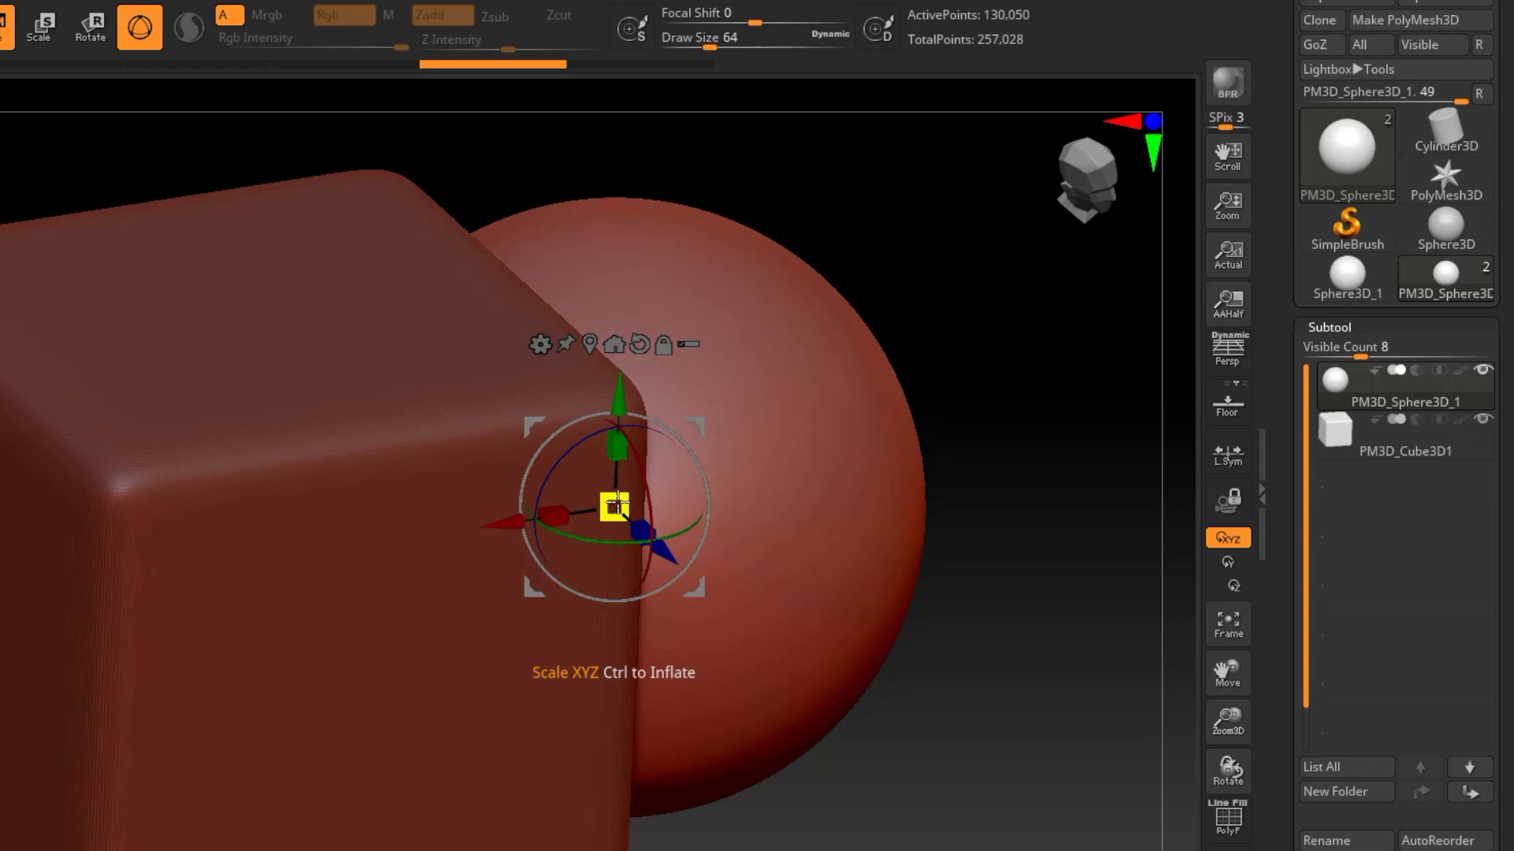
mouse_move(605, 501)
left_mouse_down()
mouse_move(405, 442)
mouse_move(631, 512)
mouse_move(422, 416)
mouse_move(601, 491)
left_mouse_up()
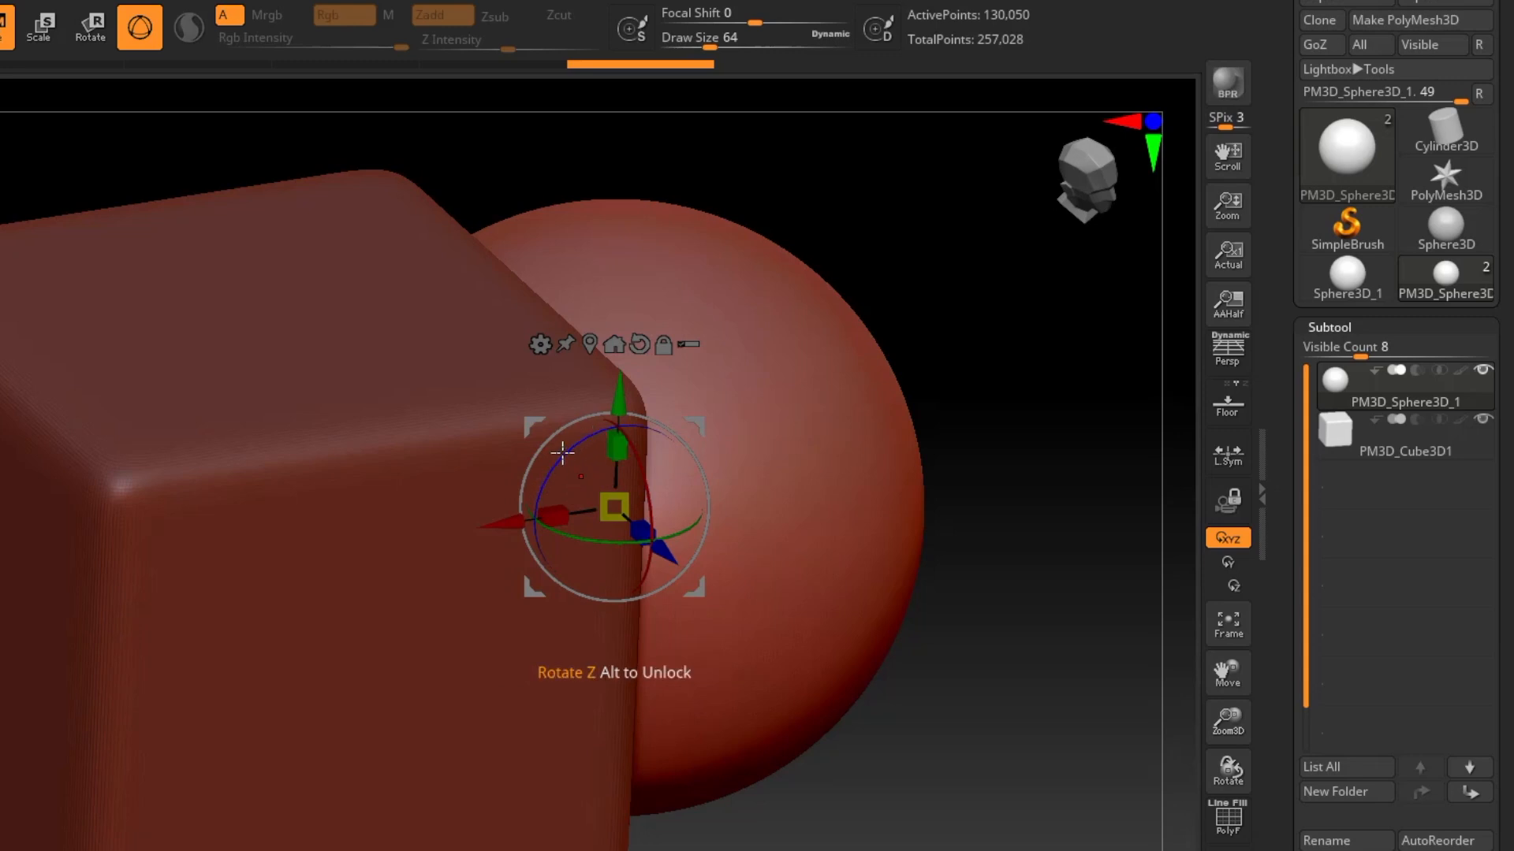
mouse_move(667, 520)
right_mouse_down()
mouse_move(686, 520)
mouse_move(671, 519)
right_mouse_up()
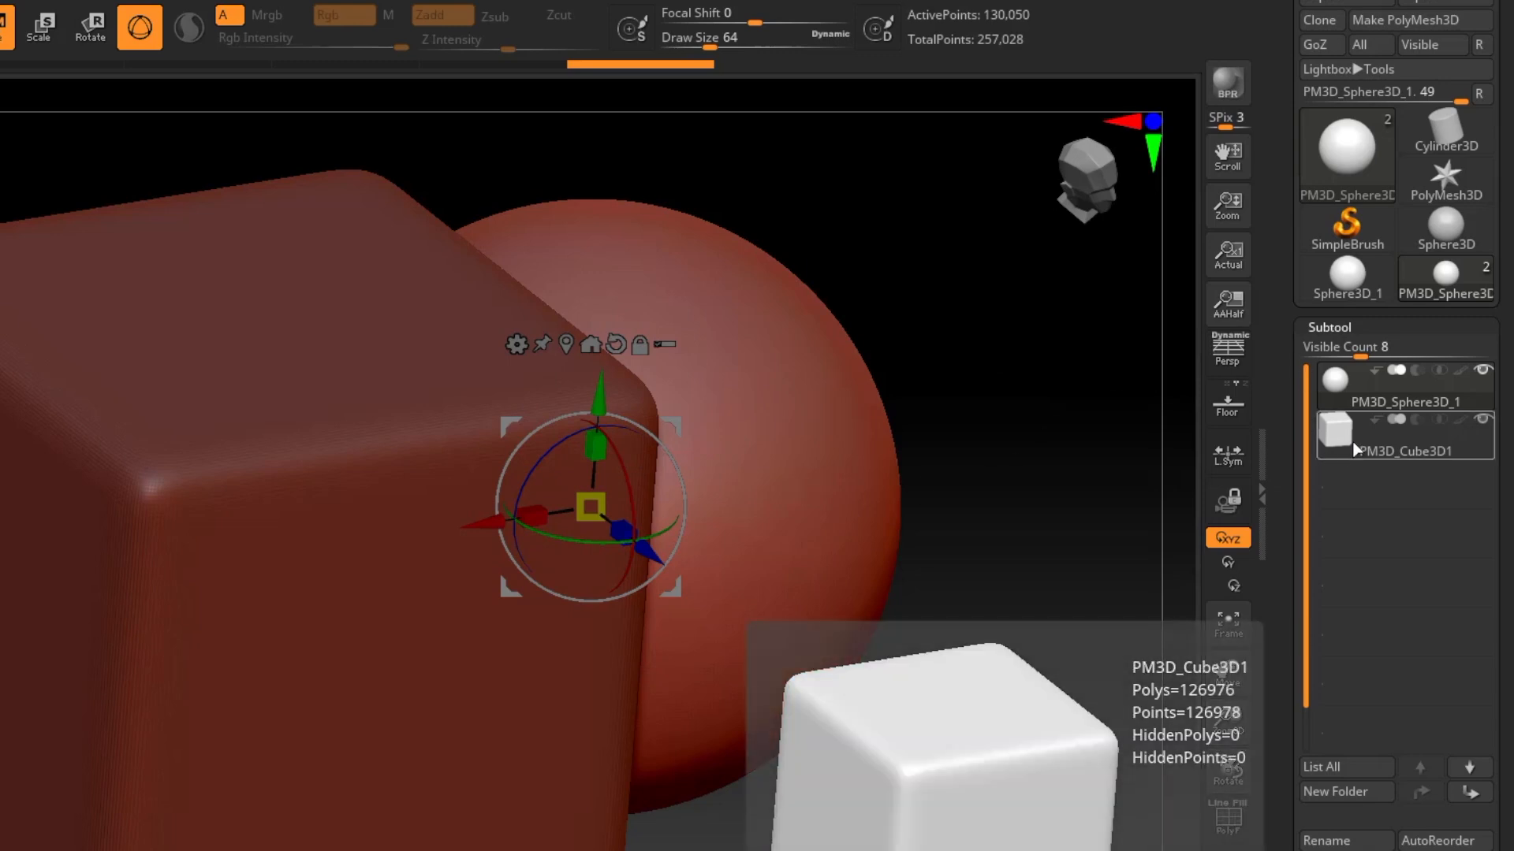
Select the cube subtool and rotate it about its X axis with the gizmo.
left_click(1352, 443)
left_click_drag(824, 707, 816, 677)
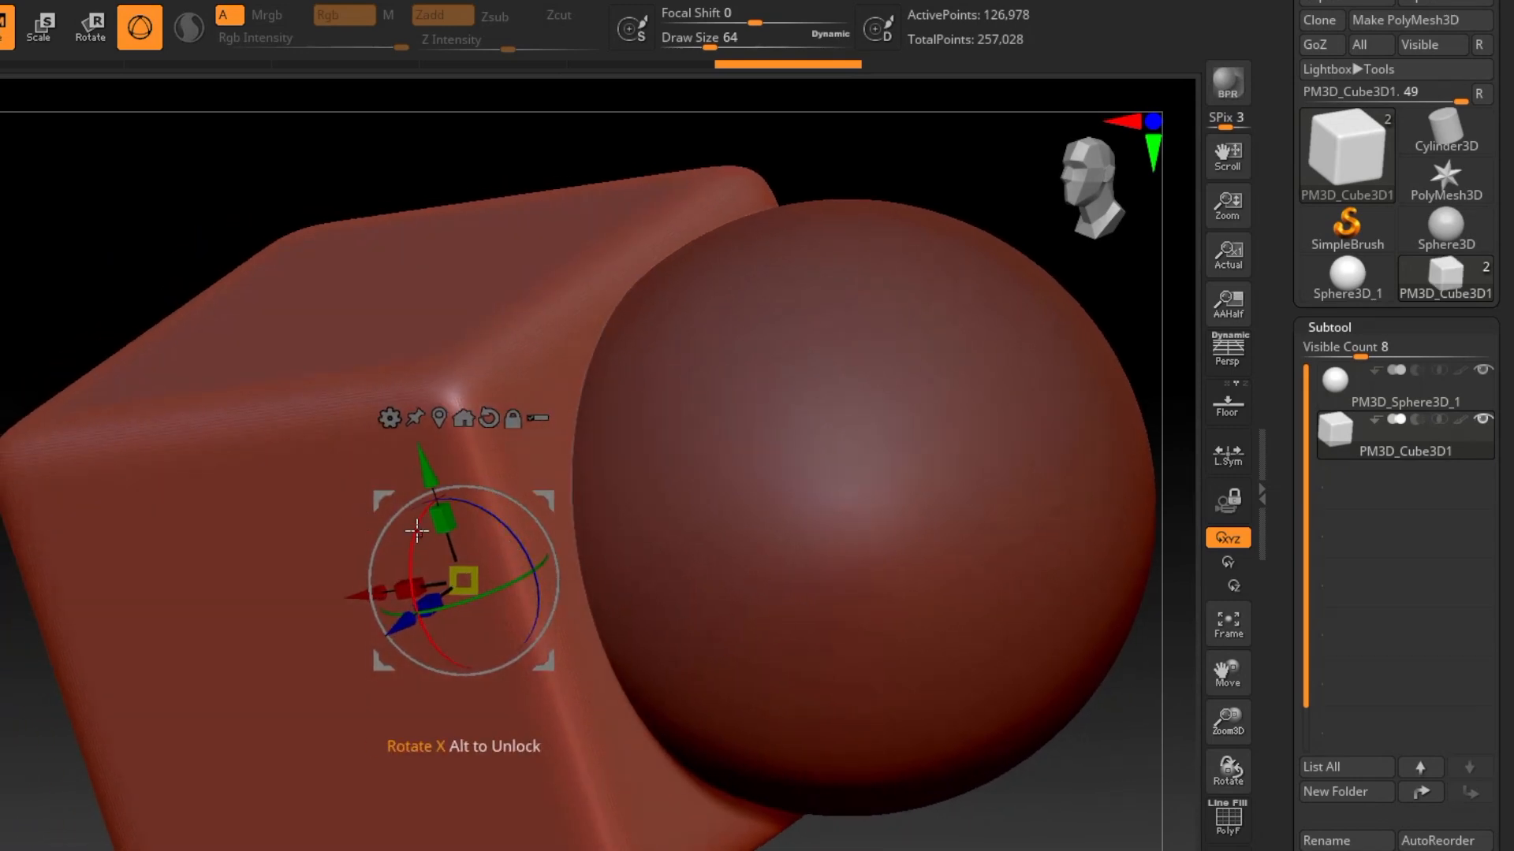
mouse_move(416, 528)
left_mouse_down()
mouse_move(408, 618)
mouse_move(430, 488)
mouse_move(434, 502)
mouse_move(409, 599)
mouse_move(402, 473)
mouse_move(454, 439)
mouse_move(419, 588)
mouse_move(434, 532)
left_mouse_up()
Rotate the cube about its Z axis by about -15.5 degrees.
right_click_drag(855, 662, 790, 625)
left_click_drag(268, 572, 234, 539)
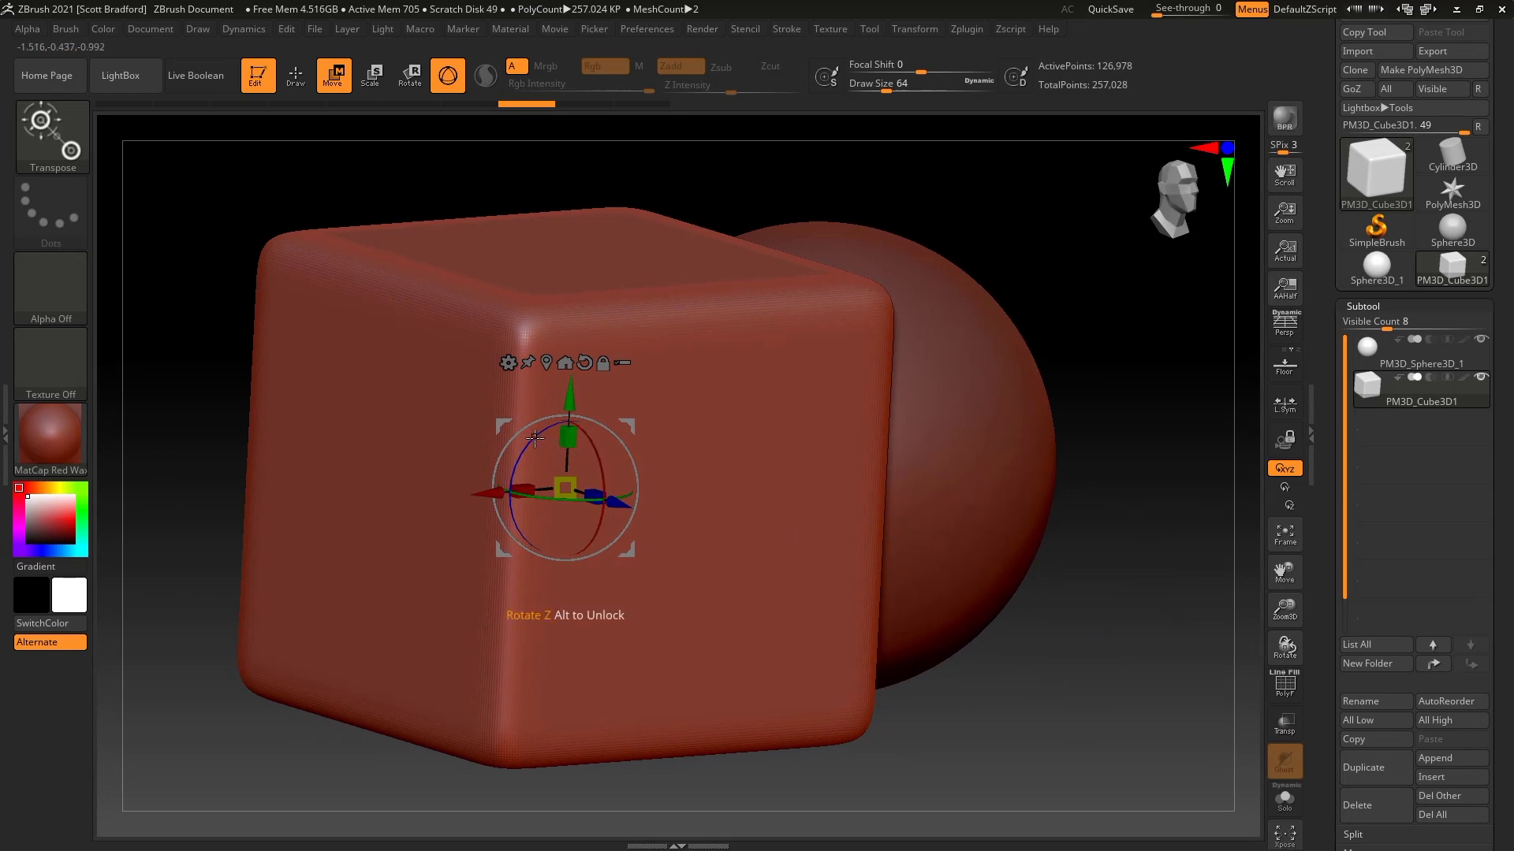
left_click_drag(538, 435, 518, 465)
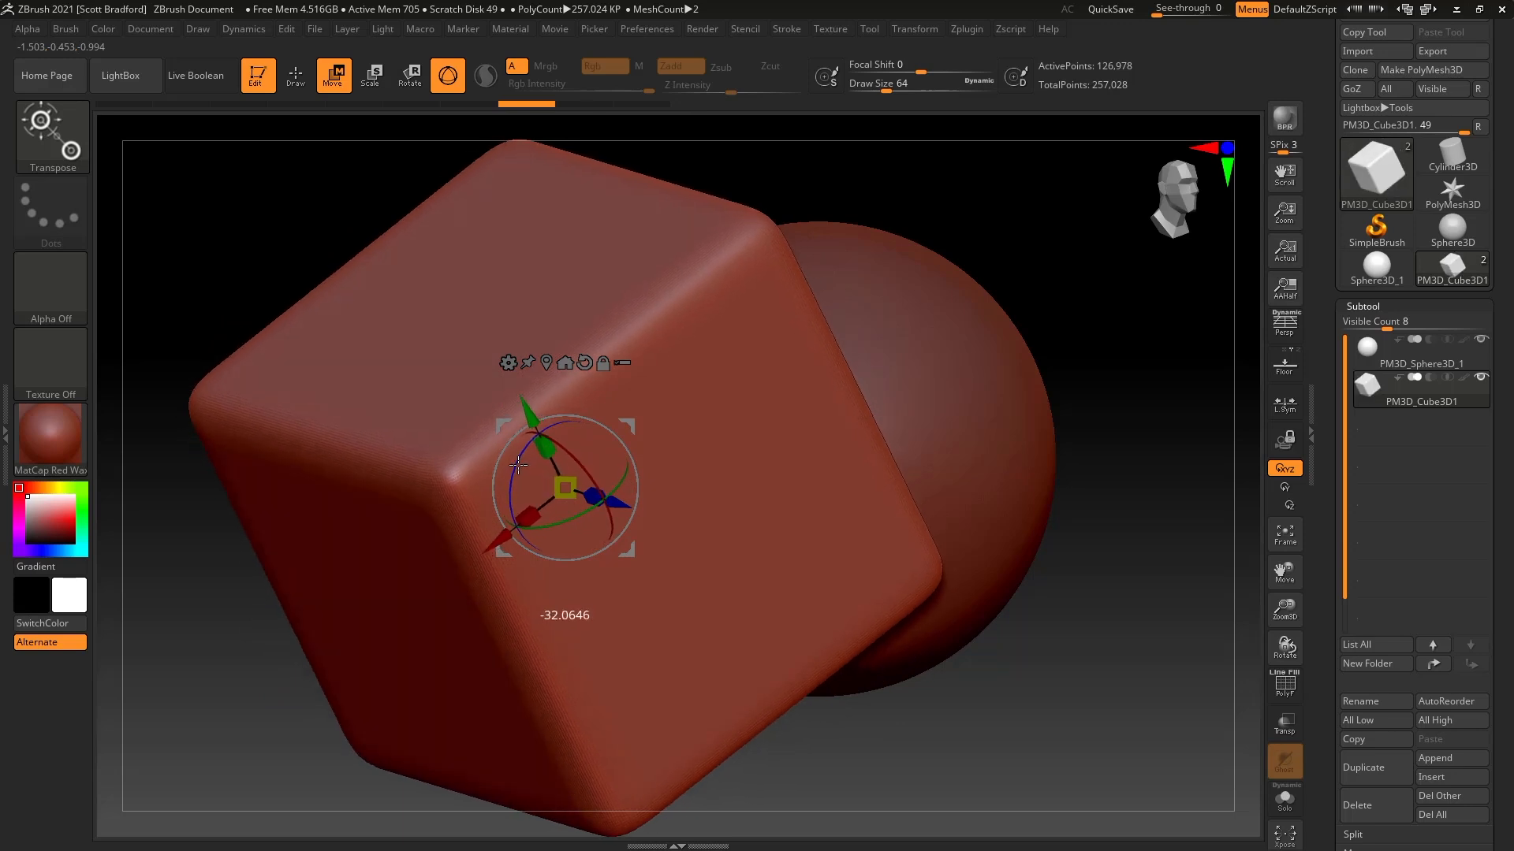
left_click_drag(518, 466, 529, 450)
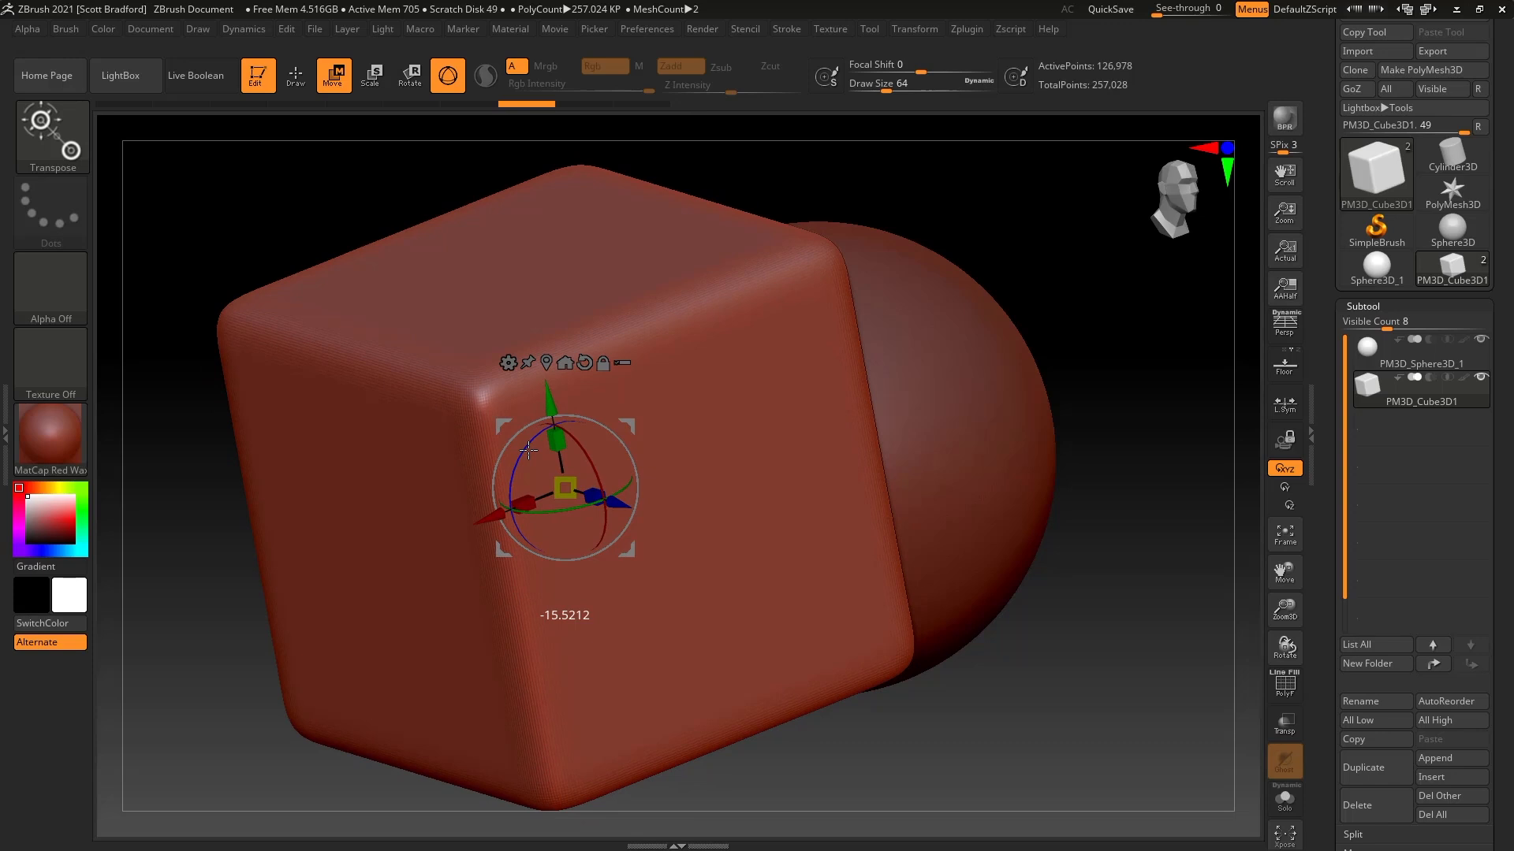
Undo the cube's rotations so it is aligned with its original axes.
mouse_move(529, 450)
left_mouse_down()
mouse_move(515, 533)
mouse_move(512, 488)
mouse_move(537, 434)
mouse_move(524, 450)
left_mouse_up()
key("ctrl+z")
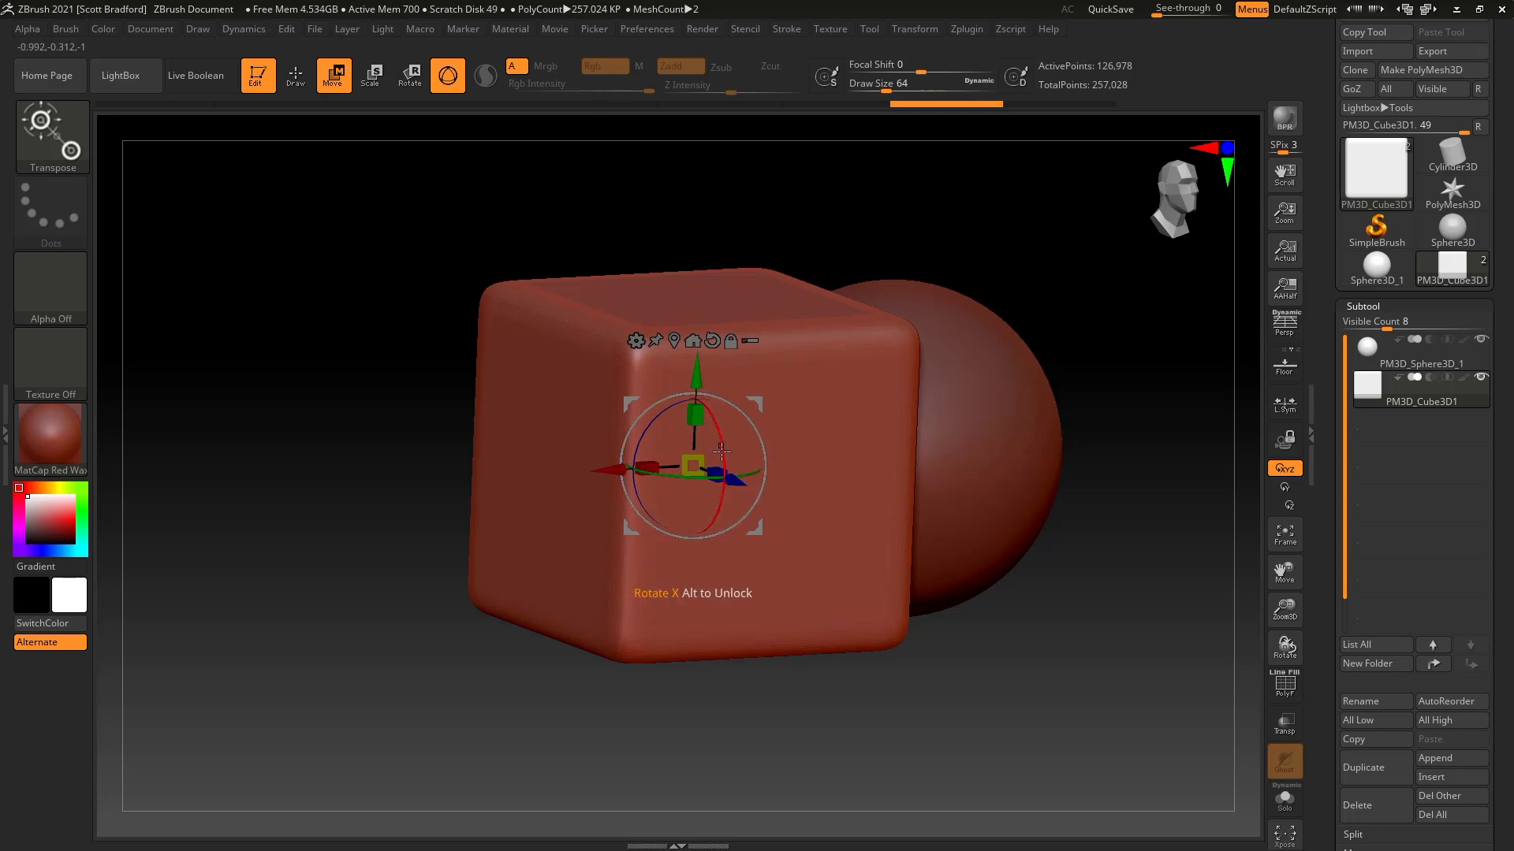
right_click_drag(839, 530, 811, 513)
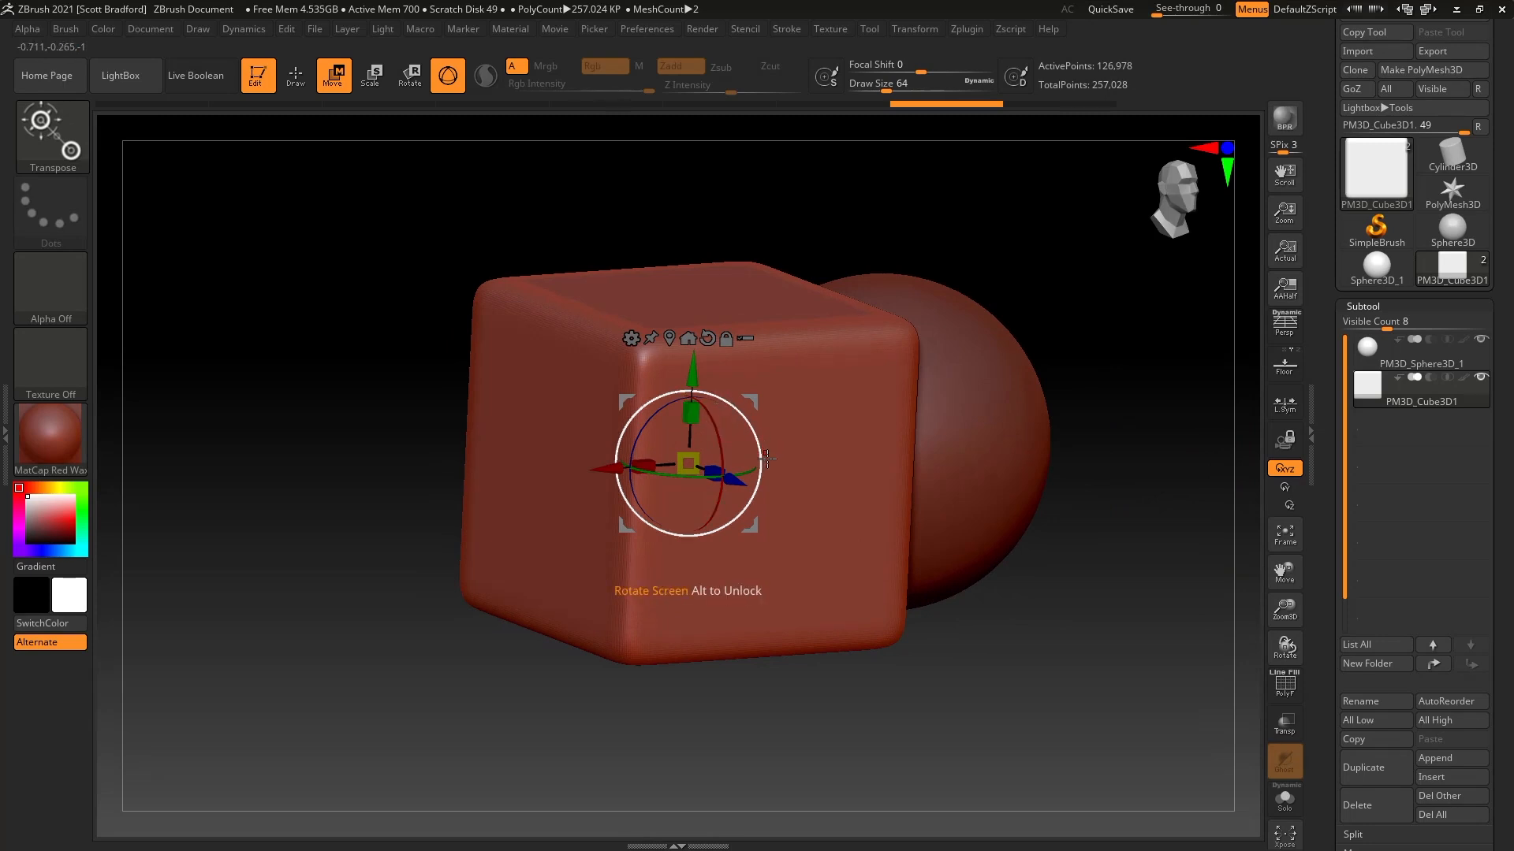
right_click_drag(845, 456, 872, 492)
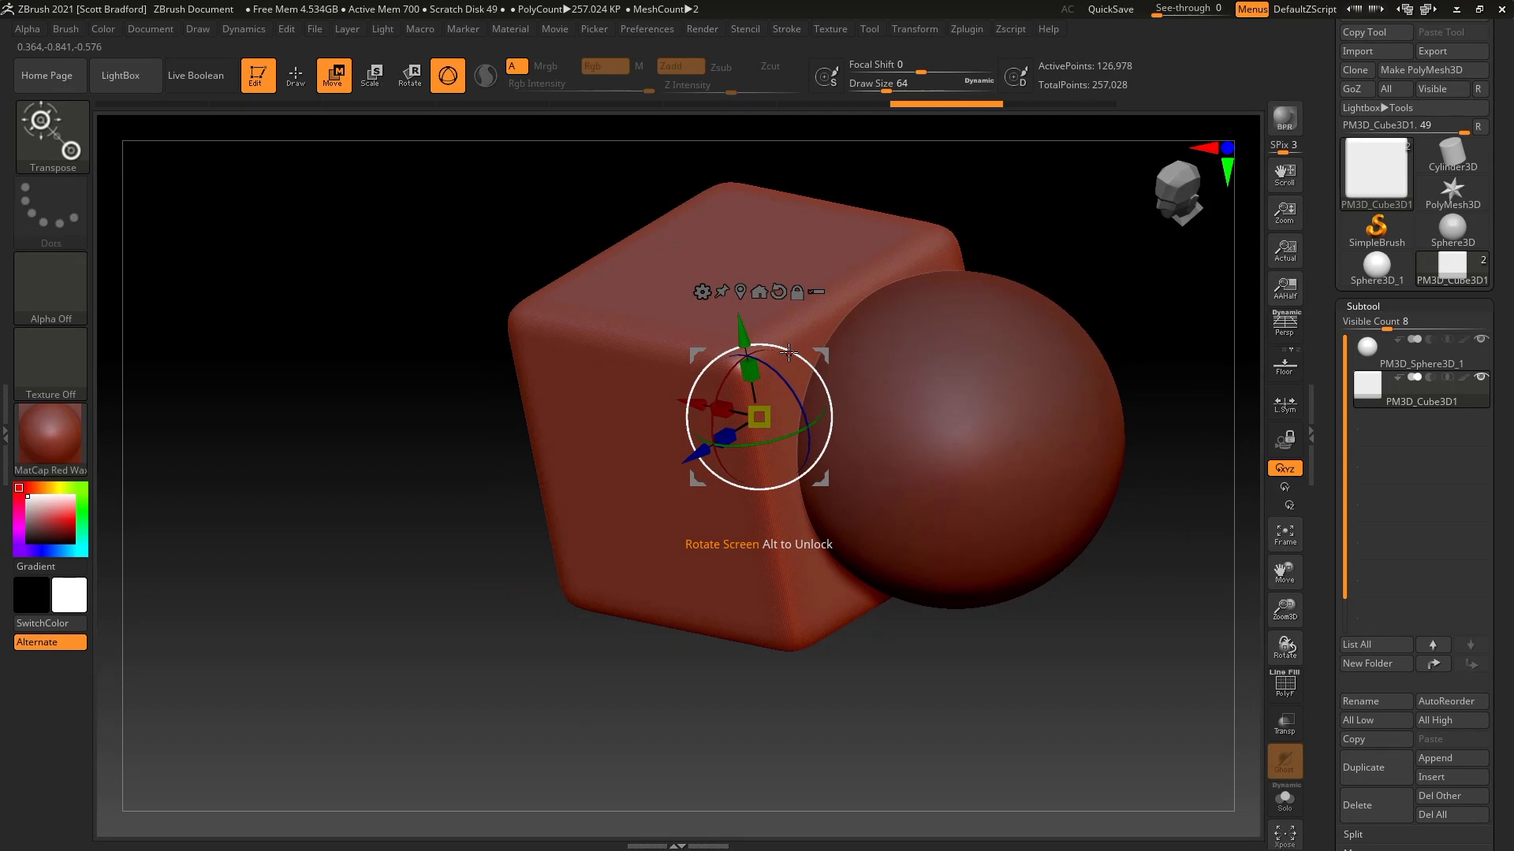
Try rotating the cube parallel to the screen by about -69 degrees from an angled view.
right_click_drag(789, 353, 907, 399)
mouse_move(726, 370)
left_mouse_down()
mouse_move(763, 445)
mouse_move(705, 493)
mouse_move(635, 446)
mouse_move(678, 372)
mouse_move(736, 402)
mouse_move(708, 384)
left_mouse_up()
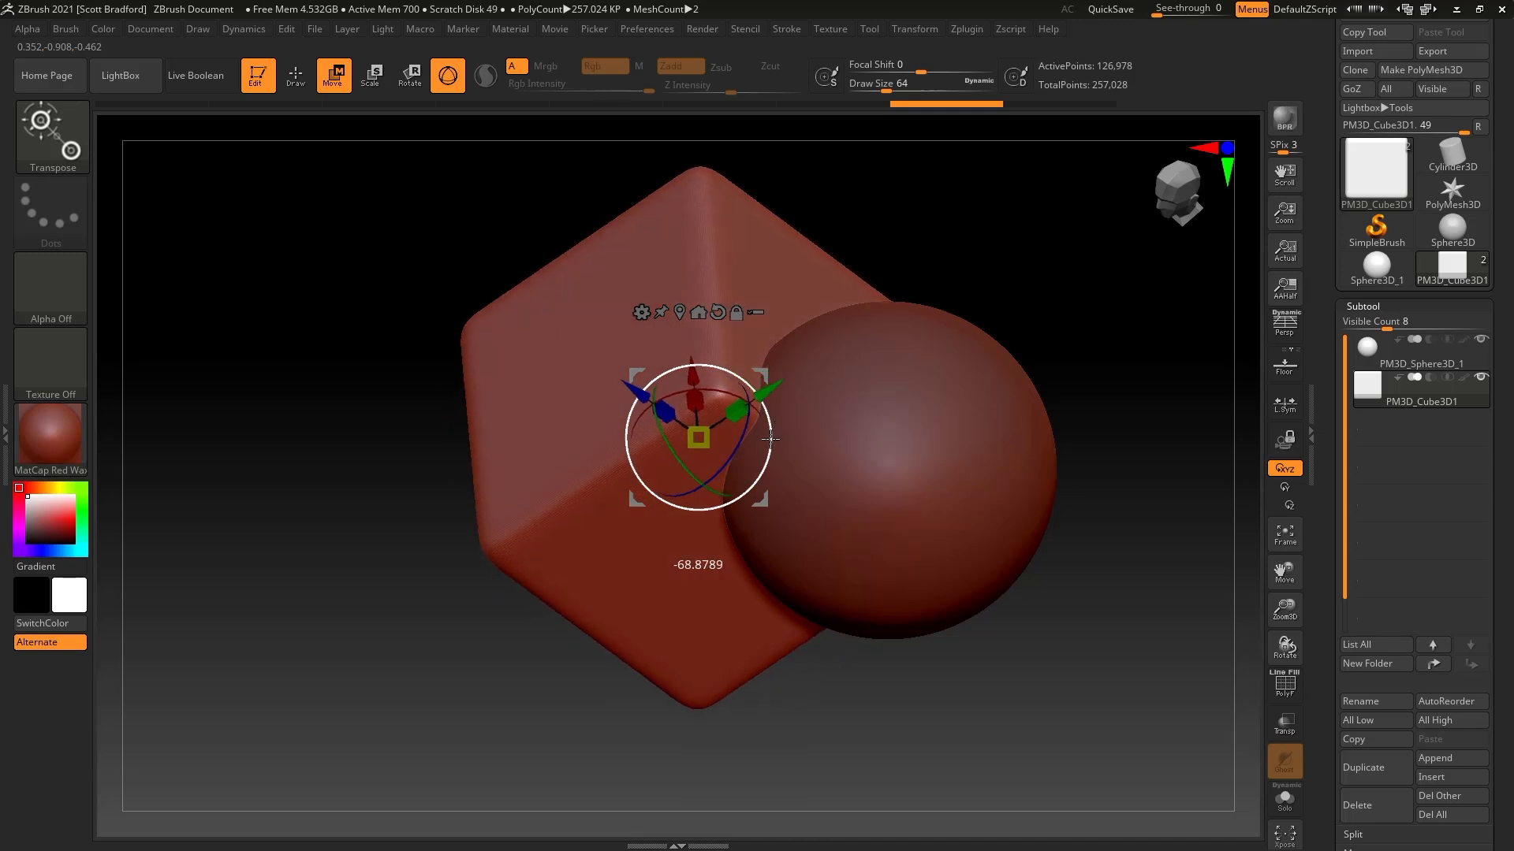
left_click_drag(770, 439, 773, 439)
right_click_drag(885, 395, 913, 411)
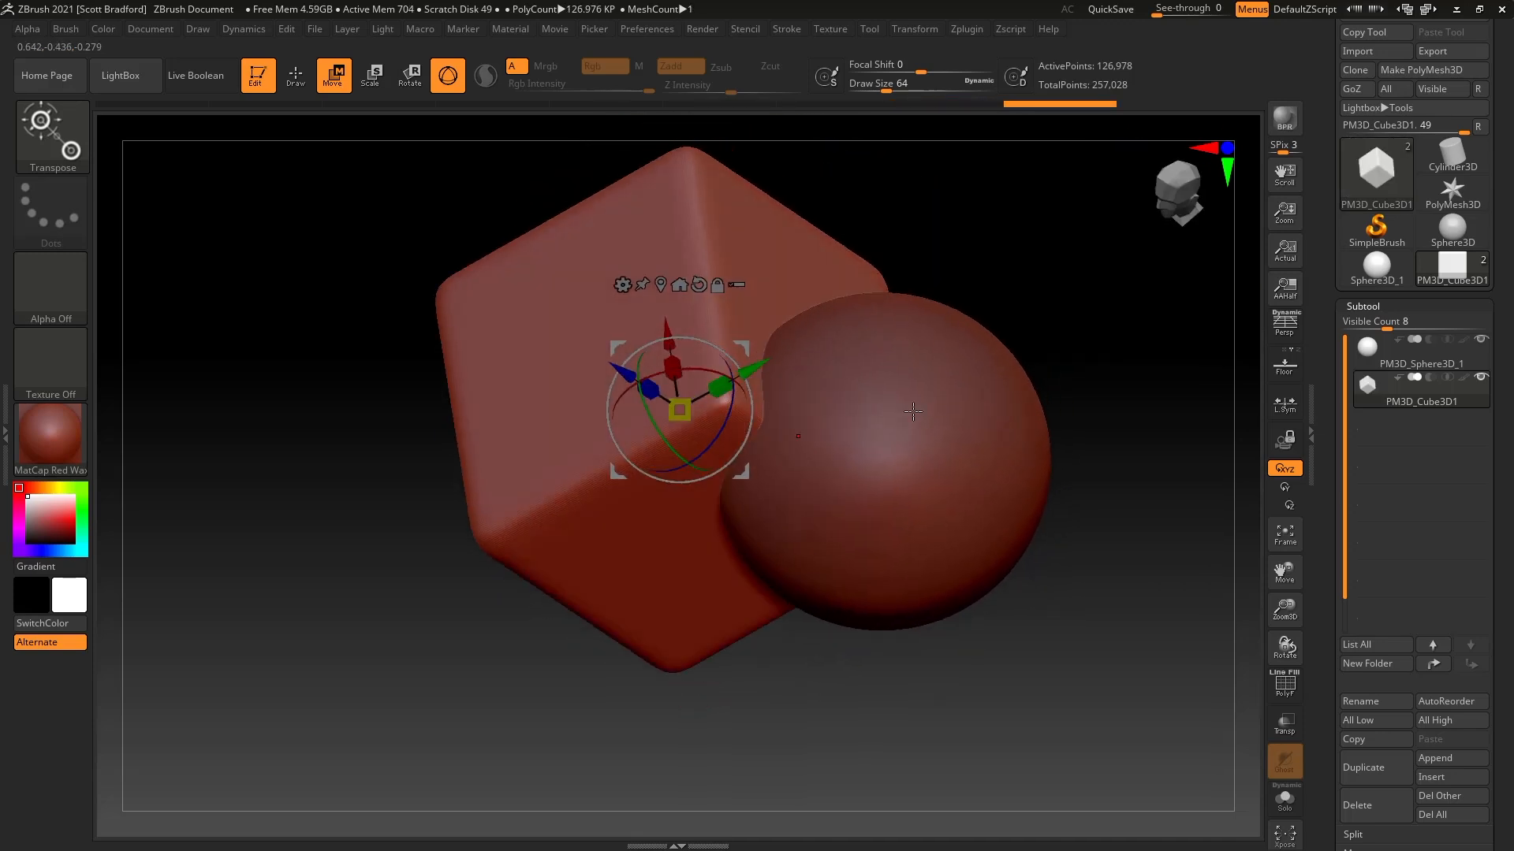
key("ctrl+z")
Try slight screen-plane rotations of the cube, first from a side angle and also from the straight front view.
right_click_drag(856, 406, 799, 396)
mouse_move(796, 380)
left_mouse_down()
mouse_move(820, 414)
mouse_move(781, 367)
left_mouse_up()
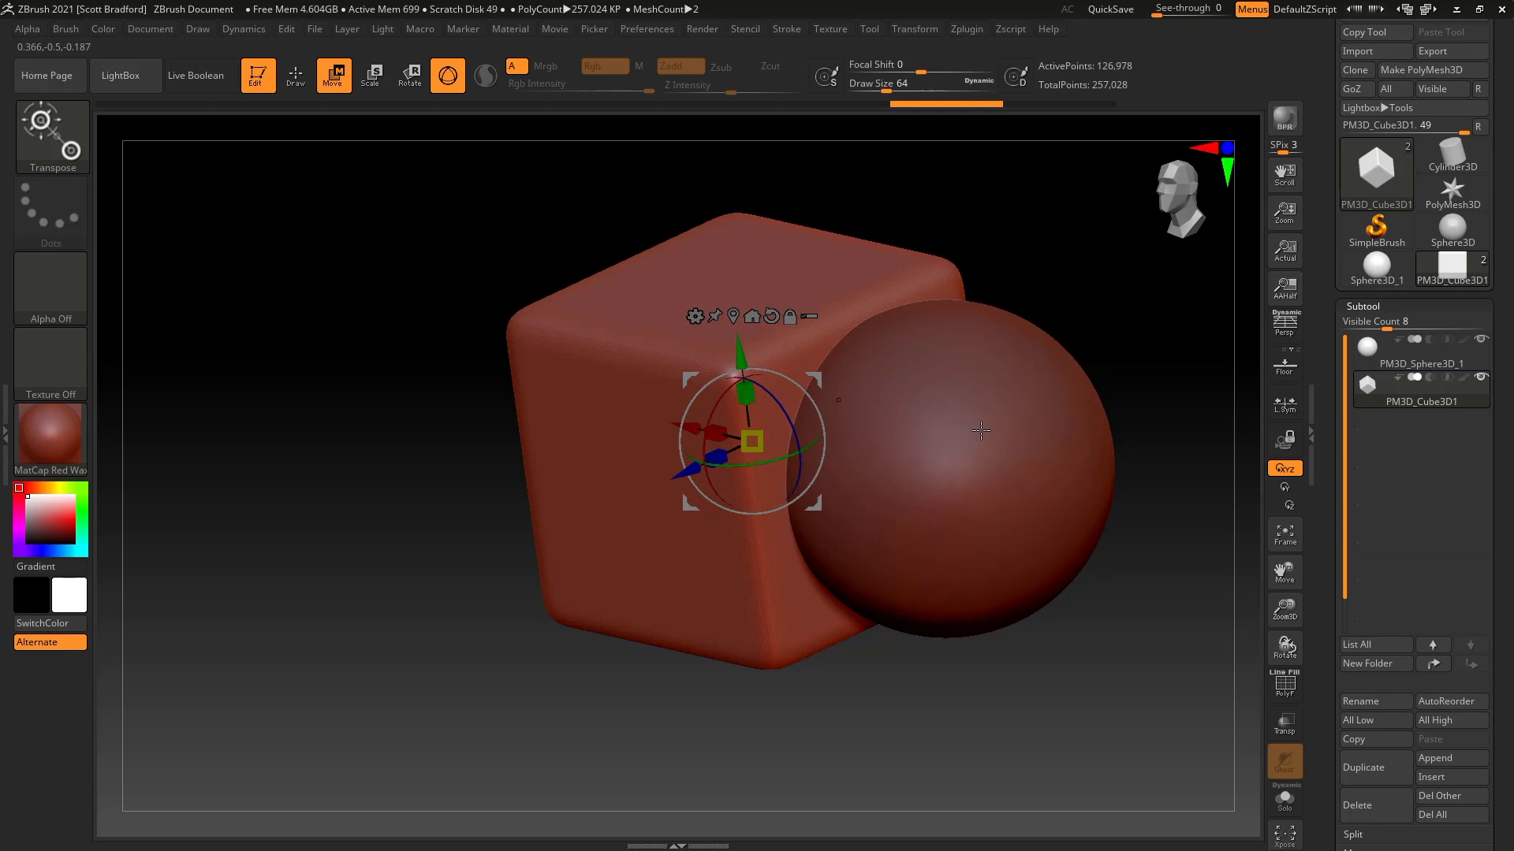
key("ctrl+z")
right_click_drag(927, 493, 955, 476)
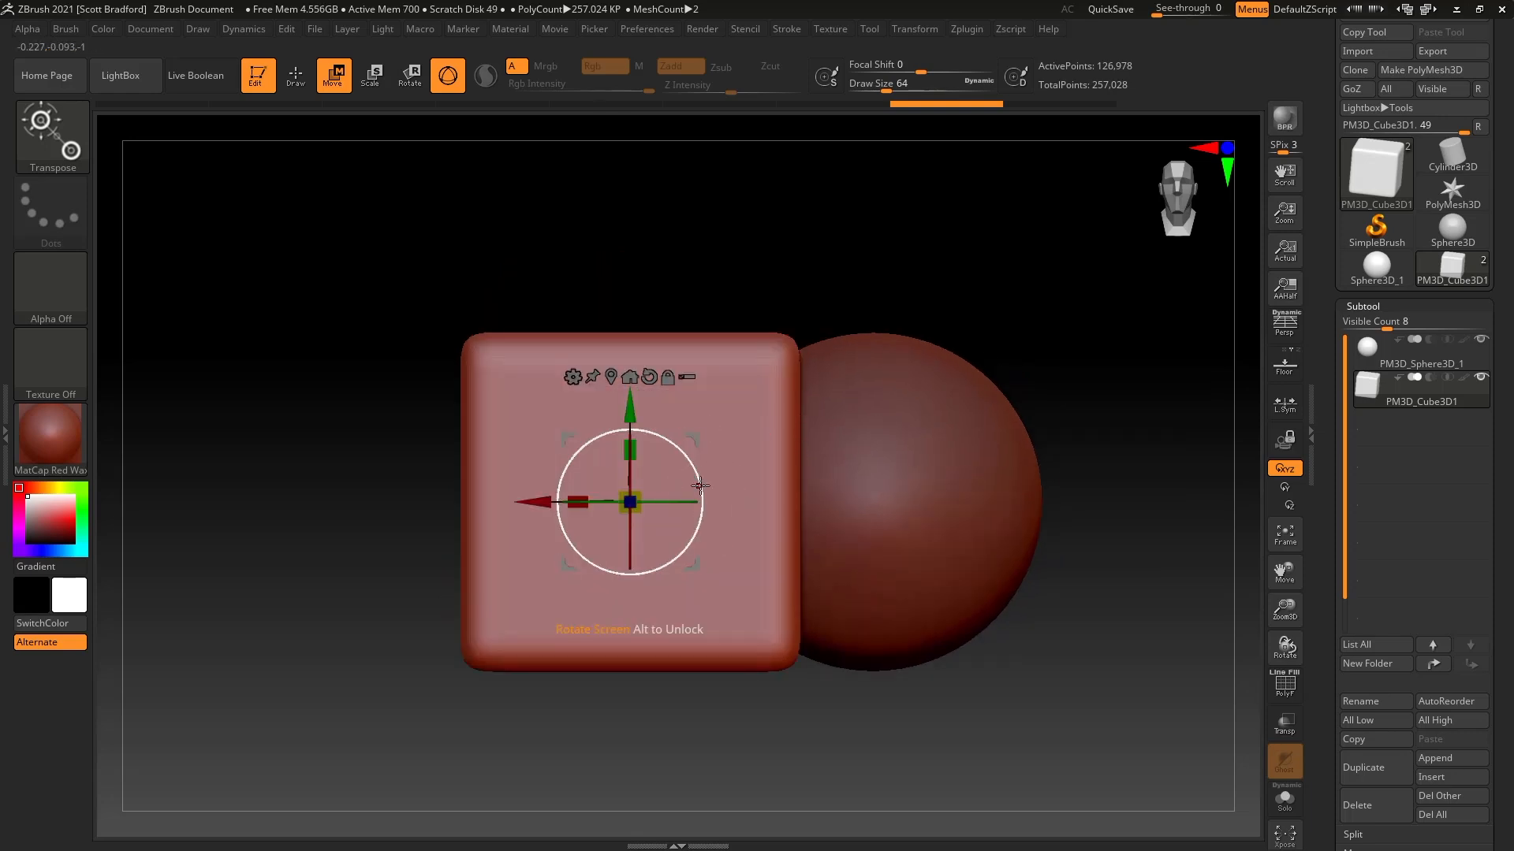
mouse_move(656, 432)
left_mouse_down()
mouse_move(593, 439)
mouse_move(617, 430)
mouse_move(574, 448)
mouse_move(570, 467)
mouse_move(685, 455)
mouse_move(657, 447)
mouse_move(592, 469)
mouse_move(639, 451)
mouse_move(703, 476)
mouse_move(649, 428)
mouse_move(669, 441)
mouse_move(678, 490)
mouse_move(663, 427)
left_mouse_up()
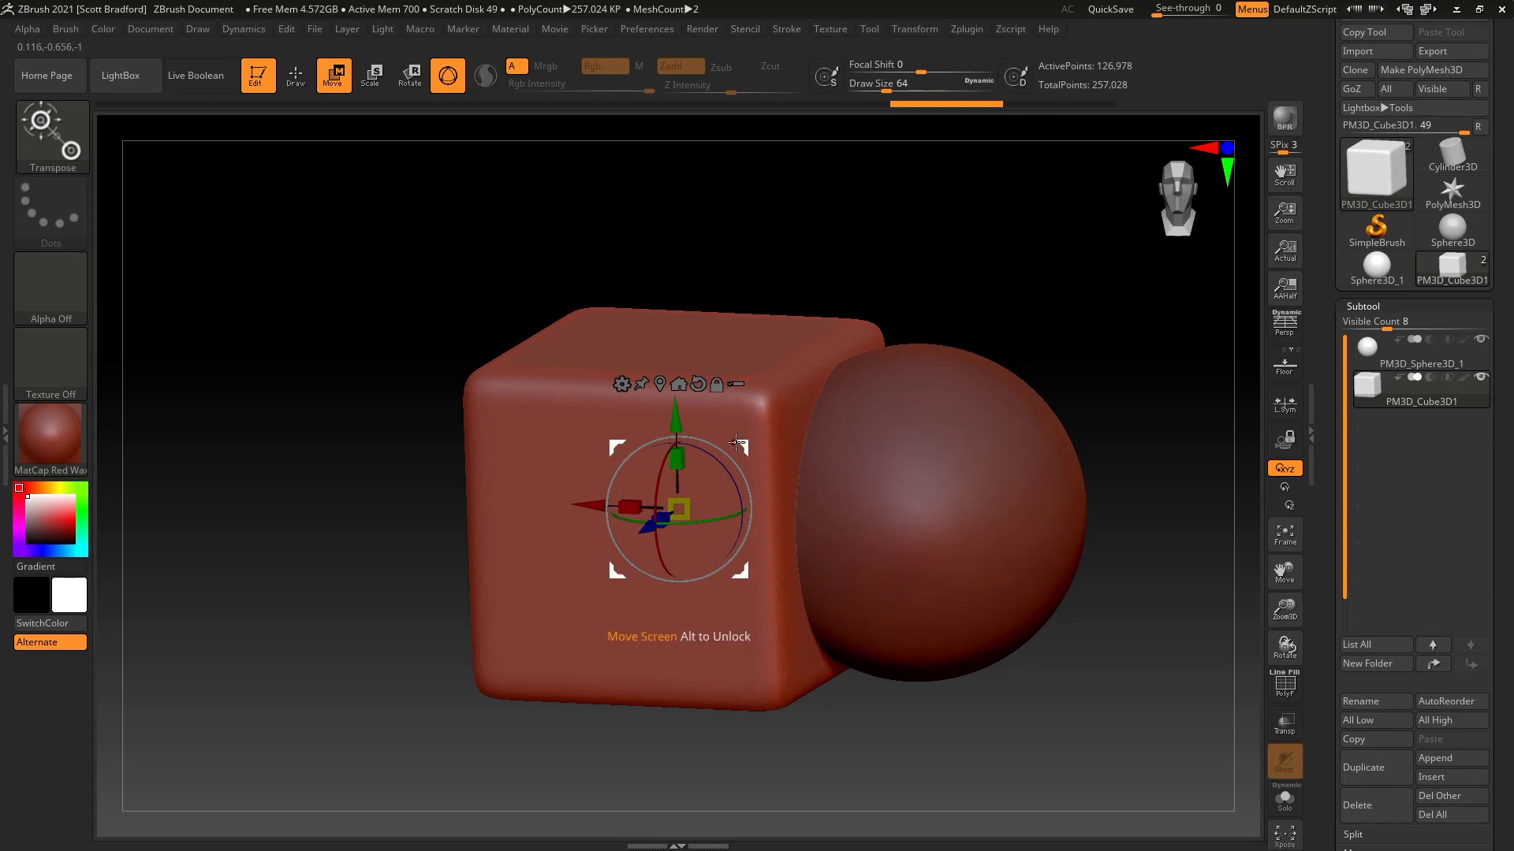
Move the cube freely in the screen plane from the front view, up and partly over the sphere.
right_click_drag(837, 464, 856, 450, "shift")
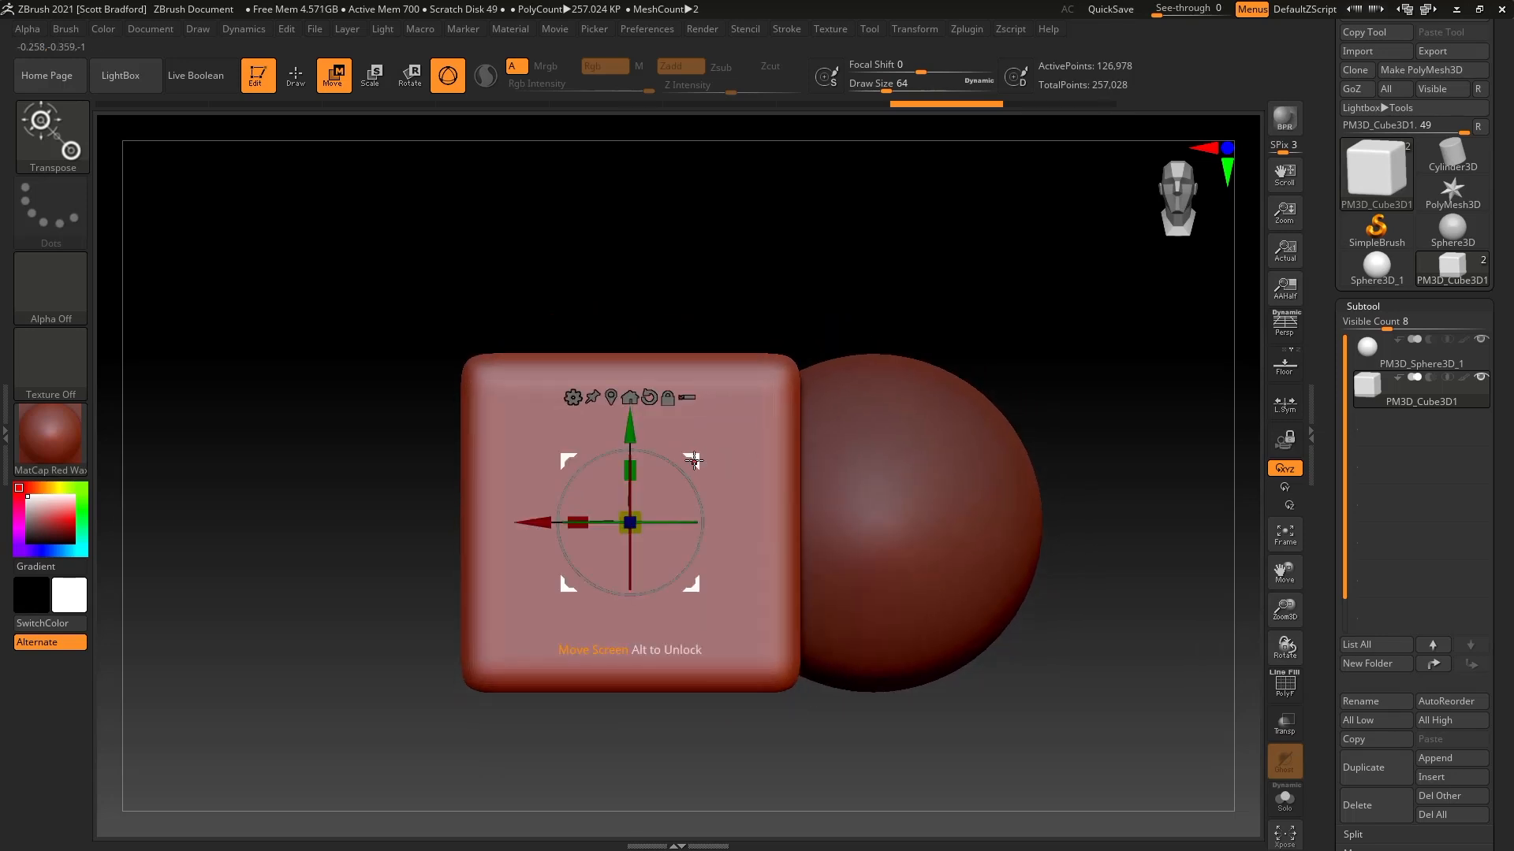
left_click_drag(697, 458, 751, 298)
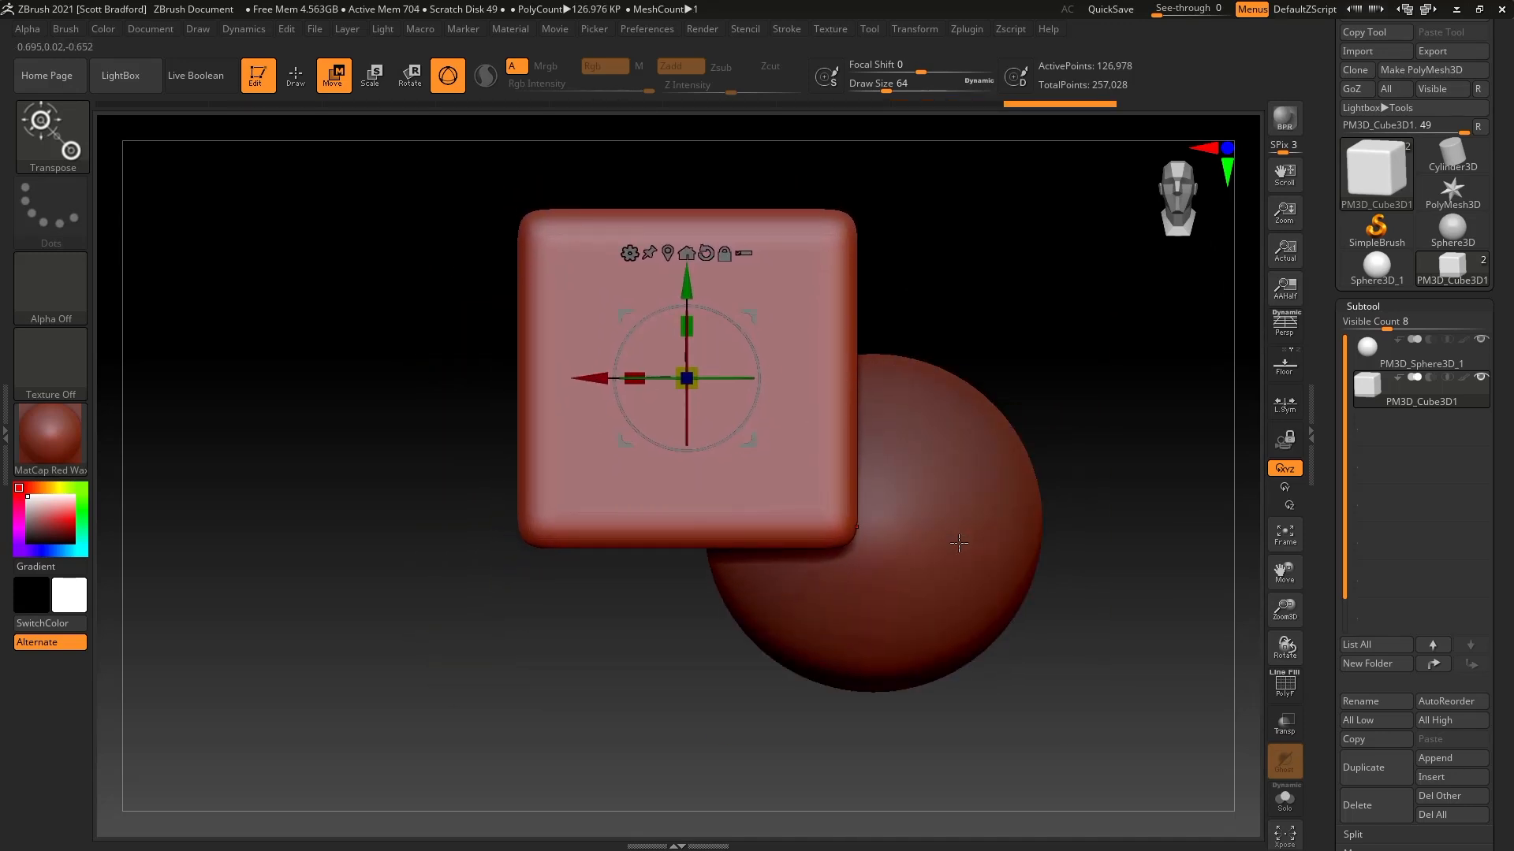
right_click_drag(911, 464, 941, 434)
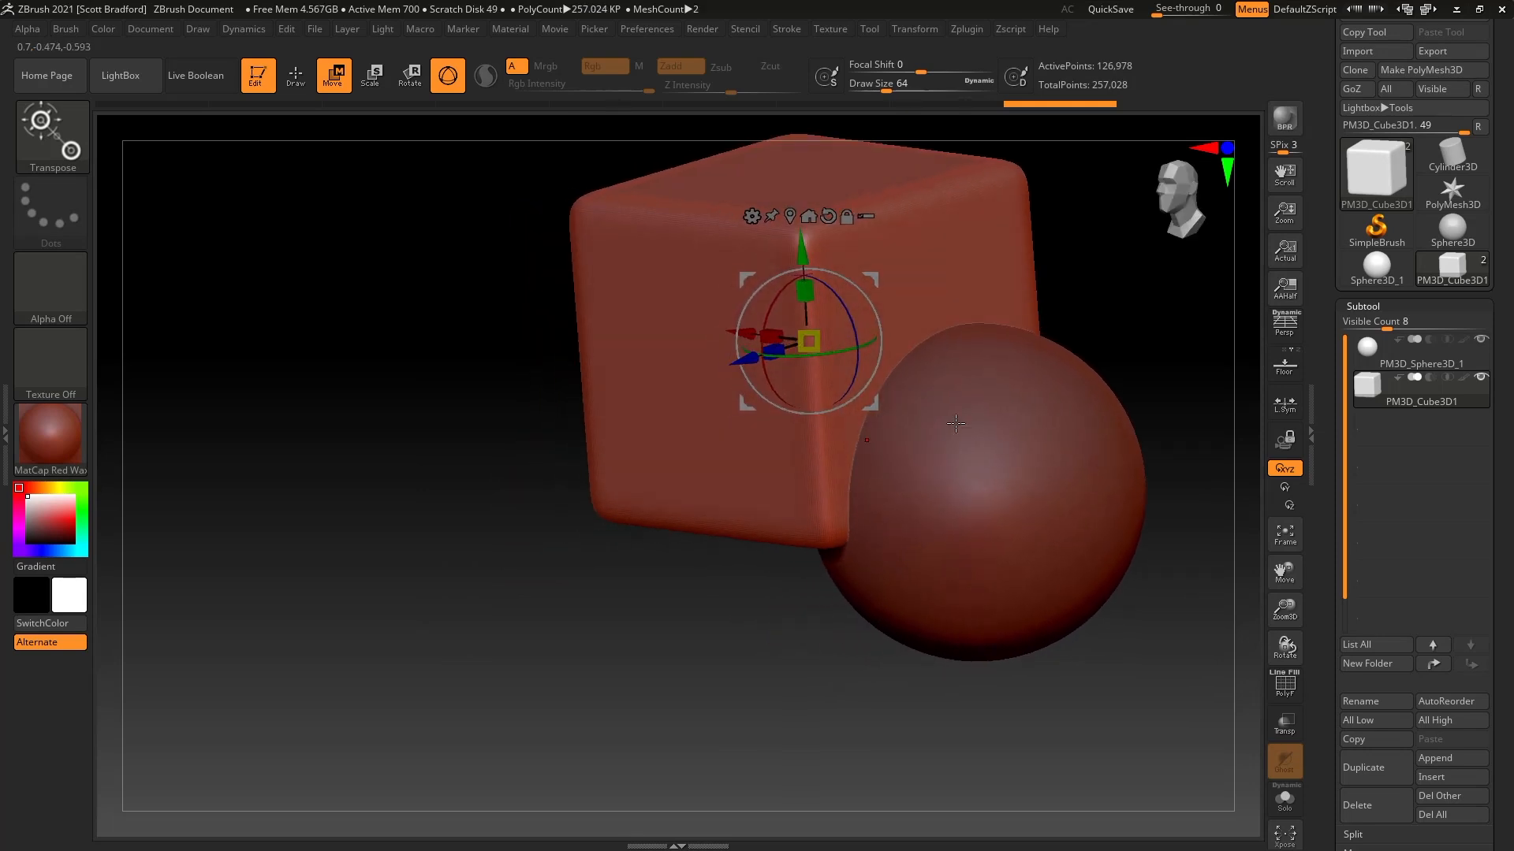
Move the cube slightly upward in the screen plane from an angled view.
left_click_drag(872, 274, 741, 366)
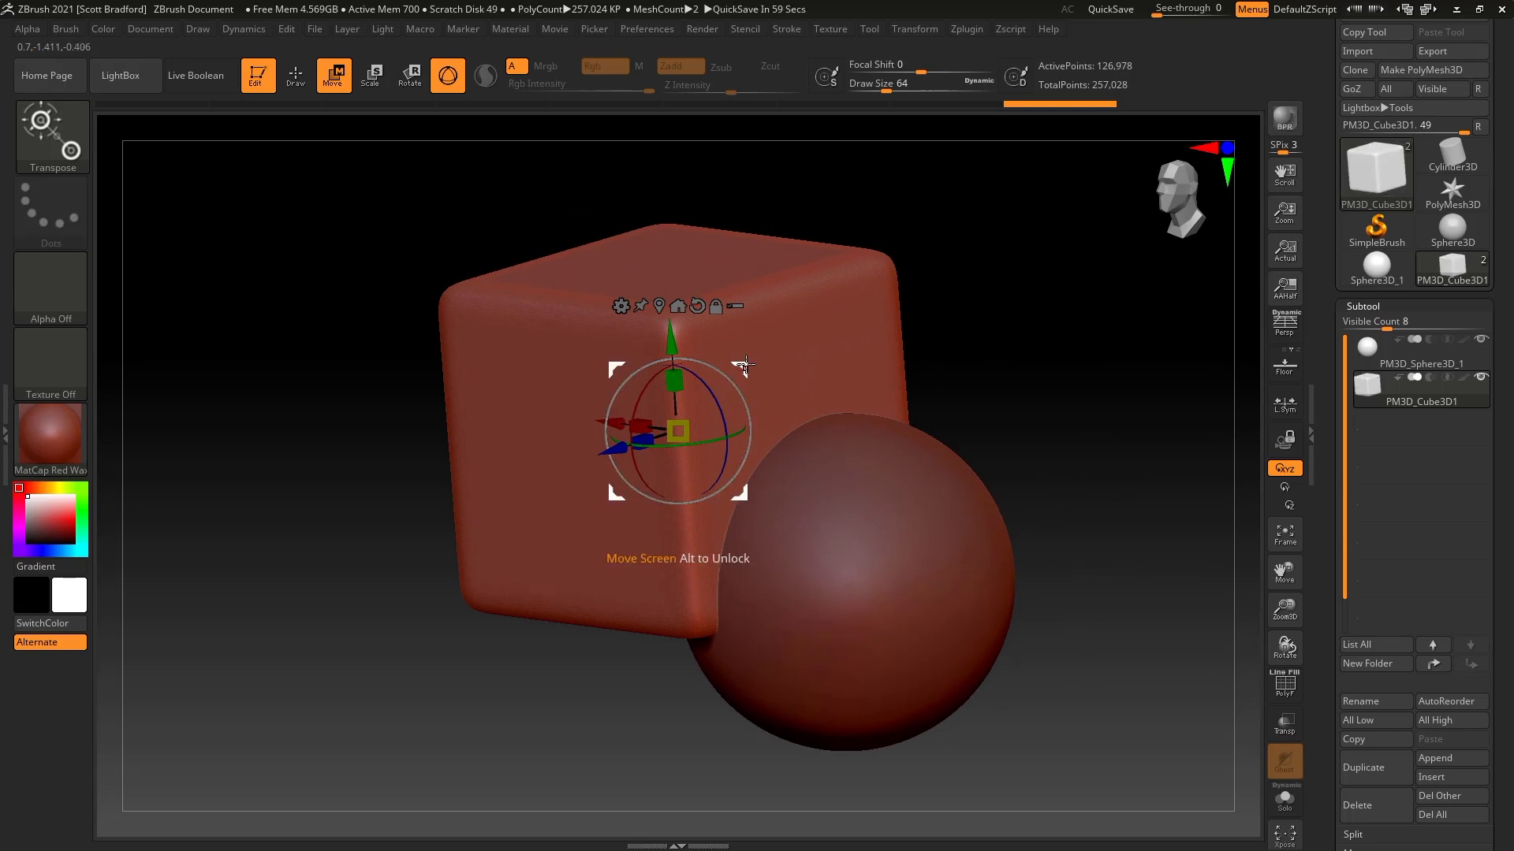
mouse_move(884, 595)
right_mouse_down()
mouse_move(955, 566)
mouse_move(909, 586)
right_mouse_up()
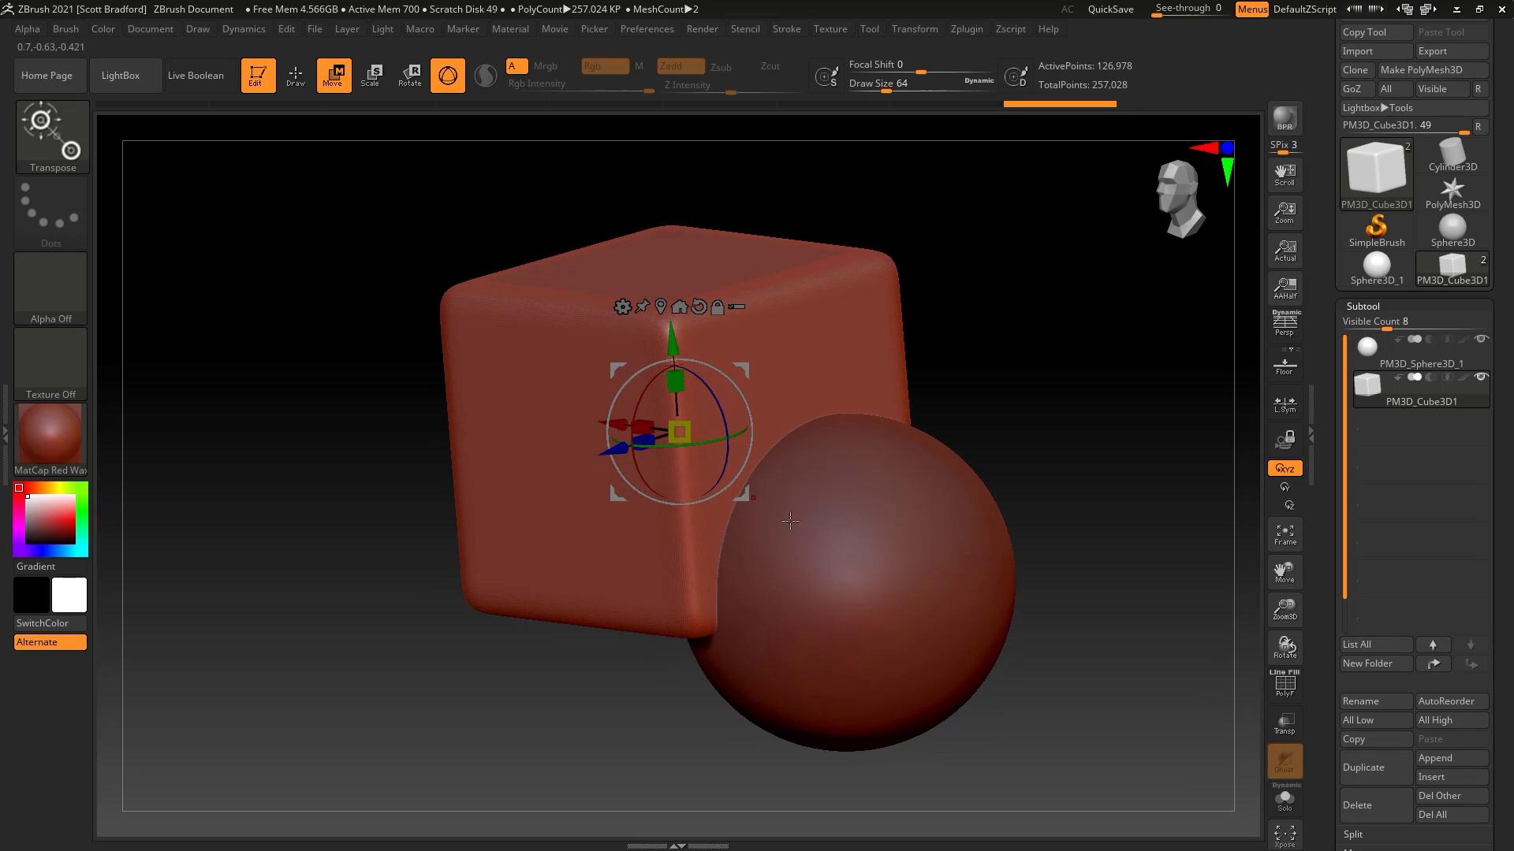
mouse_move(892, 504)
right_mouse_down()
mouse_move(858, 529)
mouse_move(890, 504)
right_mouse_up()
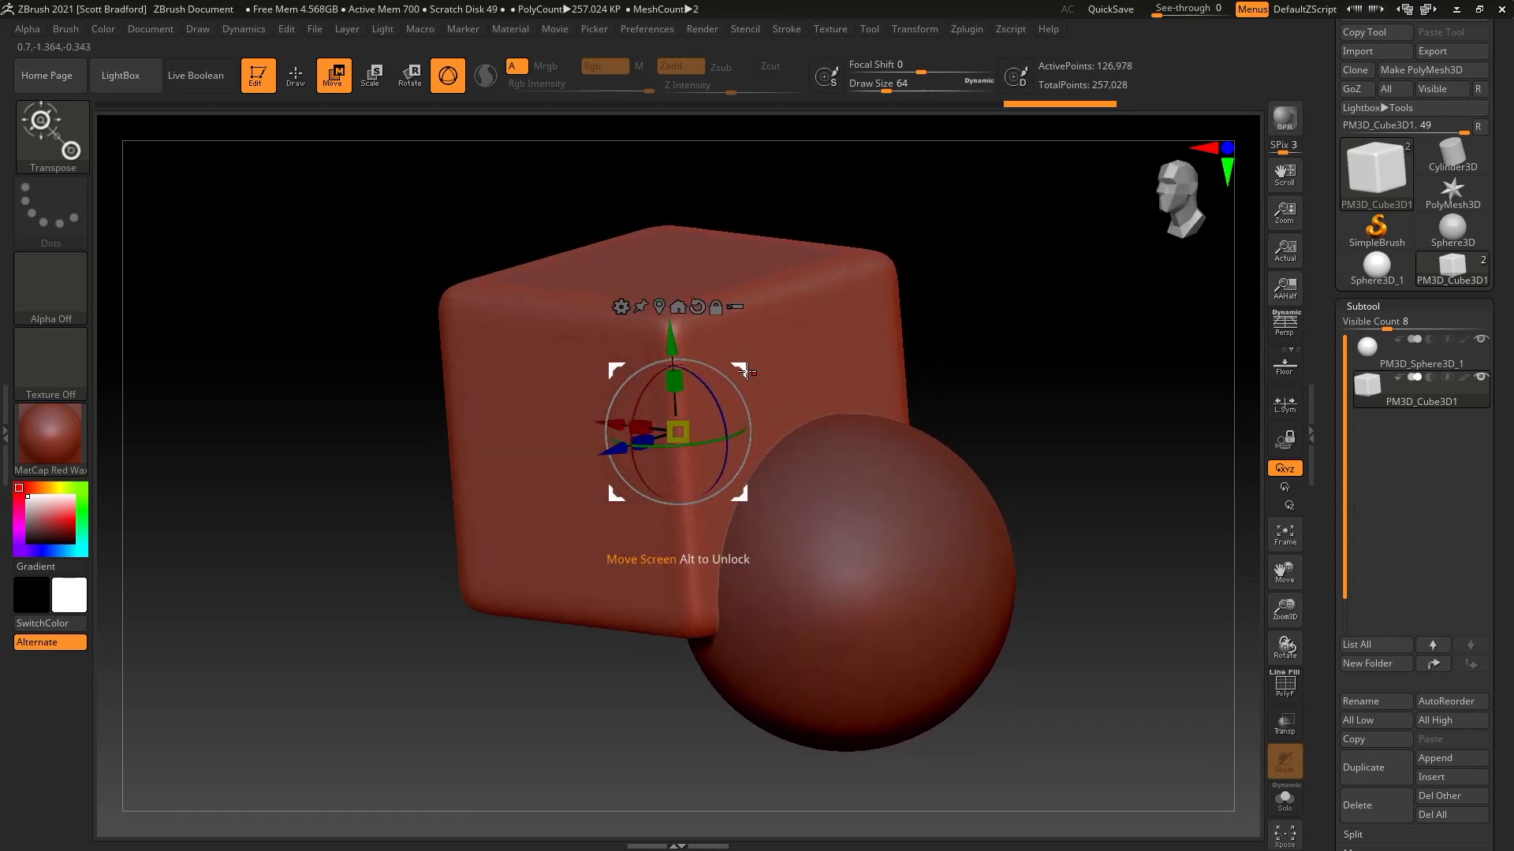
left_click_drag(744, 366, 740, 296)
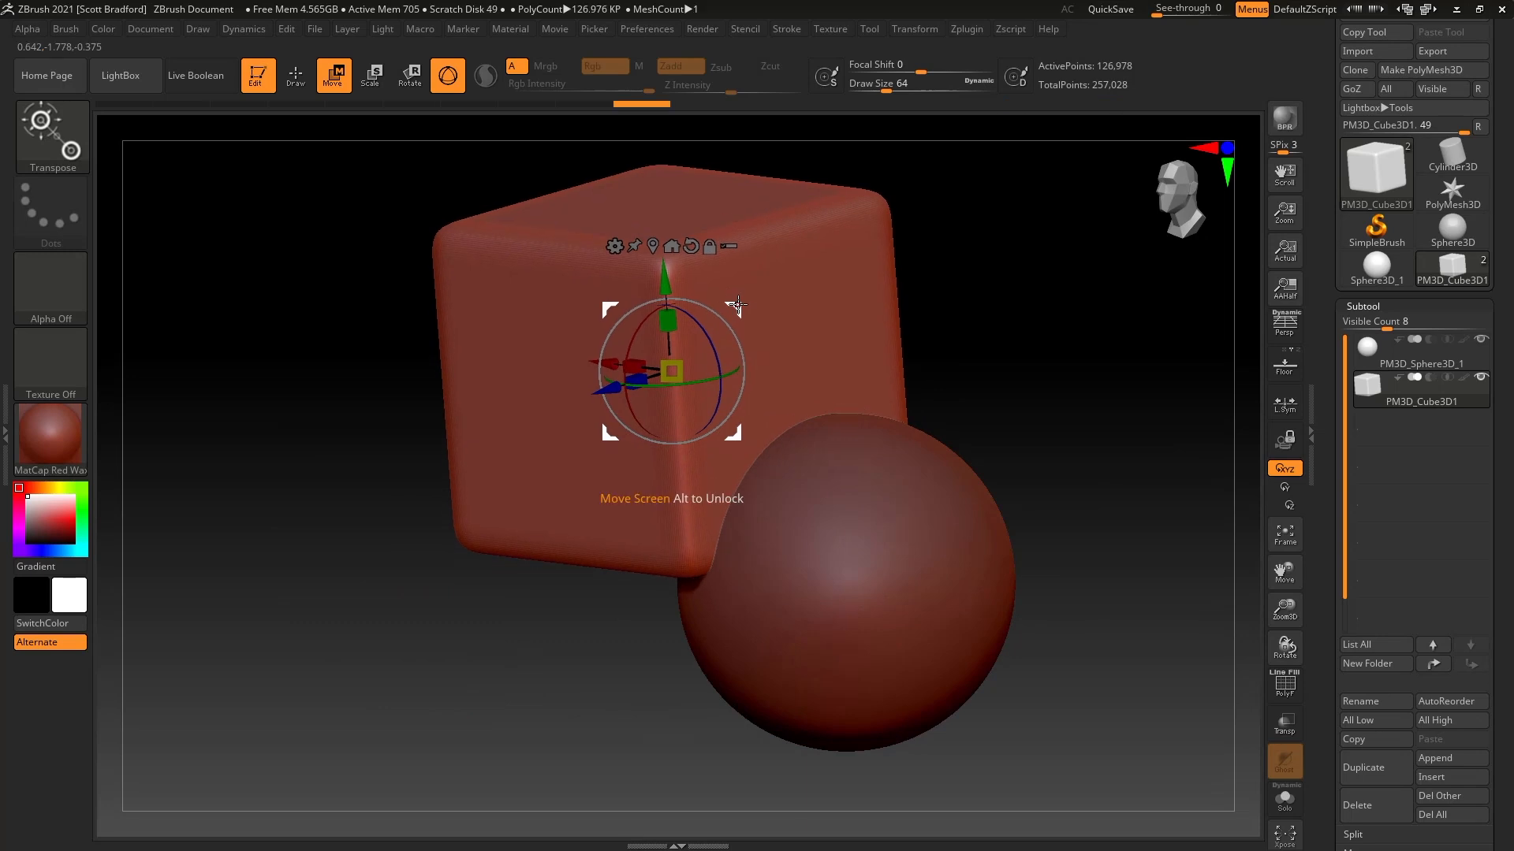
mouse_move(1452, 191)
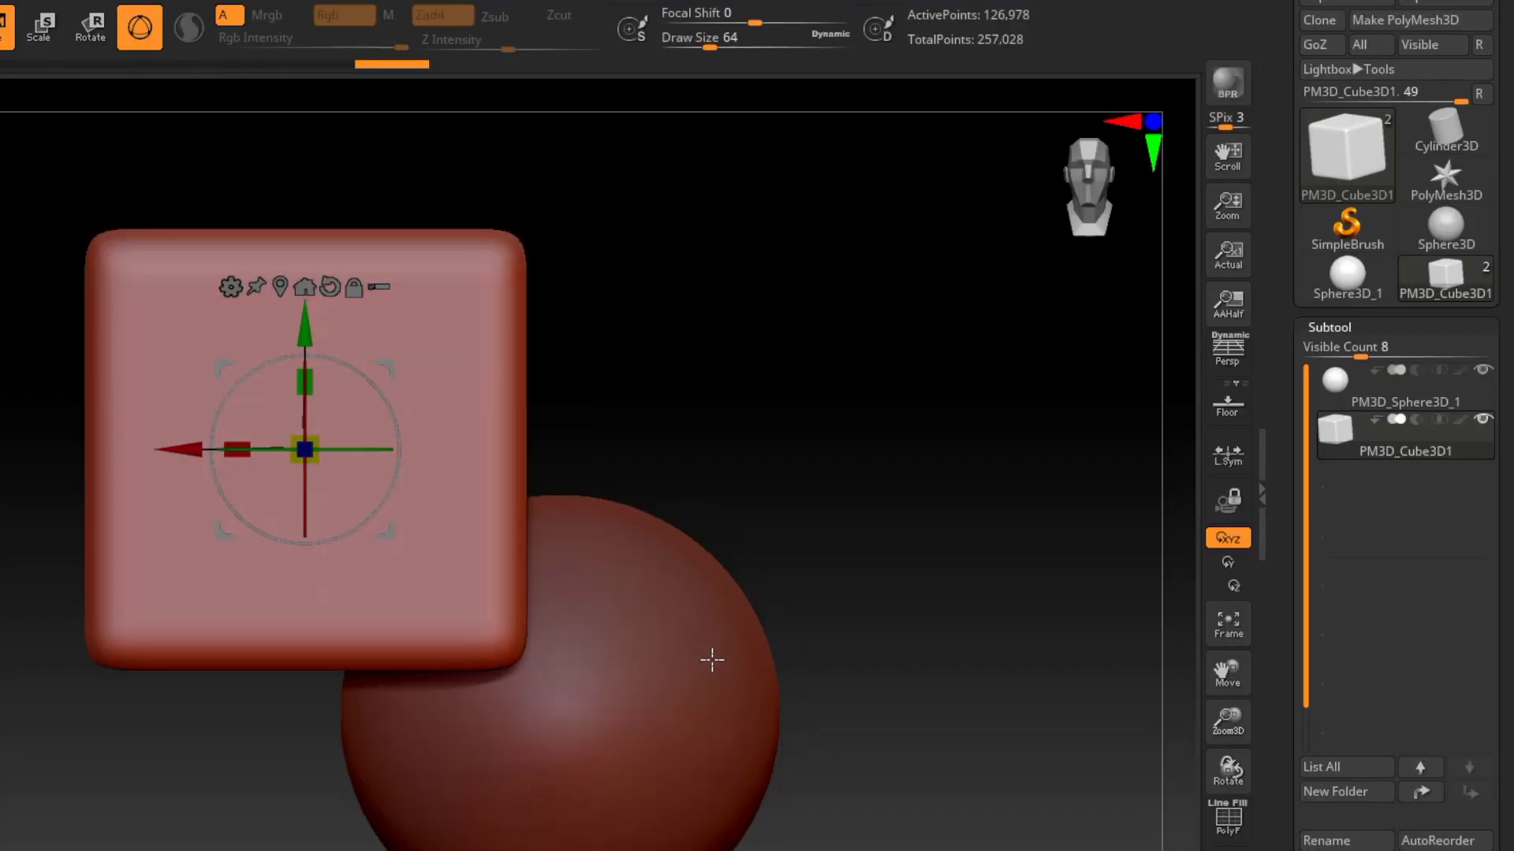
Try stretching and squashing the cube along its X axis only with the gizmo.
right_click_drag(666, 660, 704, 665, "alt")
right_click_drag(682, 580, 715, 697)
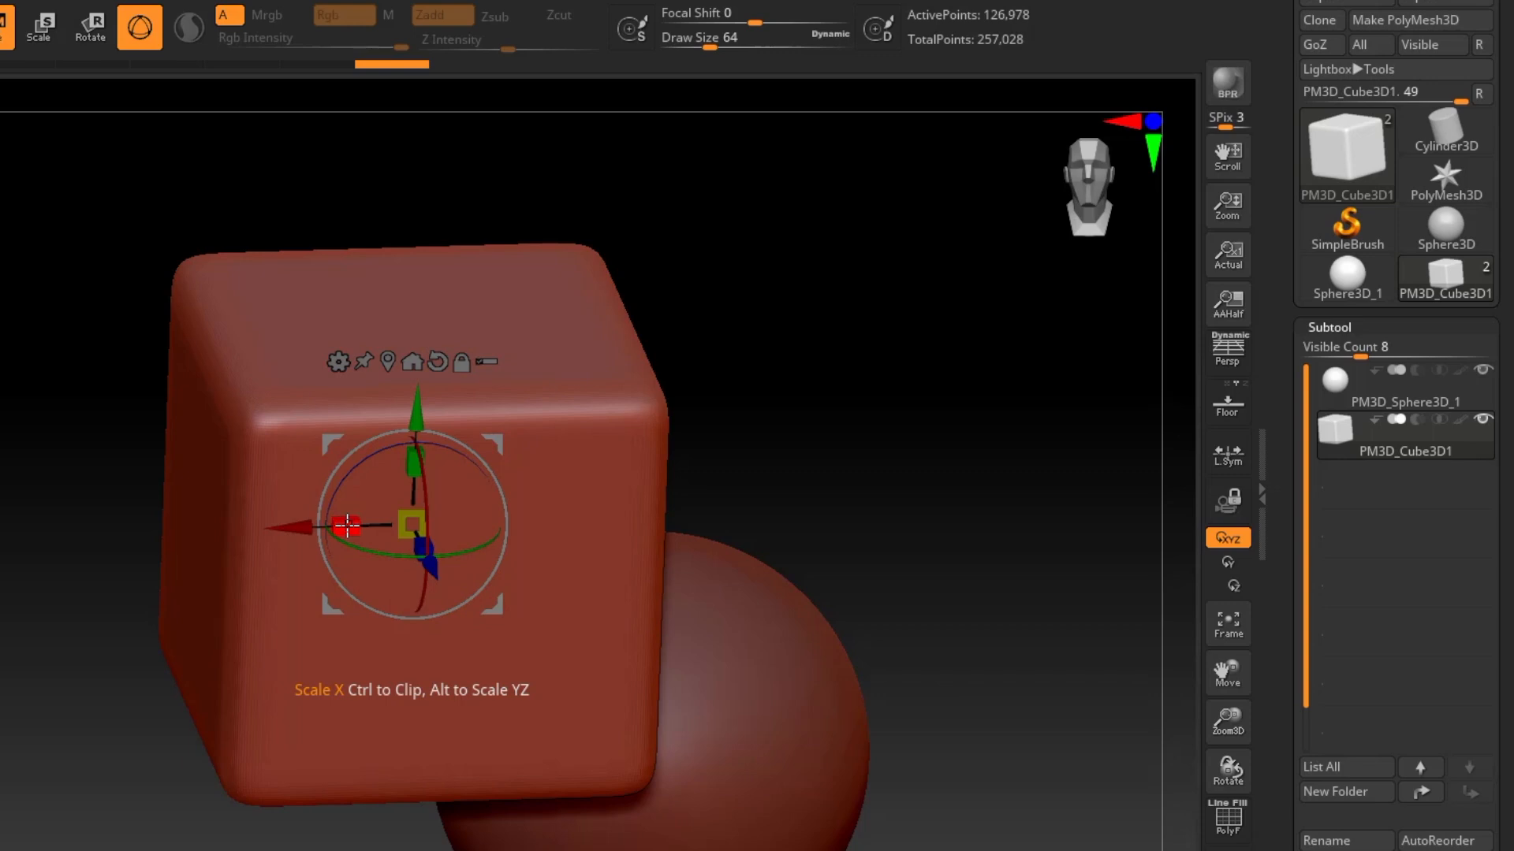
mouse_move(347, 526)
left_mouse_down()
mouse_move(315, 525)
mouse_move(360, 524)
left_mouse_up()
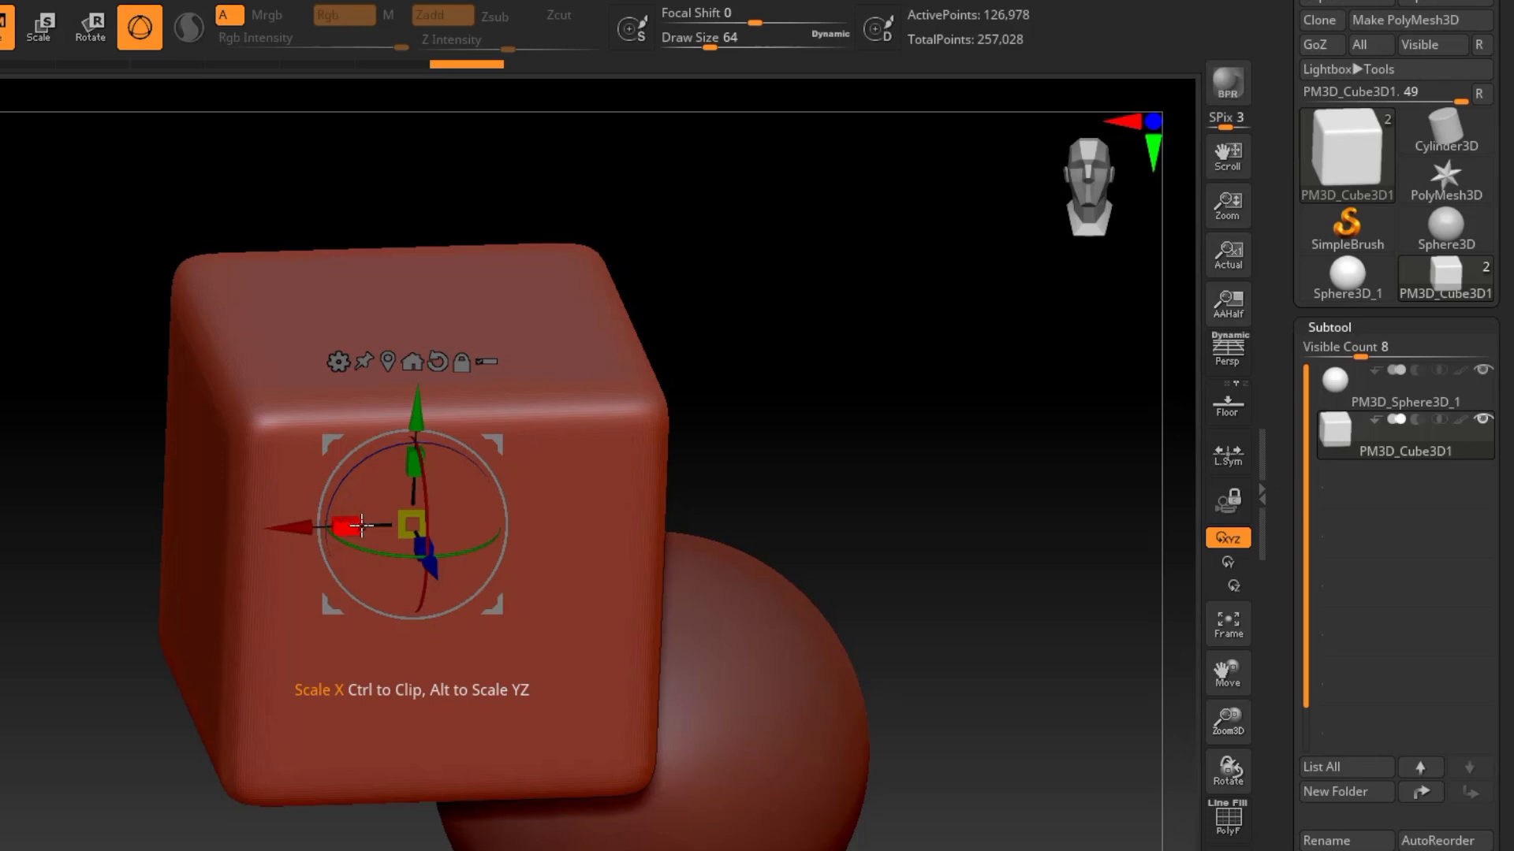
left_click_drag(348, 525, 1025, 510)
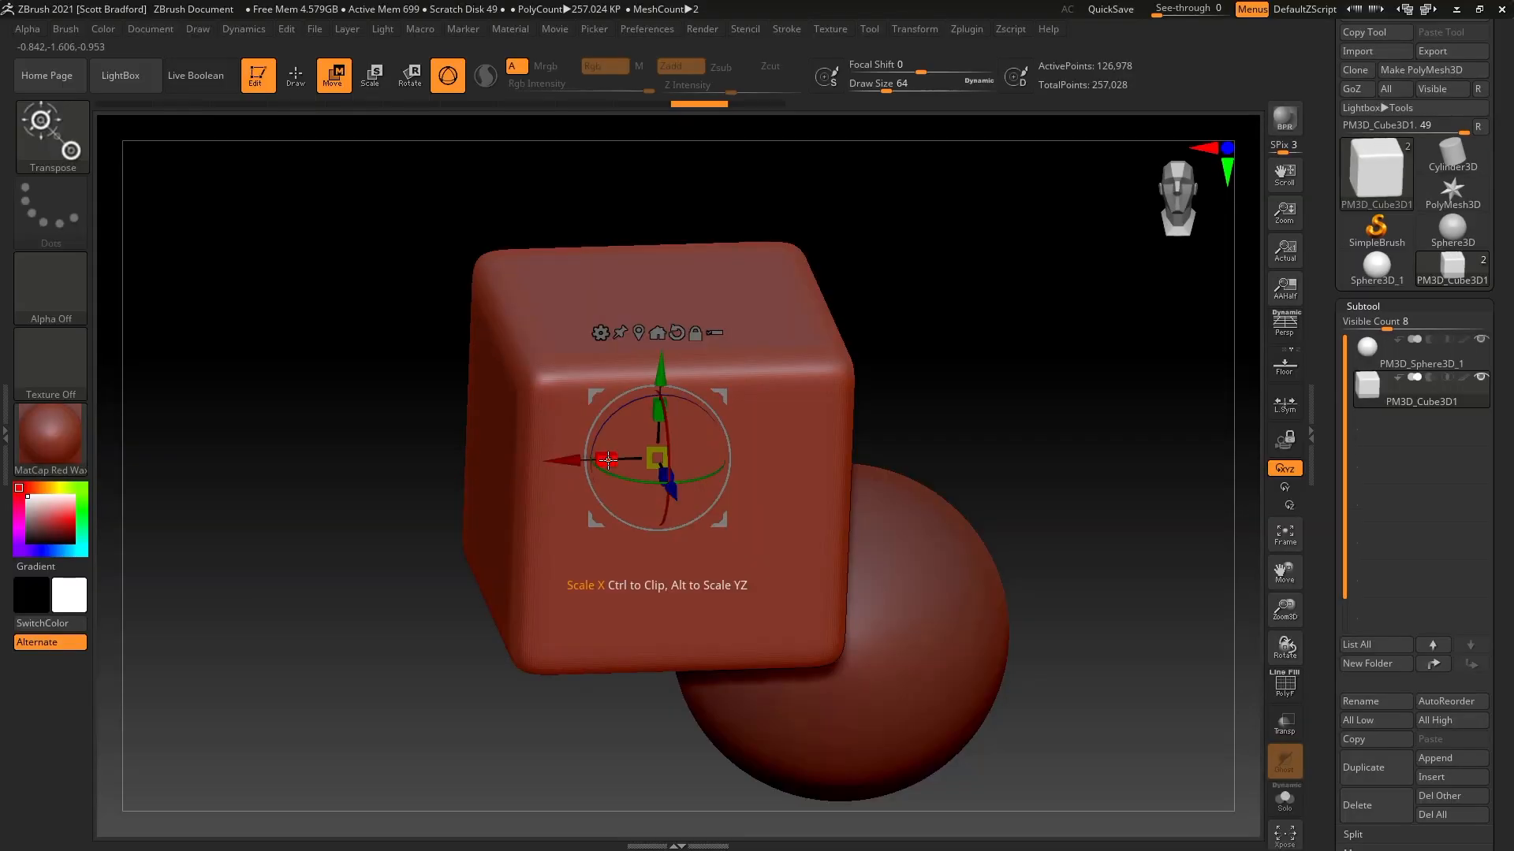
left_click_drag(609, 460, 399, 469)
left_click_drag(610, 461, 907, 449)
left_click_drag(604, 462, 513, 470)
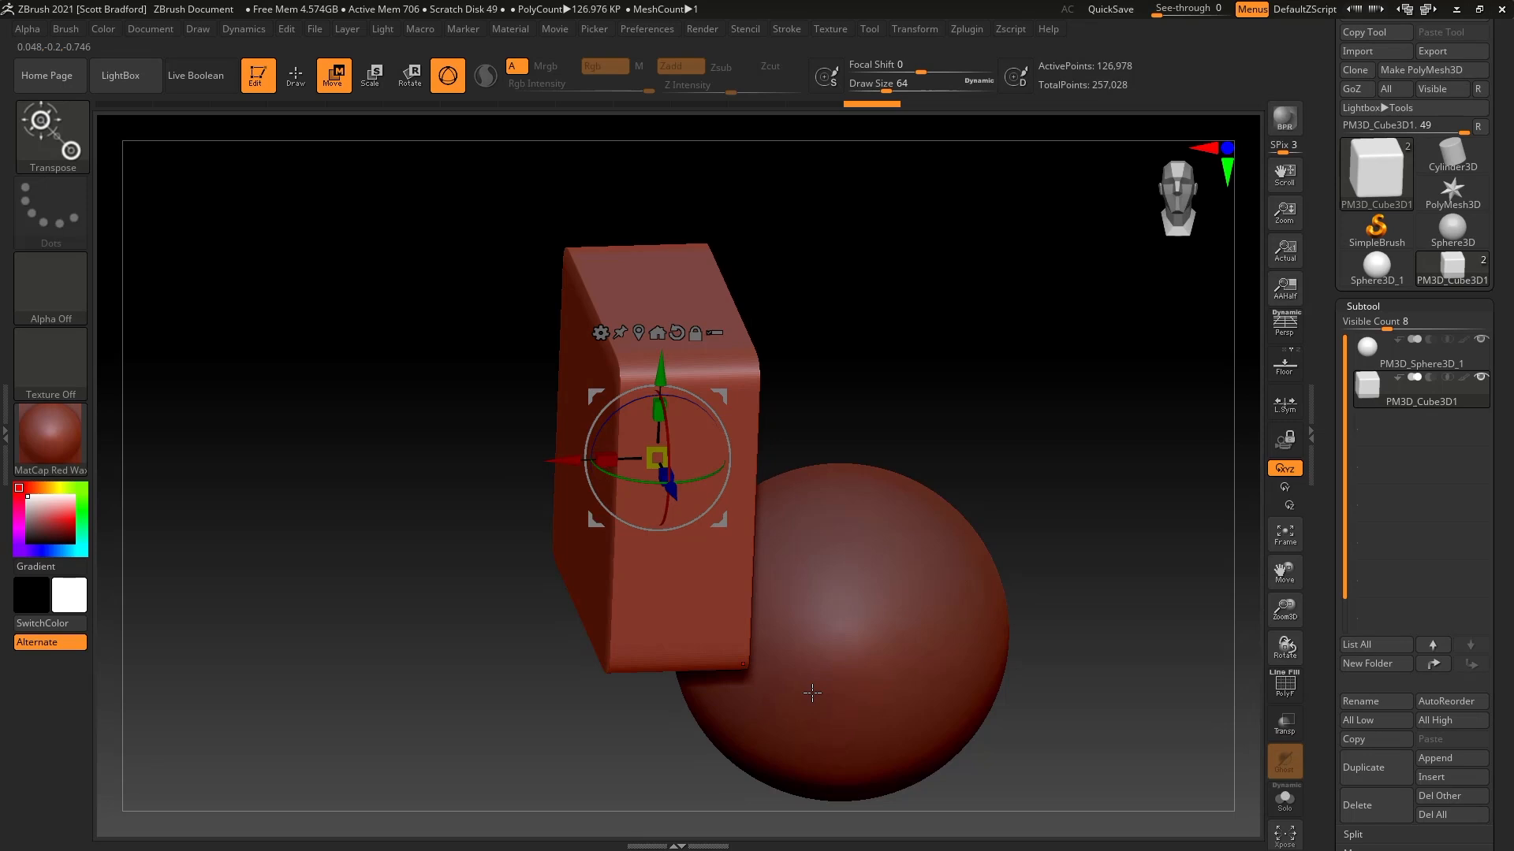
key("ctrl+z")
key("ctrl+z")
key("ctrl+z")
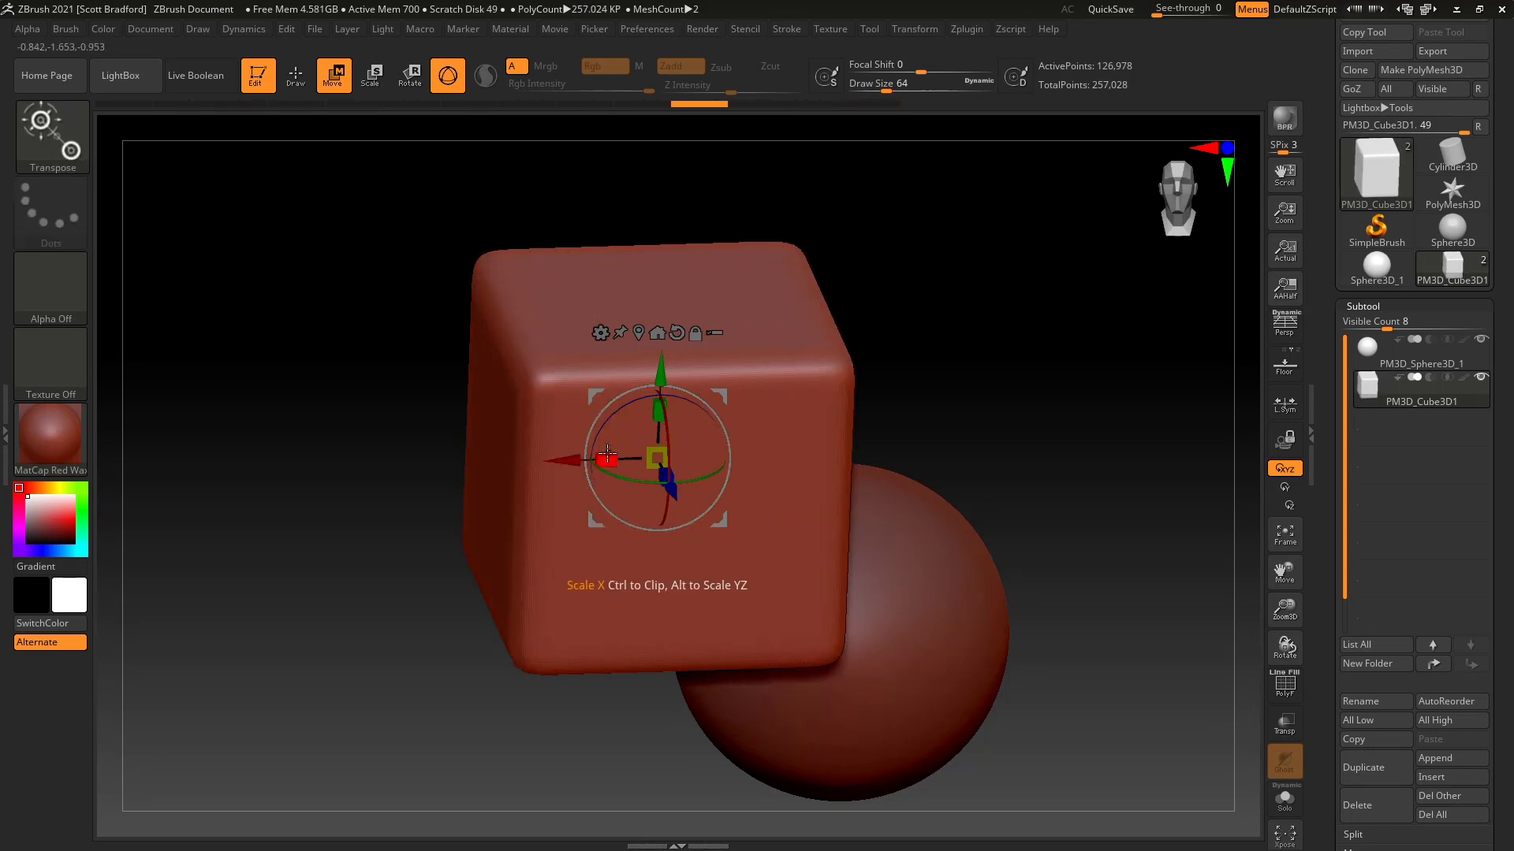
Try scaling the cube along Y and Z together while keeping X locked.
key("alt")
mouse_move(606, 453)
left_mouse_down("alt")
mouse_move(450, 392)
mouse_move(555, 424)
left_mouse_up("alt")
key("ctrl+z")
Try clipping the cube flat along its Z axis with the gizmo's scale handle.
right_click_drag(772, 562, 847, 566)
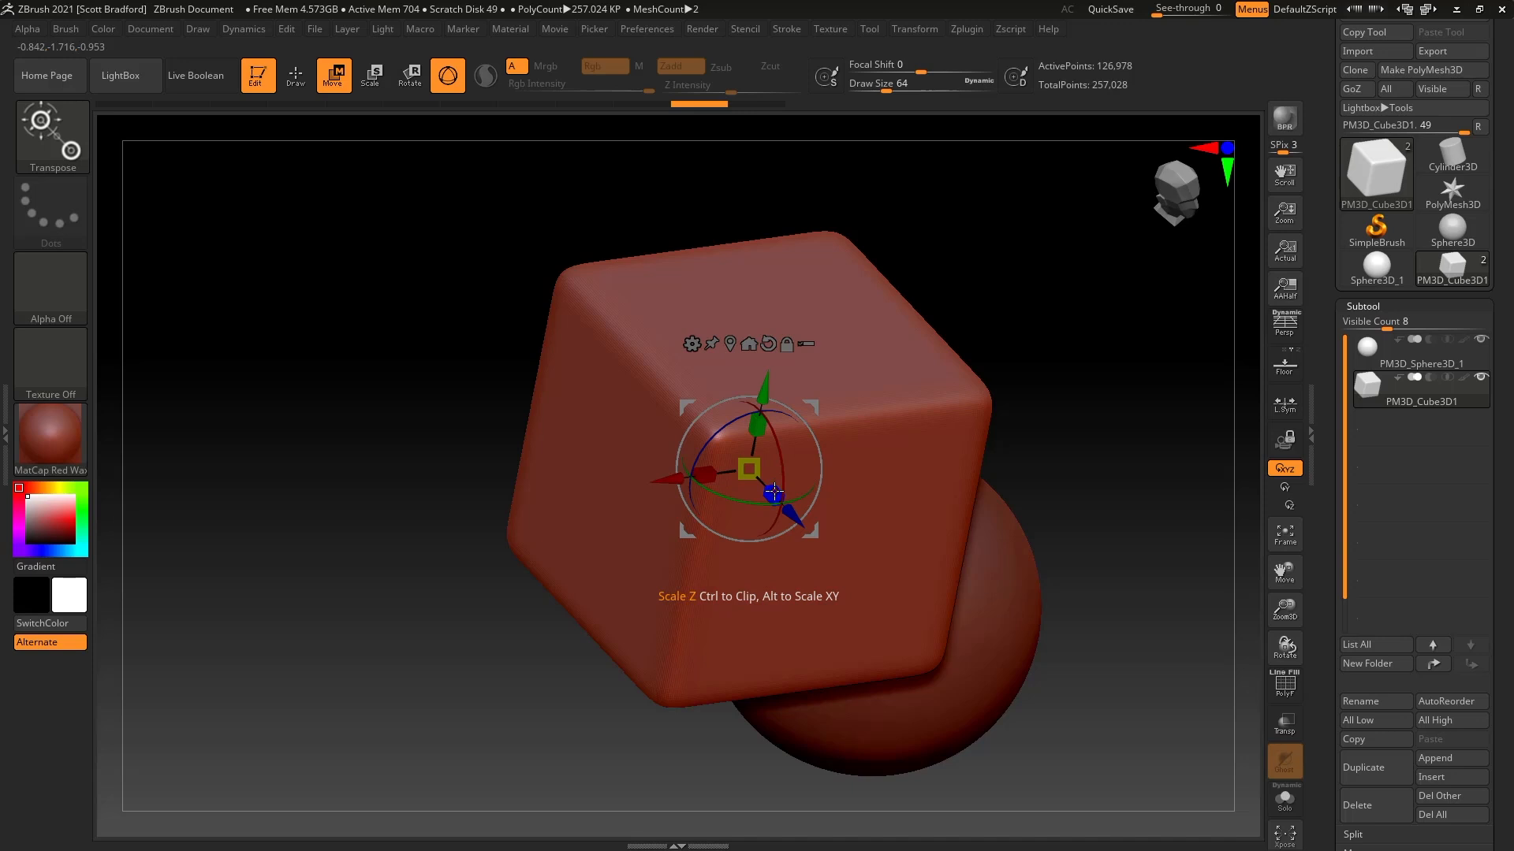
left_click_drag(1088, 618, 1033, 607)
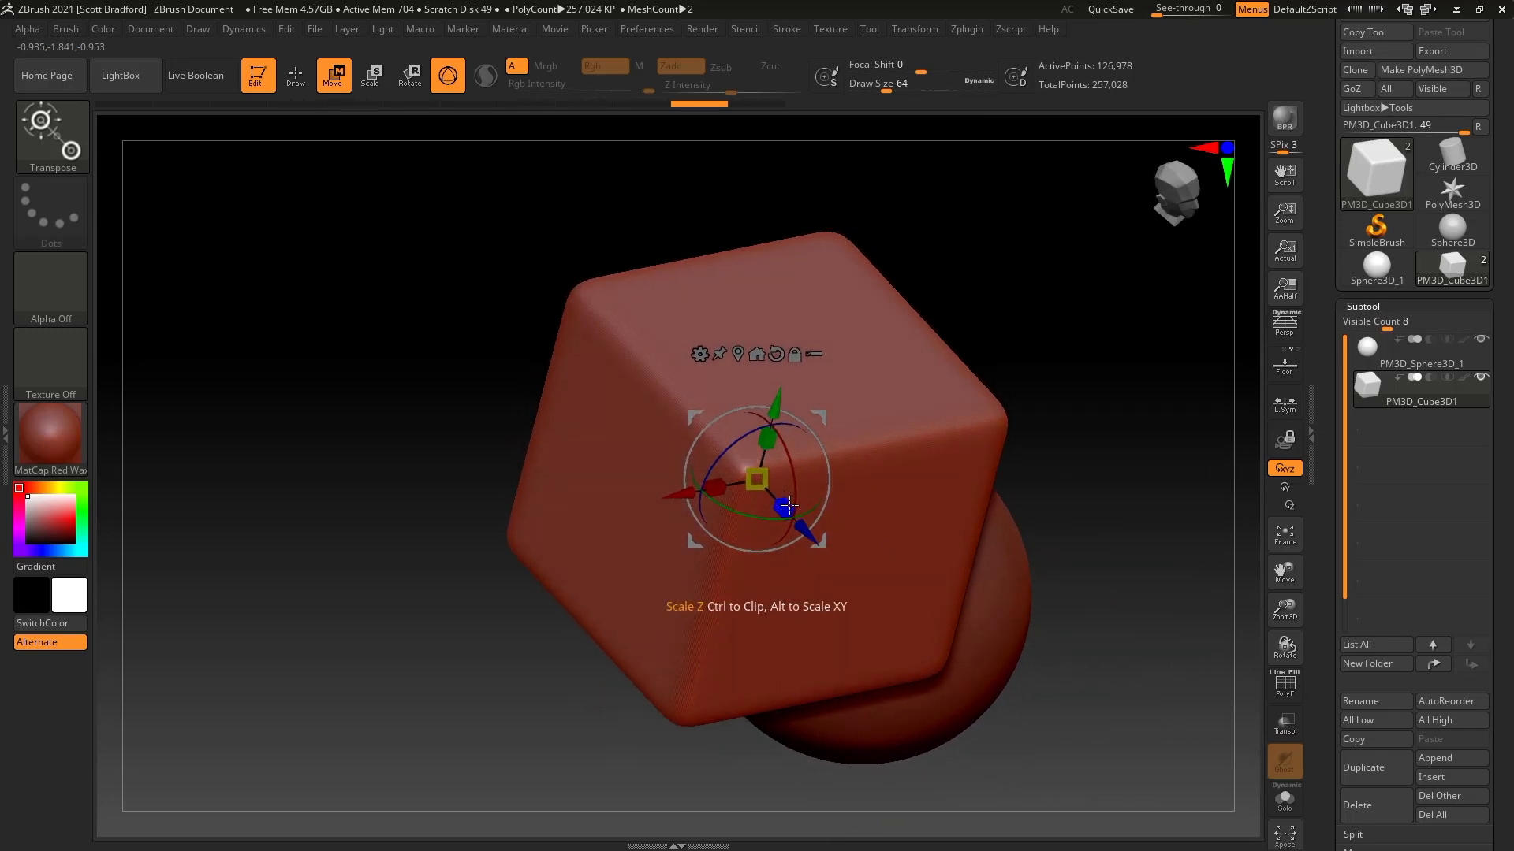
left_click_drag(785, 509, 624, 365)
mouse_move(920, 568)
left_mouse_down()
mouse_move(922, 517)
mouse_move(920, 554)
left_mouse_up()
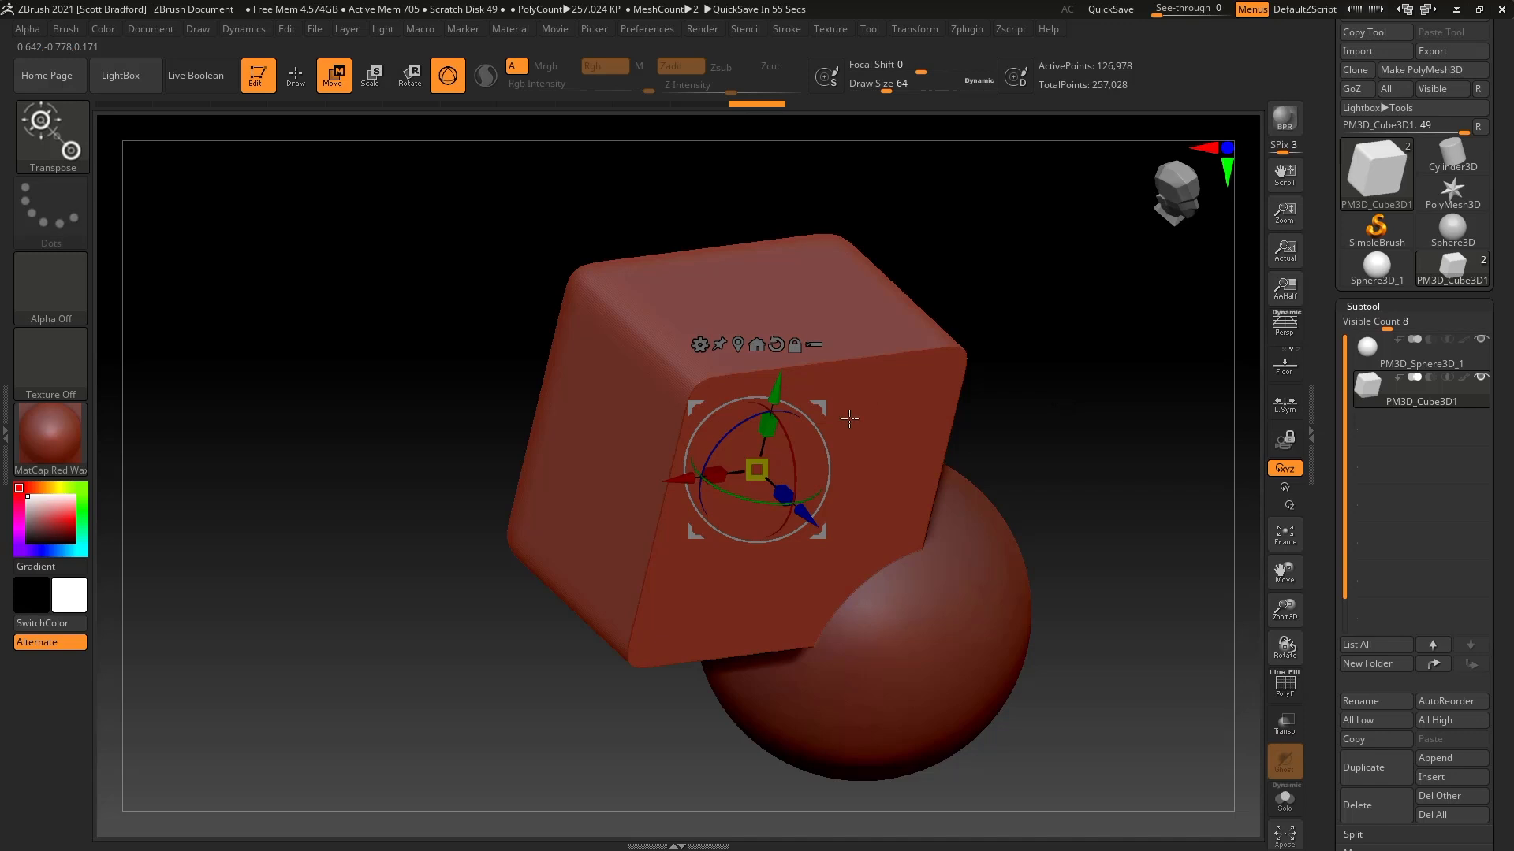
key("ctrl+z")
Try inflating the cube with the XYZ scale handle and inspect the resulting polygon wireframe.
left_click_drag(829, 443, 885, 495)
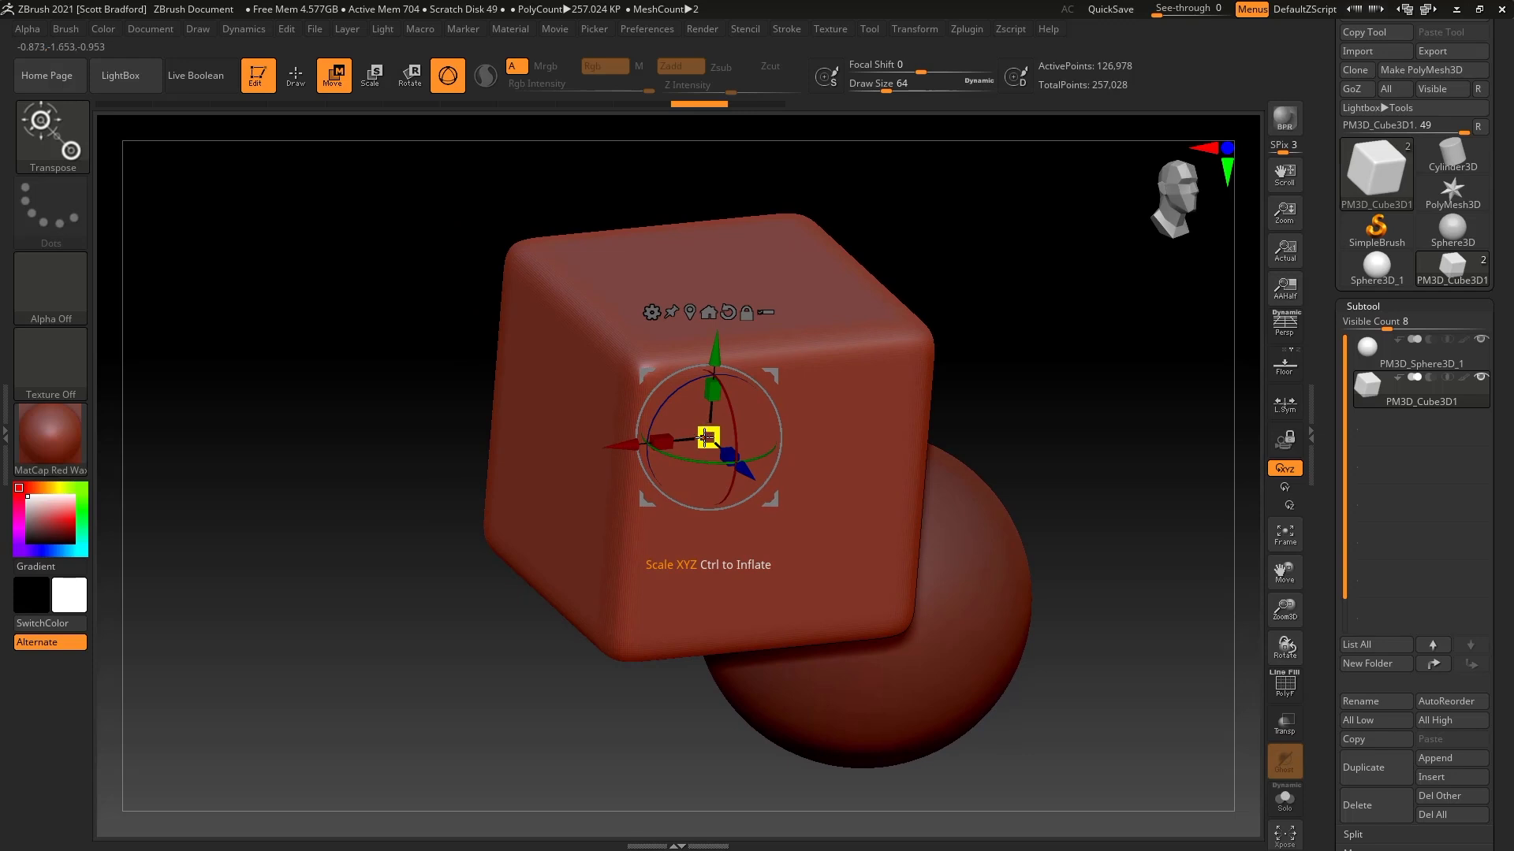
left_click_drag(706, 438, 625, 634)
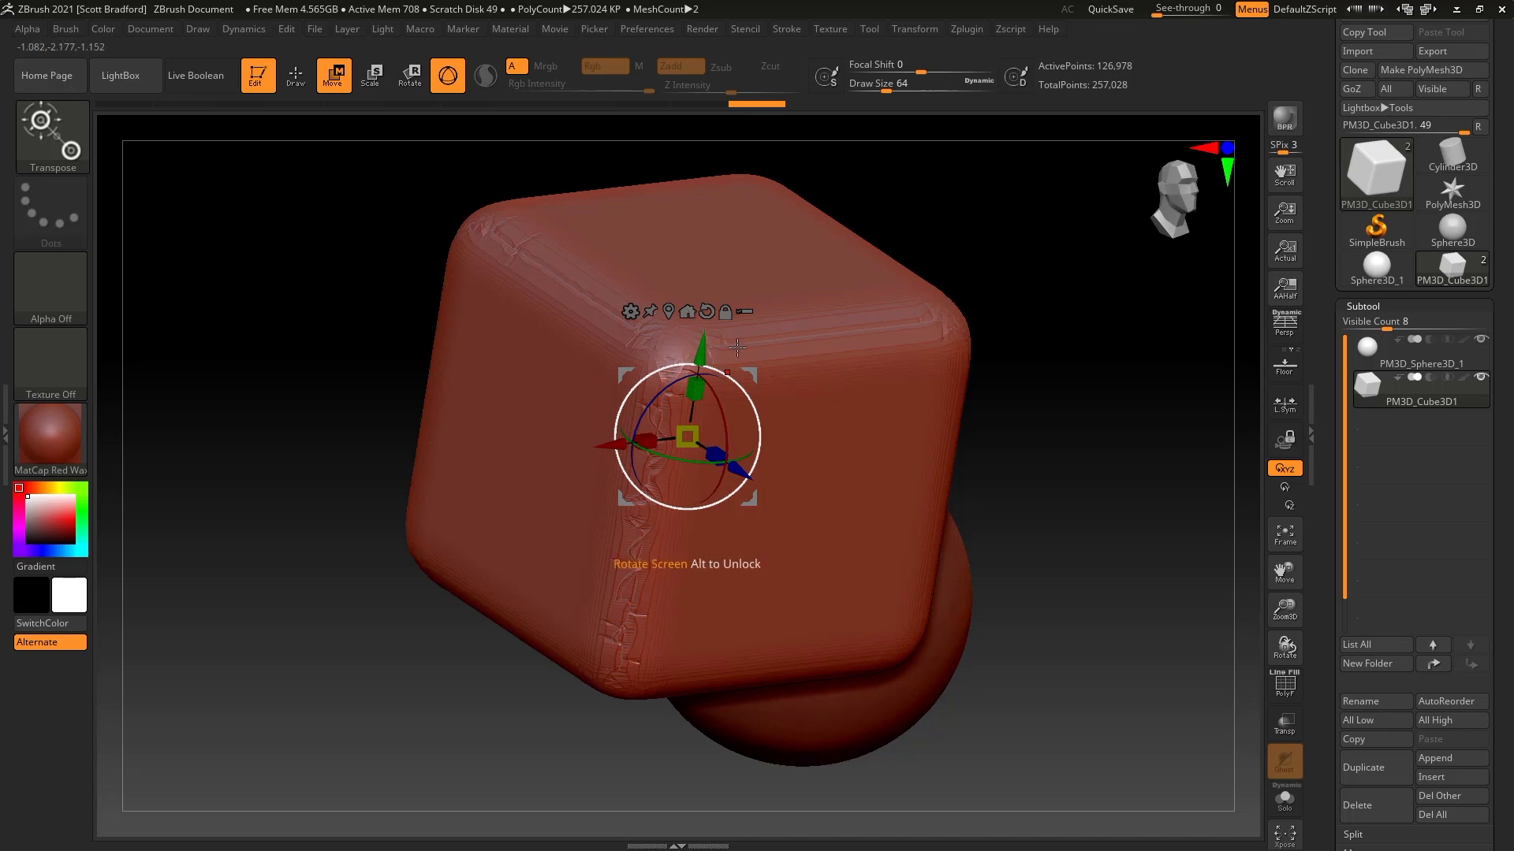
left_click(1285, 697)
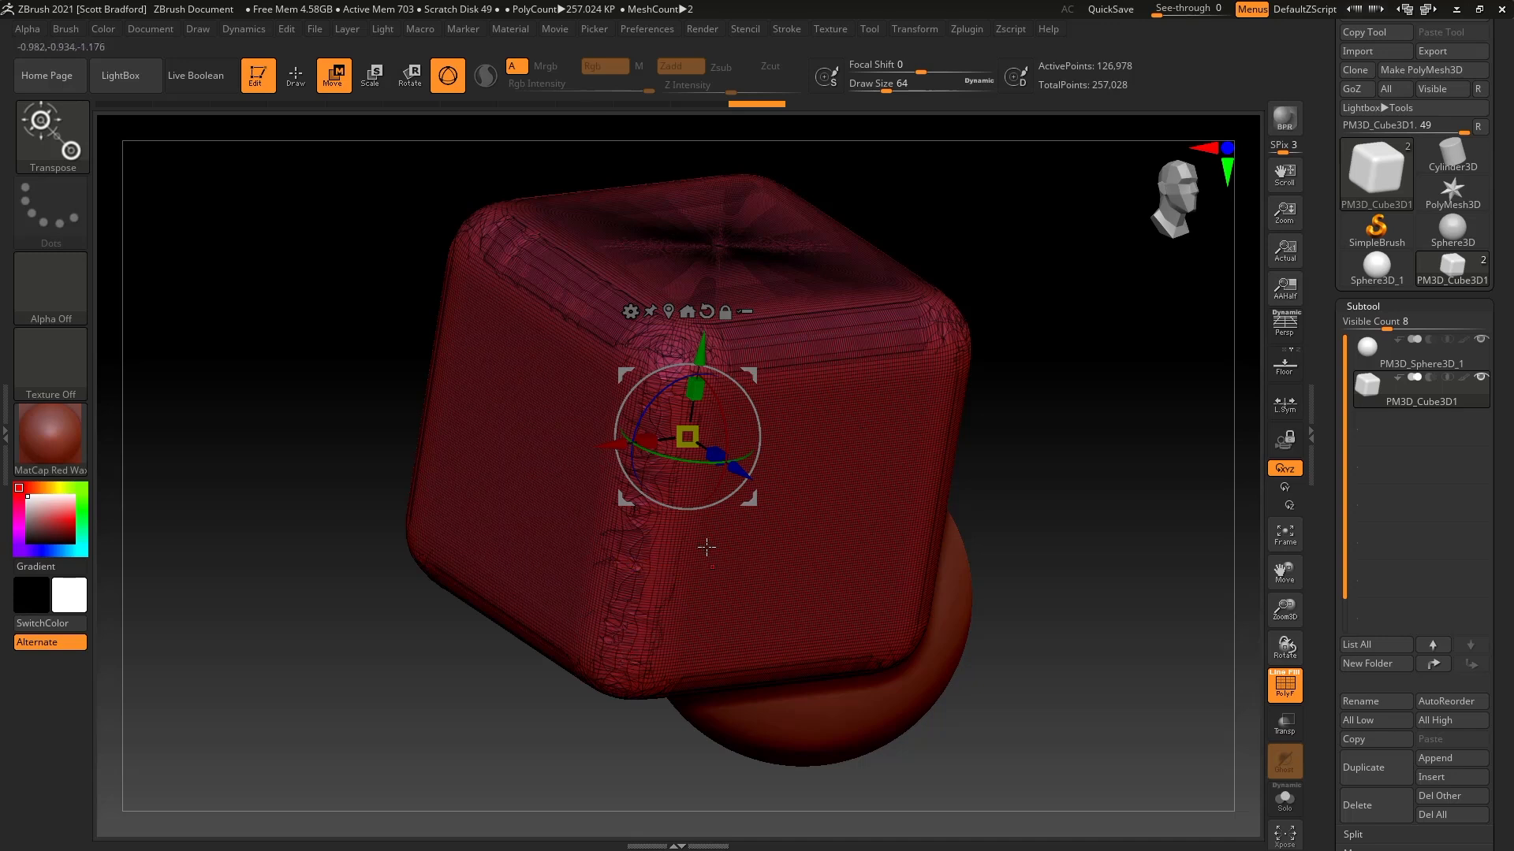
key("ctrl+z")
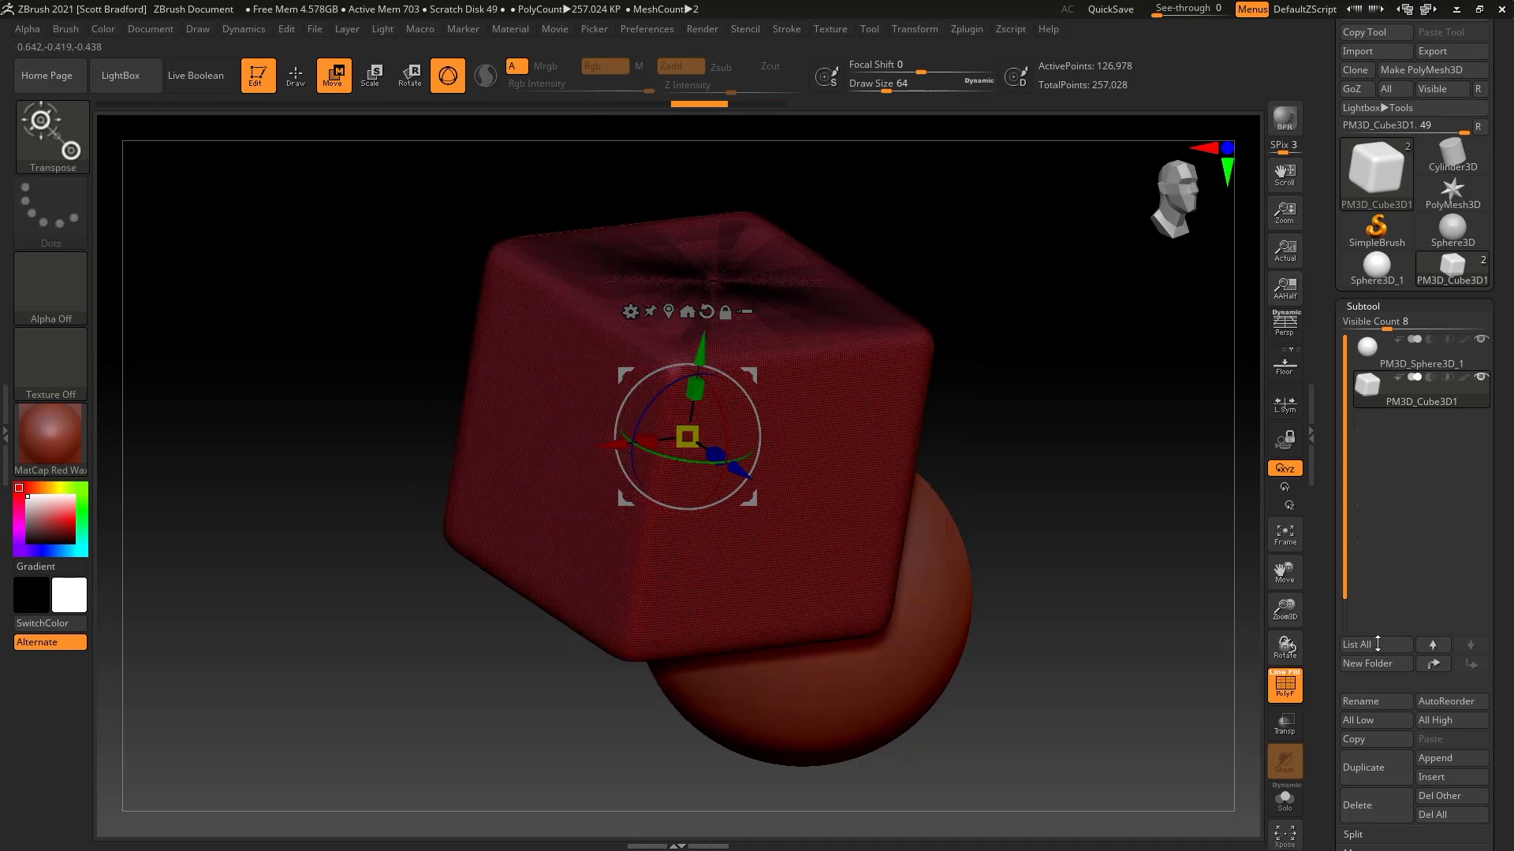
left_click(1285, 695)
Try clipping the cube flat along its X axis with the gizmo's scale handle.
right_click_drag(892, 523, 939, 596)
right_click_drag(939, 596, 920, 572, "ctrl")
key("f")
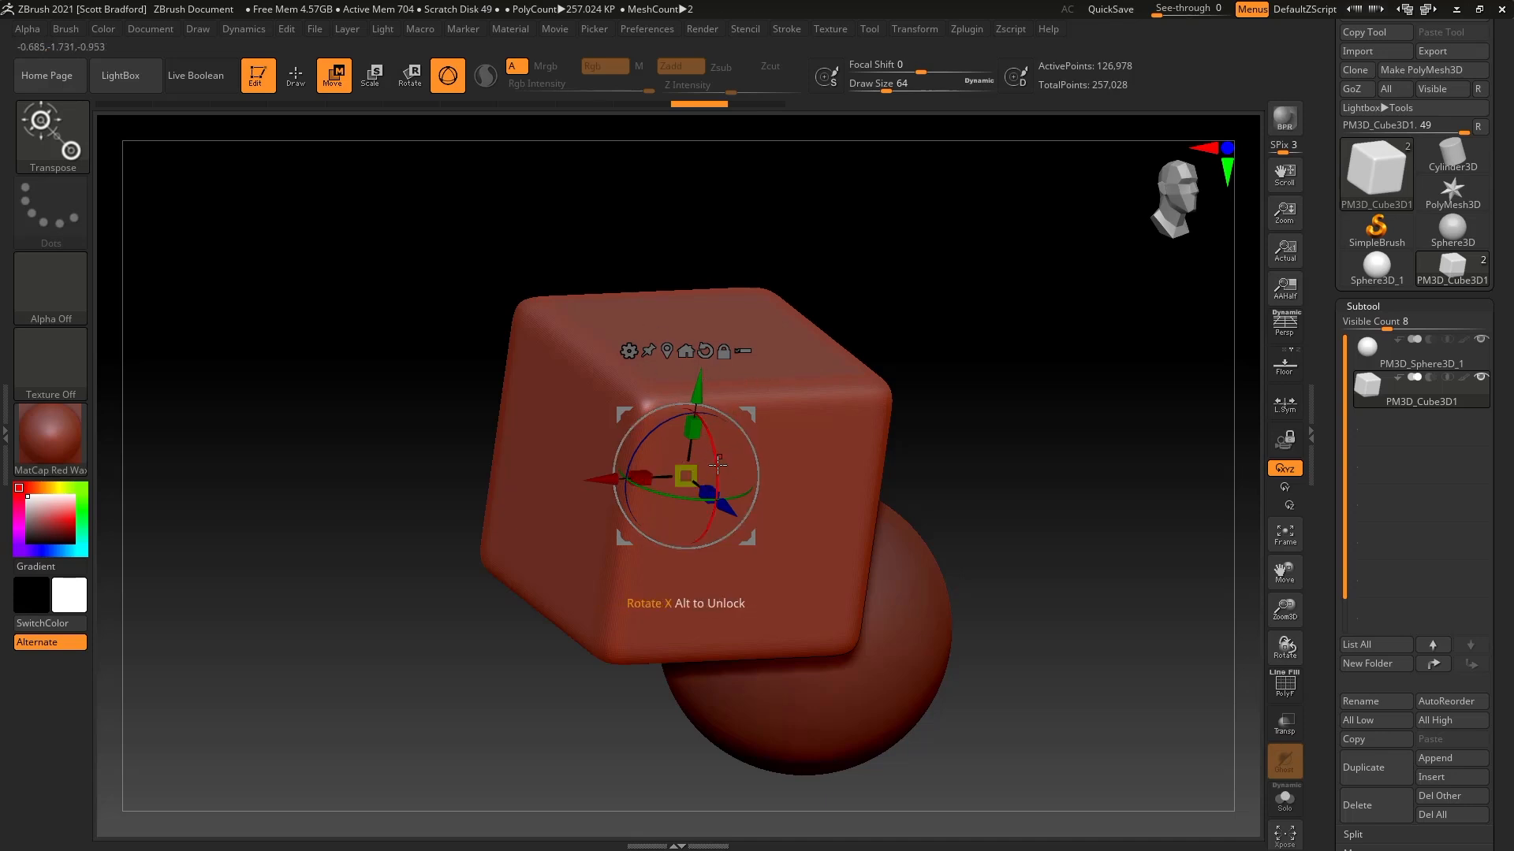
left_click_drag(645, 476, 648, 332)
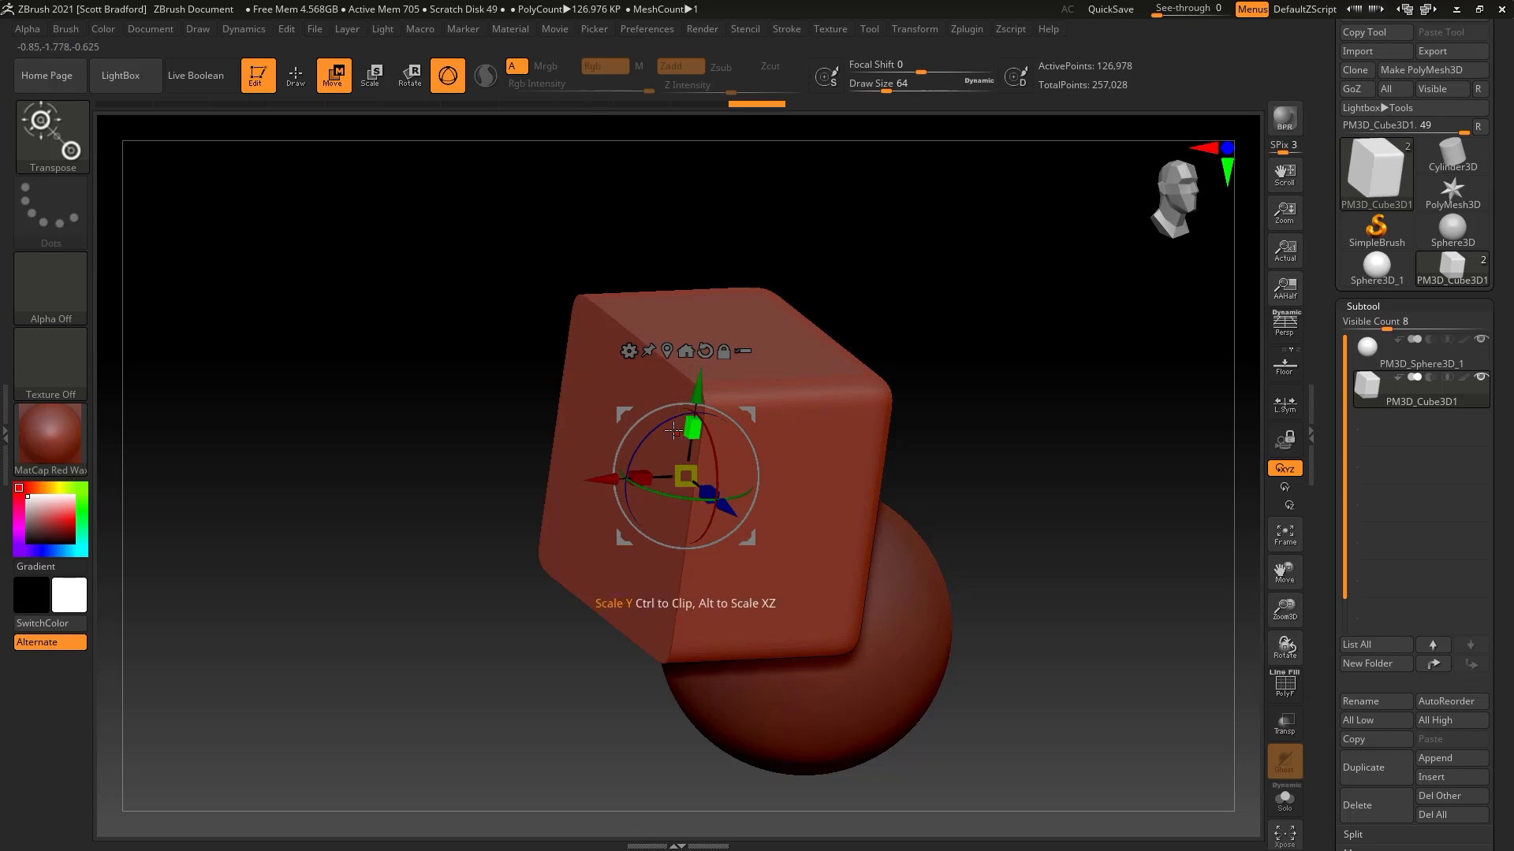
left_click_drag(838, 540, 850, 469)
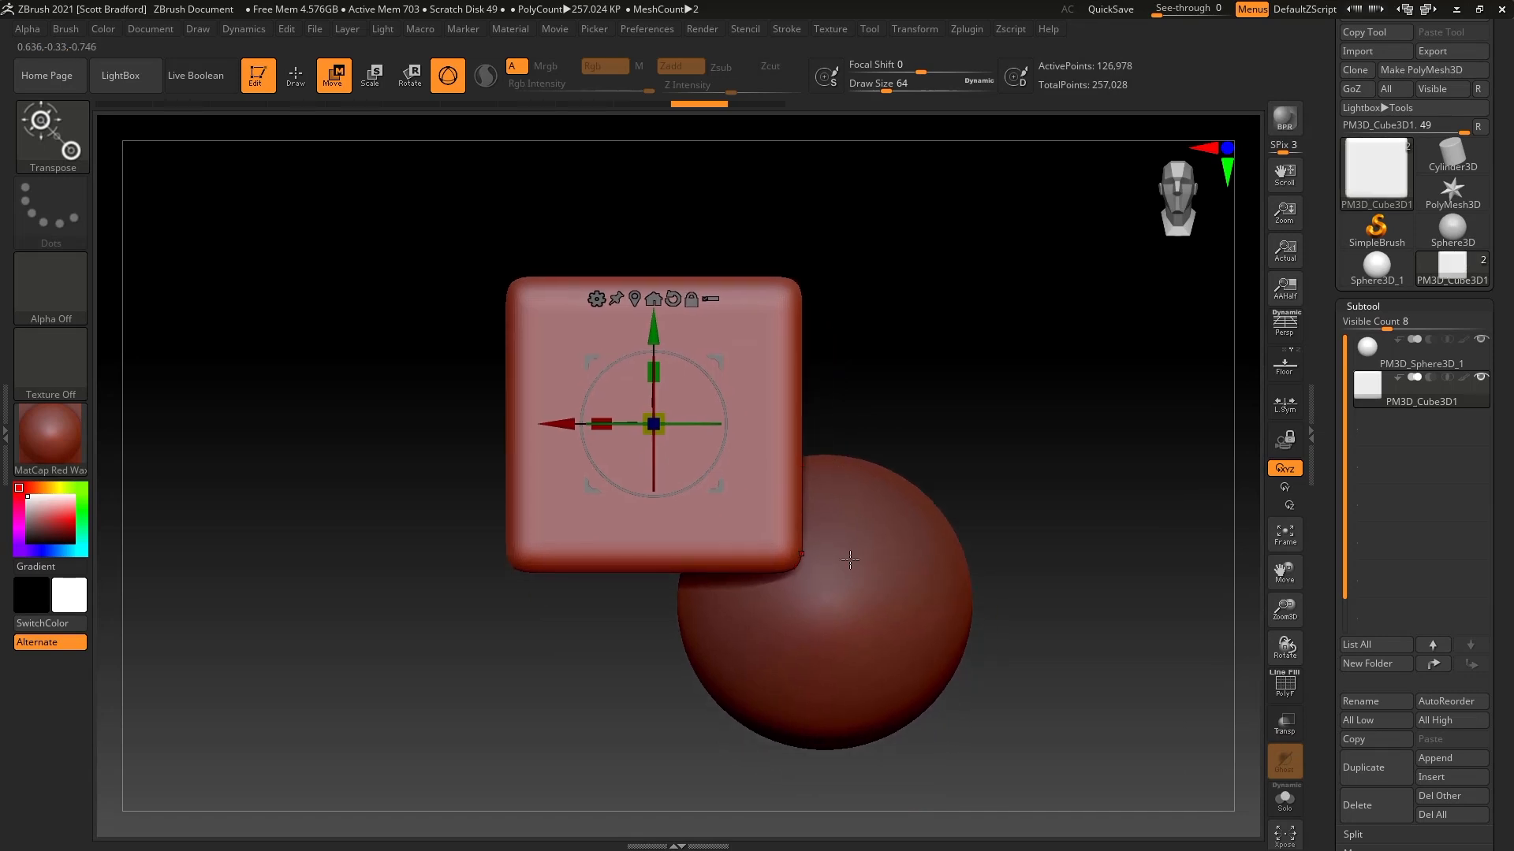
Pin the gizmo in place and move the cube along X away from it and the sphere.
mouse_move(1368, 387)
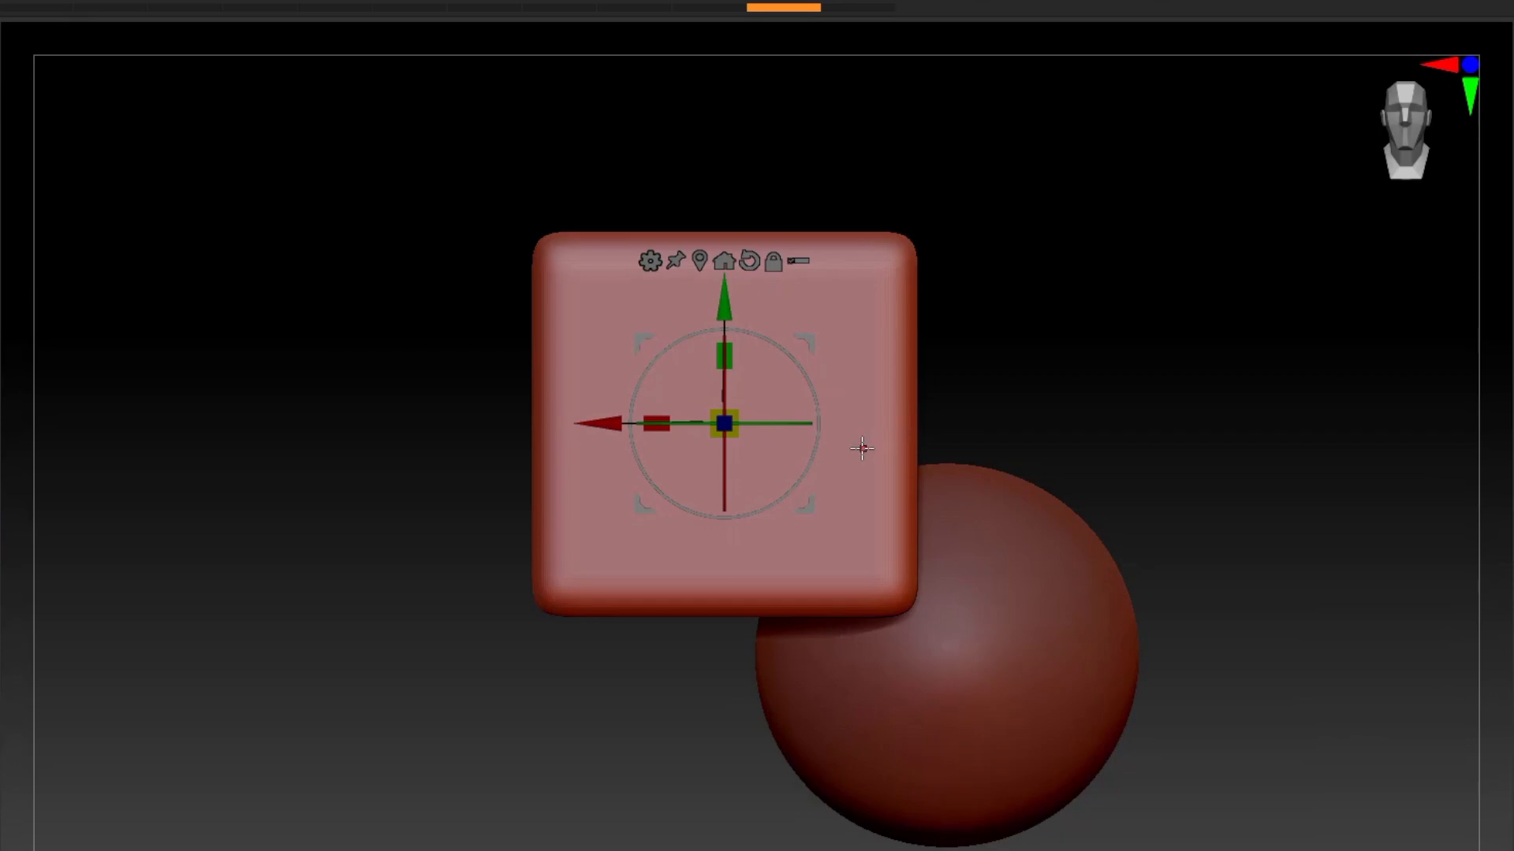
left_click_drag(858, 446, 912, 527, "alt")
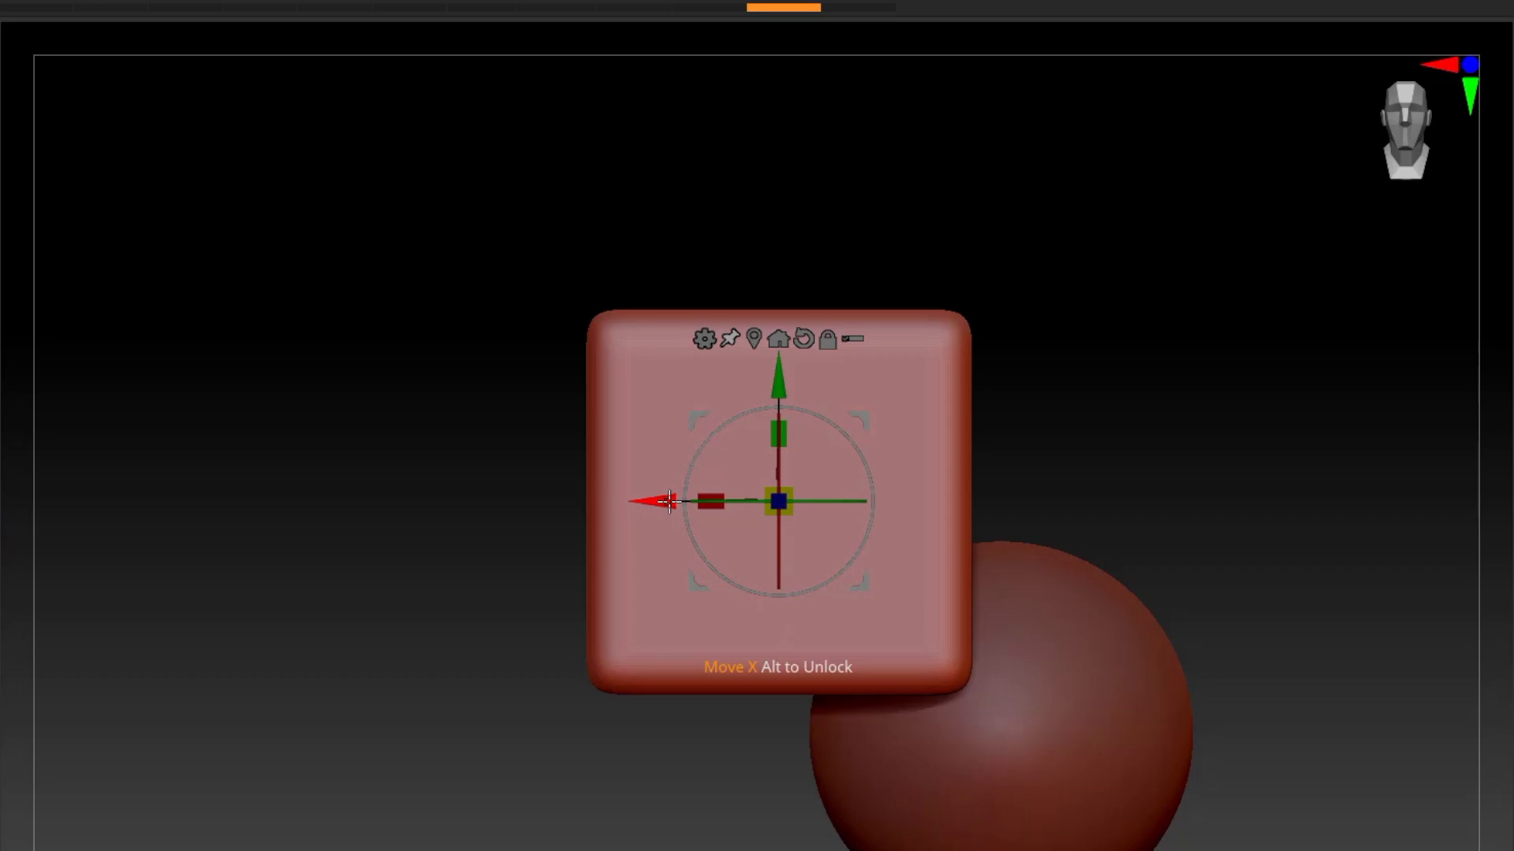
left_click_drag(669, 502, 345, 500)
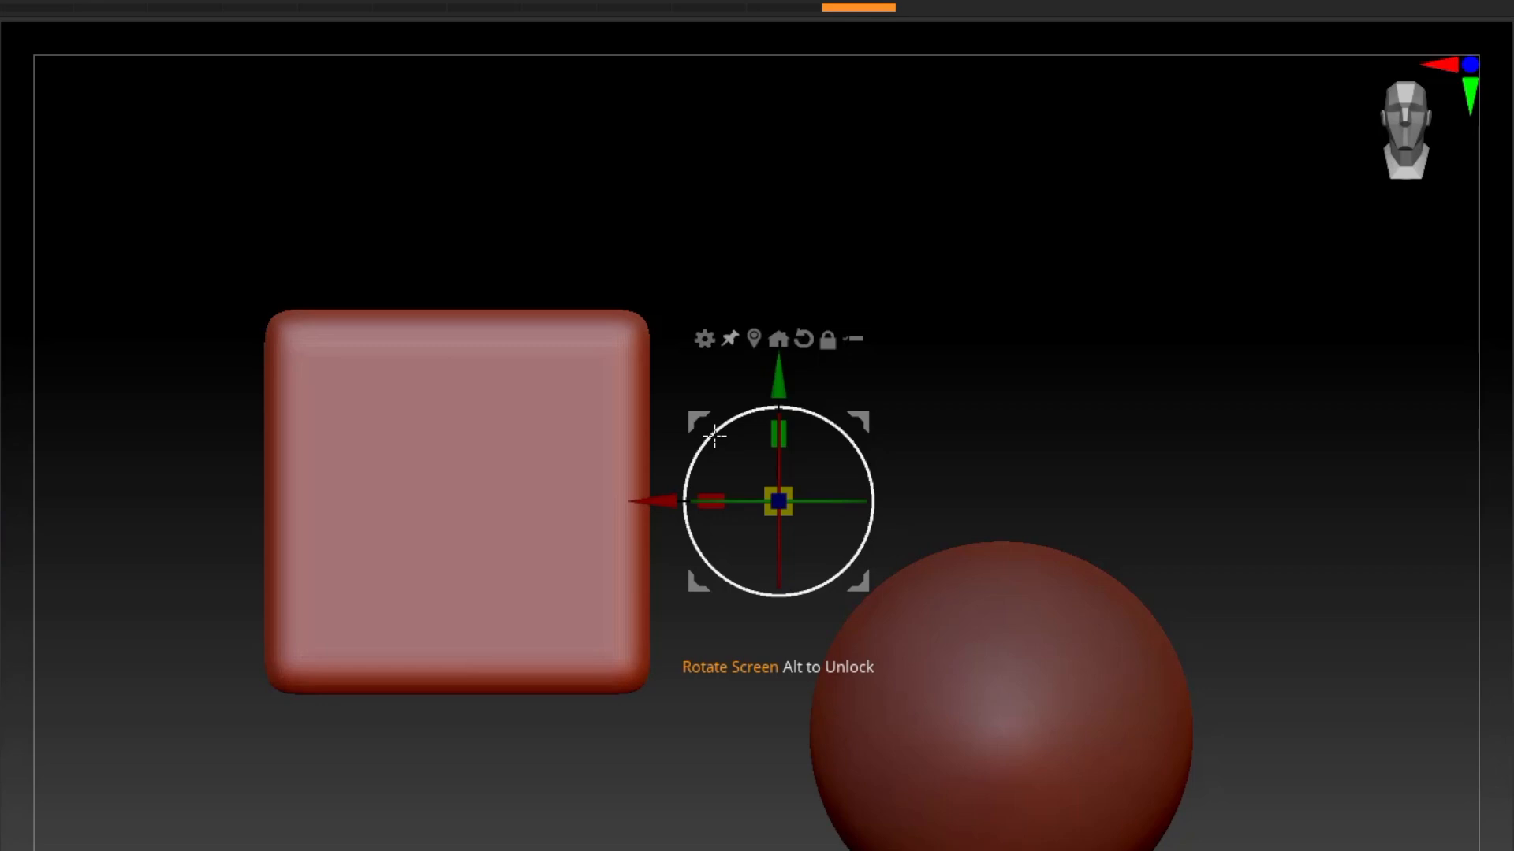
Try rotating the cube in the screen plane around the pinned gizmo.
mouse_move(714, 435)
left_mouse_down()
mouse_move(793, 423)
mouse_move(858, 450)
mouse_move(879, 508)
mouse_move(867, 563)
mouse_move(871, 542)
mouse_move(807, 446)
mouse_move(736, 476)
mouse_move(736, 507)
mouse_move(720, 447)
left_mouse_up()
key("ctrl+z")
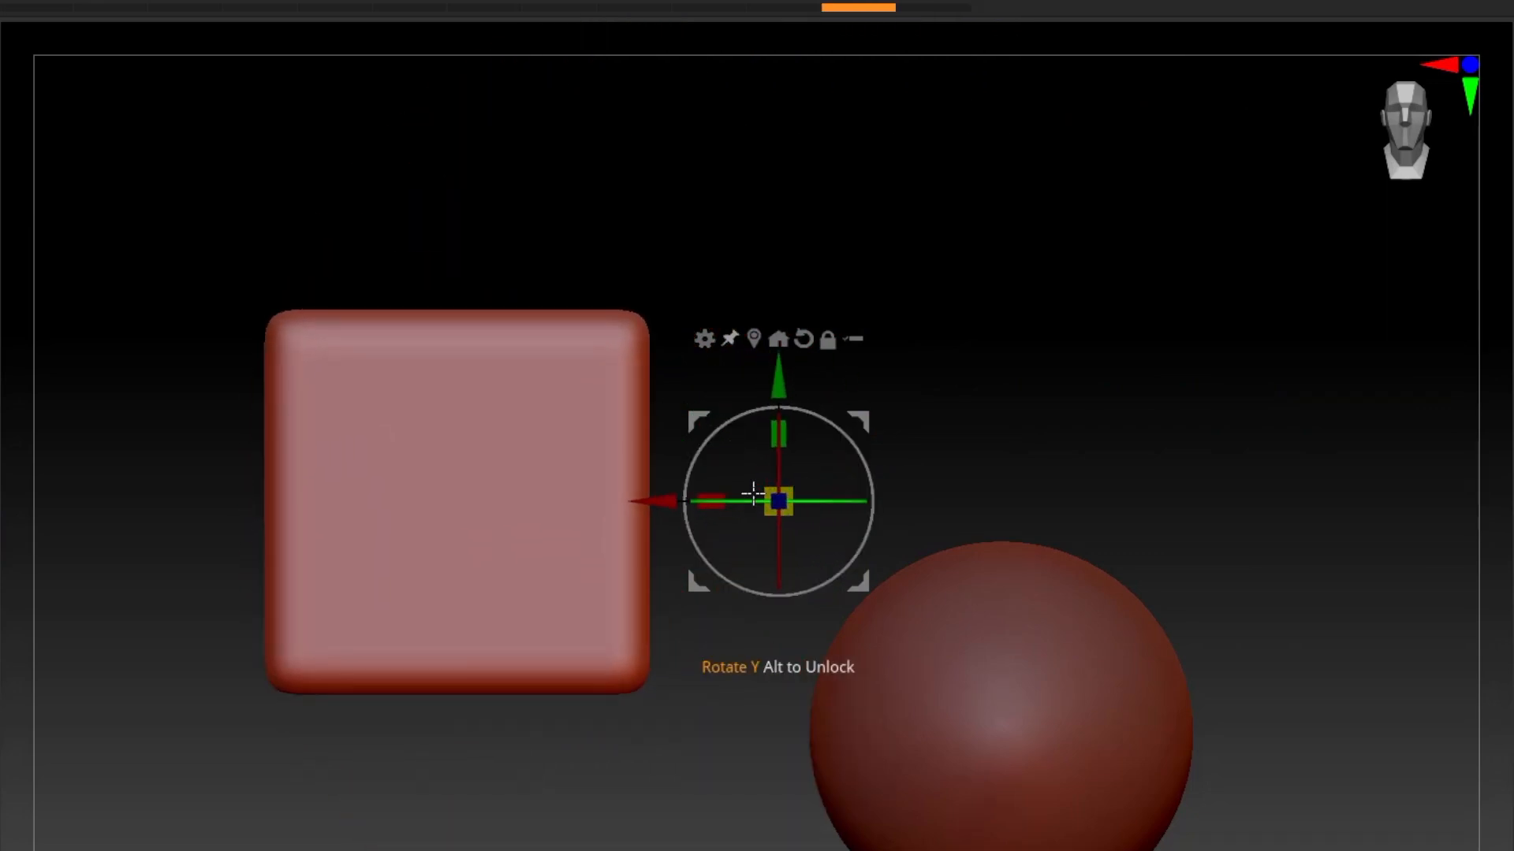
Undo the cube's move and rotation around the pinned gizmo, back to where it overlaps the sphere.
key("ctrl+z")
right_click_drag(908, 492, 925, 514)
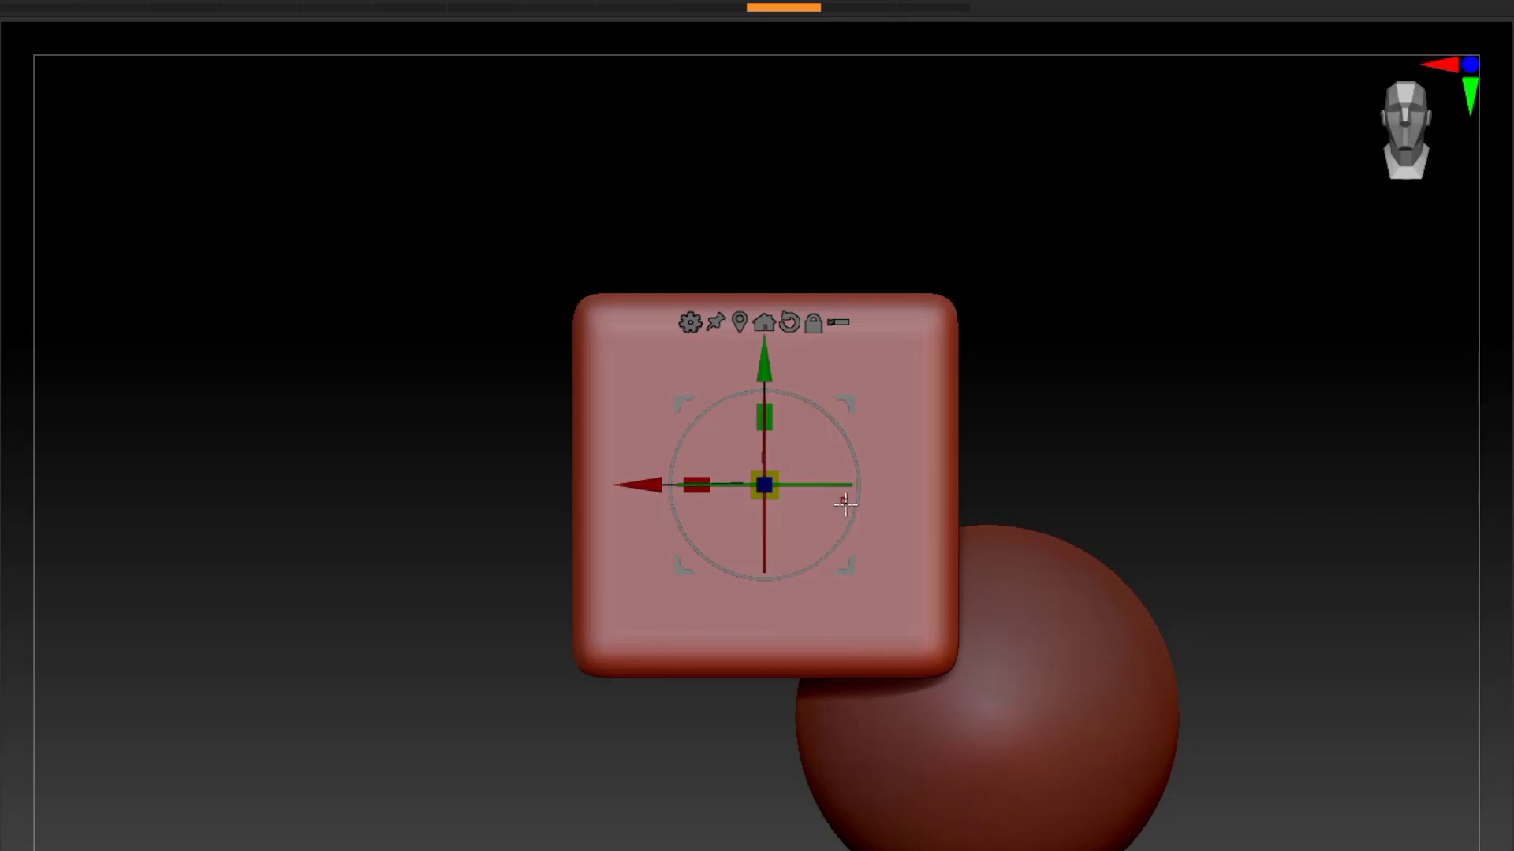
right_click_drag(875, 591, 895, 642)
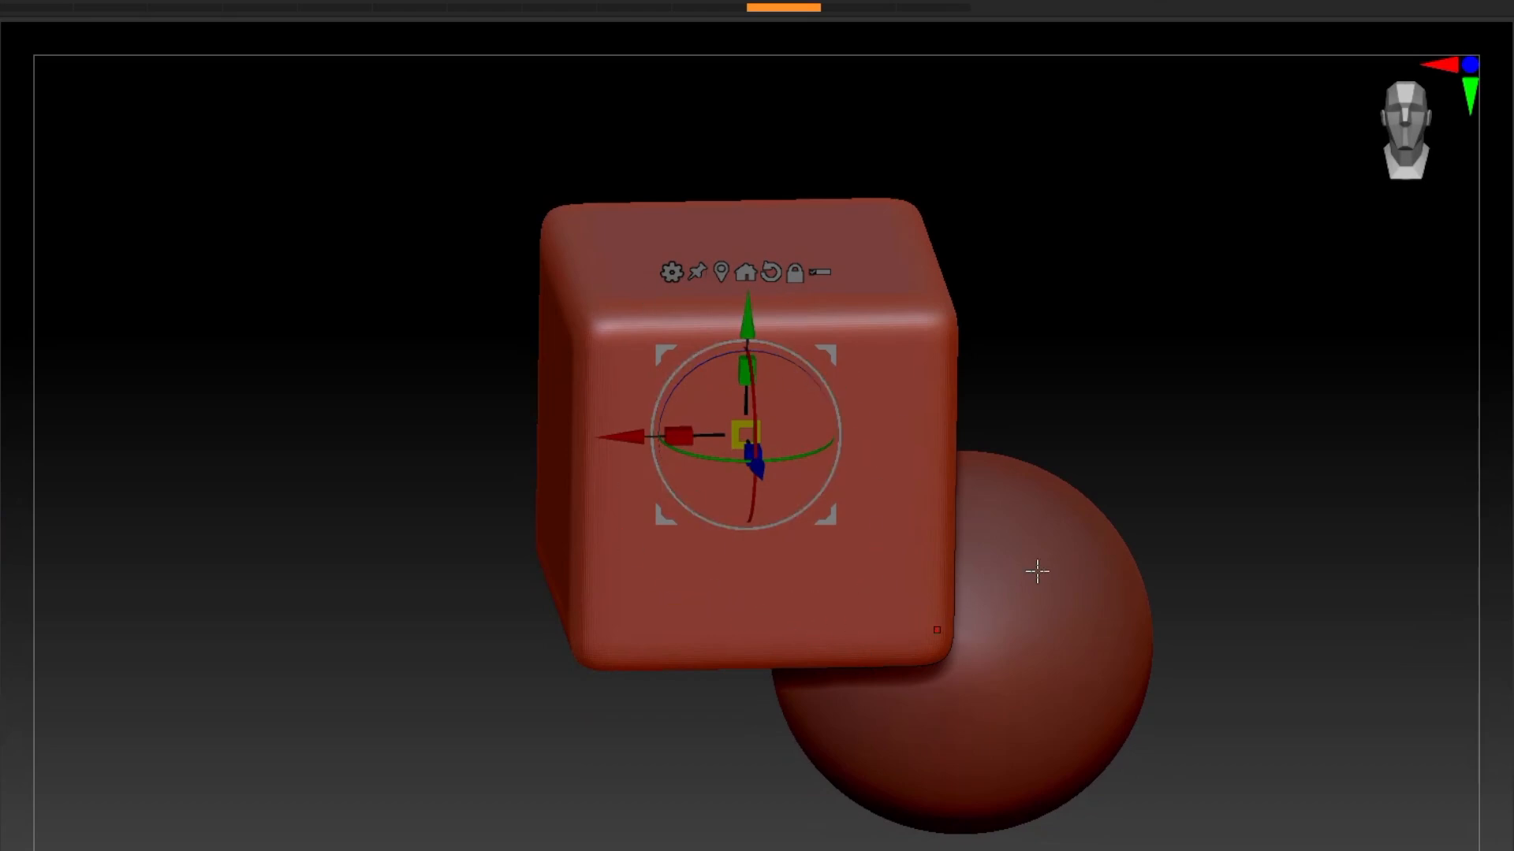
right_click_drag(972, 696, 965, 644)
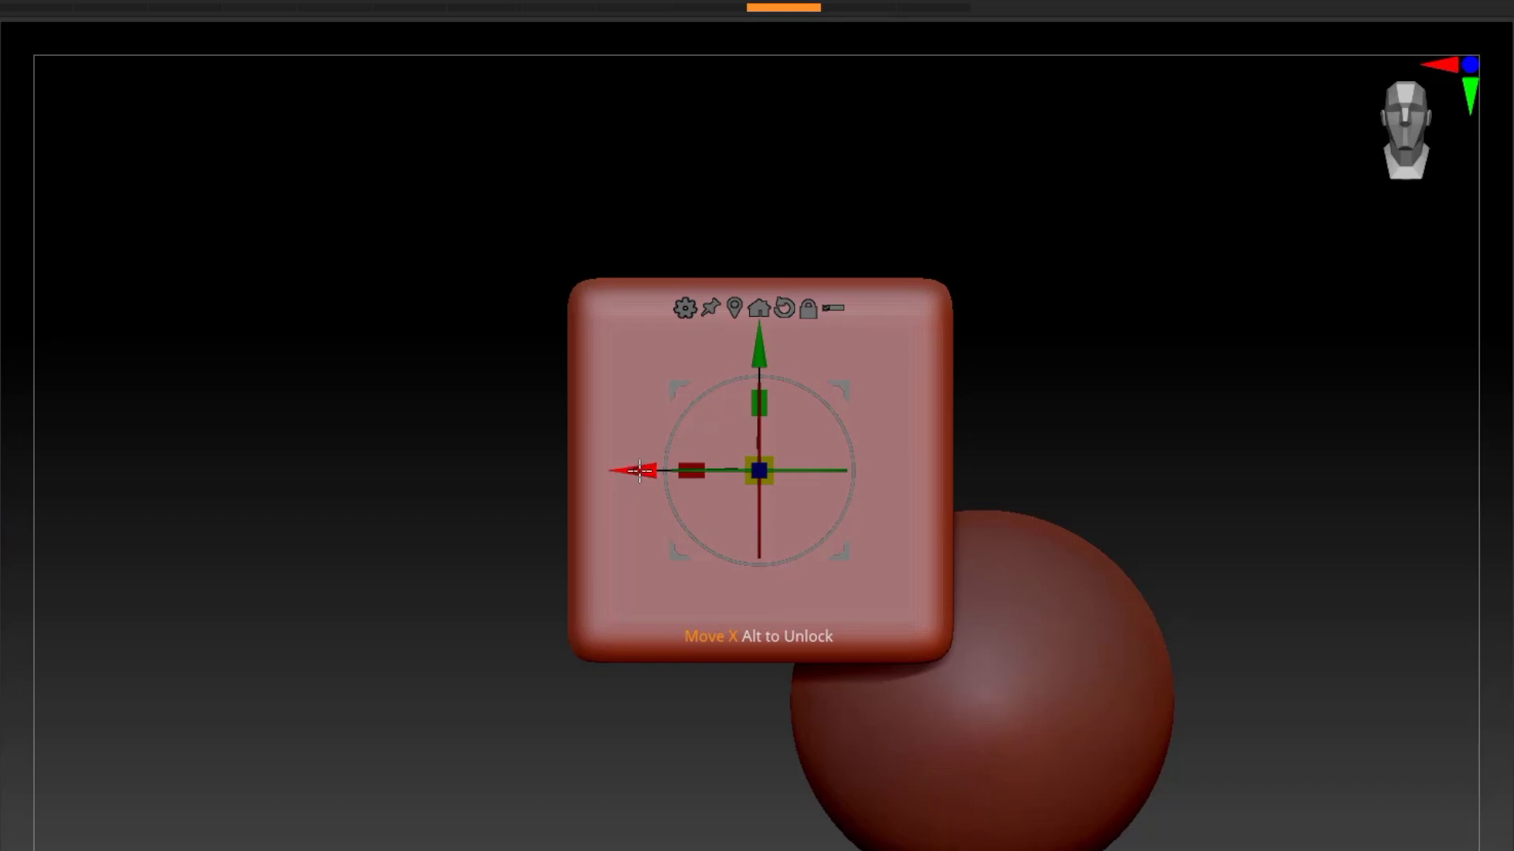
Shift only the gizmo along X off the cube, then send it back to the unmasked mesh center.
key("alt")
left_click_drag(645, 470, 197, 438, "alt")
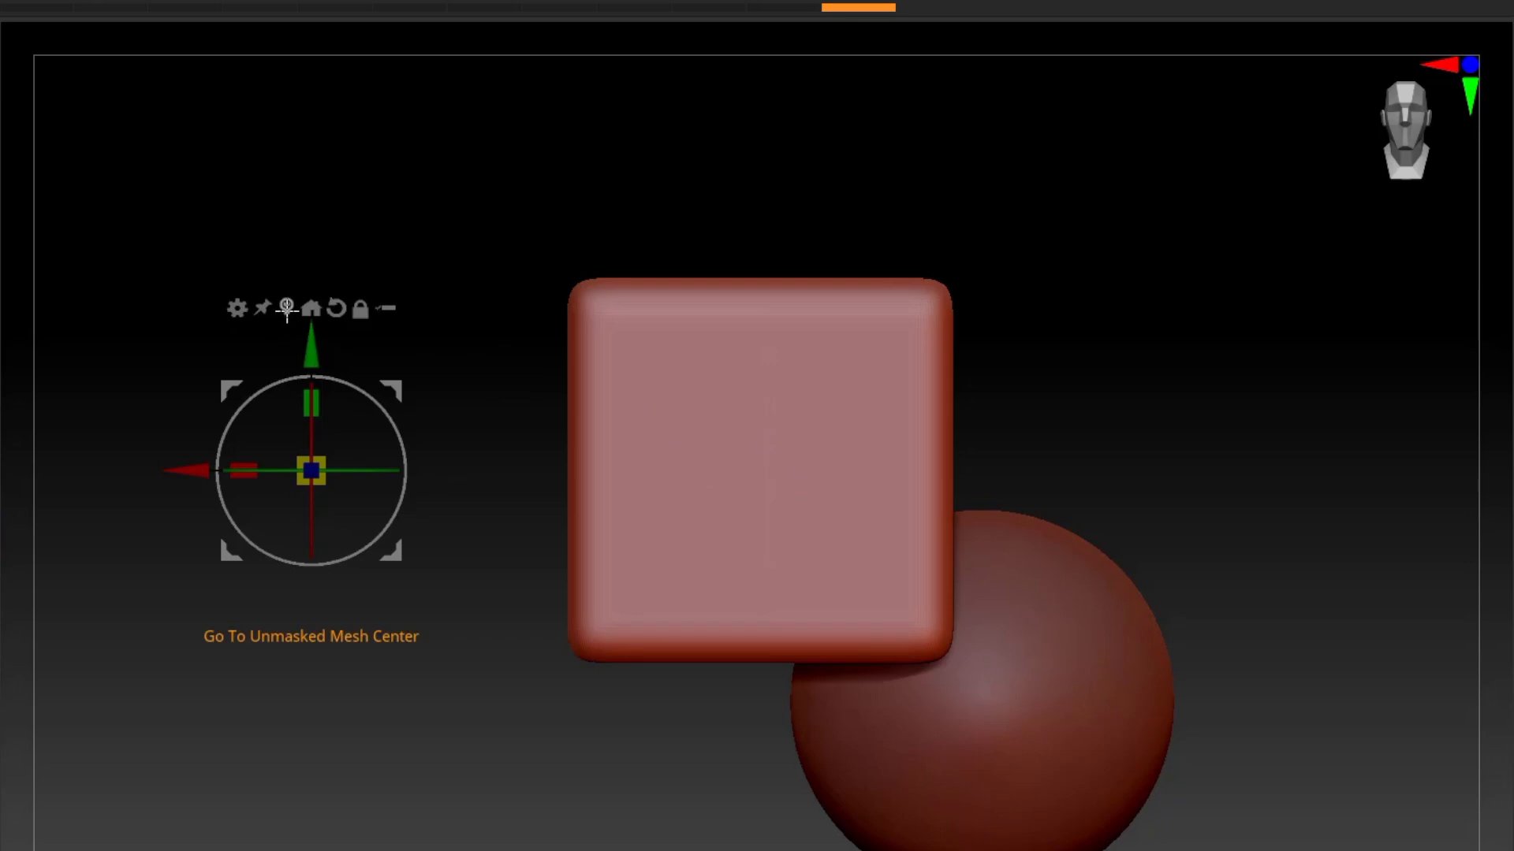
left_click(287, 309)
mouse_move(805, 678)
left_mouse_down()
mouse_move(919, 706)
mouse_move(819, 693)
left_mouse_up()
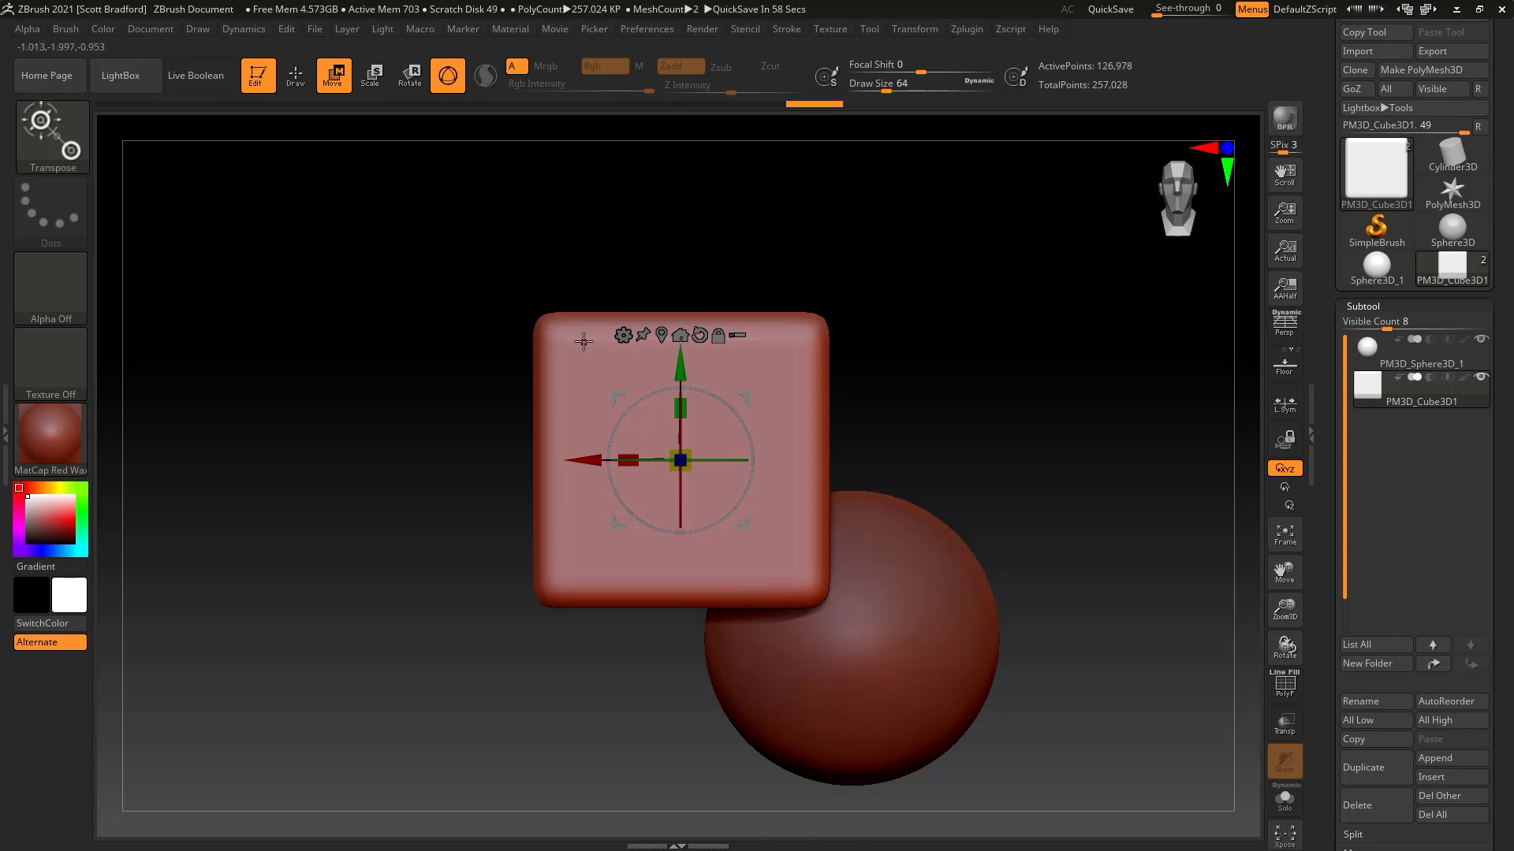
Mask one vertical half of the cube using the DragRect masking stroke and center the gizmo on the unmasked half.
key("ctrl")
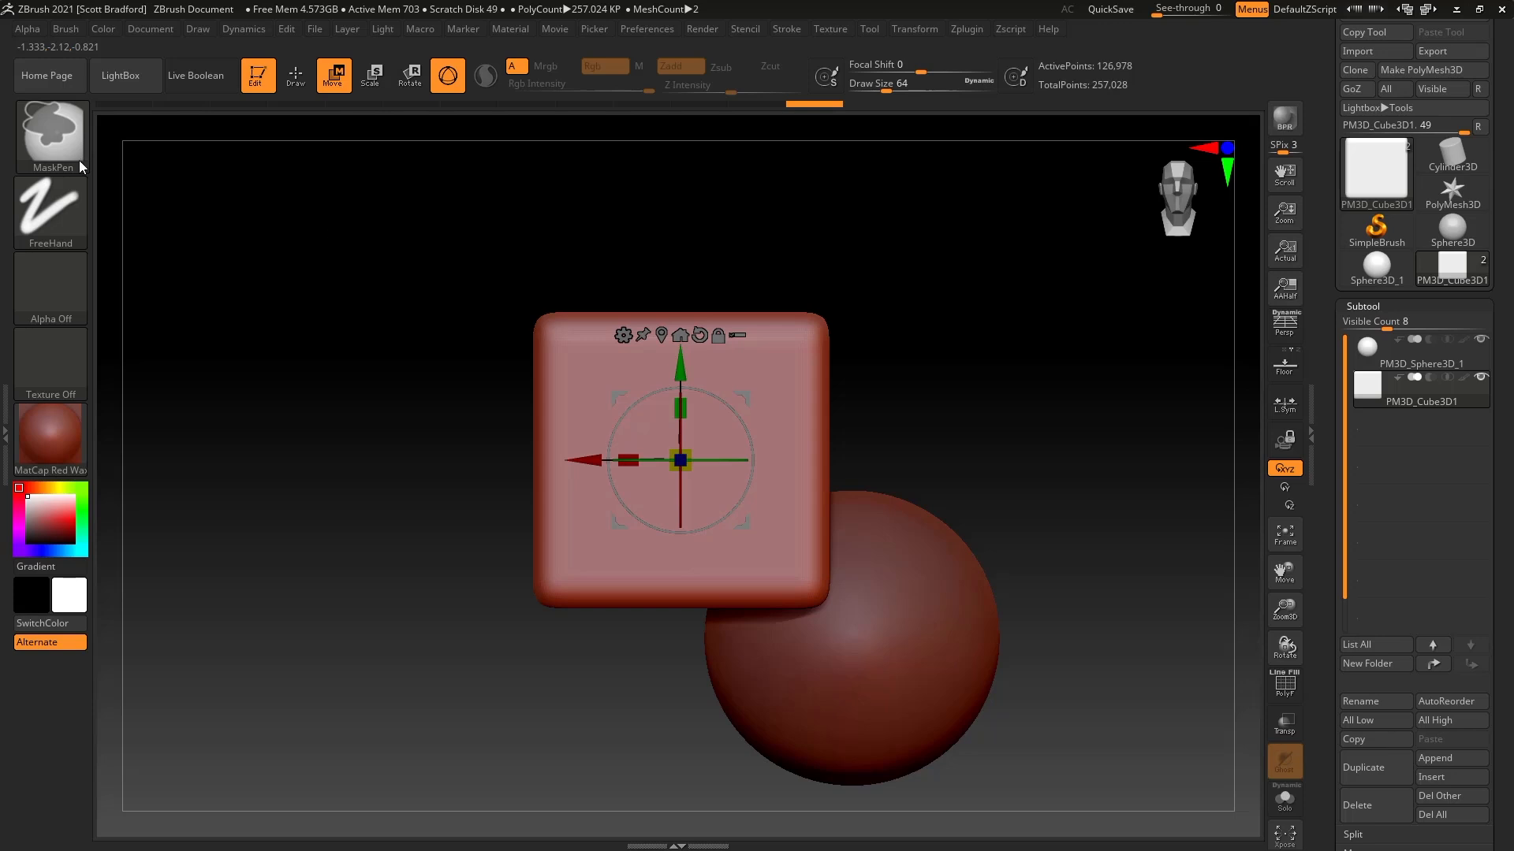
left_click(63, 216, "ctrl")
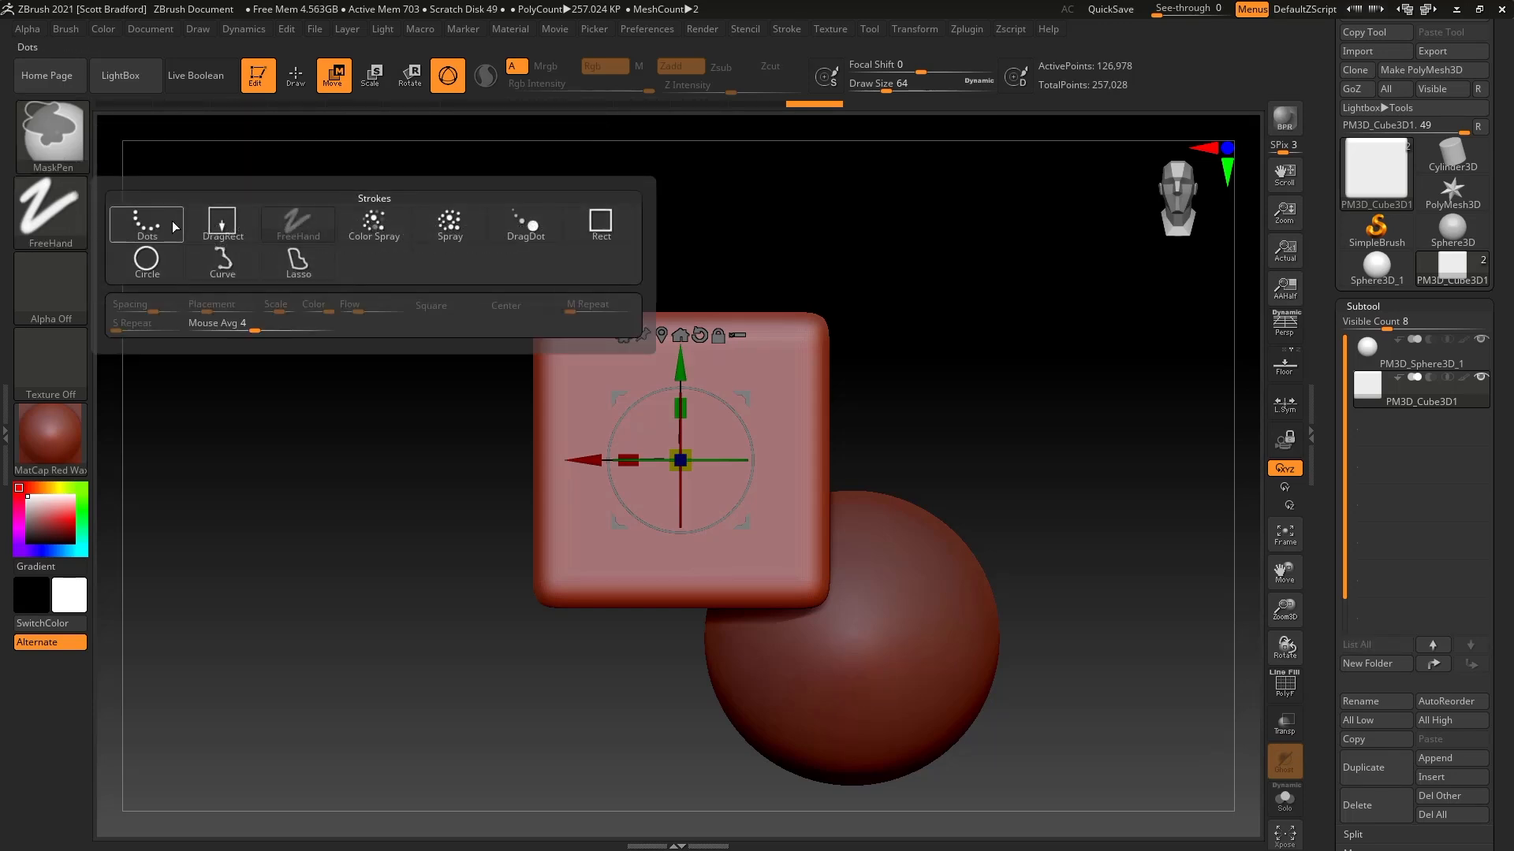
left_click(224, 227, "ctrl")
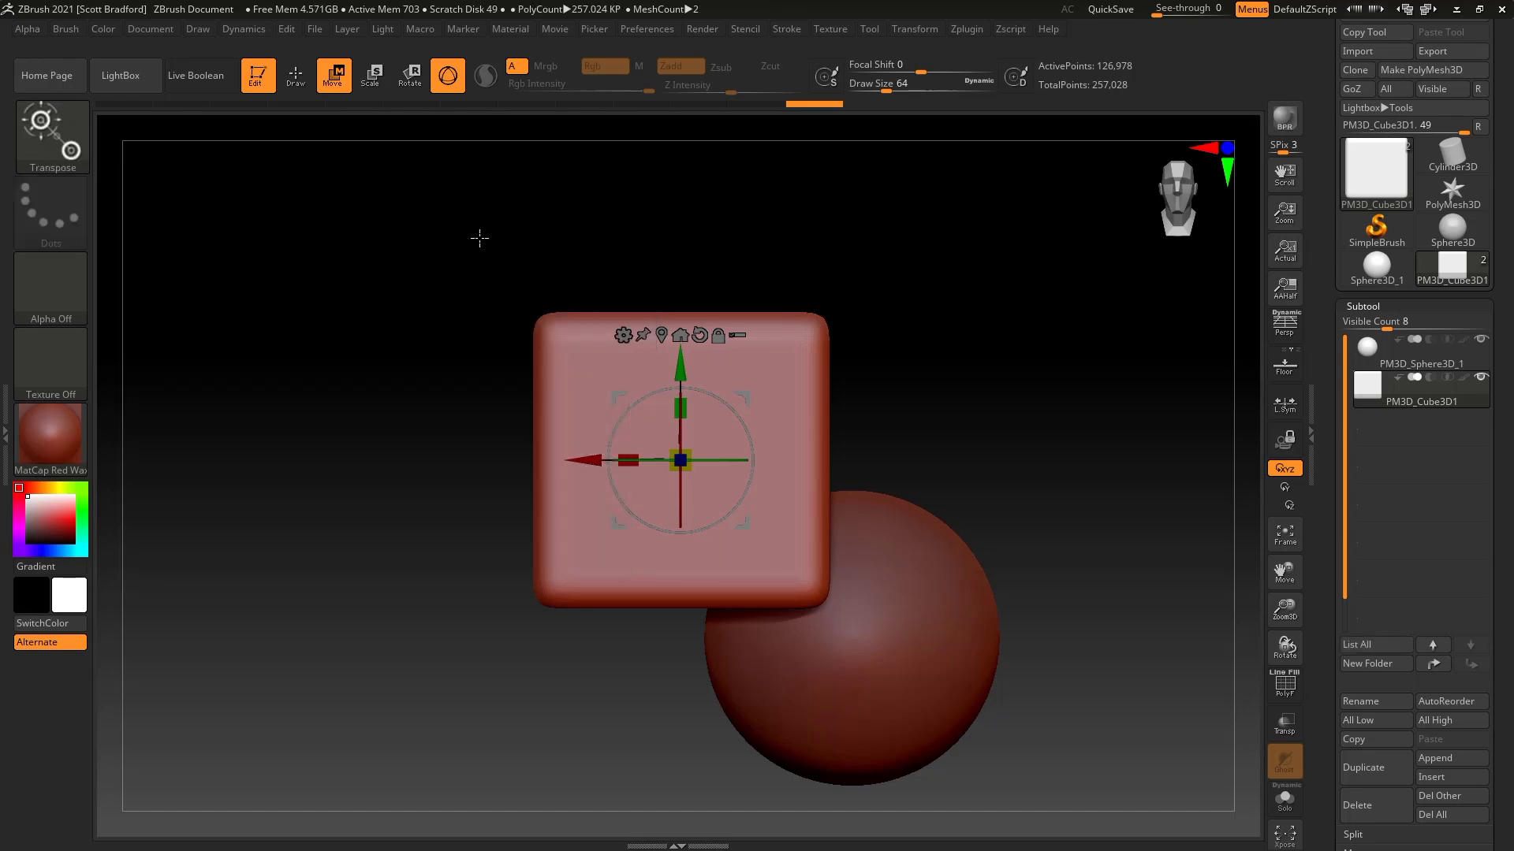
left_click_drag(466, 217, 687, 733, "ctrl")
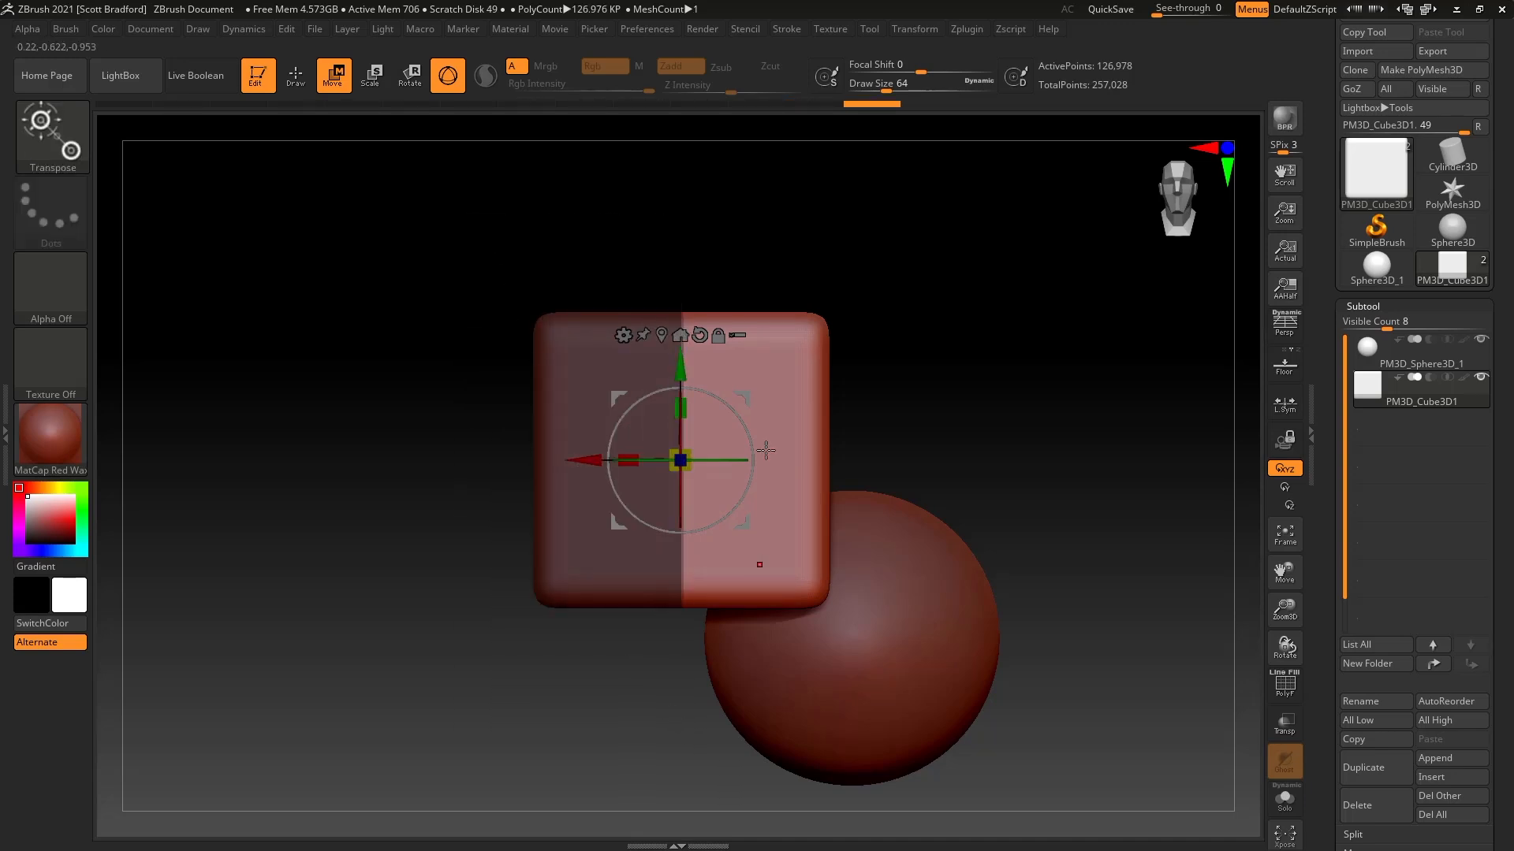
mouse_move(804, 504)
right_mouse_down()
mouse_move(845, 571)
mouse_move(805, 510)
right_mouse_up()
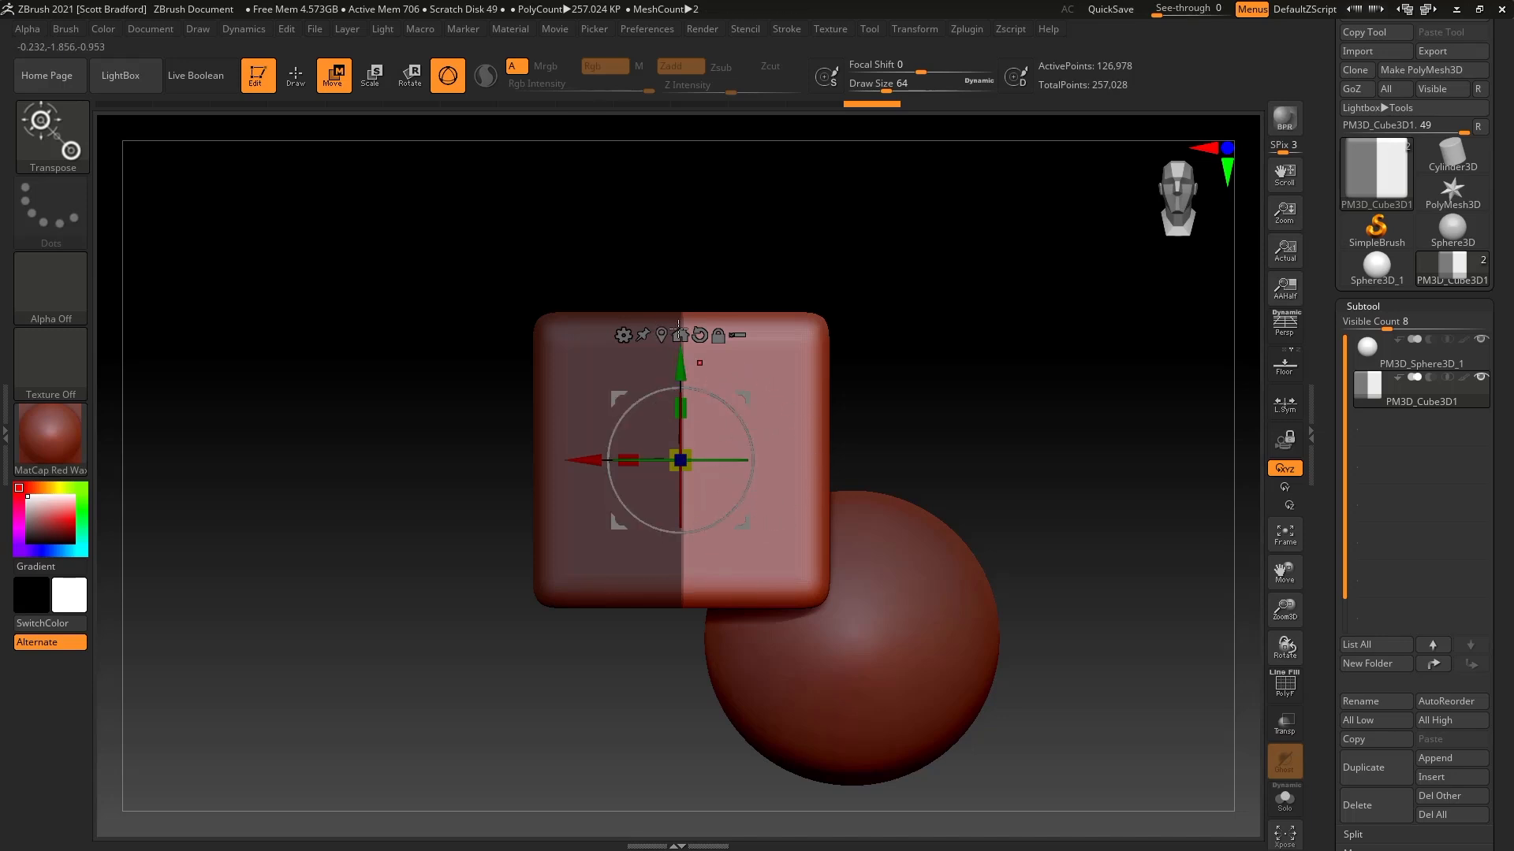
left_click(681, 335)
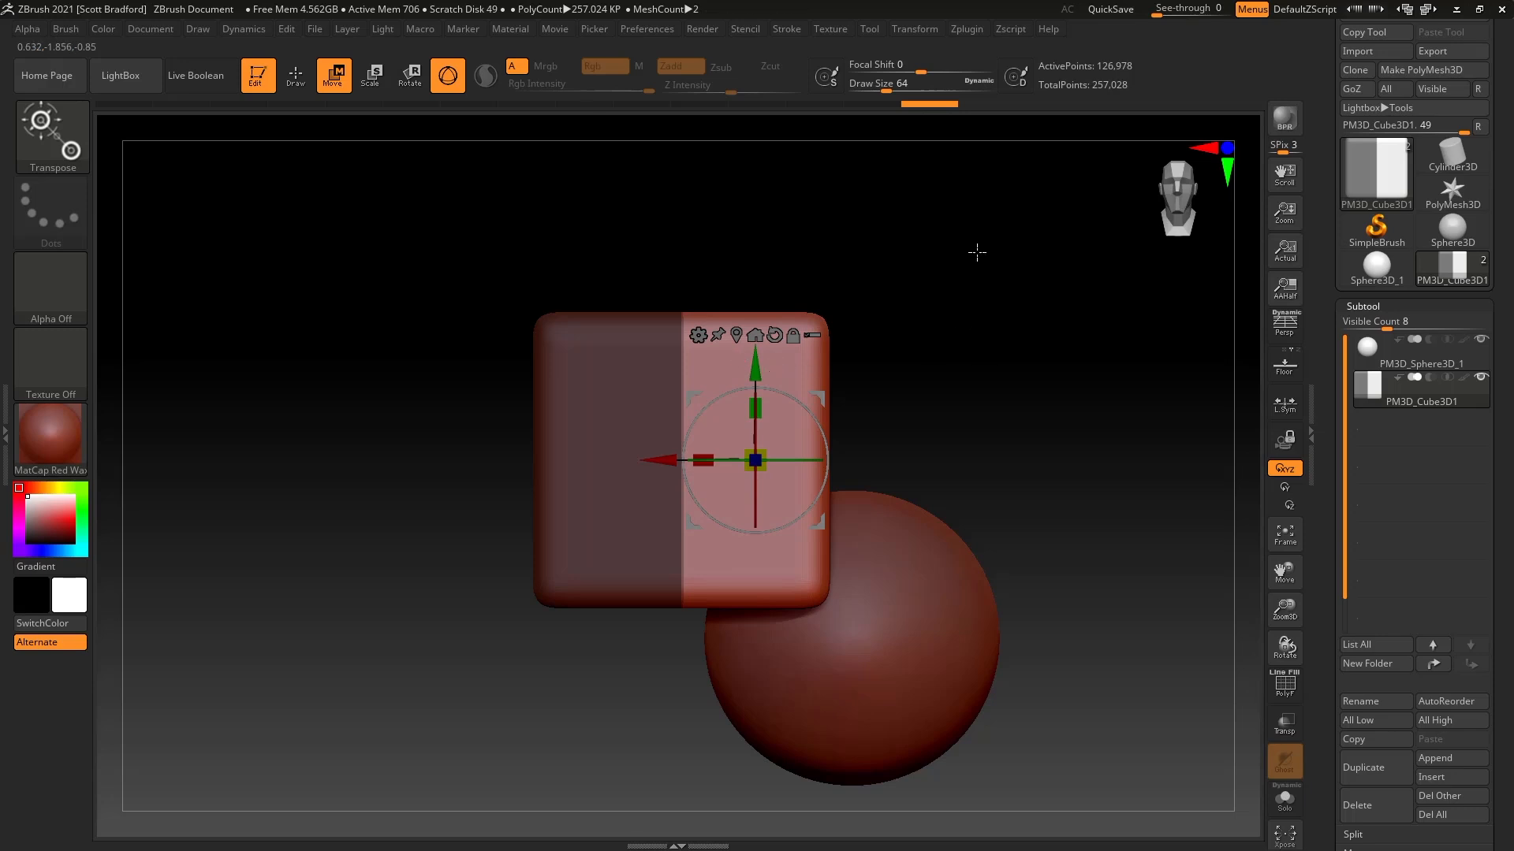
Clear the mask from the cube and recenter the gizmo on the whole mesh.
key("ctrl")
left_click_drag(972, 250, 1075, 389, "ctrl")
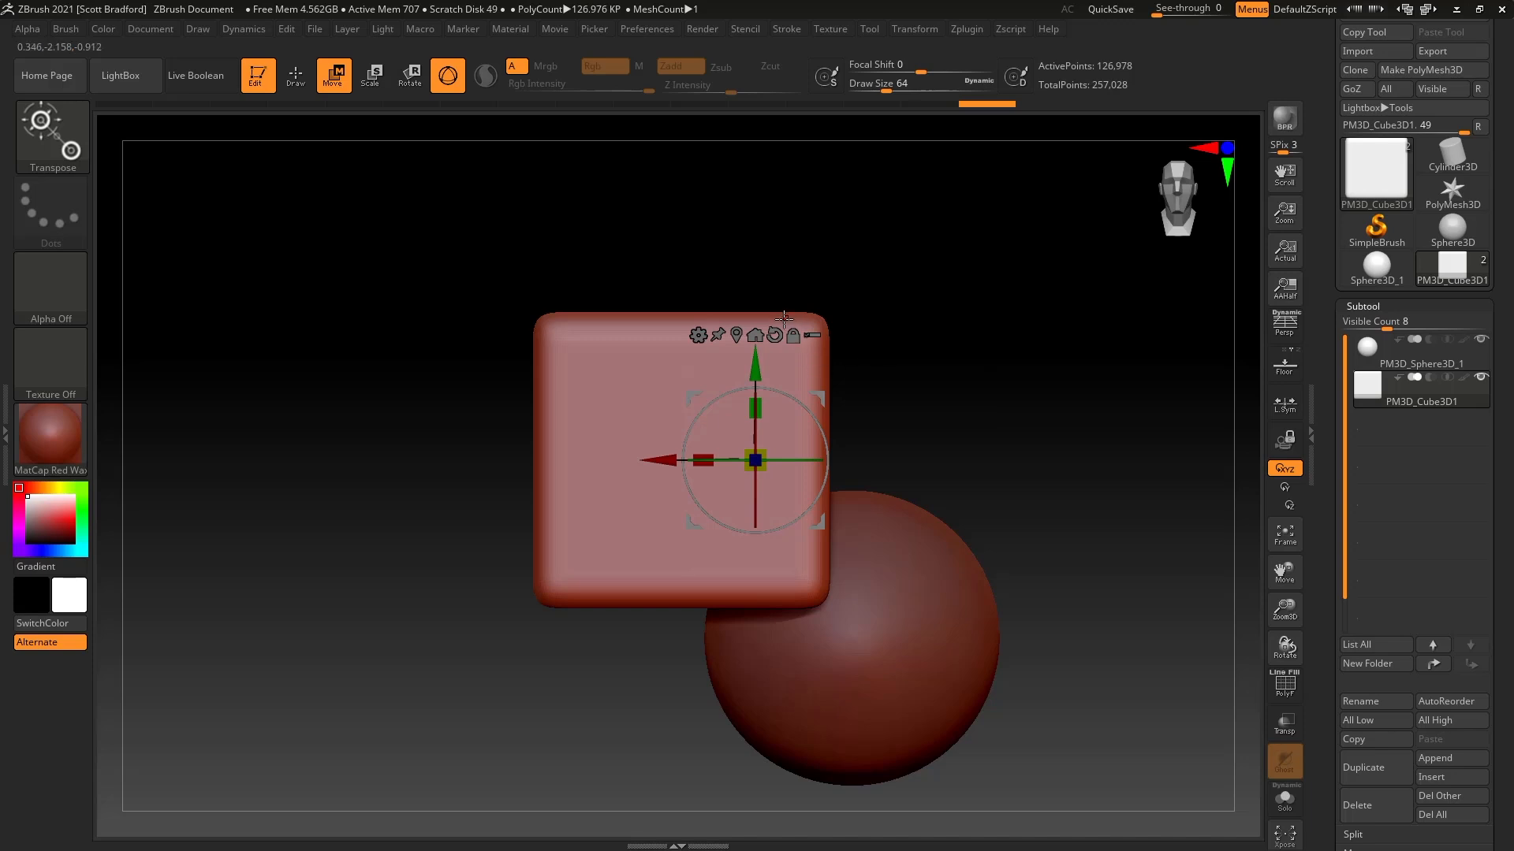
left_click(736, 332)
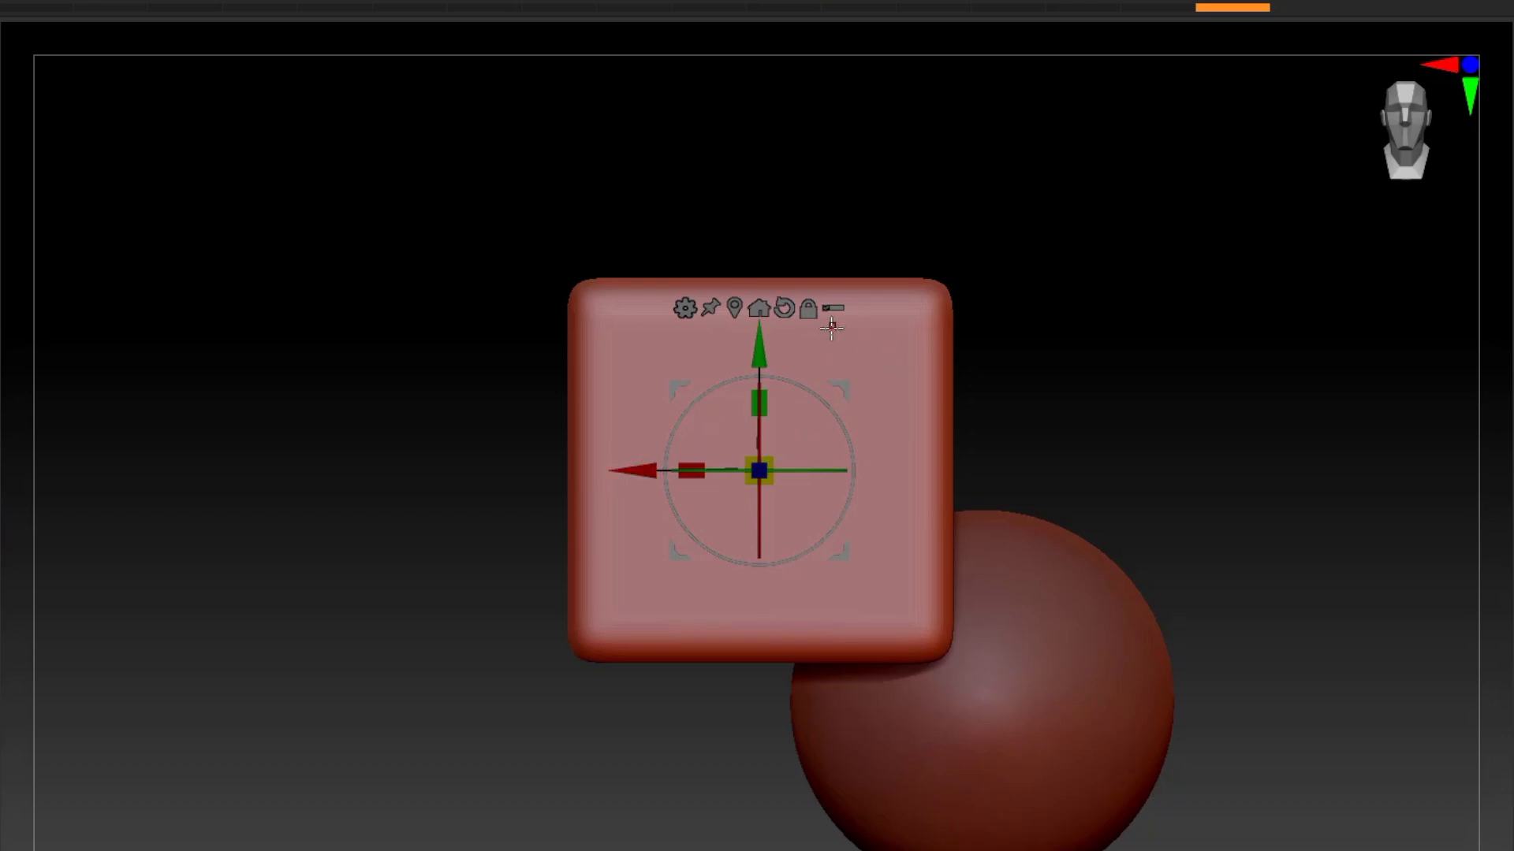
Try moving the cube along X with the gizmo locked, then undo the move.
right_click_drag(896, 590, 924, 656)
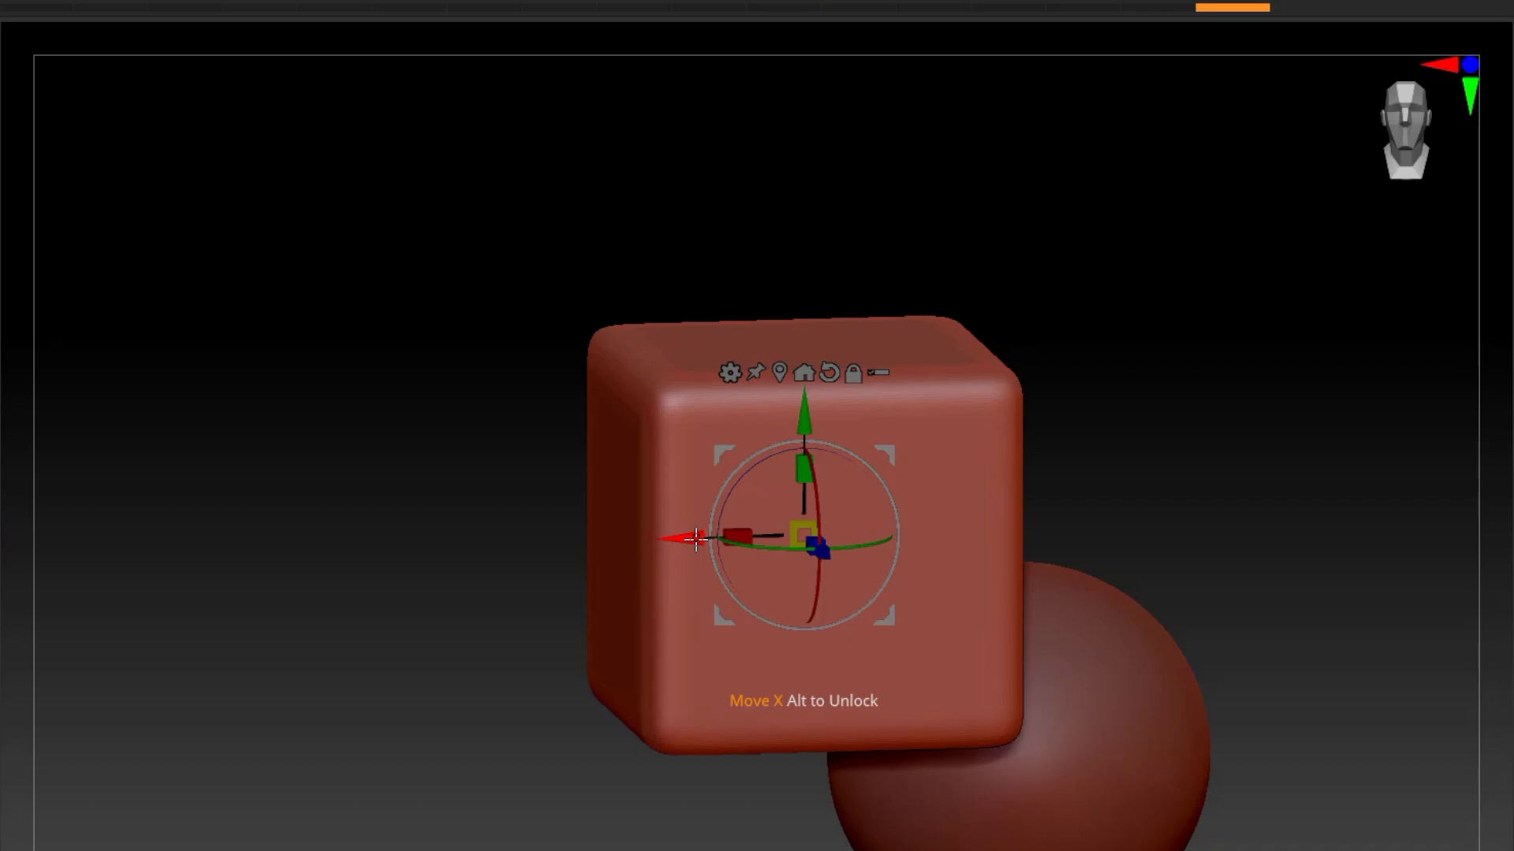
right_click_drag(968, 551, 923, 506, "shift")
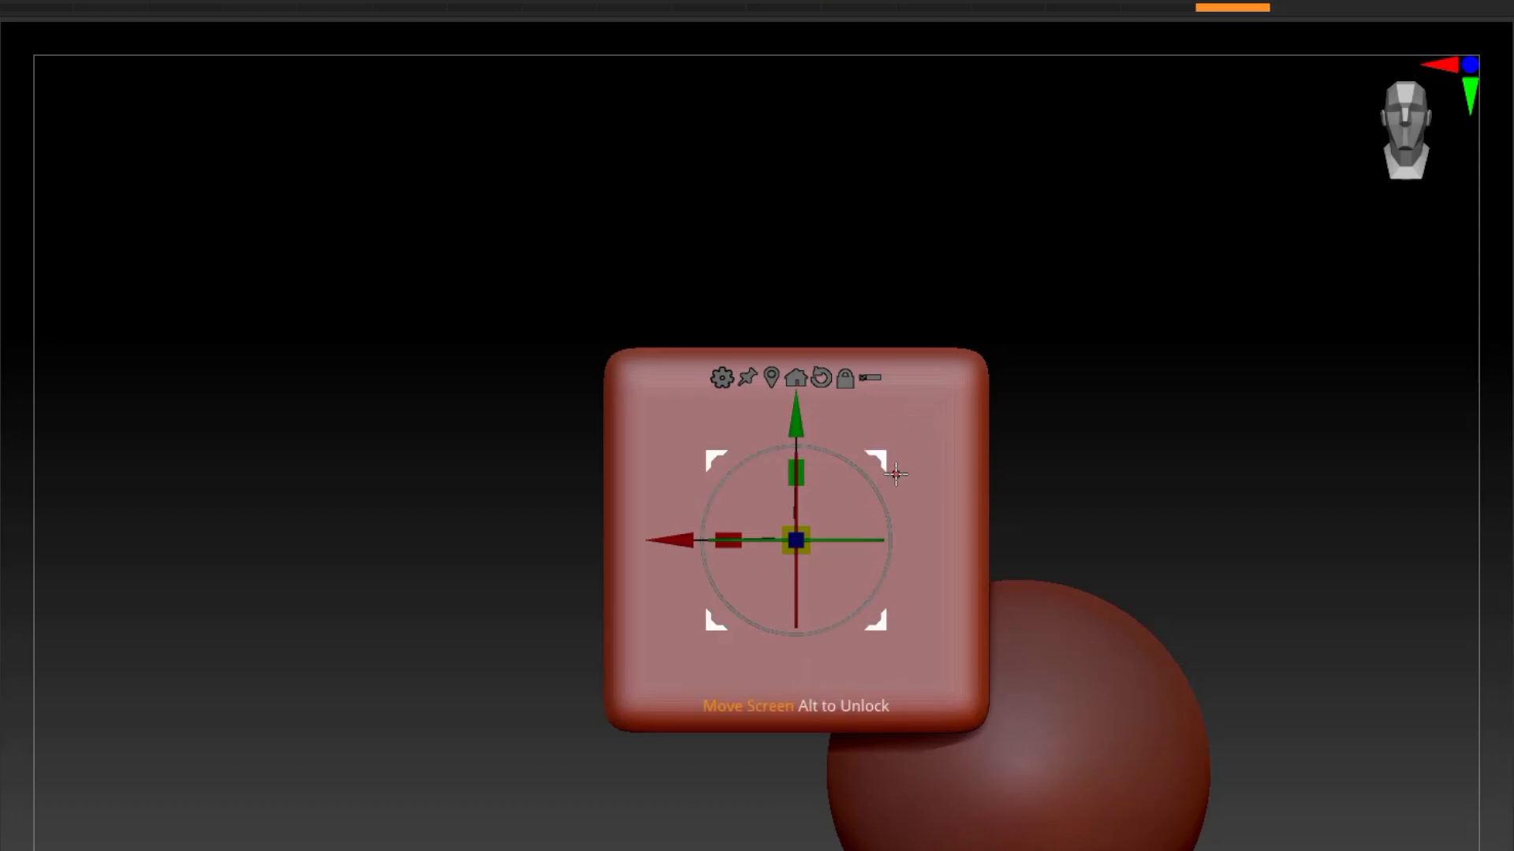
left_click(684, 541)
left_click_drag(684, 541, 493, 540)
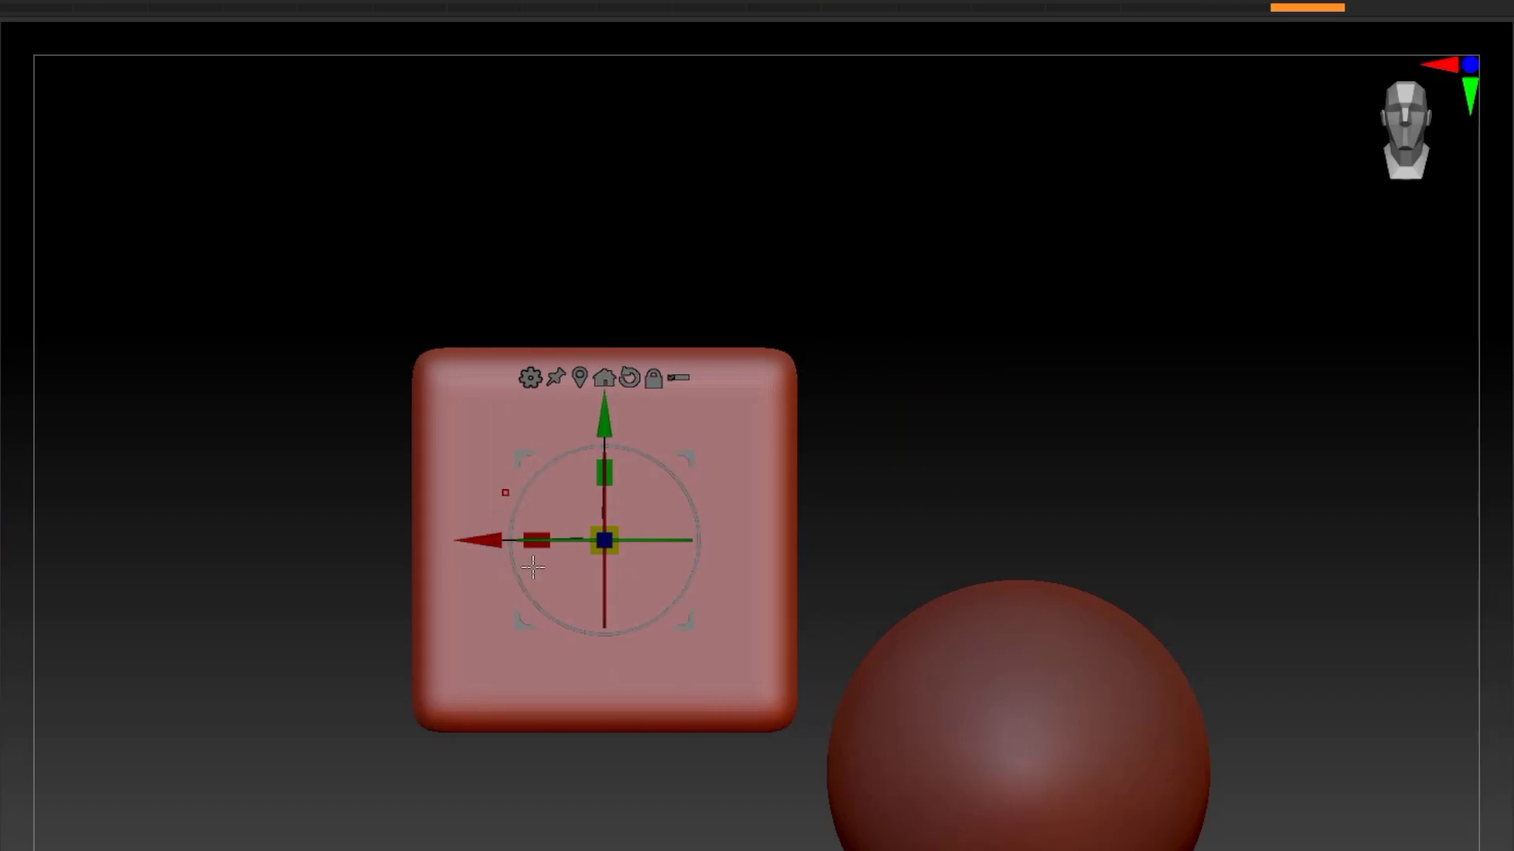
key("ctrl+z")
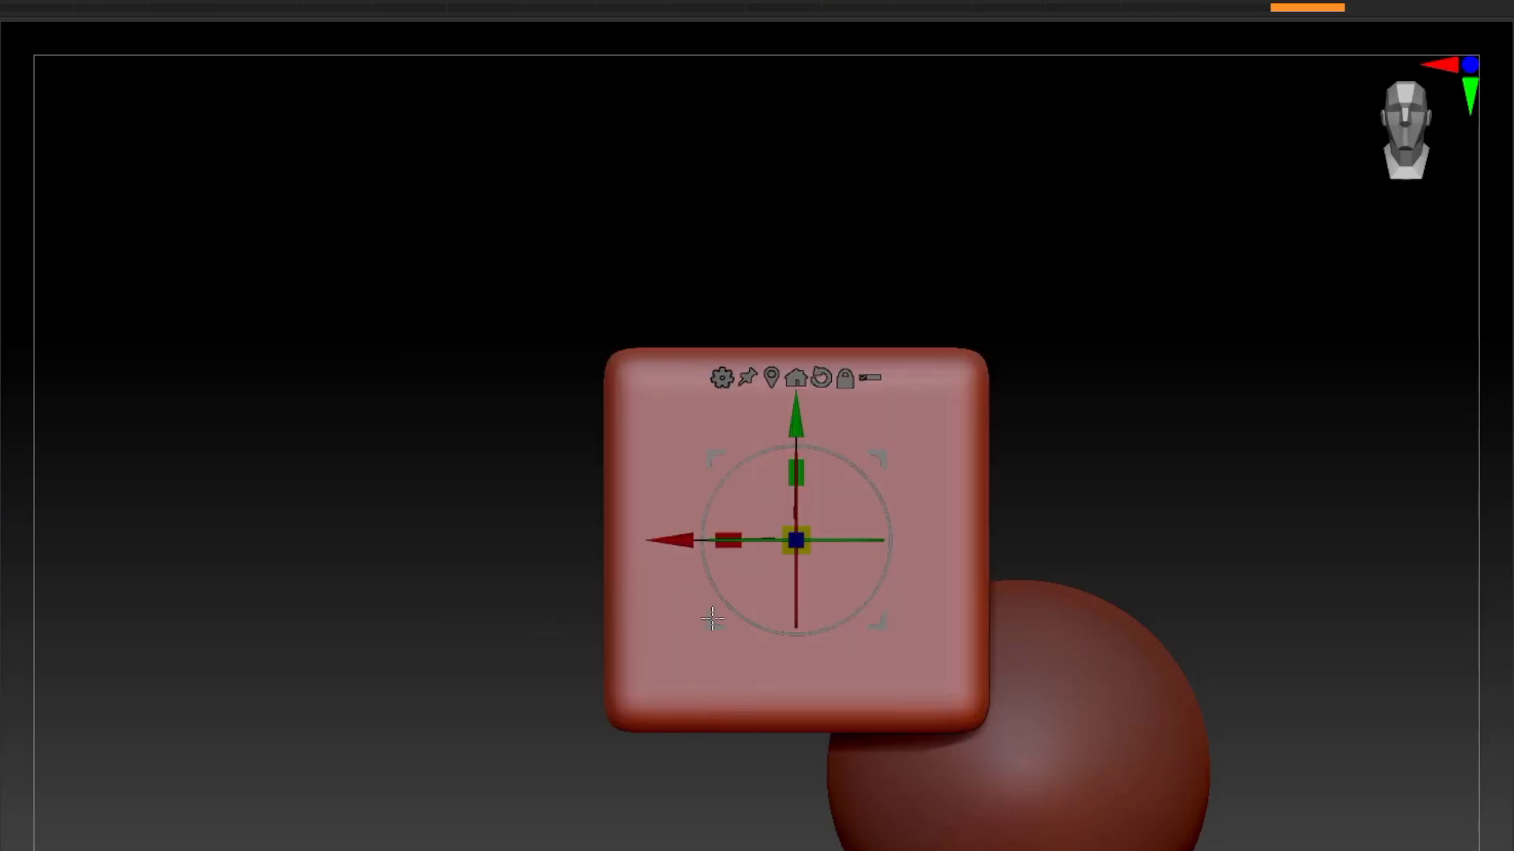
Unlock the gizmo to place it off the cube along X, then relock it and nudge the cube along X.
left_click(847, 381)
left_click_drag(683, 543, 342, 542)
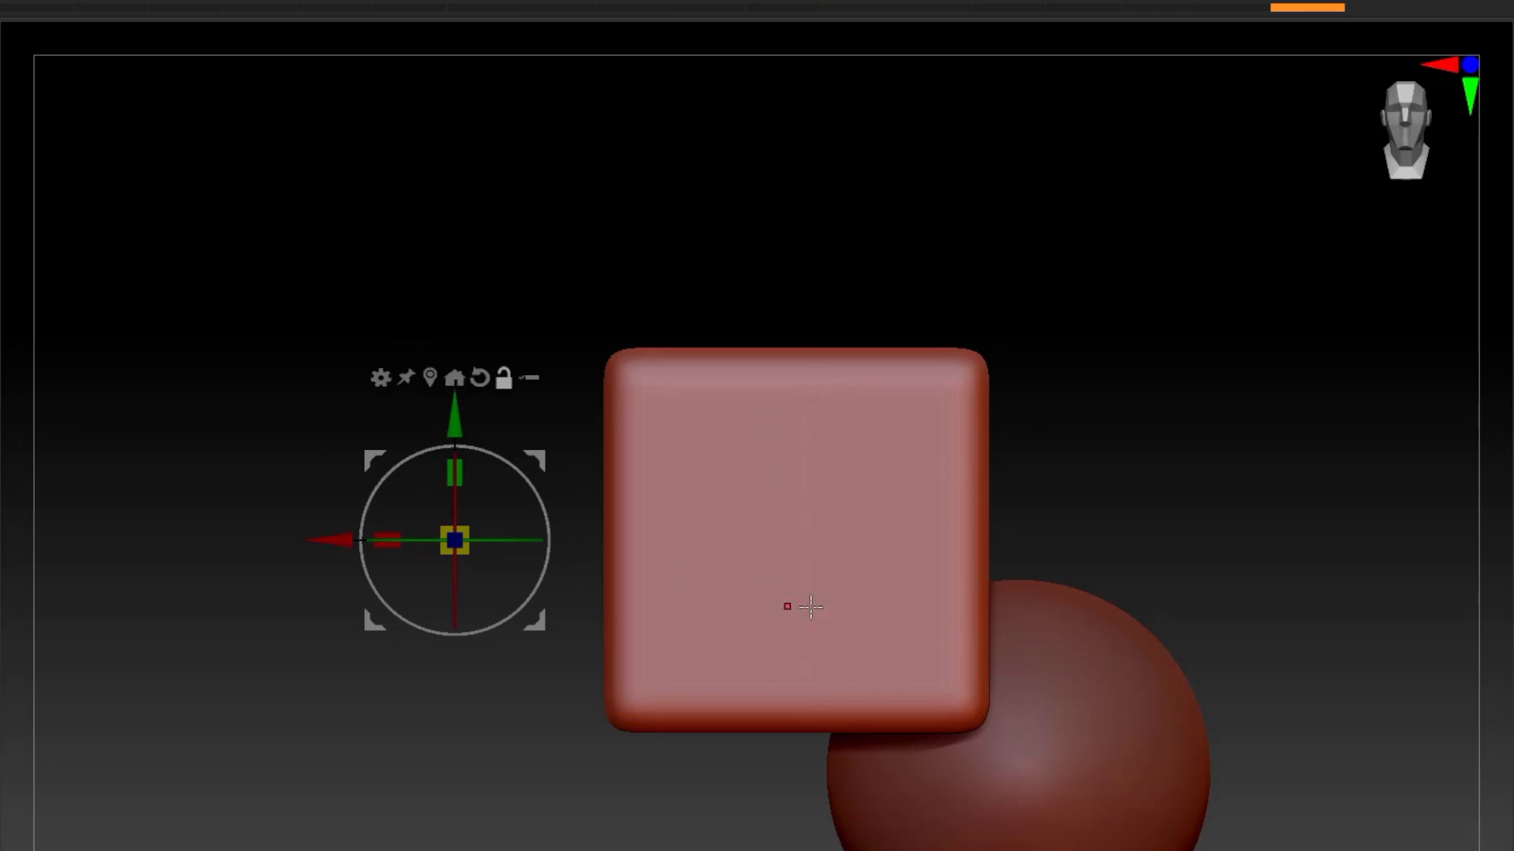
left_click(503, 378)
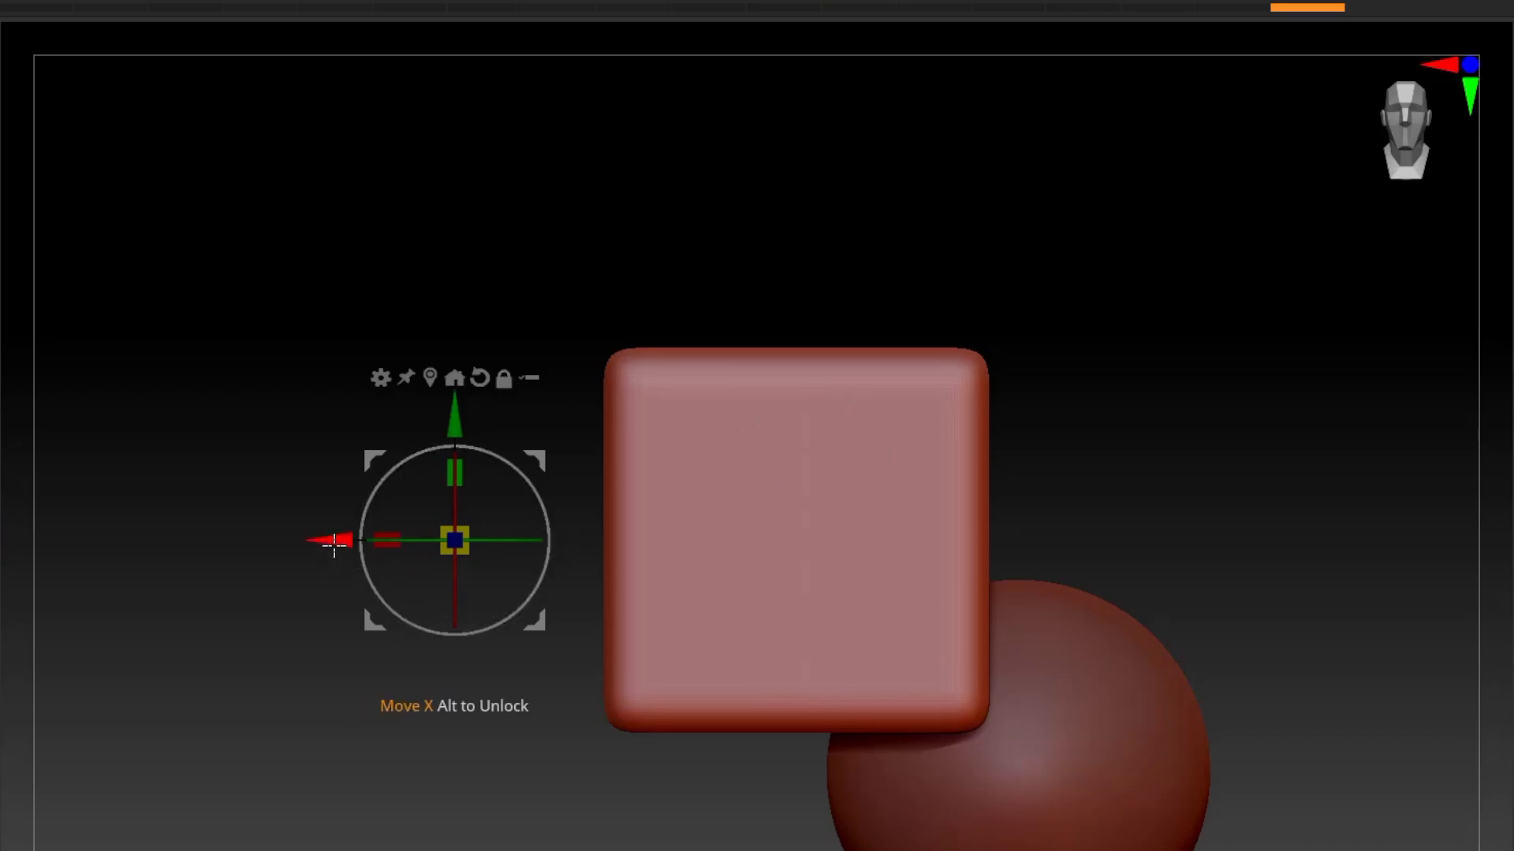
mouse_move(331, 539)
left_mouse_down()
mouse_move(500, 536)
mouse_move(237, 536)
mouse_move(571, 541)
mouse_move(264, 534)
mouse_move(358, 530)
mouse_move(347, 536)
left_mouse_up()
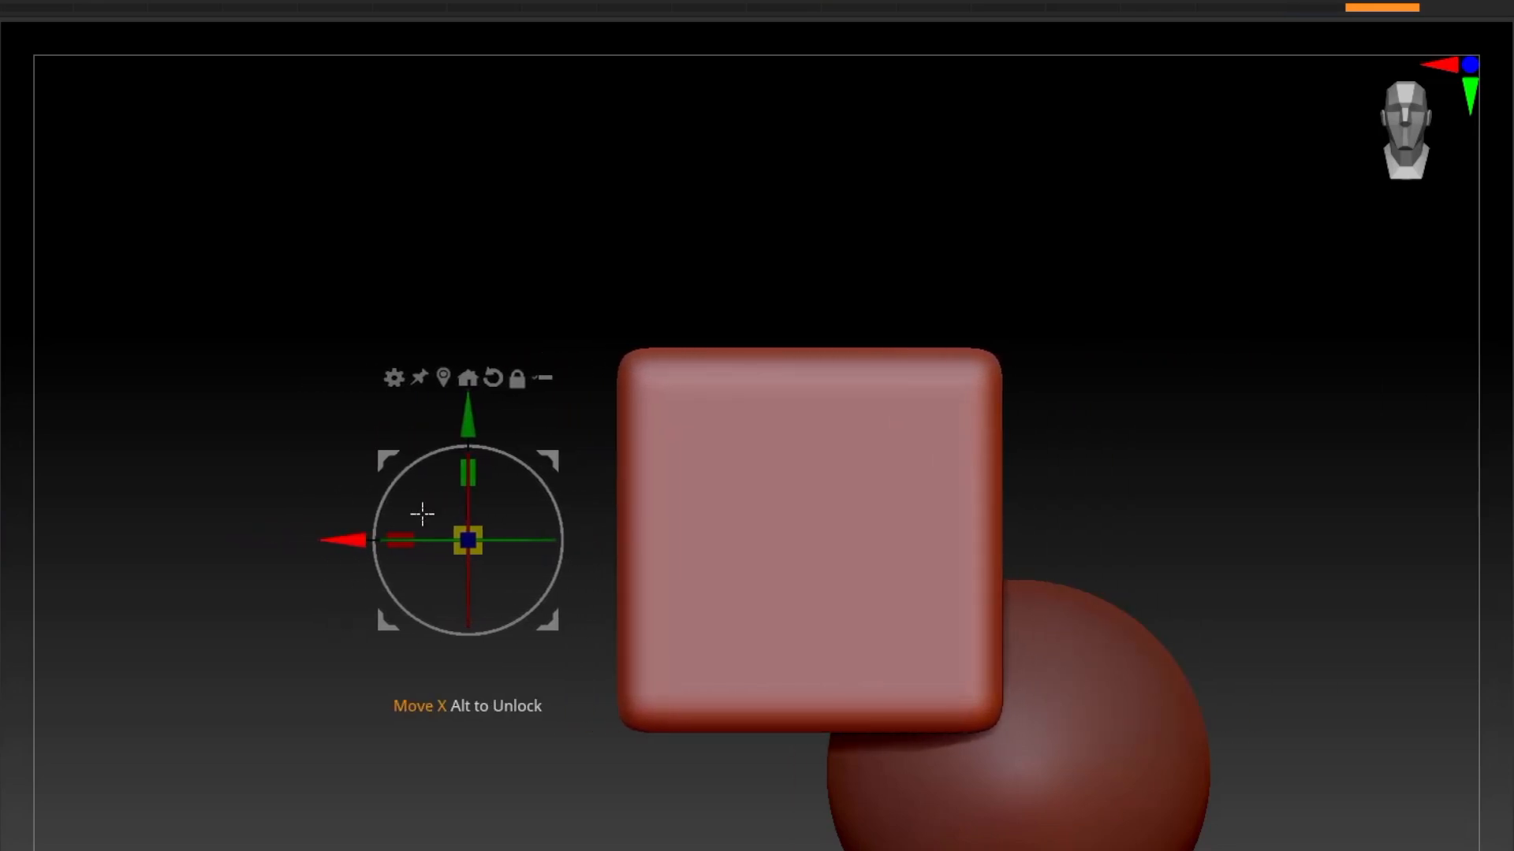
Unlock and shift the gizmo slightly along X, then return it to the cube's center and lock it.
left_click(517, 380)
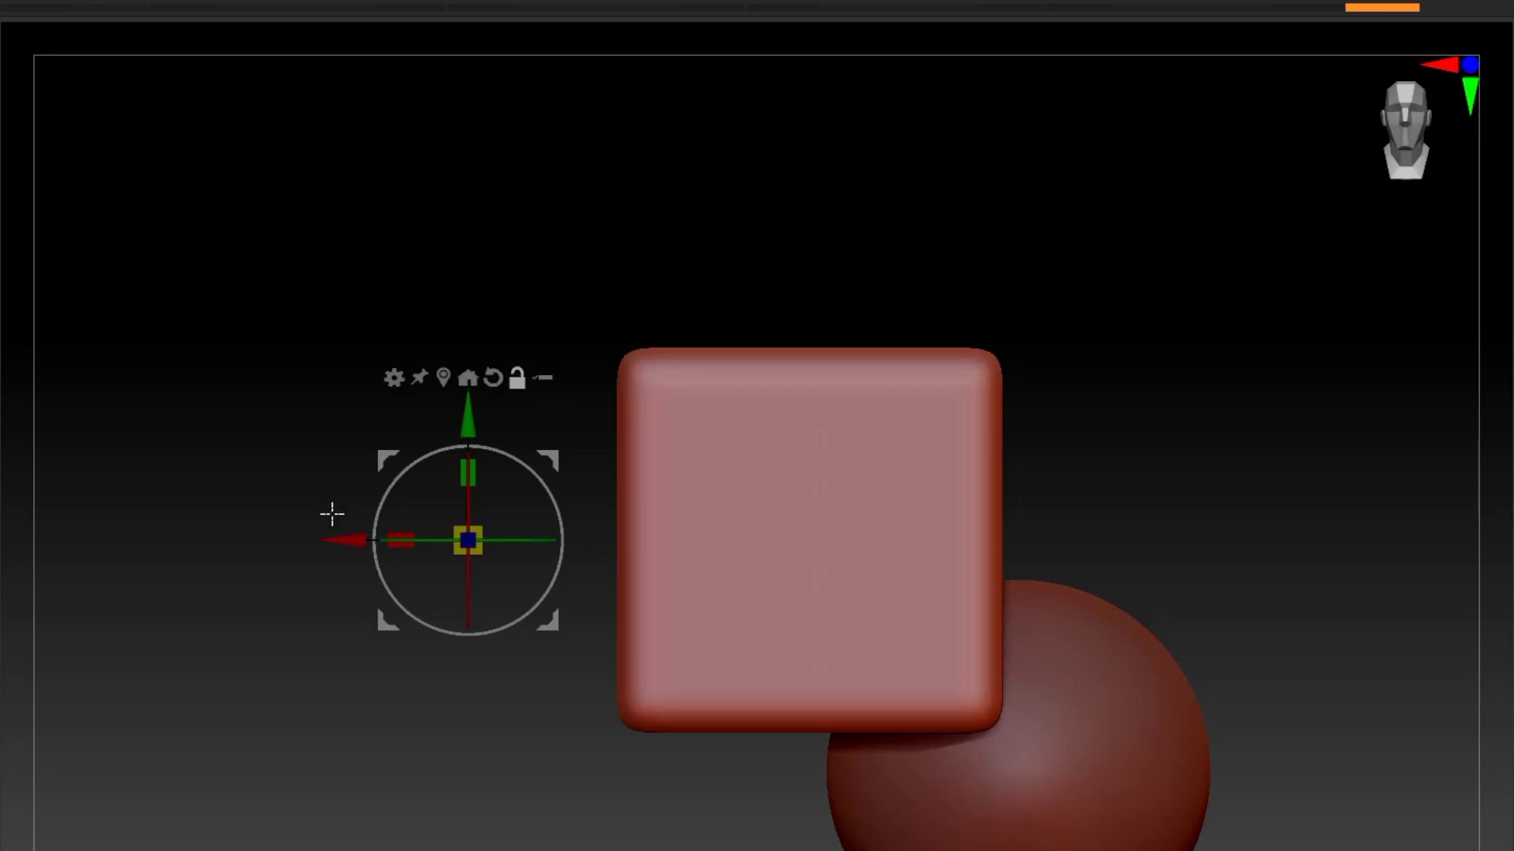
left_click_drag(348, 538, 342, 578)
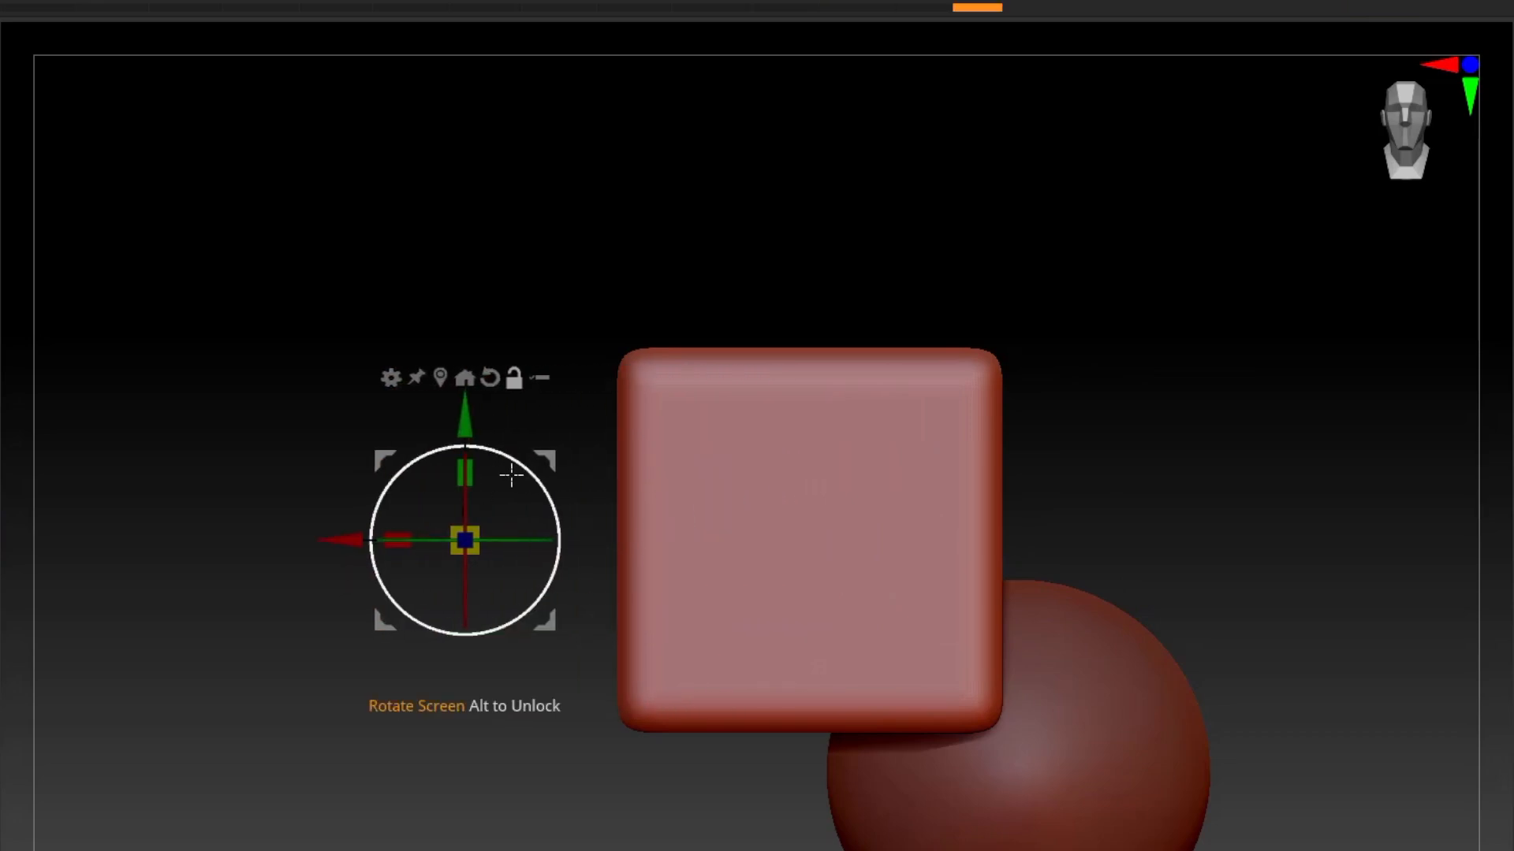
left_click(440, 376)
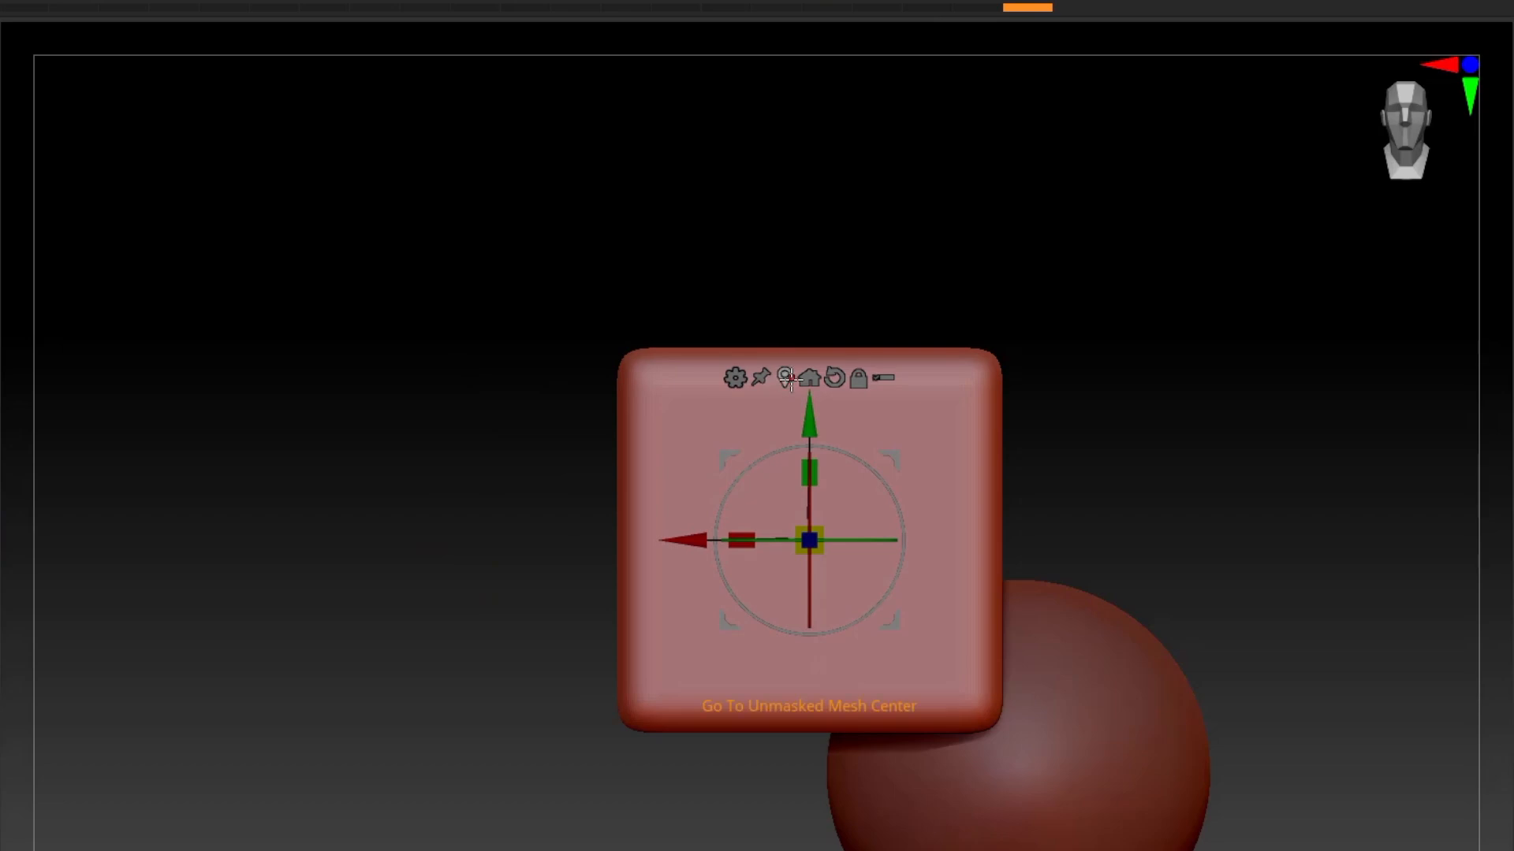
Try sending the cube to the world center with the gizmo locked, then restore its previous position.
right_click_drag(862, 659, 900, 691)
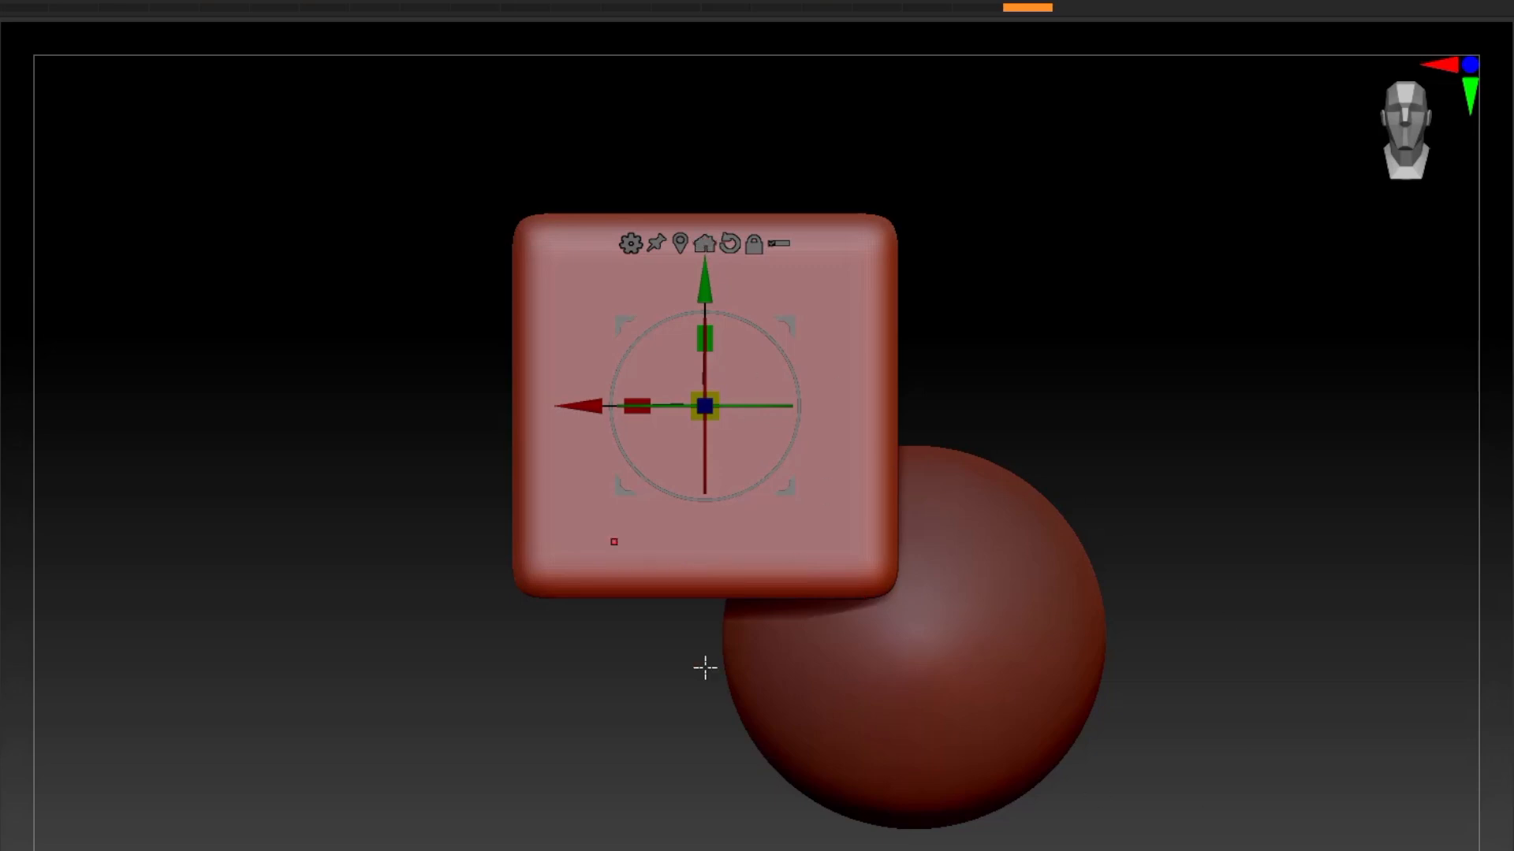
left_click(704, 244)
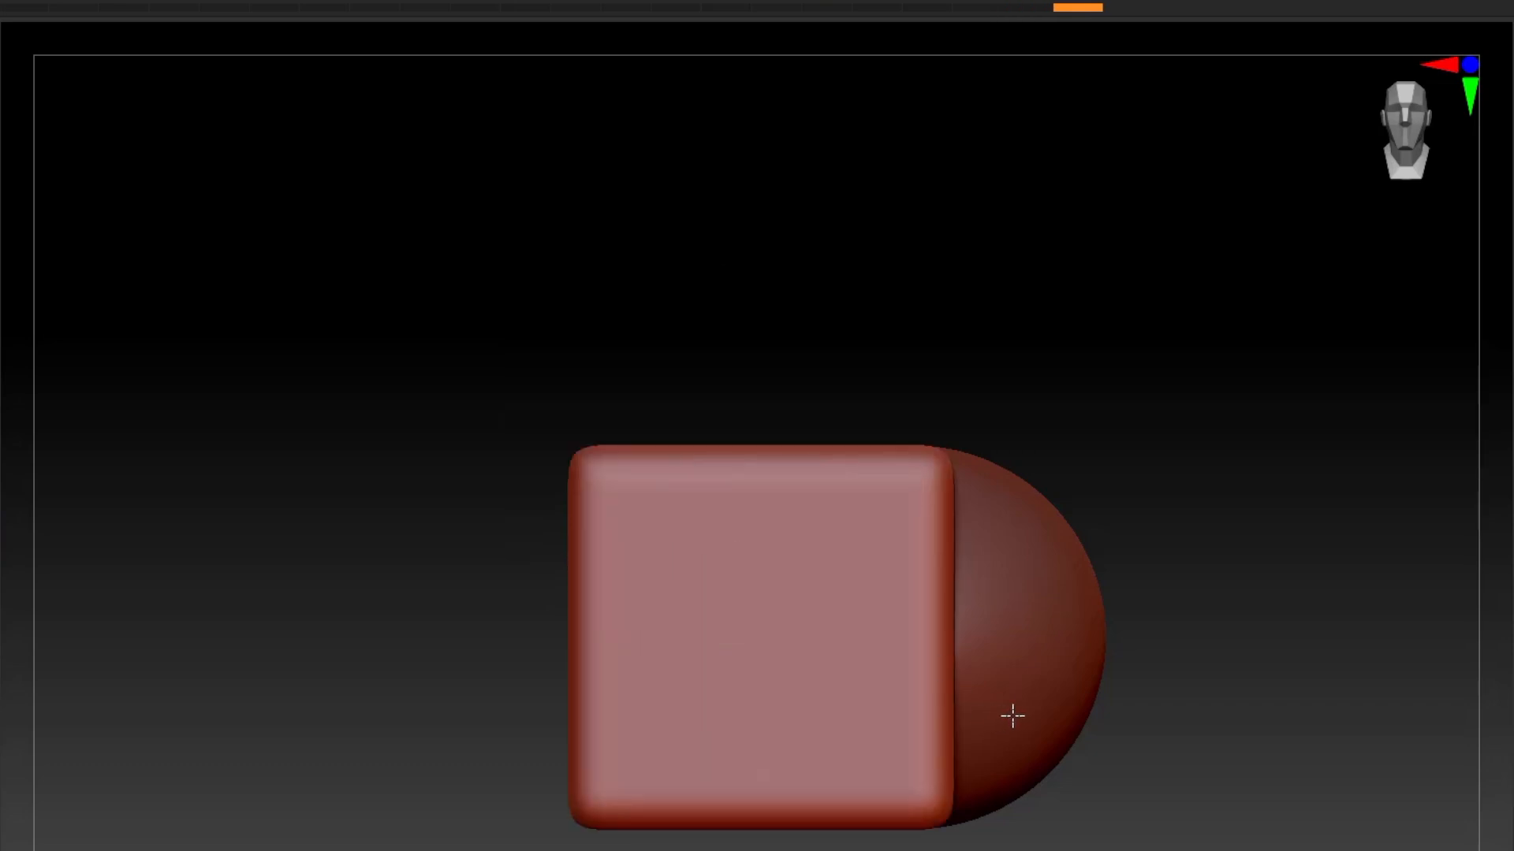
left_click_drag(1001, 718, 1072, 628, "alt")
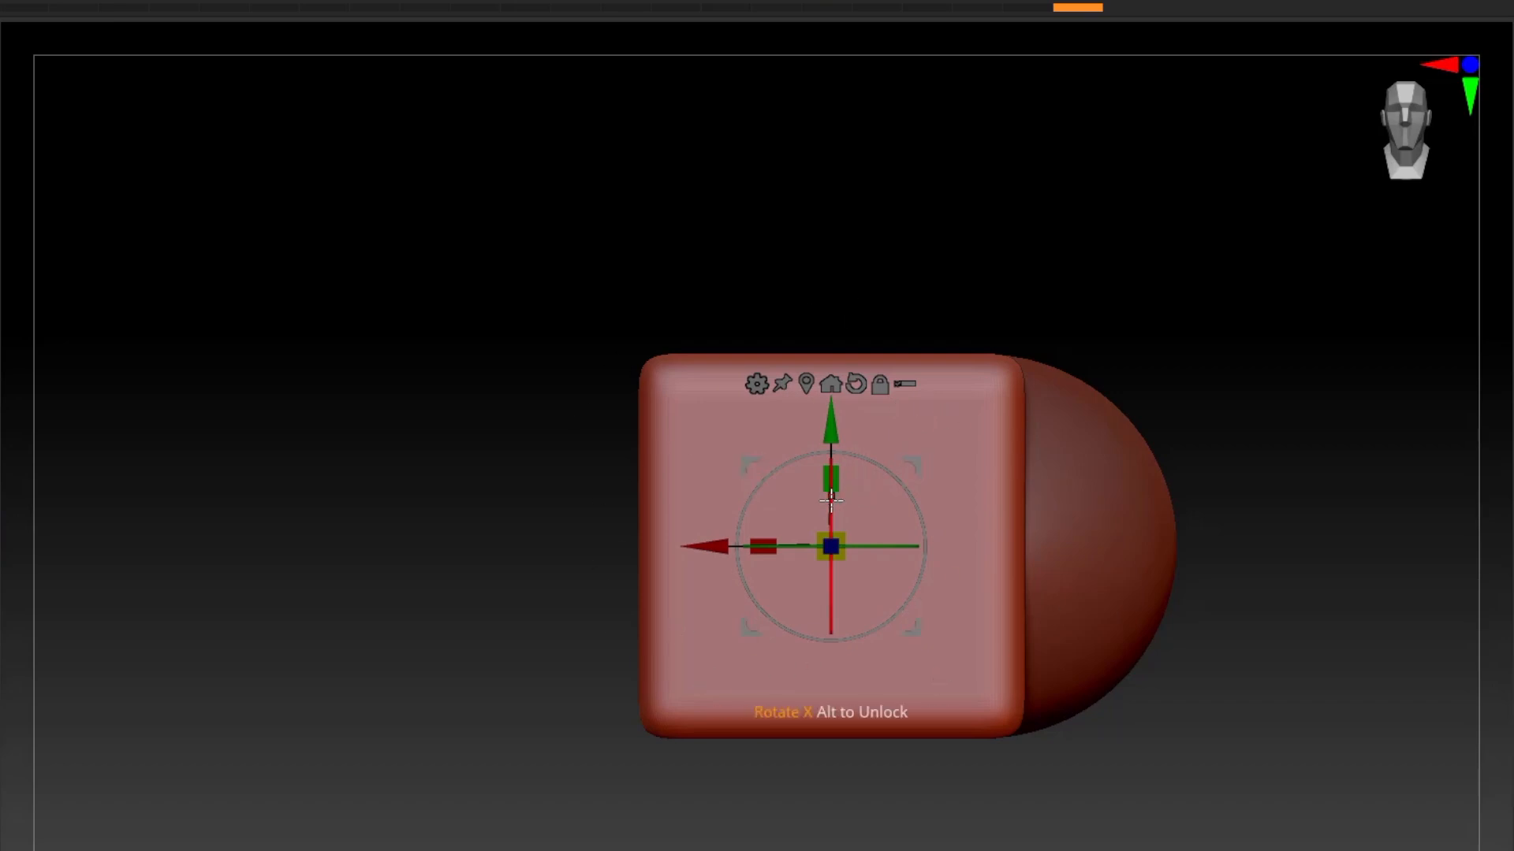
left_click(830, 385)
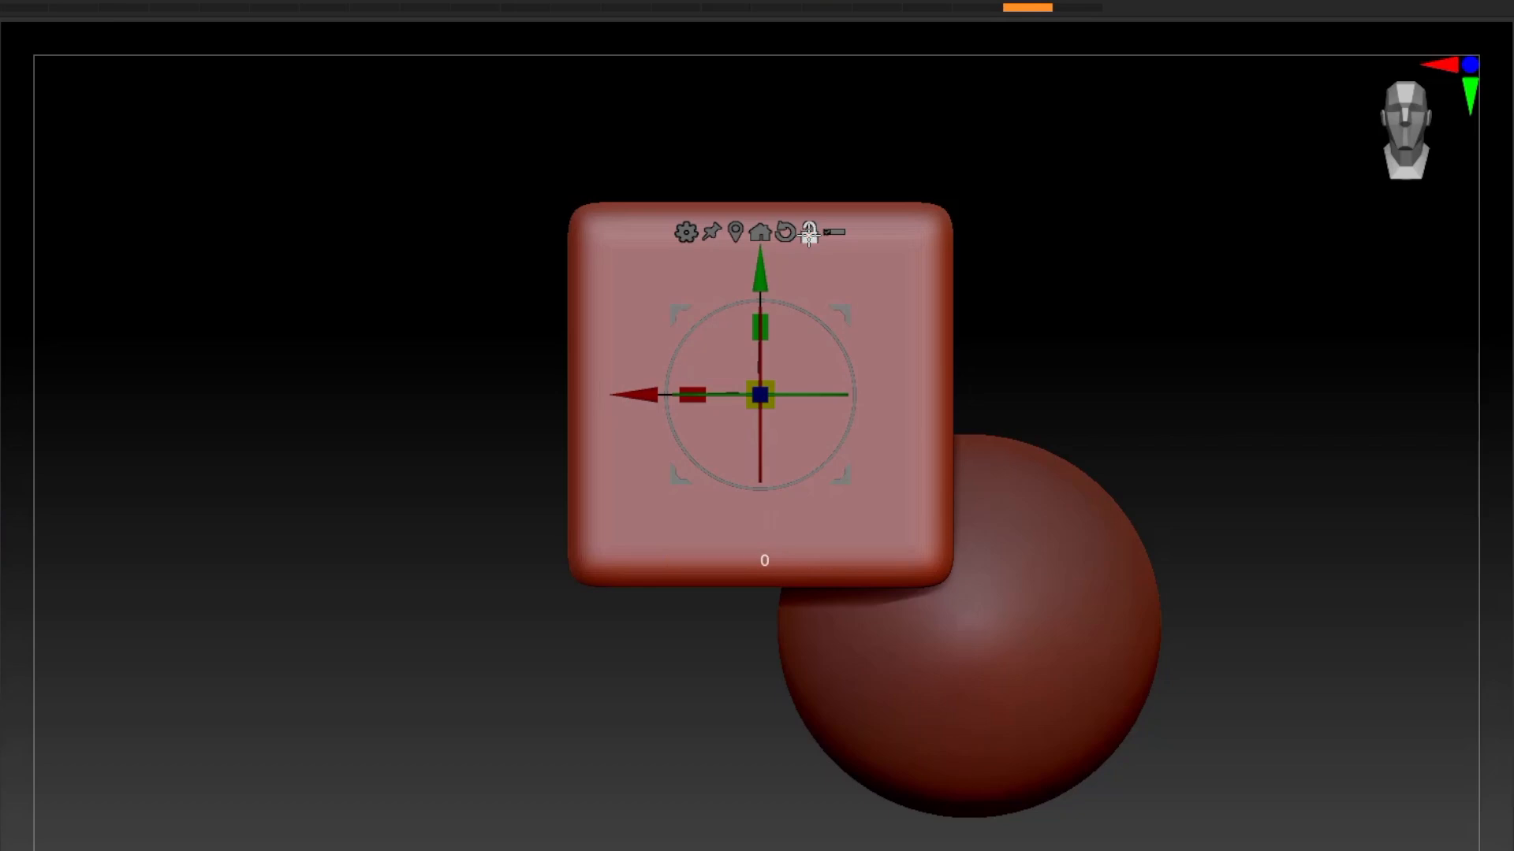
Send the unlocked gizmo to the world center and bring it back to the cube's center.
left_click(760, 232)
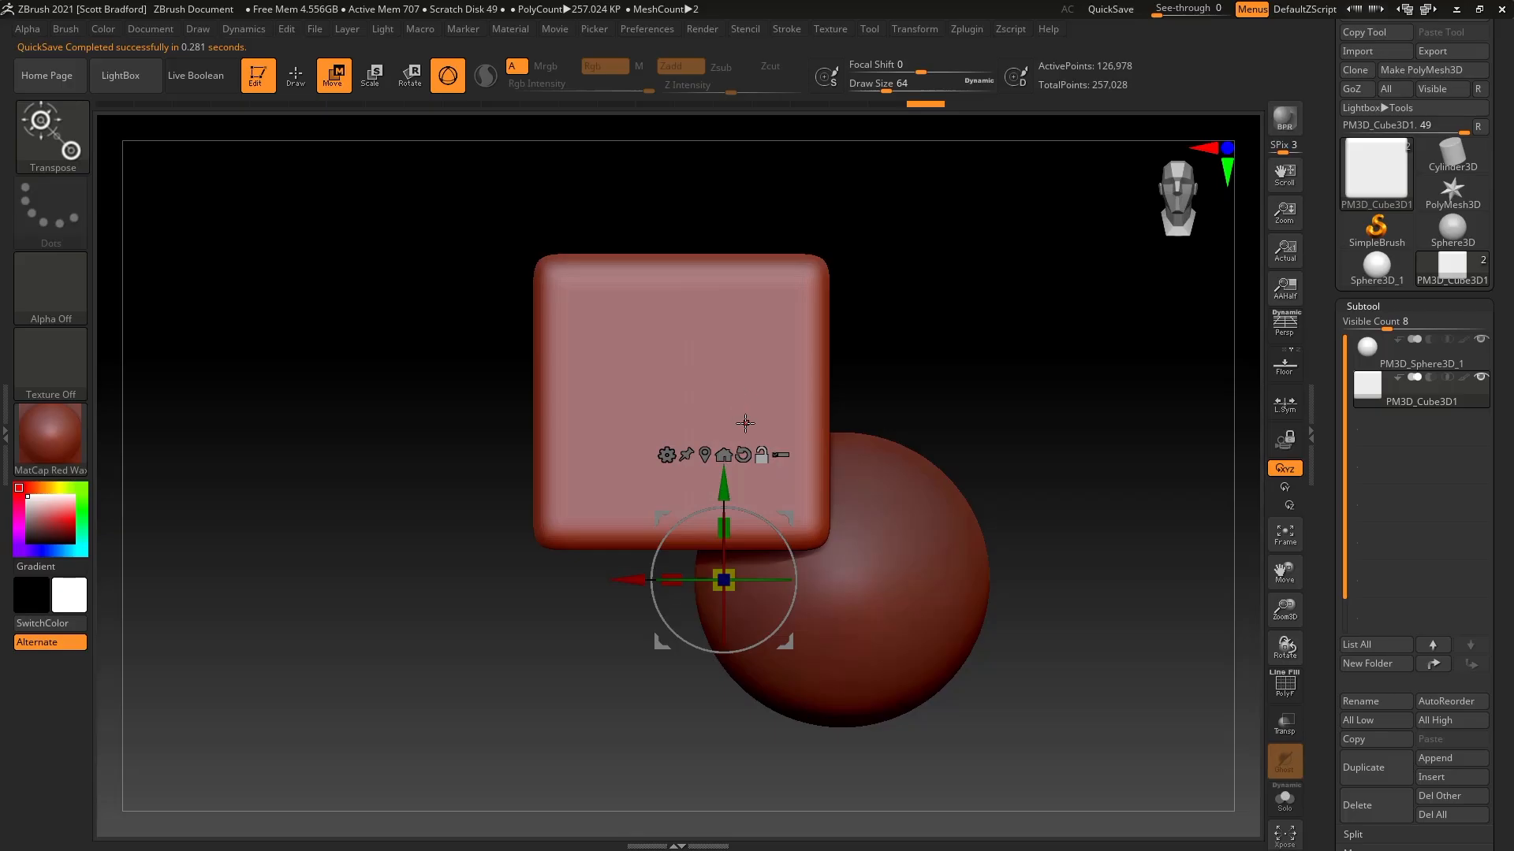
left_click(819, 462)
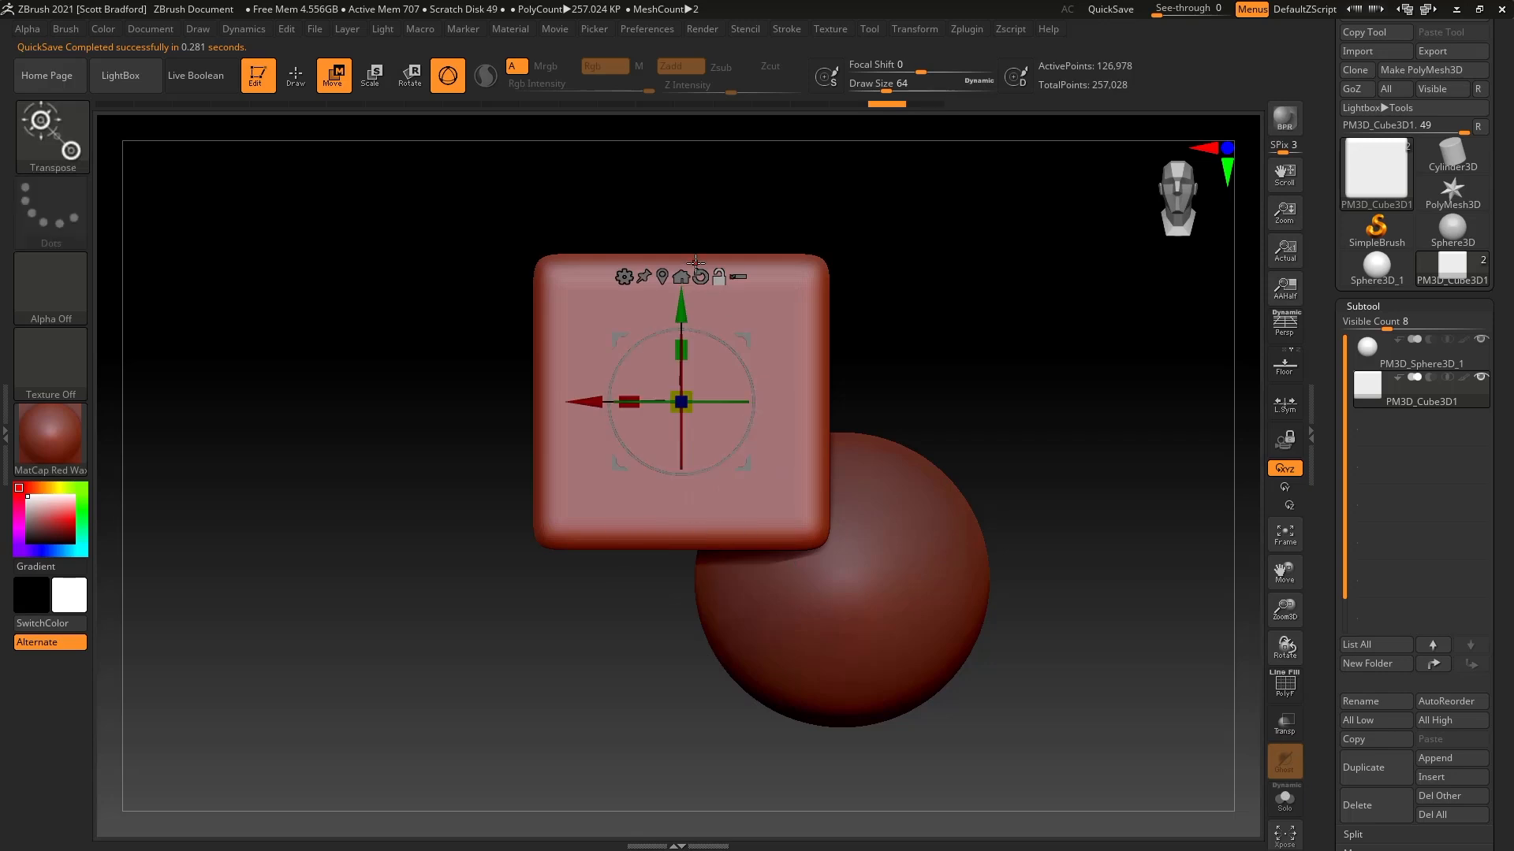
Rotate the cube clockwise in the screen plane with the gizmo's outer ring.
right_click_drag(792, 453, 826, 446)
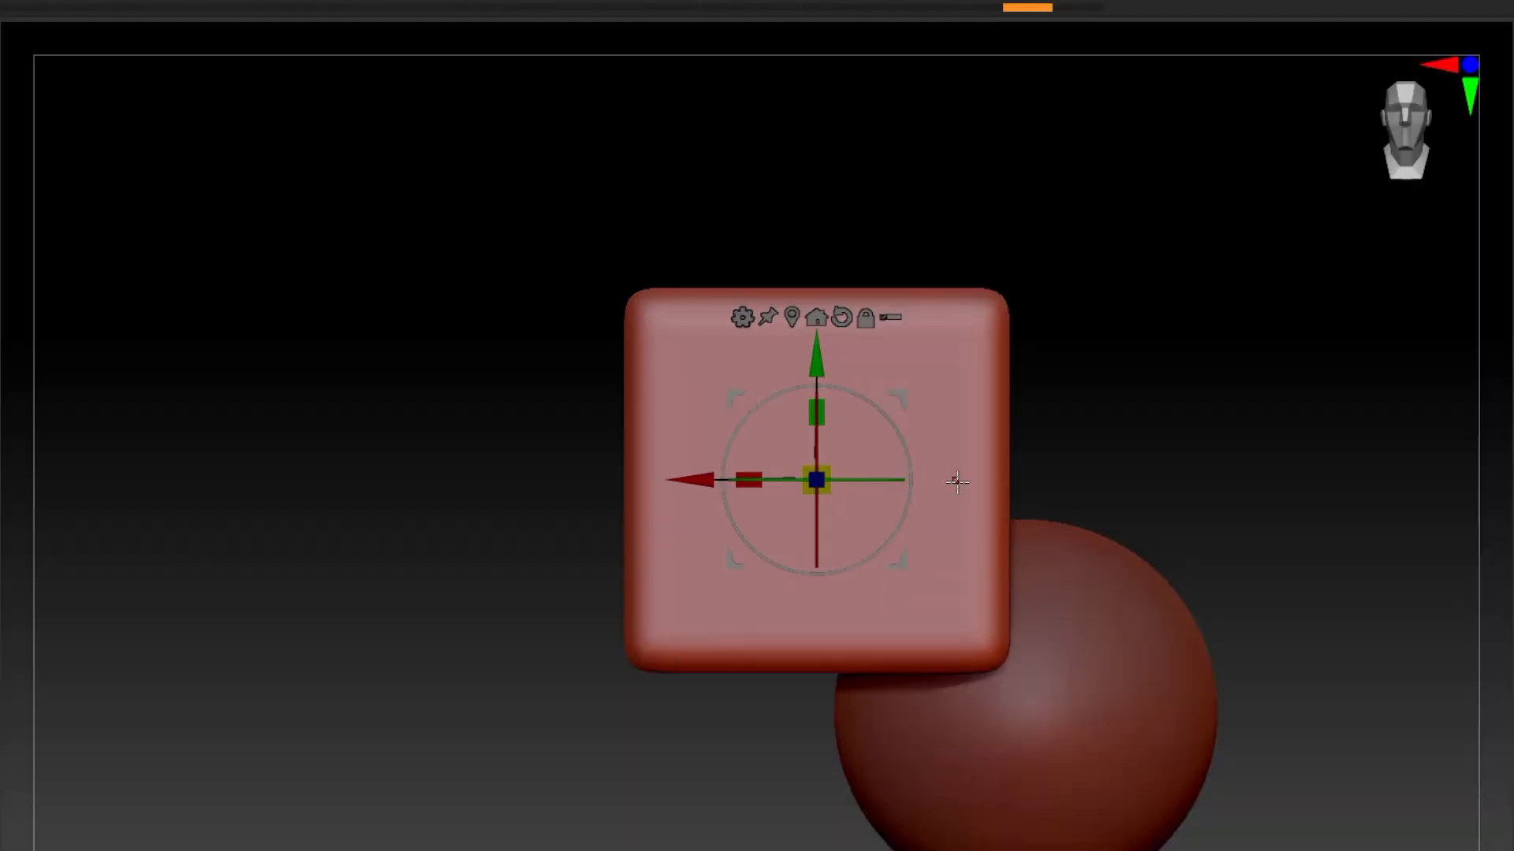
right_click_drag(831, 467, 838, 478)
right_click_drag(964, 493, 960, 496)
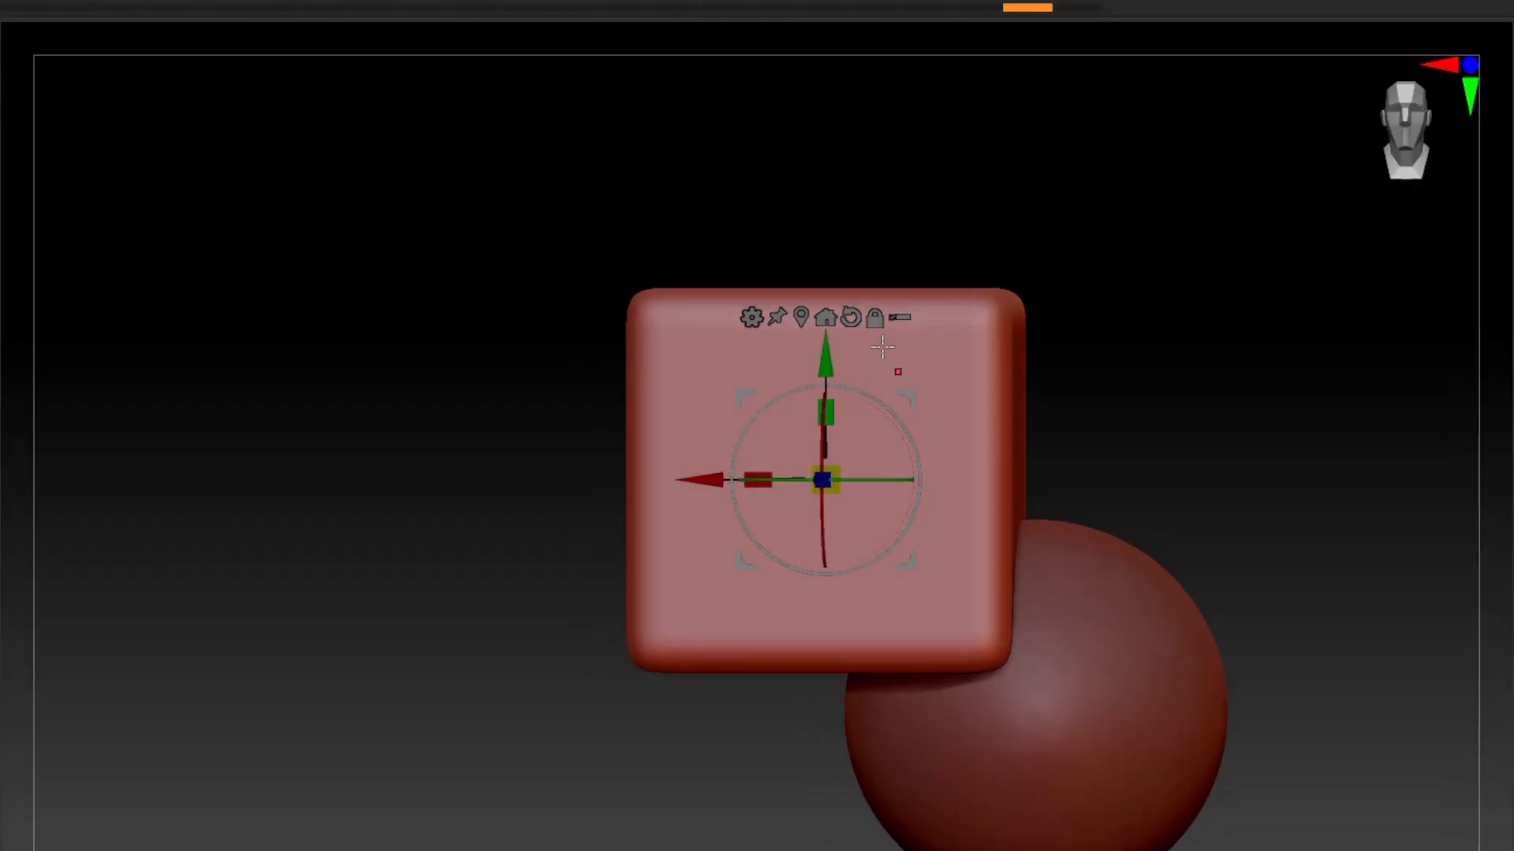
left_click(851, 315)
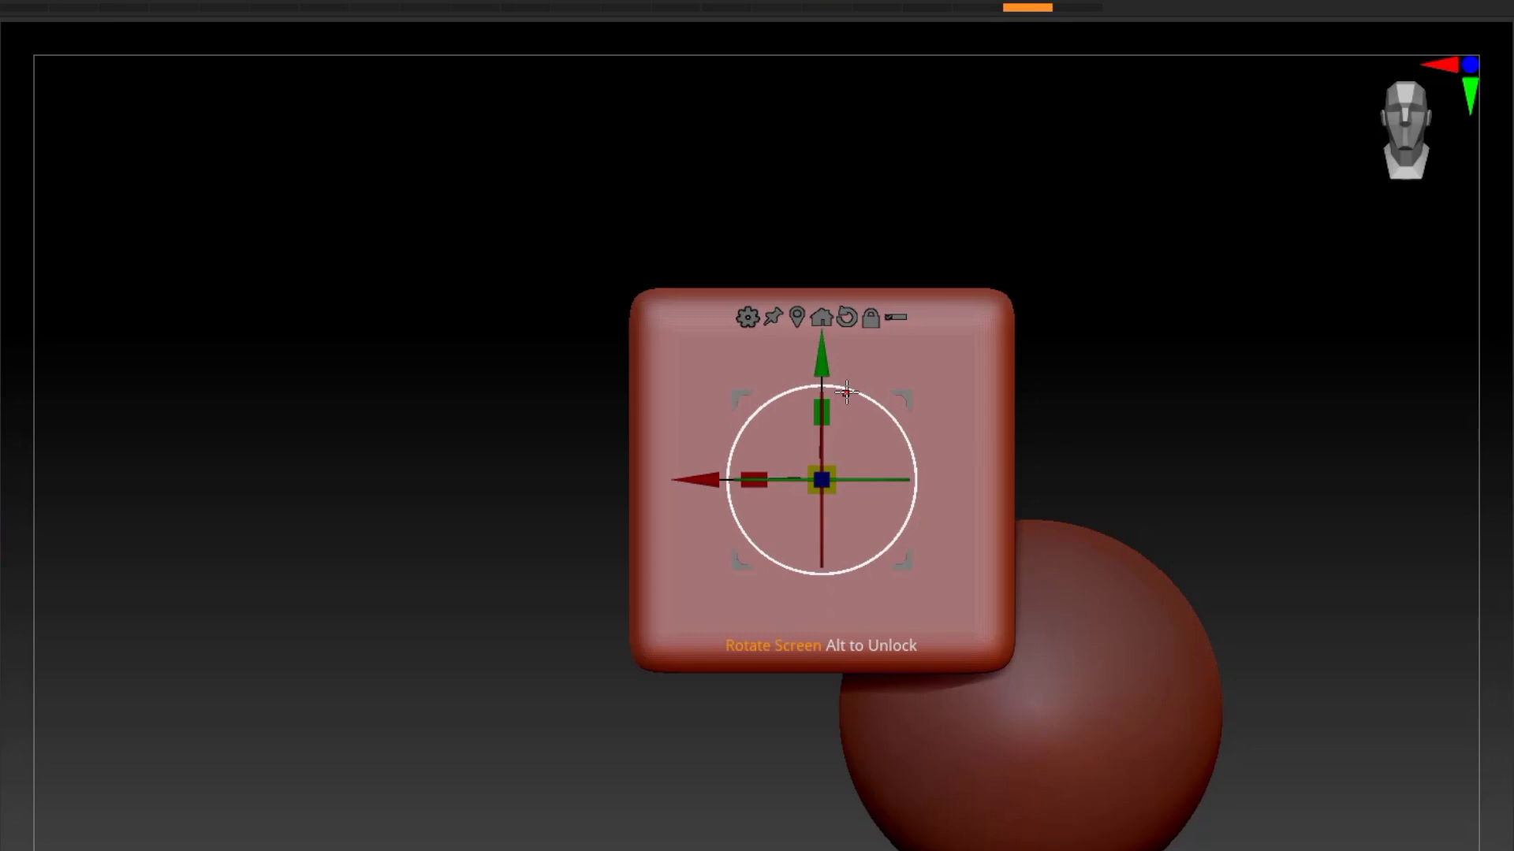
left_click_drag(848, 388, 888, 472)
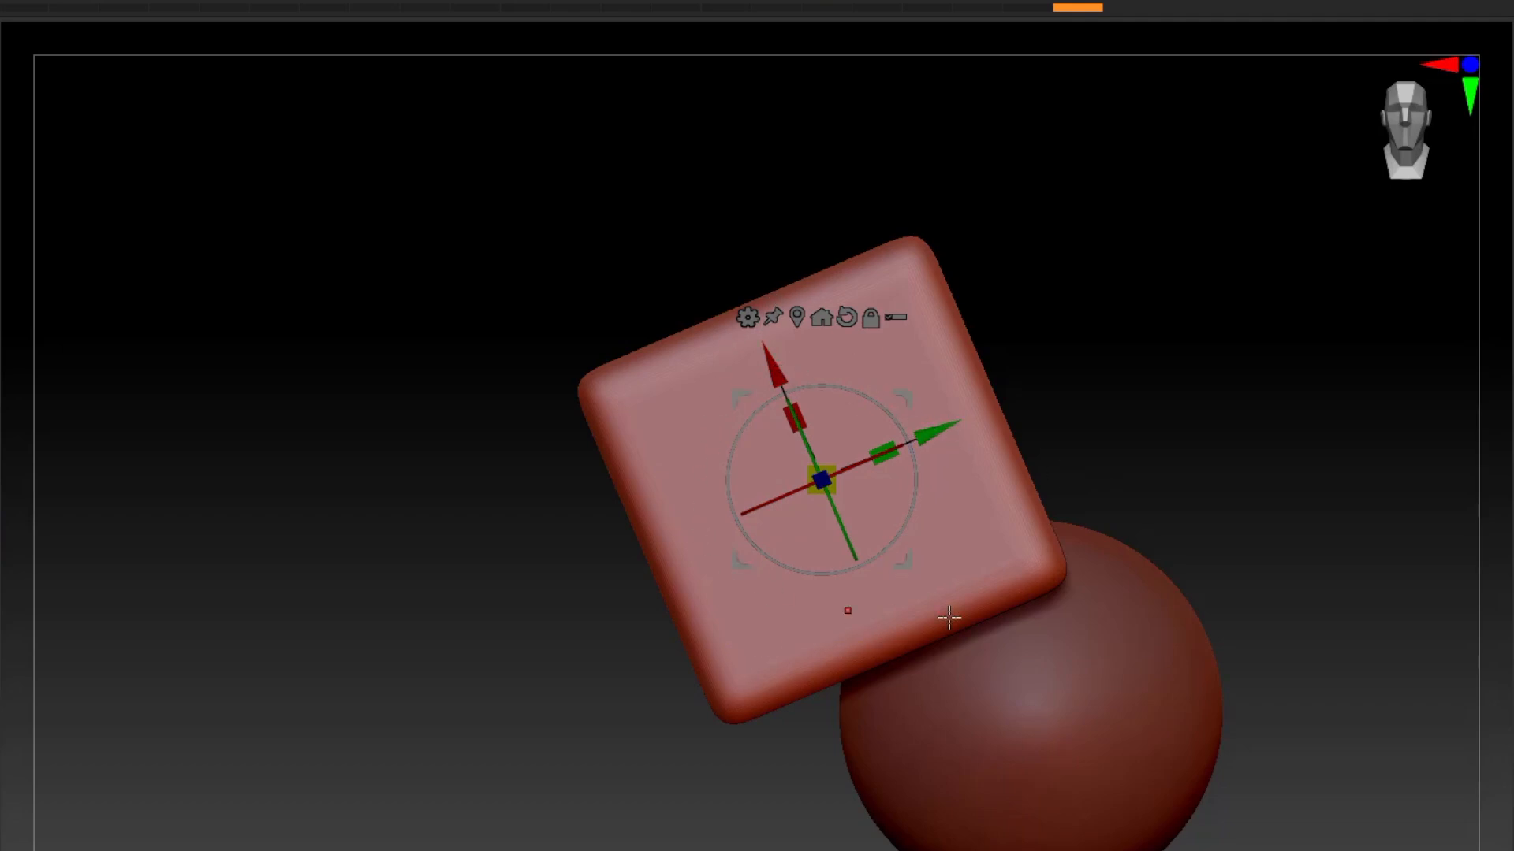
Nudge the rotated cube along its own Y axis, then reset the mesh orientation.
mouse_move(940, 431)
left_mouse_down()
mouse_move(1077, 375)
mouse_move(901, 453)
mouse_move(1104, 373)
mouse_move(868, 464)
mouse_move(1030, 385)
mouse_move(952, 425)
left_mouse_up()
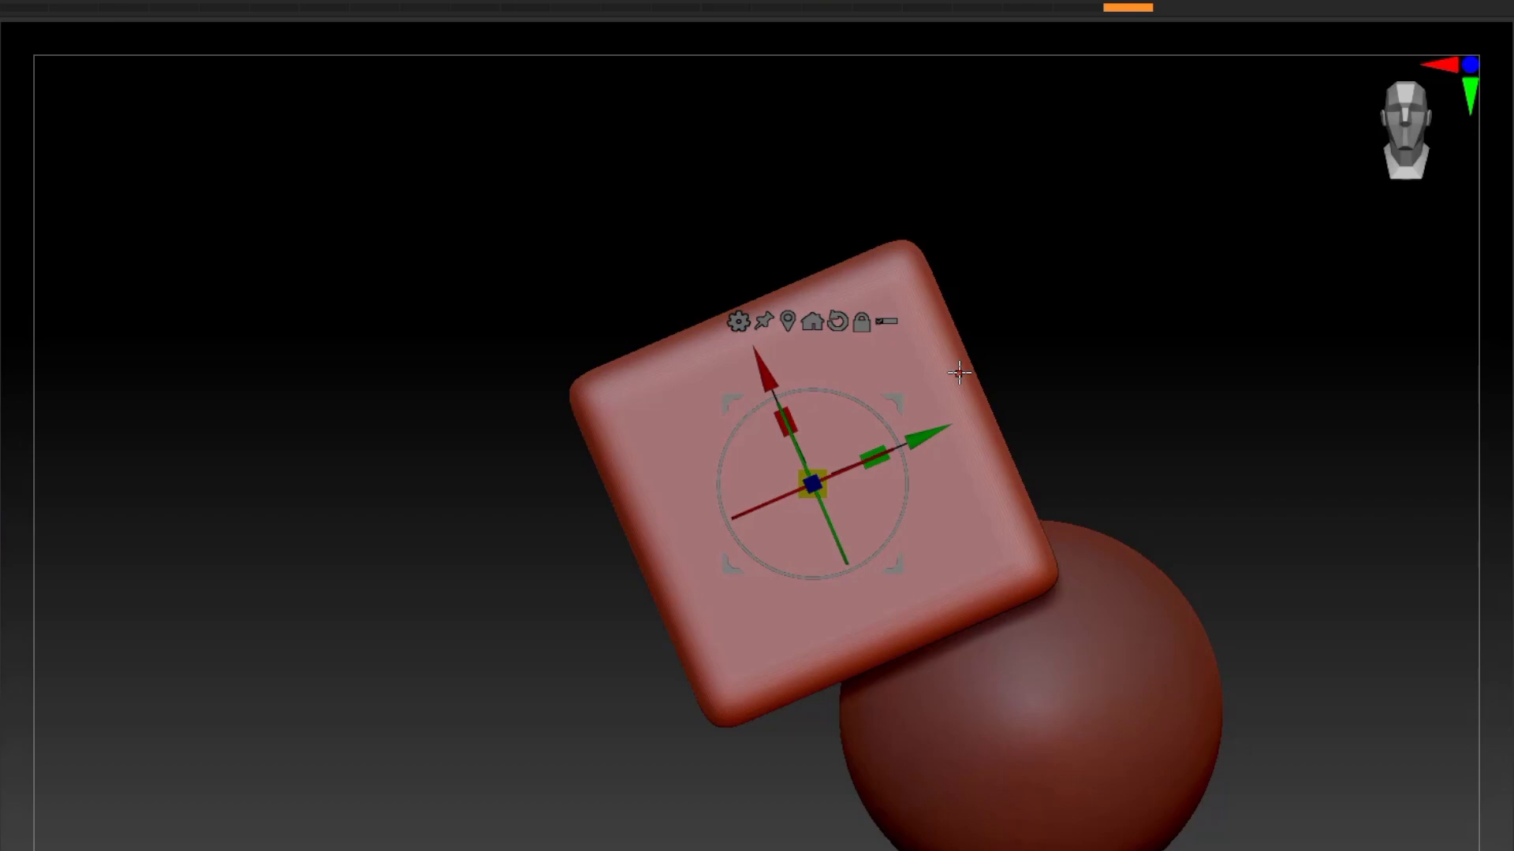
left_click(838, 320)
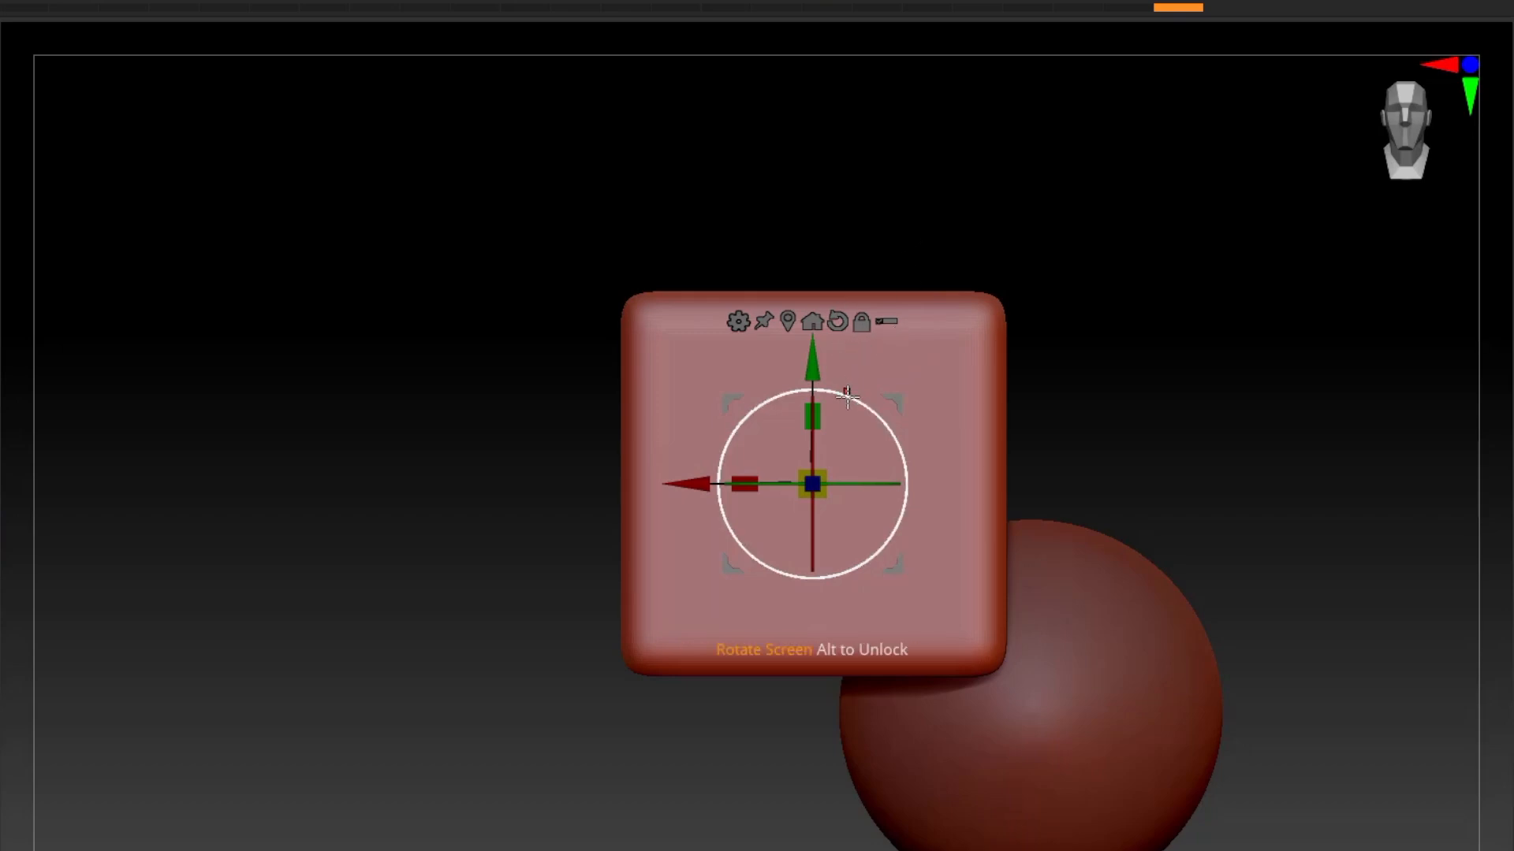
Rotate the cube clockwise in the screen plane, reset only the unlocked gizmo's orientation, relock it and slide the cube along X.
left_click_drag(849, 397, 882, 422)
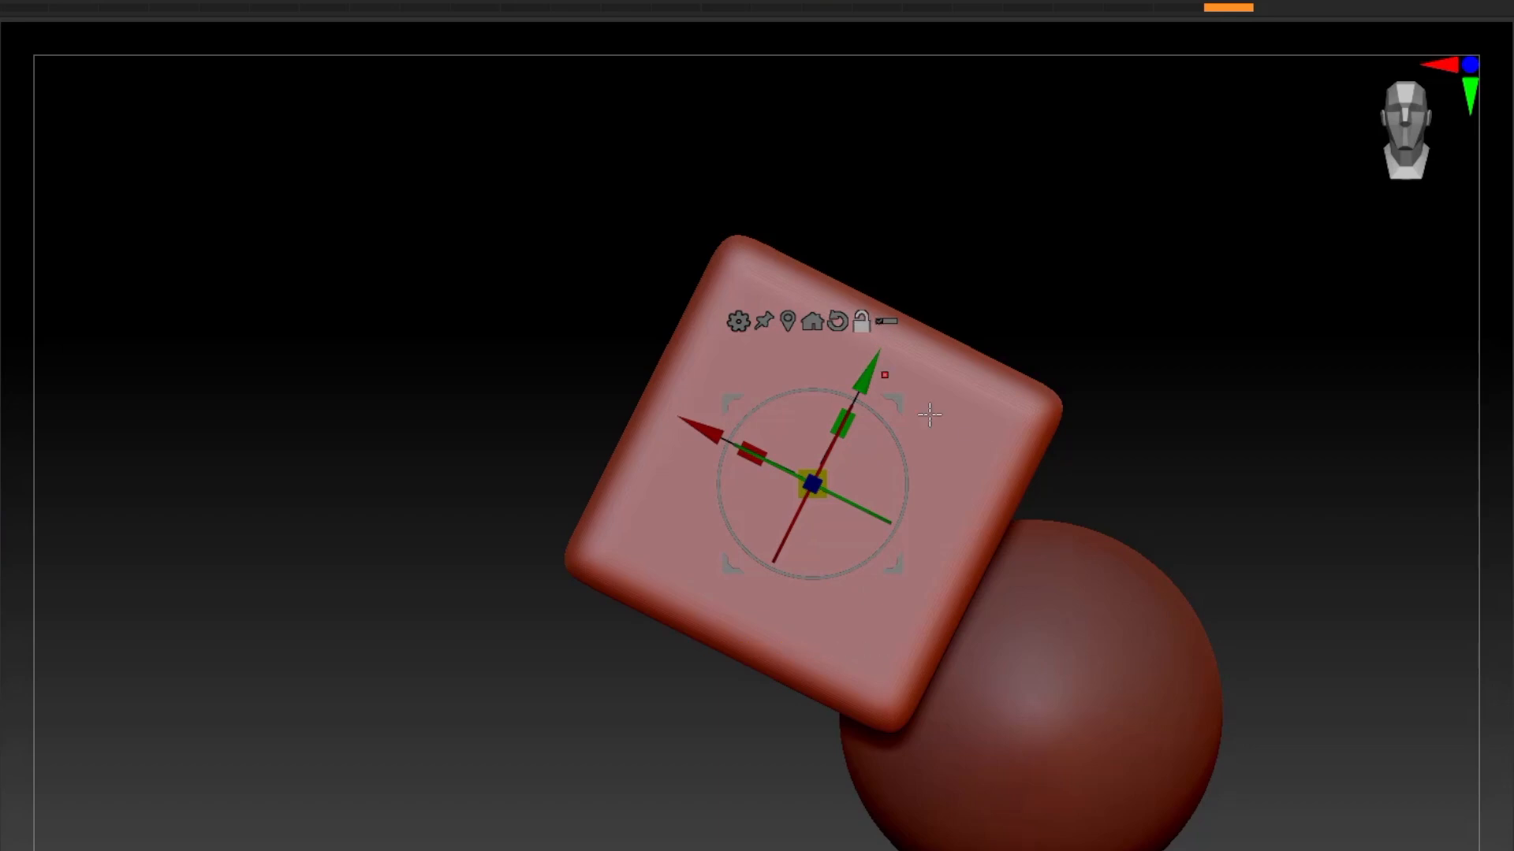
left_click(839, 322)
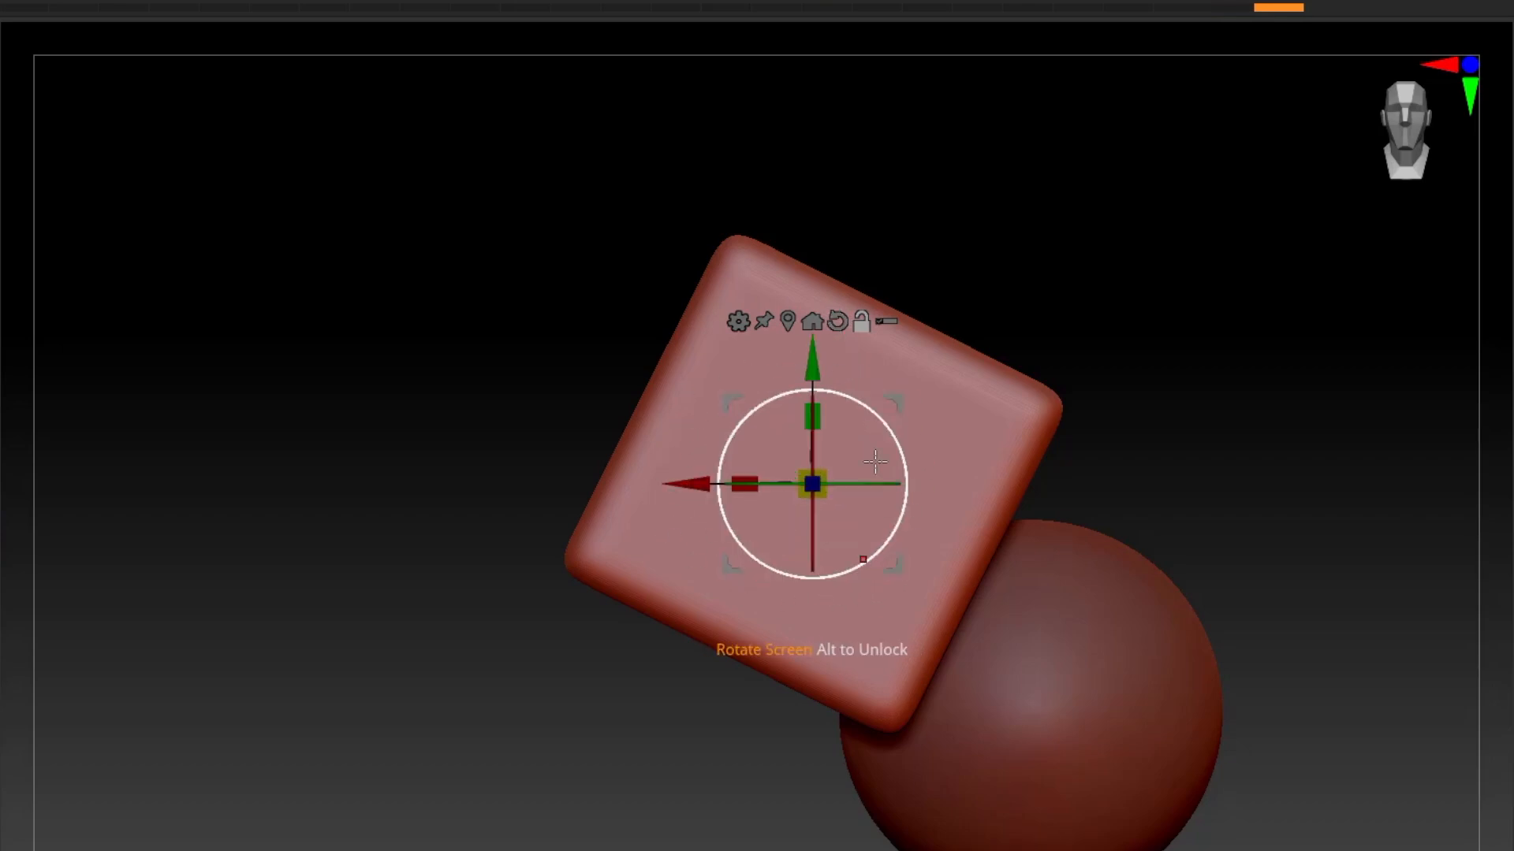
left_click(862, 322)
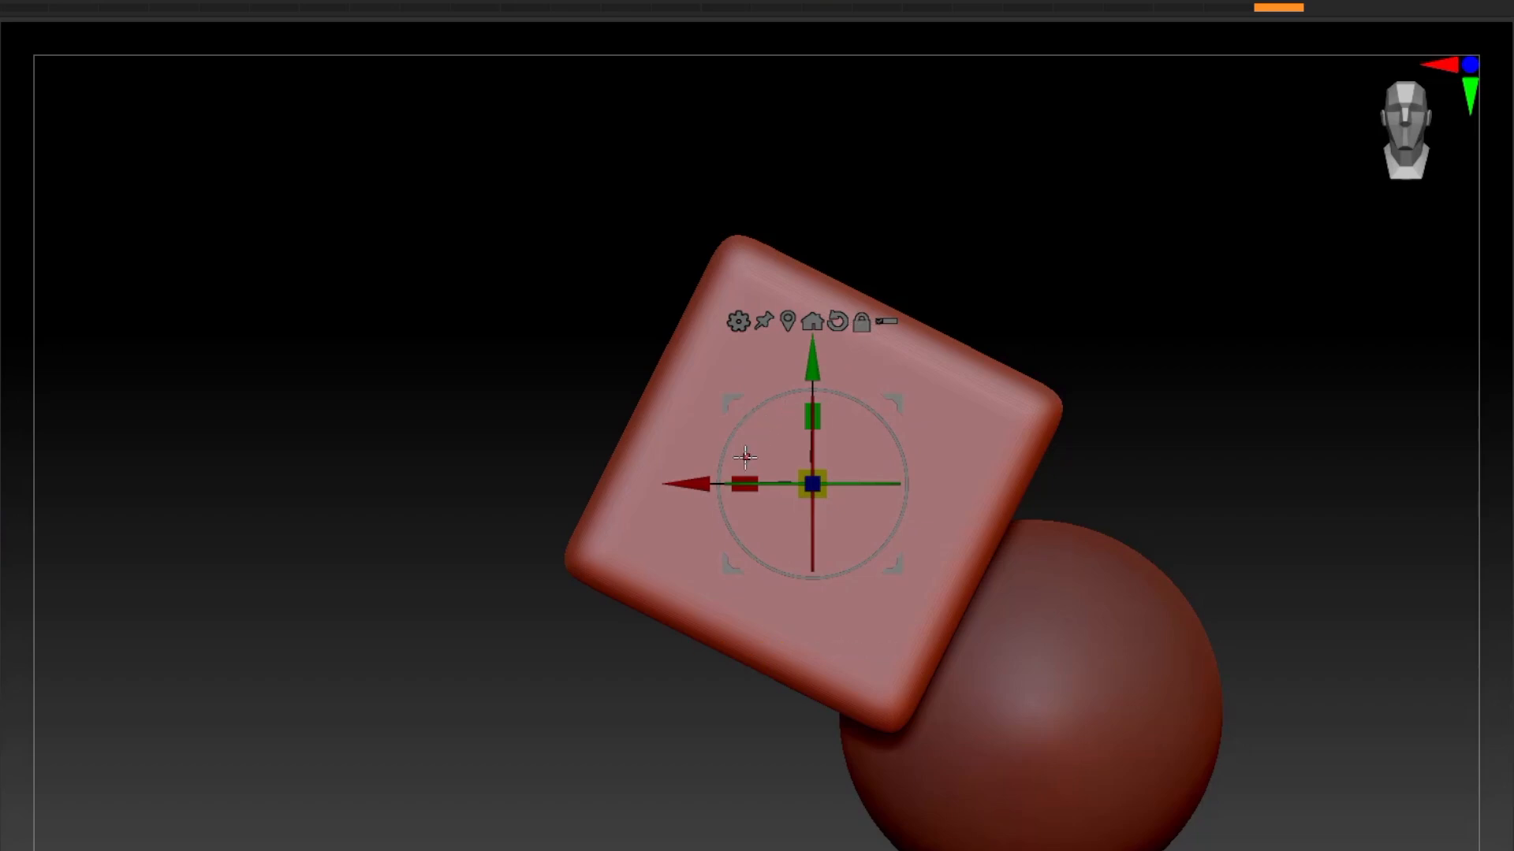
left_click_drag(702, 485, 807, 489)
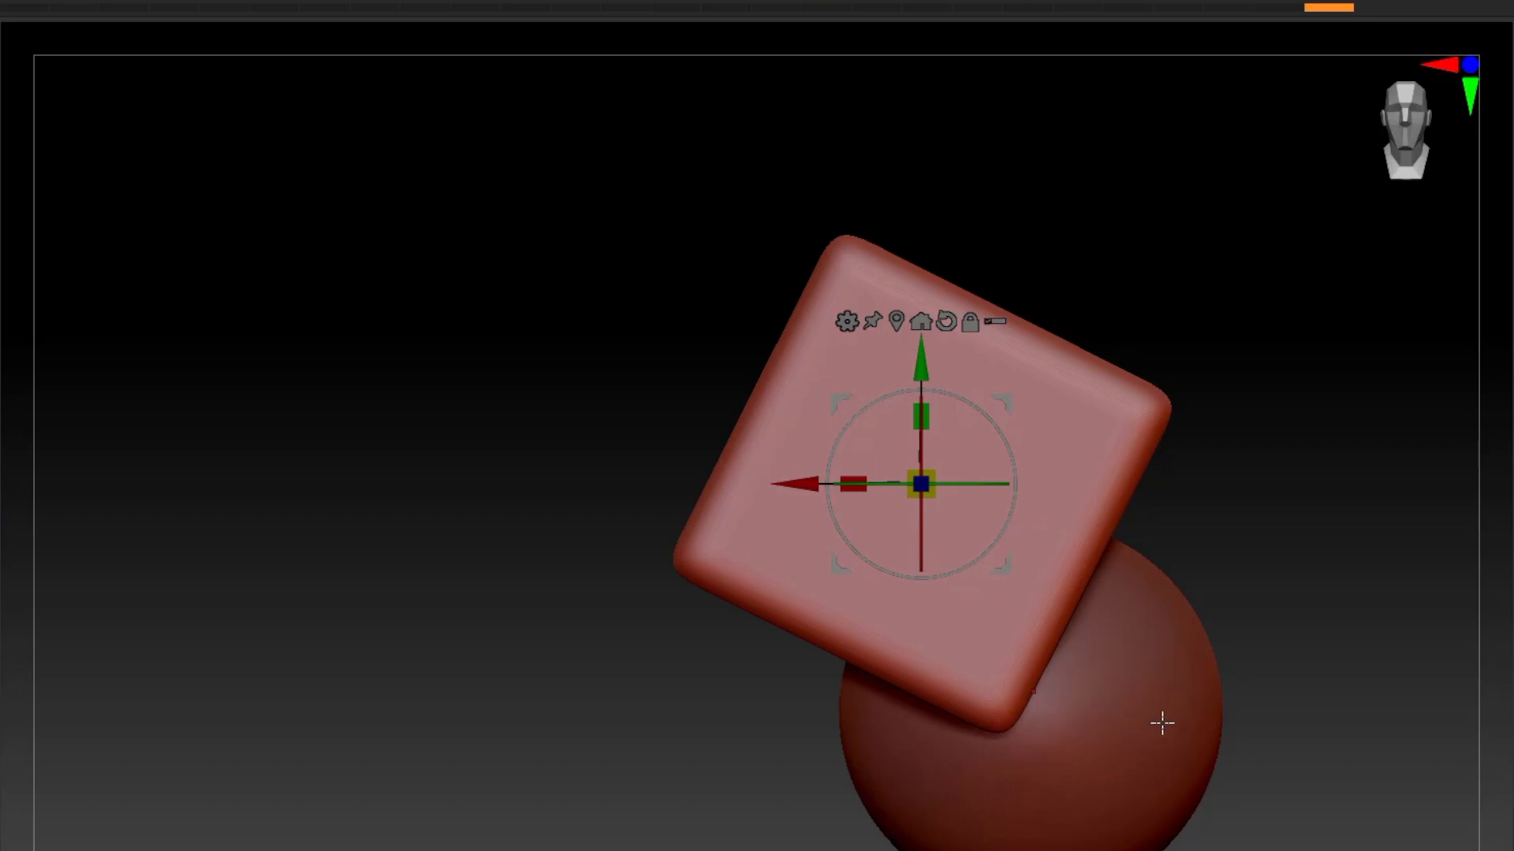
Make the sphere the active subtool, then reselect the cube.
right_click_drag(1129, 621, 979, 548, "alt")
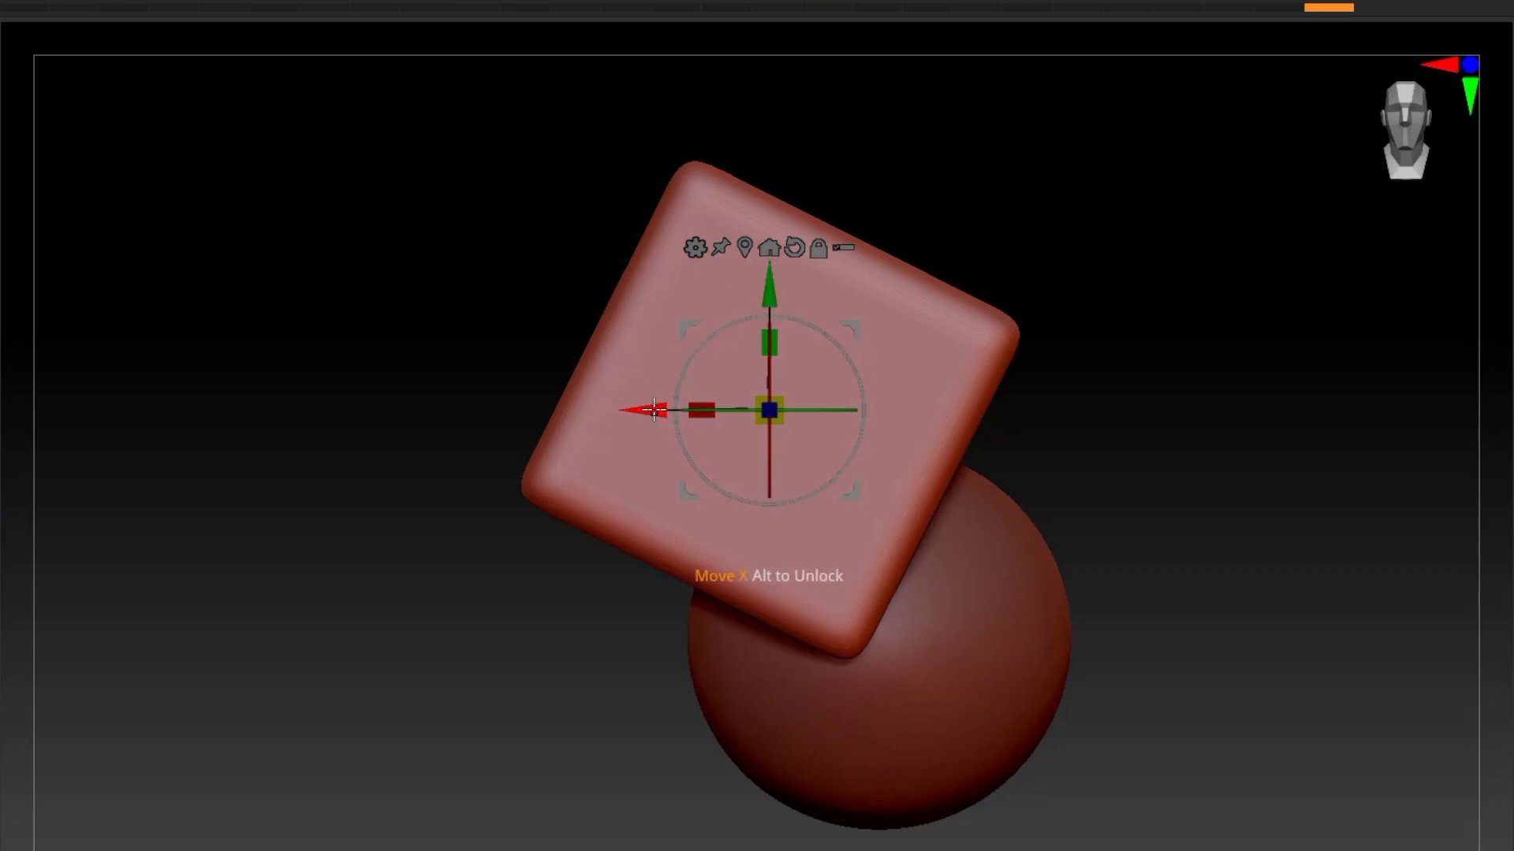
left_click_drag(994, 625, 1024, 609)
left_click_drag(973, 665, 1004, 679, "shift")
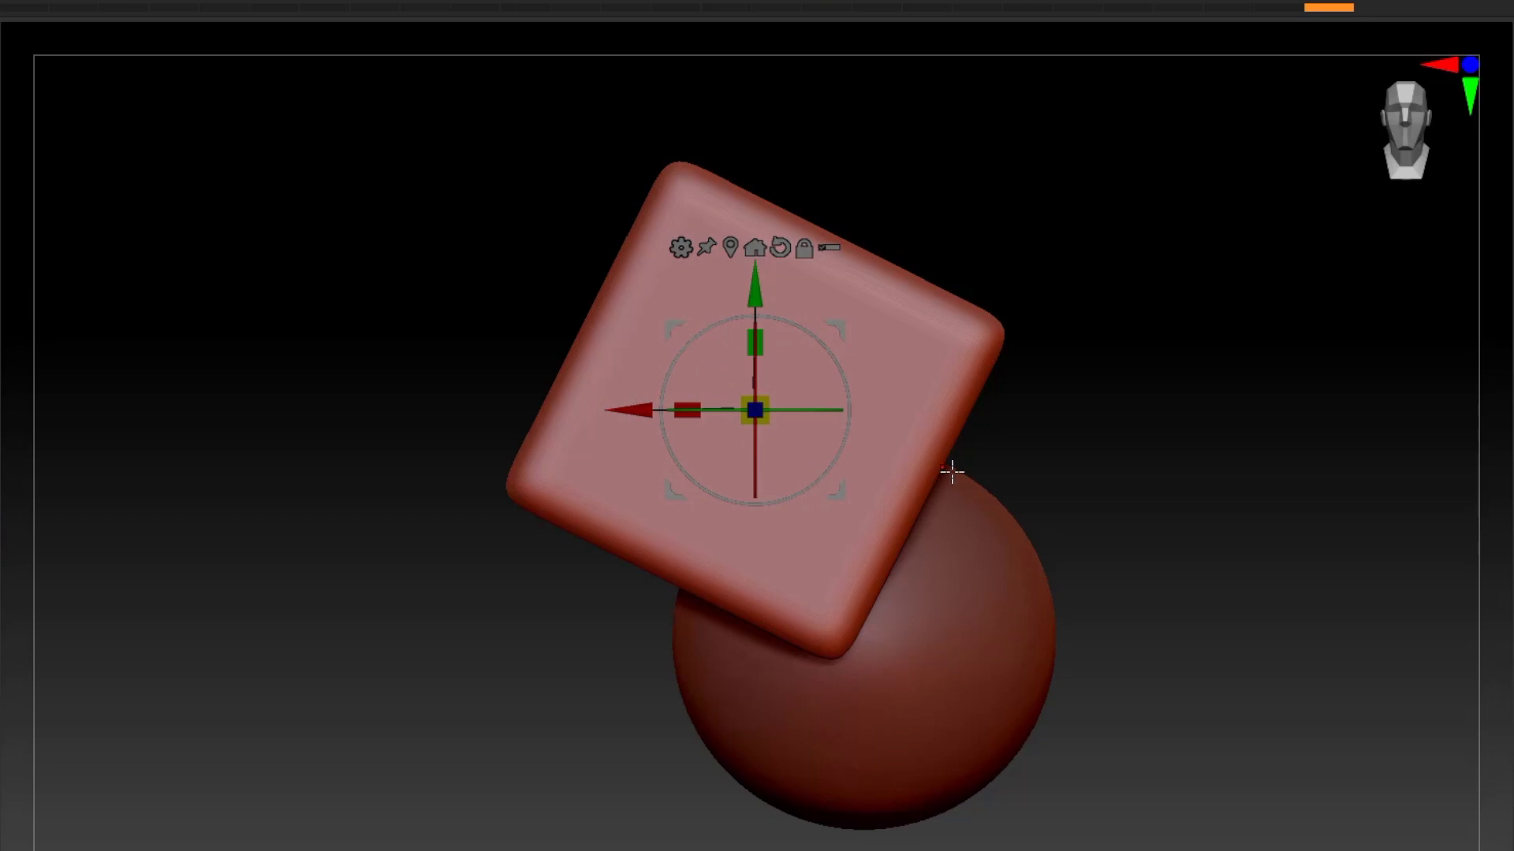
left_click_drag(949, 473, 832, 286, "shift")
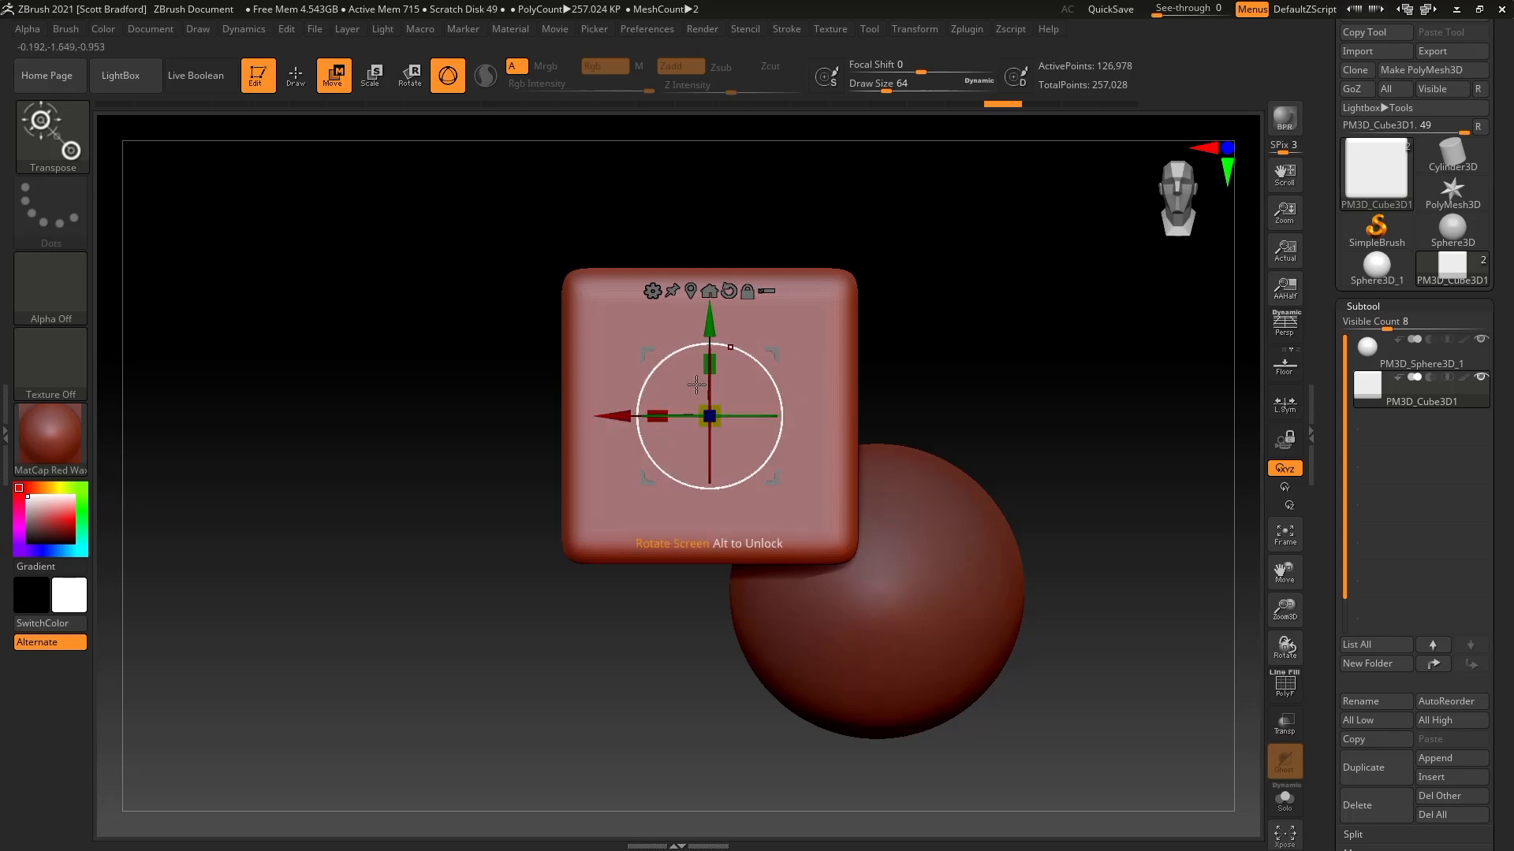
mouse_move(1415, 391)
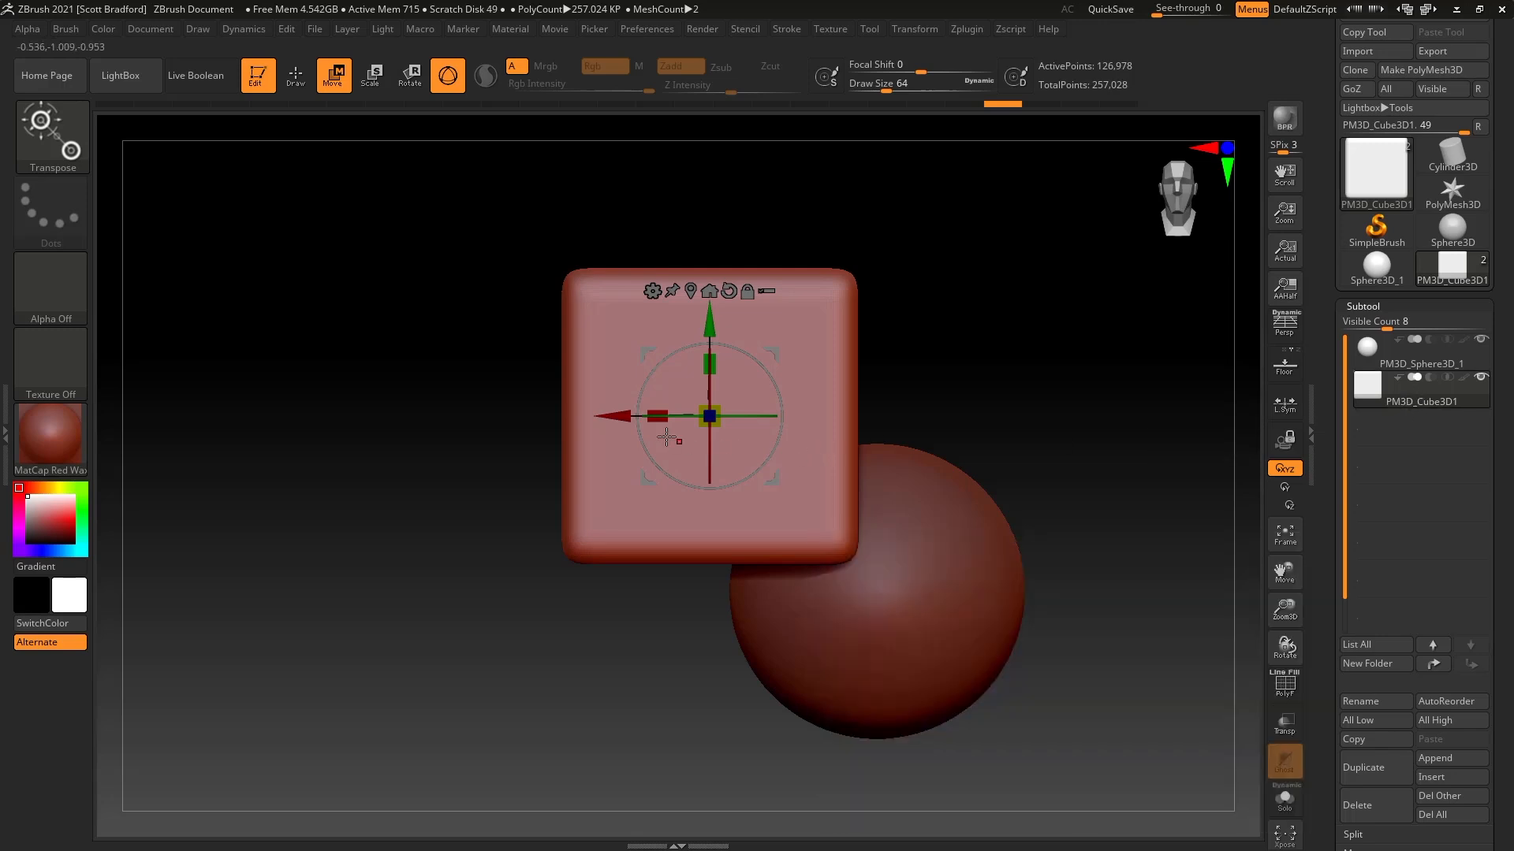
key("Up")
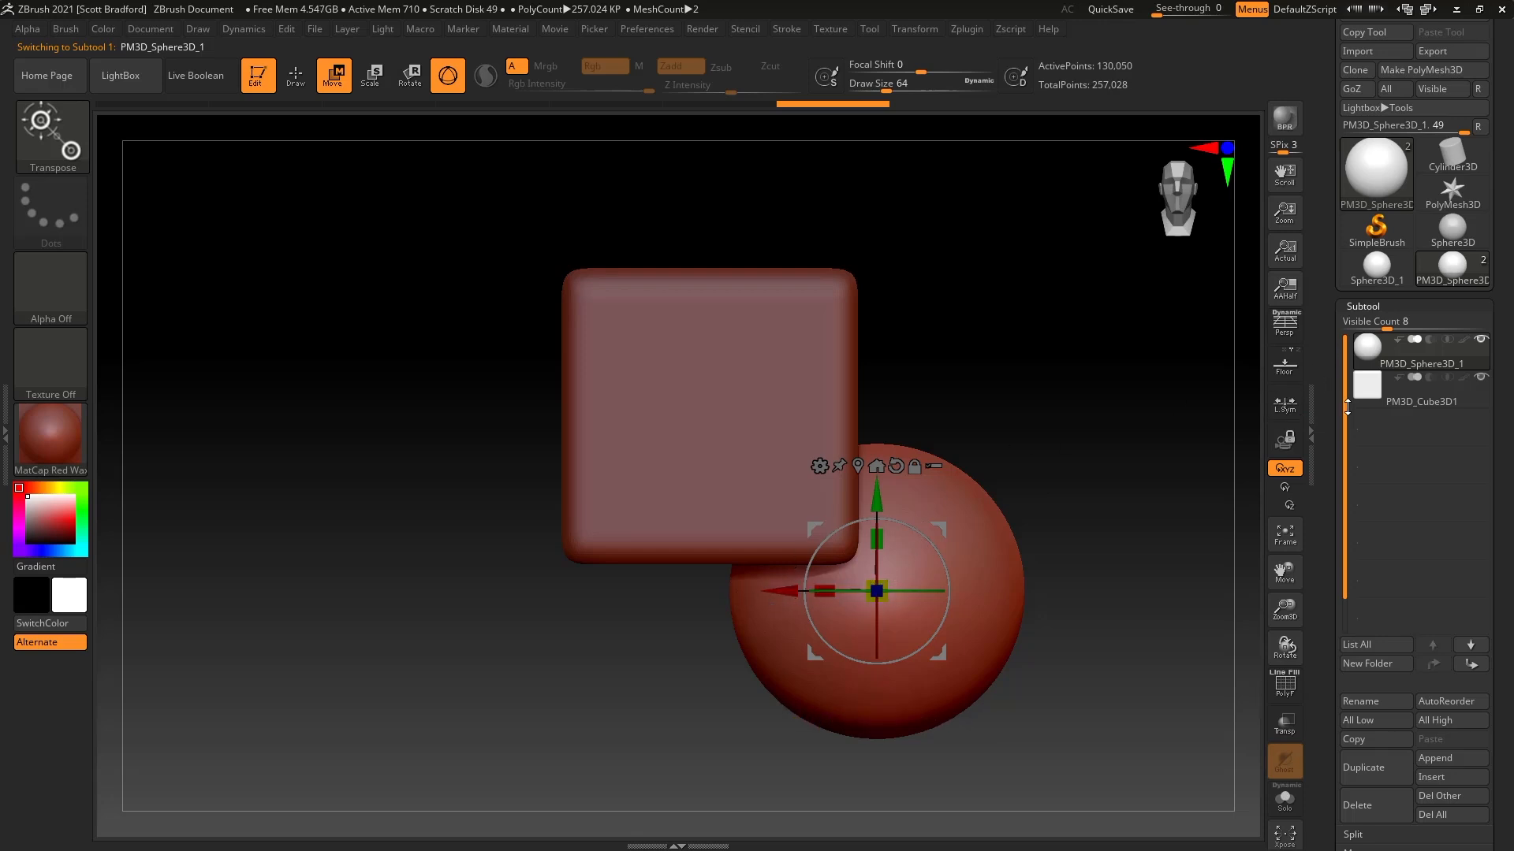
left_click(1370, 398)
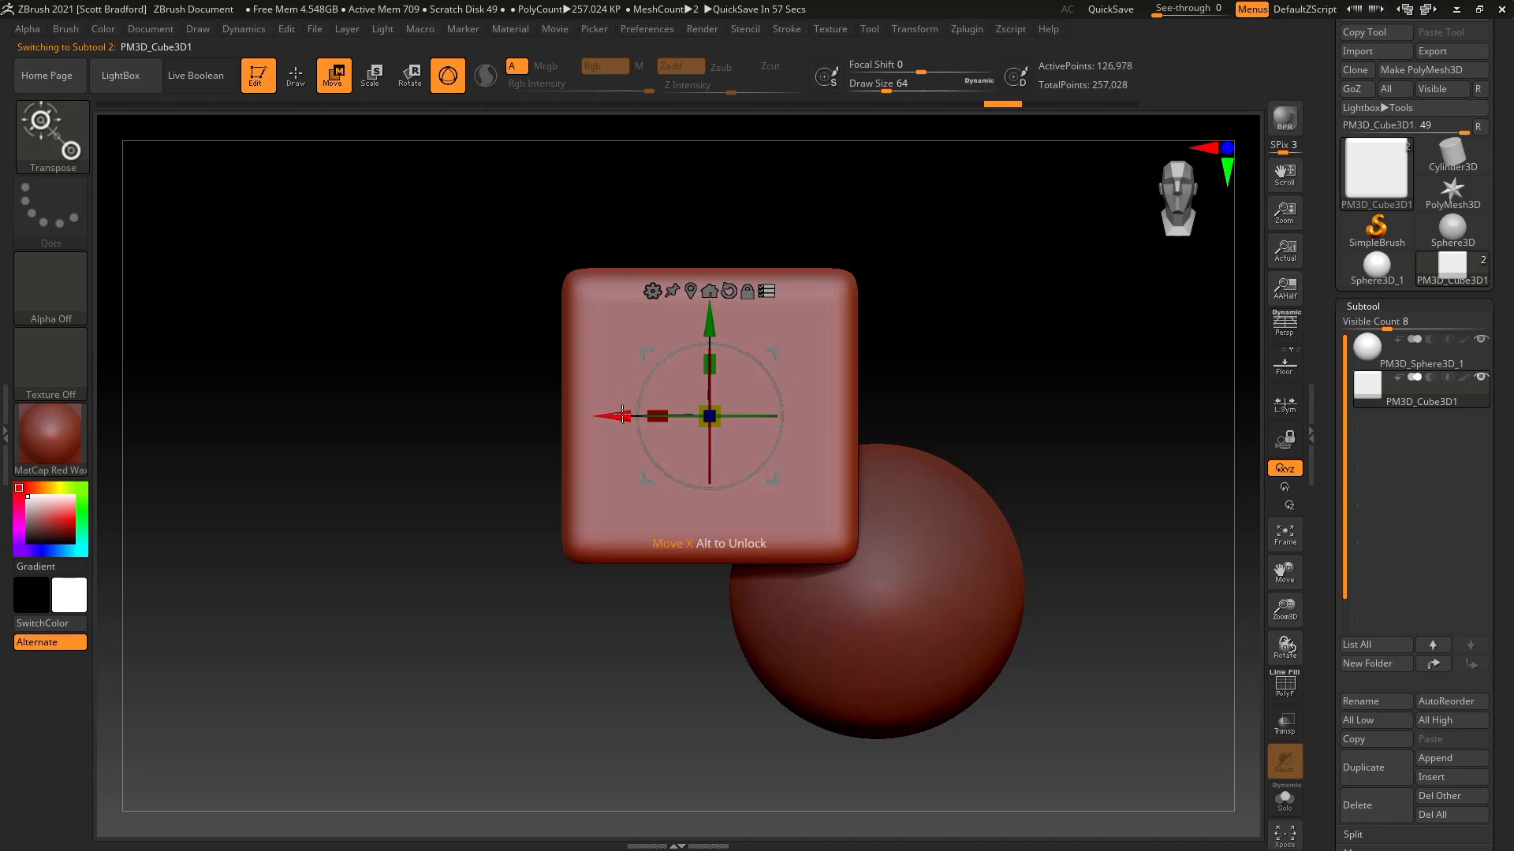
Move the cube and sphere together using the gizmo's Transpose All Selected Subtools mode.
left_click_drag(629, 417, 577, 418)
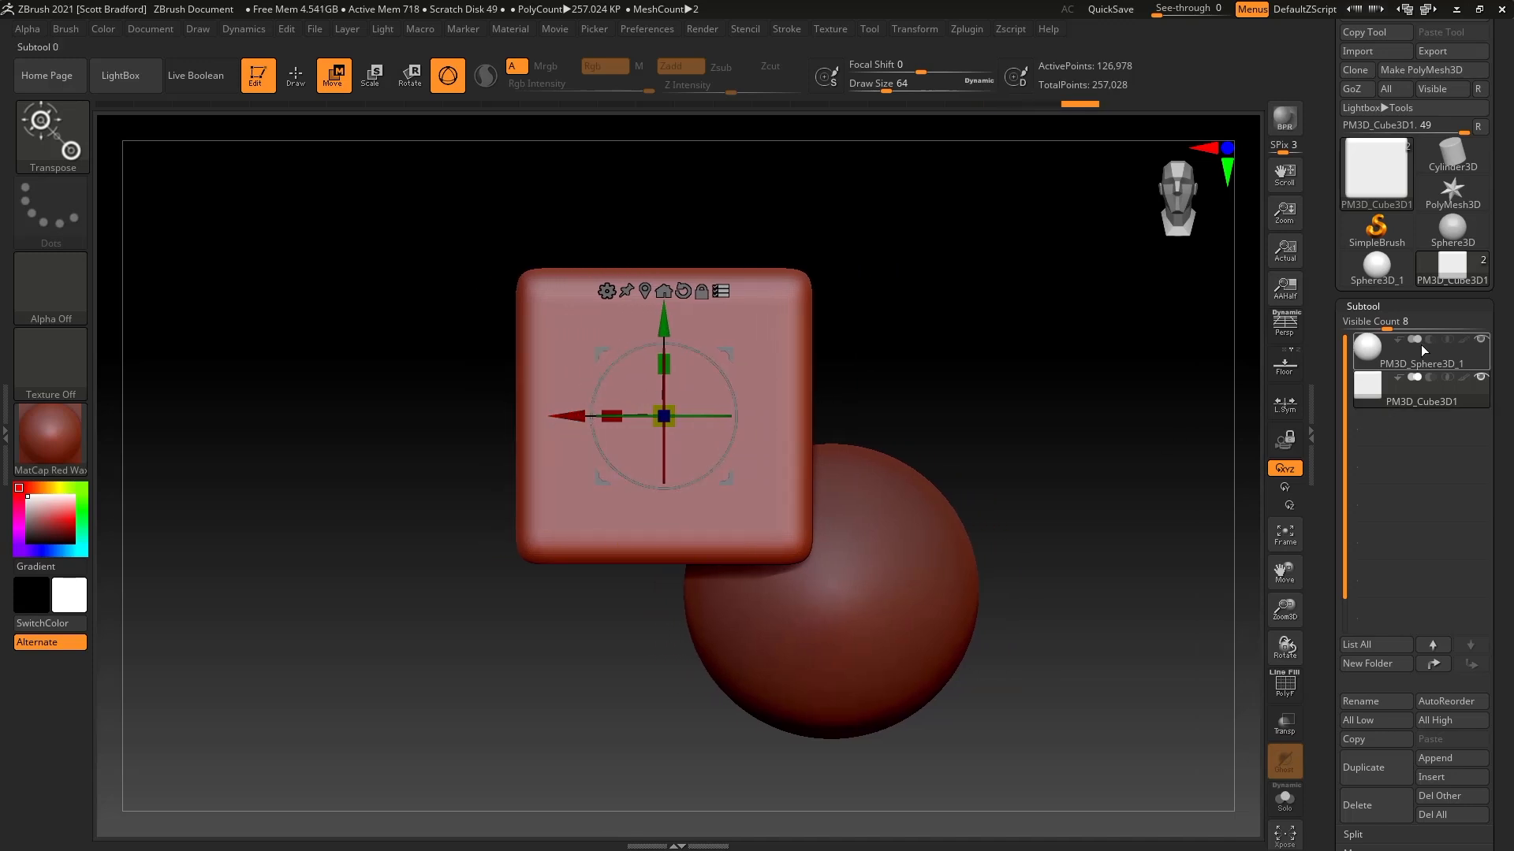
mouse_move(1388, 354)
left_click_drag(569, 415, 595, 415)
left_click_drag(642, 368, 616, 413)
Exclude the sphere from the multi-subtool transpose selection and shift only the cube along X toward the sphere.
key("ctrl+z")
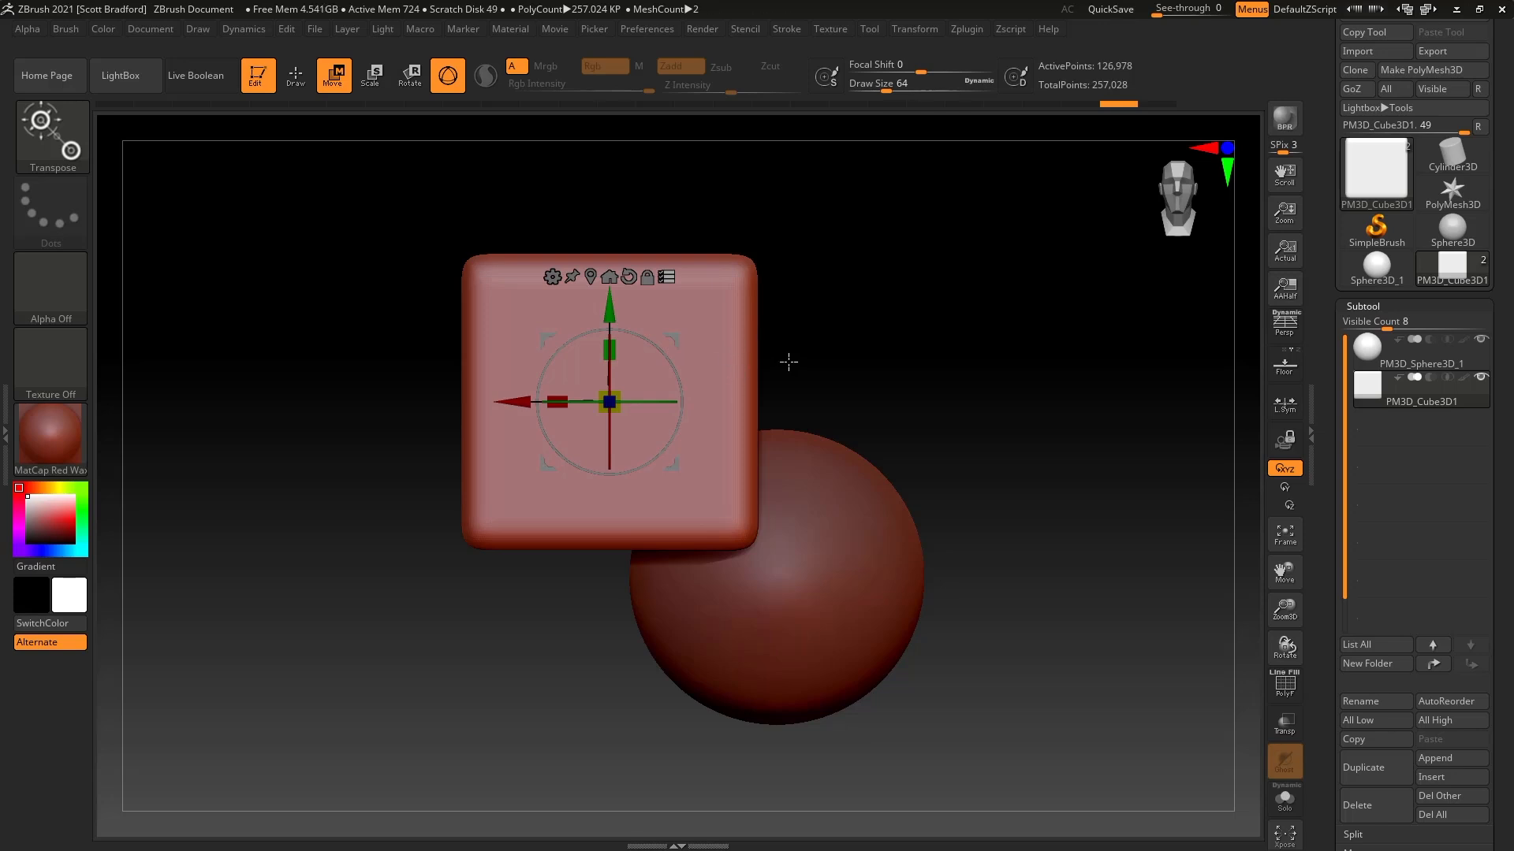
key("ctrl")
key("shift")
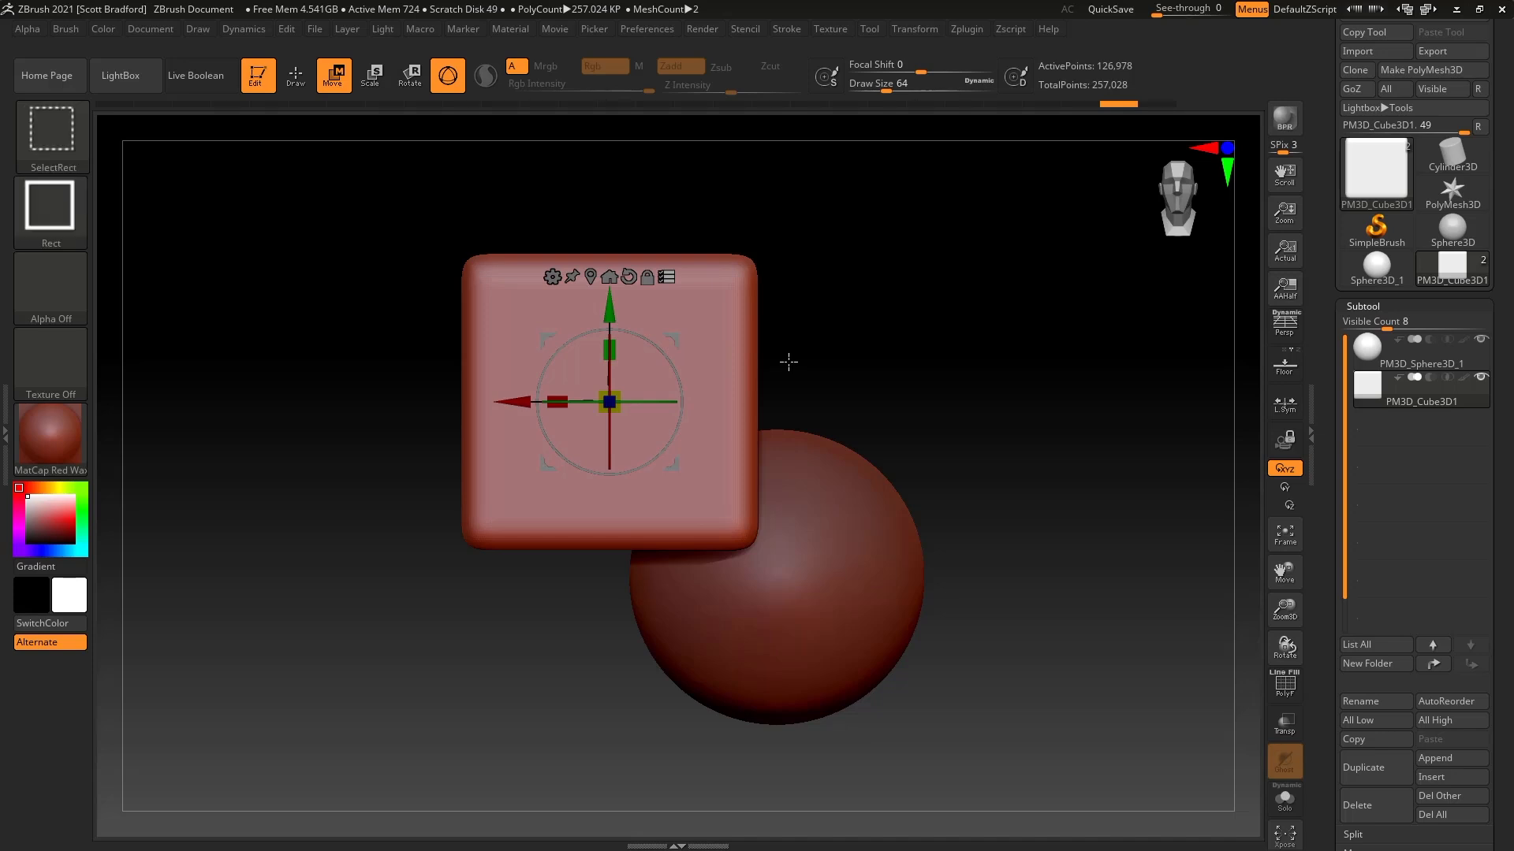
left_click(721, 345, "ctrl+shift")
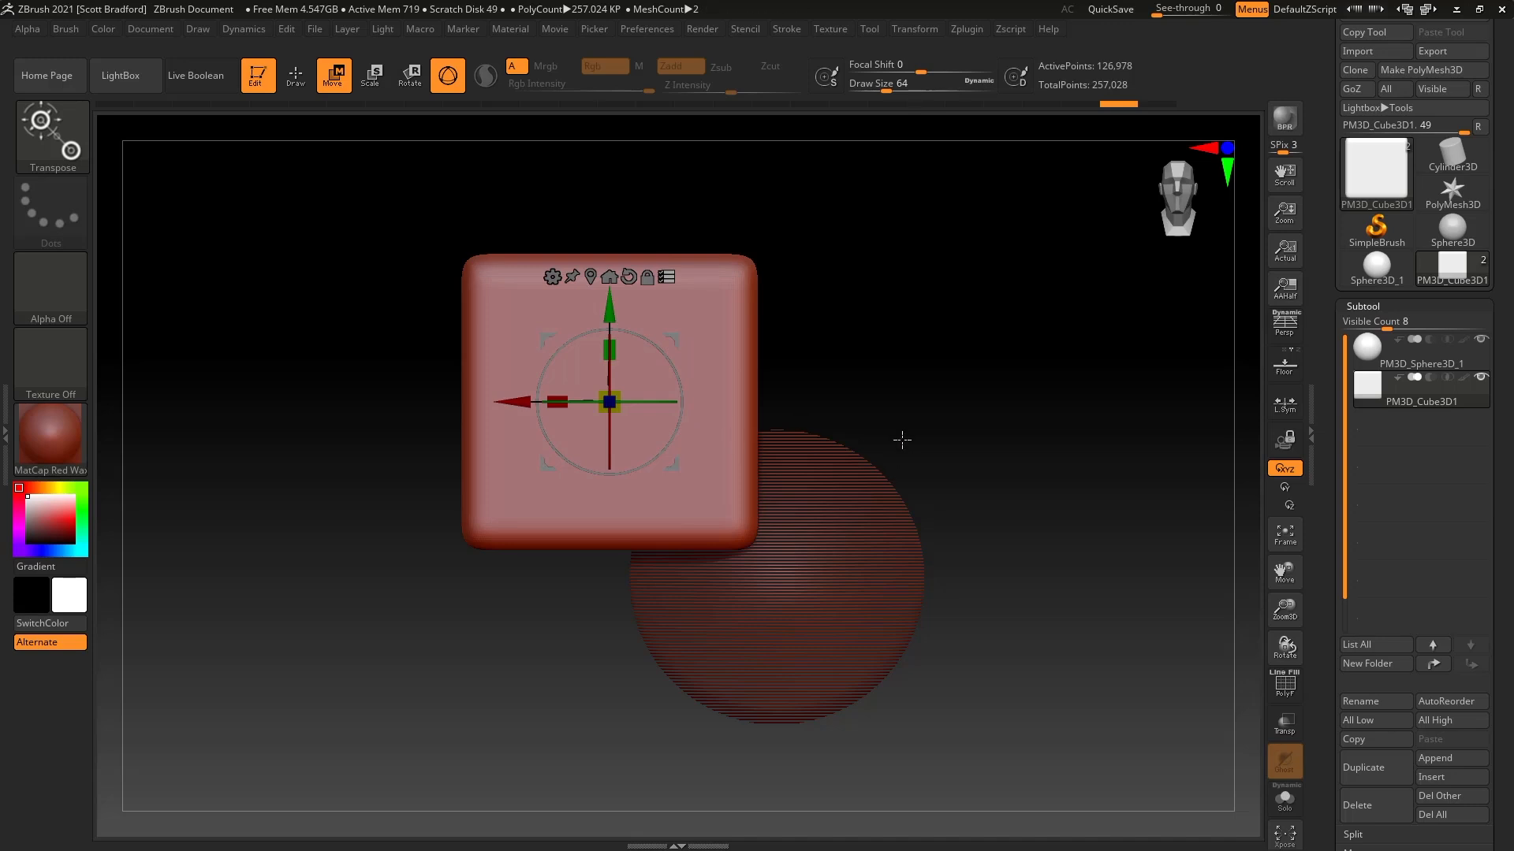
mouse_move(512, 398)
left_mouse_down()
mouse_move(630, 397)
mouse_move(504, 389)
mouse_move(538, 389)
left_mouse_up()
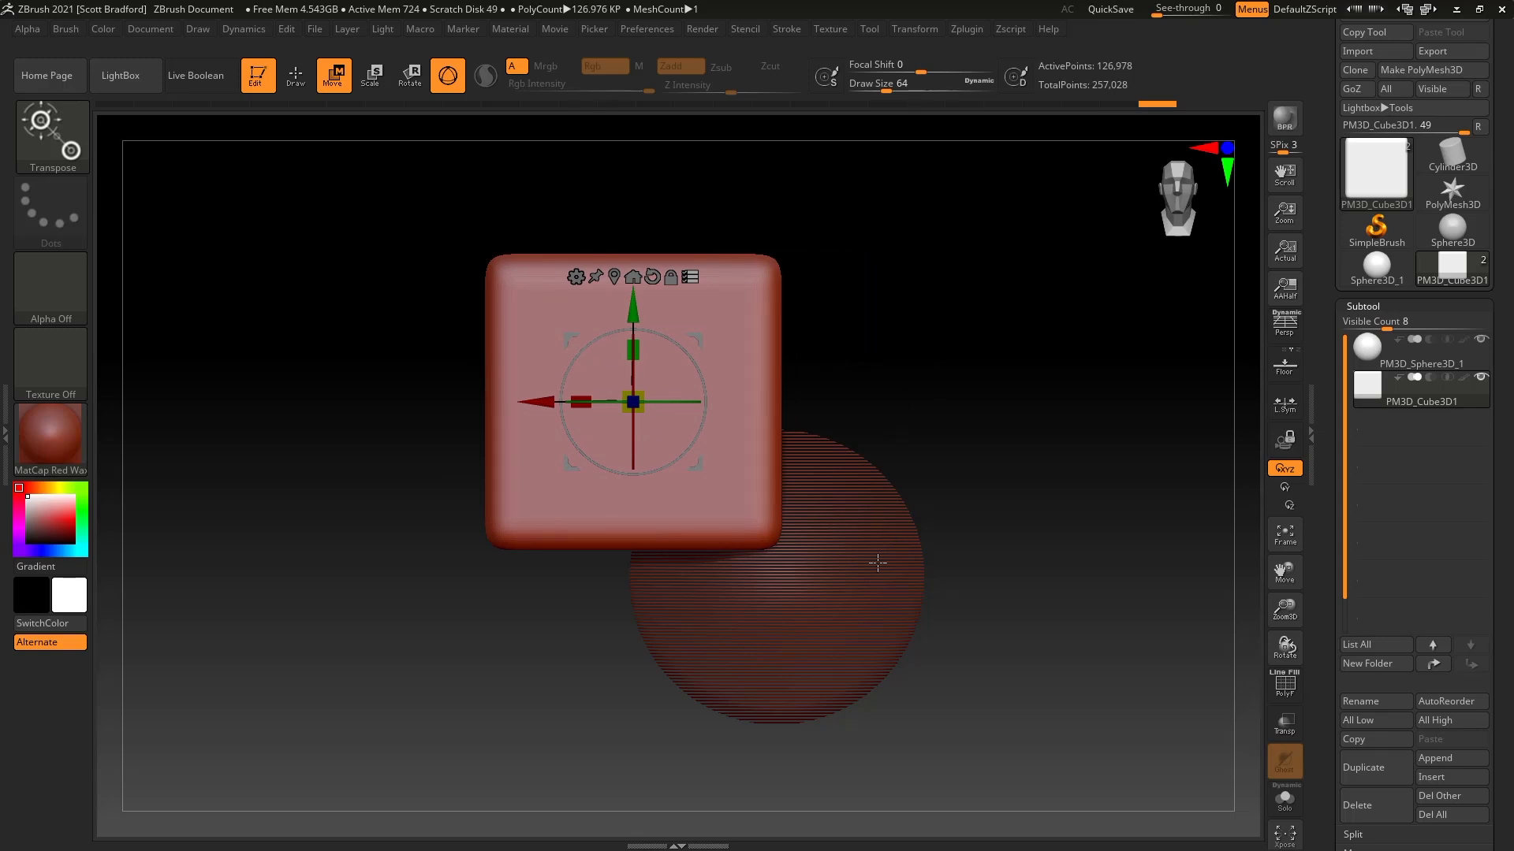
Include the sphere in the transpose selection again and move both subtools together along X.
key("ctrl+shift")
left_click_drag(952, 258, 1081, 406, "ctrl+shift")
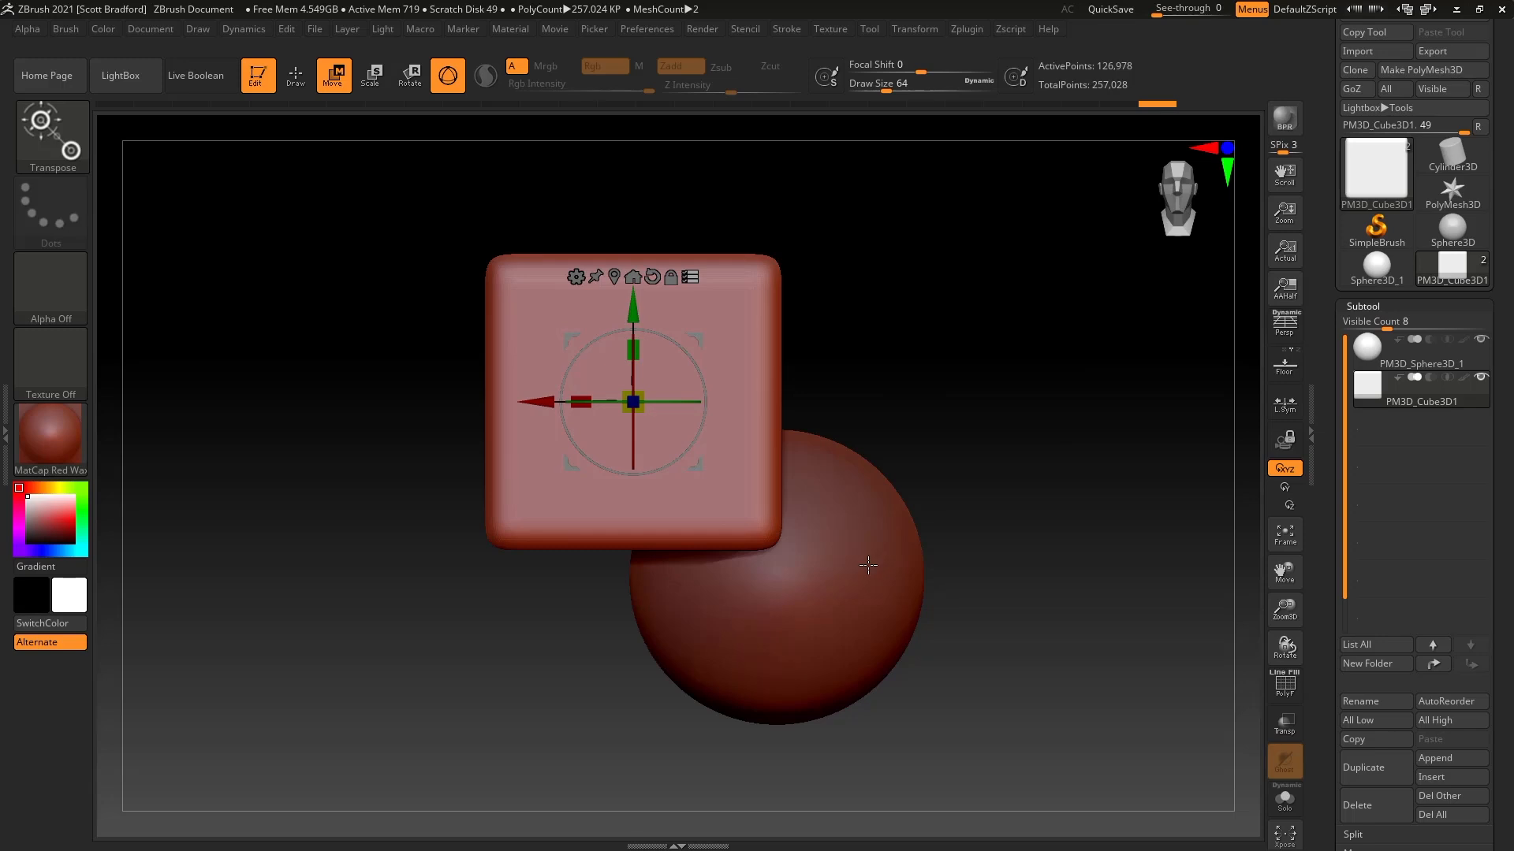
mouse_move(548, 414)
left_mouse_down()
mouse_move(605, 414)
mouse_move(489, 413)
mouse_move(616, 414)
mouse_move(526, 414)
mouse_move(613, 414)
mouse_move(576, 414)
left_mouse_up()
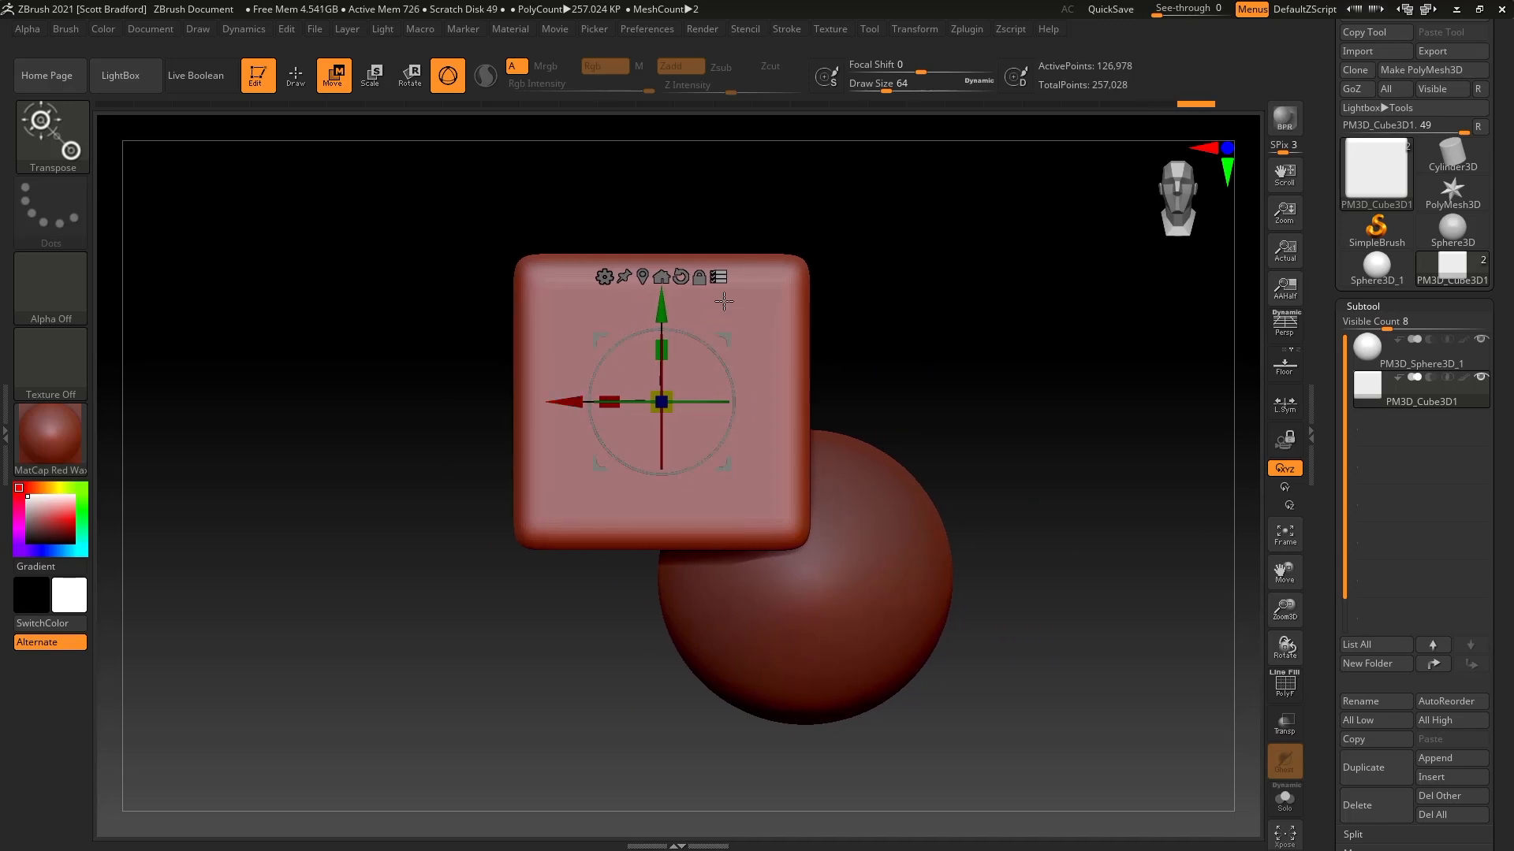
Disable Transpose All Selected Subtools and nudge the cube alone along X.
left_click(718, 277)
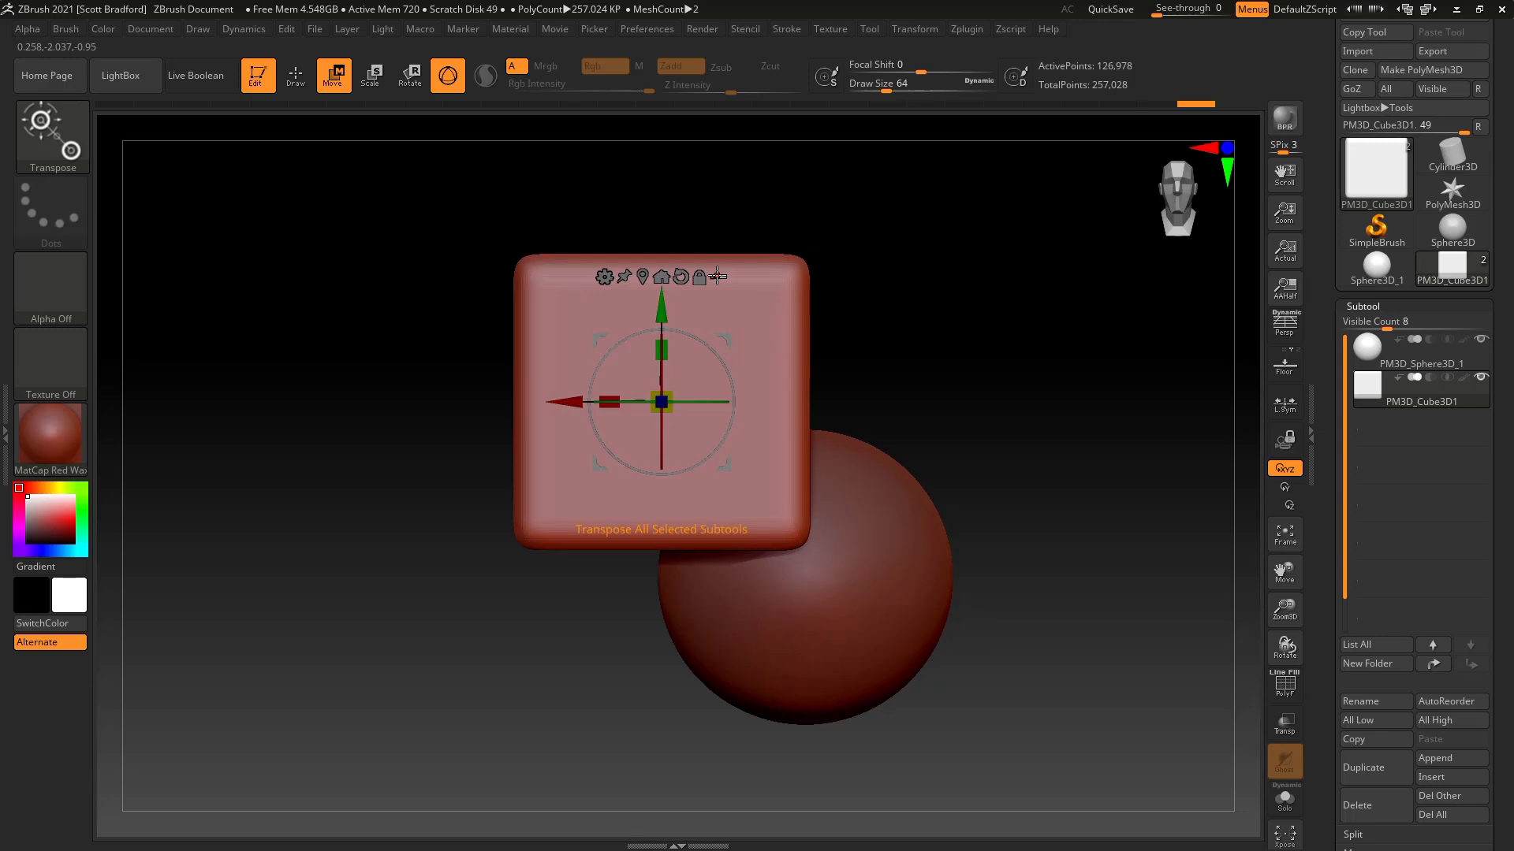
mouse_move(567, 402)
left_mouse_down()
mouse_move(499, 402)
mouse_move(579, 402)
left_mouse_up()
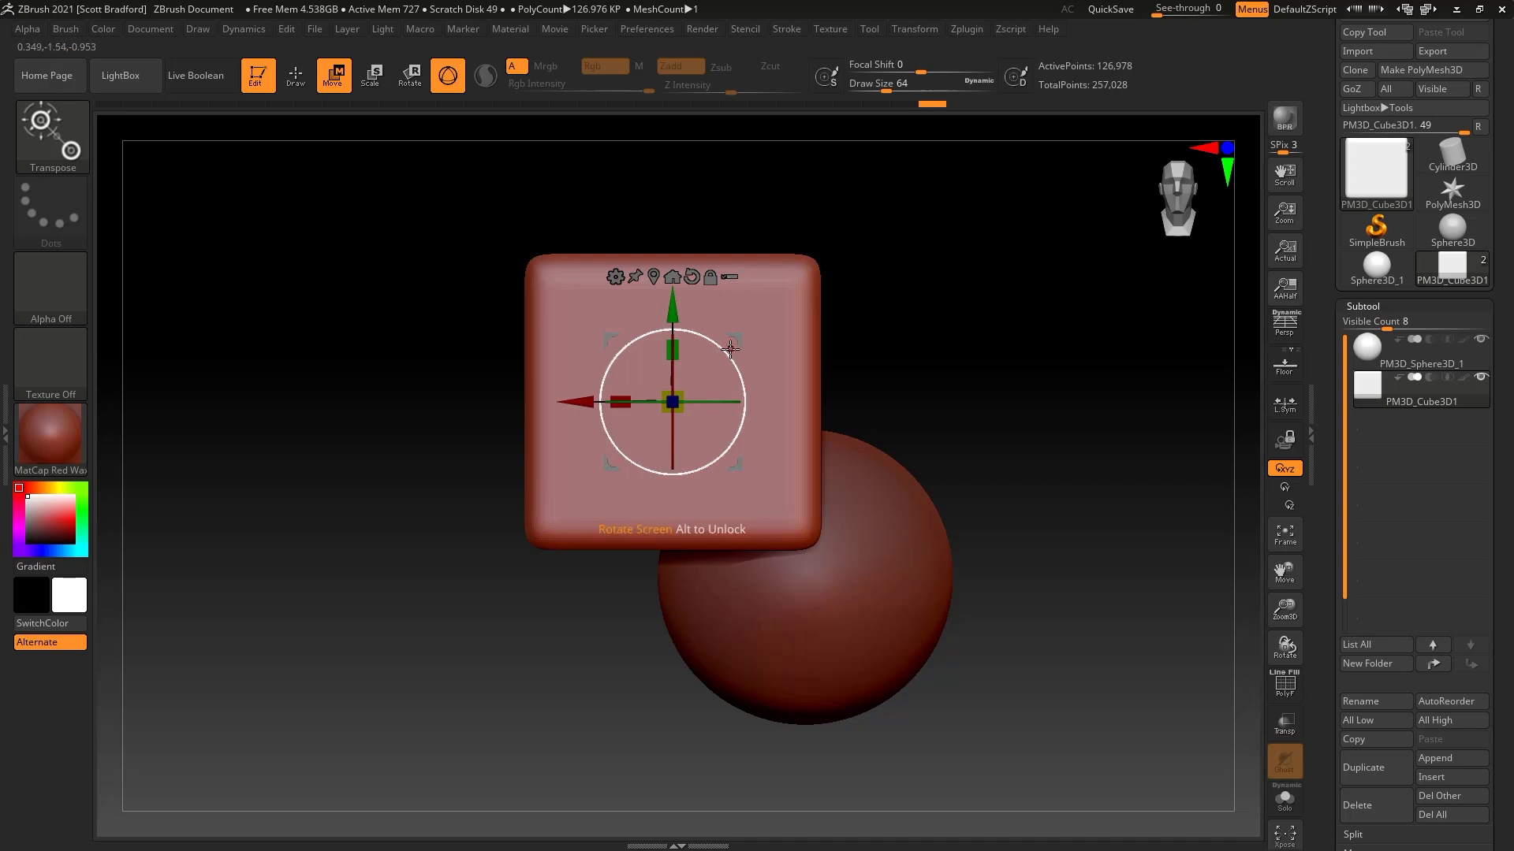
Review the primitives and deformers offered as transform types in the cube gizmo's Customize options.
right_click_drag(877, 457, 904, 514)
left_click_drag(731, 451, 732, 452)
right_click_drag(732, 451, 848, 514, "alt")
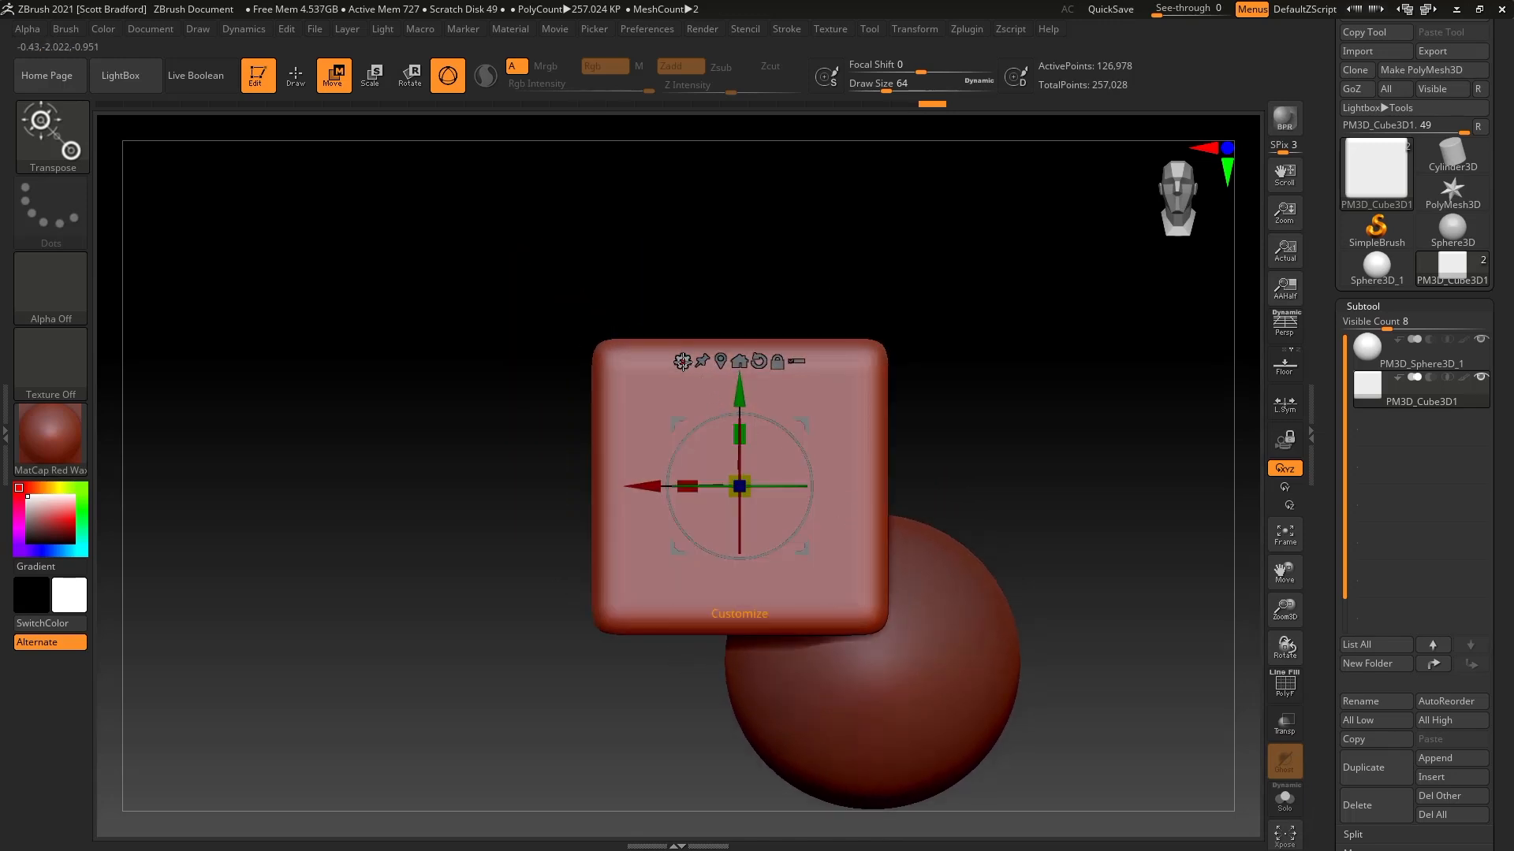
left_click(681, 362)
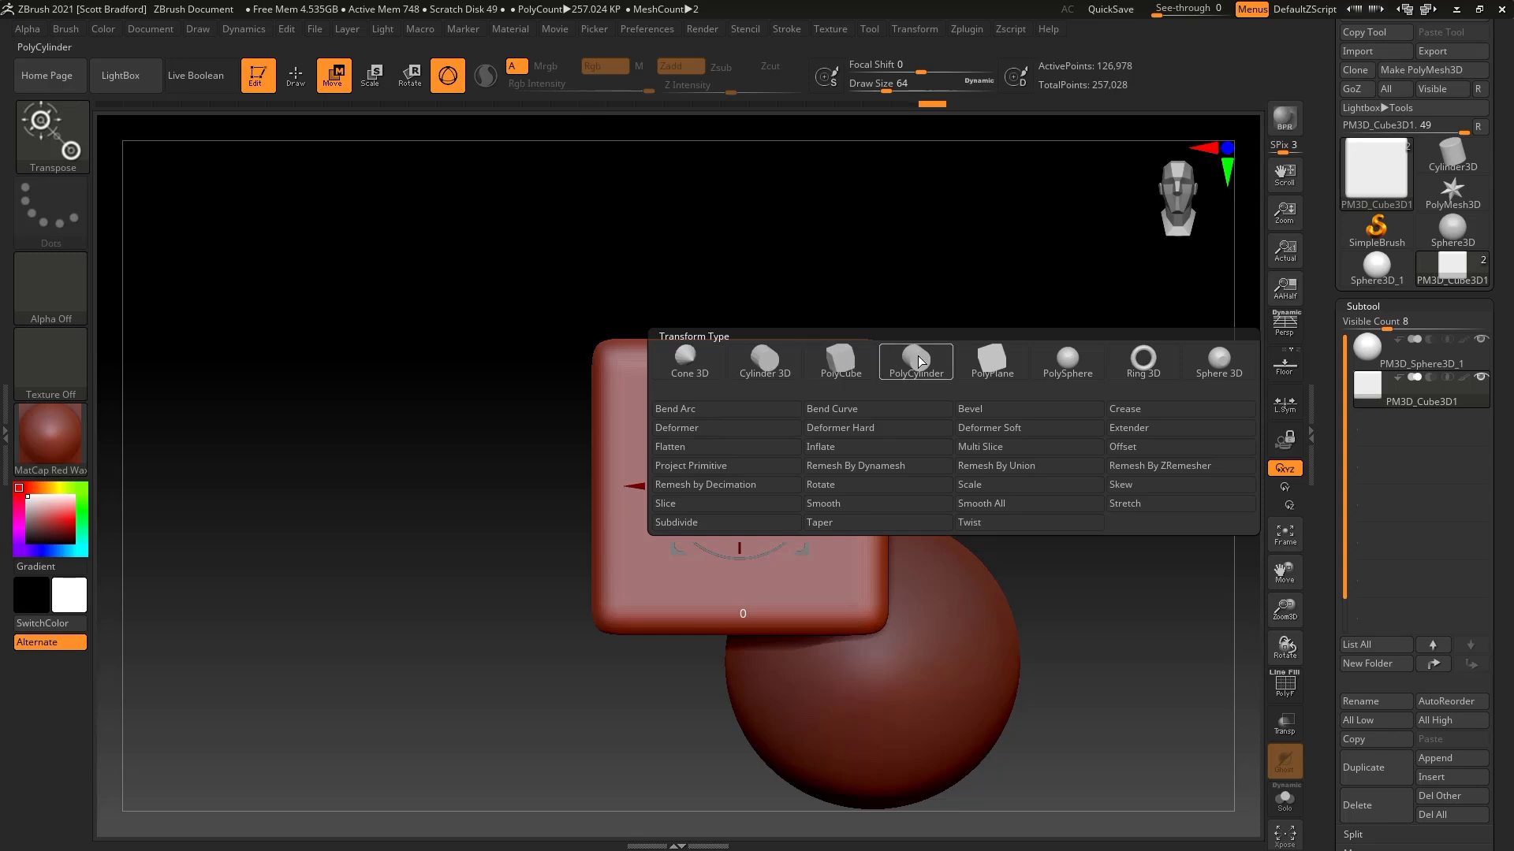
mouse_move(1421, 398)
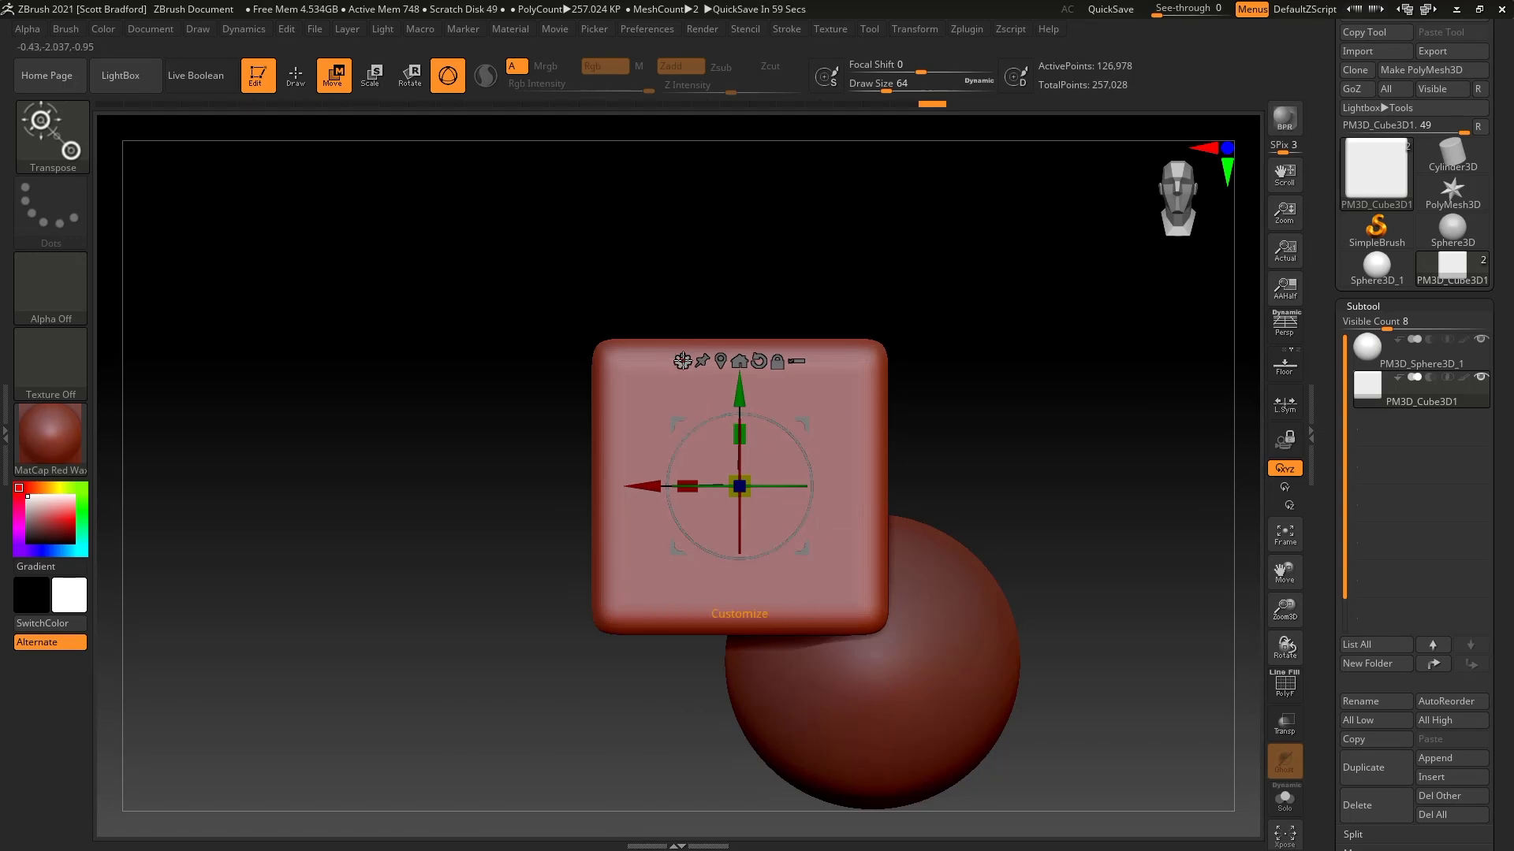
Append a PolyMesh3D star as a new subtool, select it and move it into the empty space beside the cube.
left_click_drag(1001, 551, 816, 484, "alt")
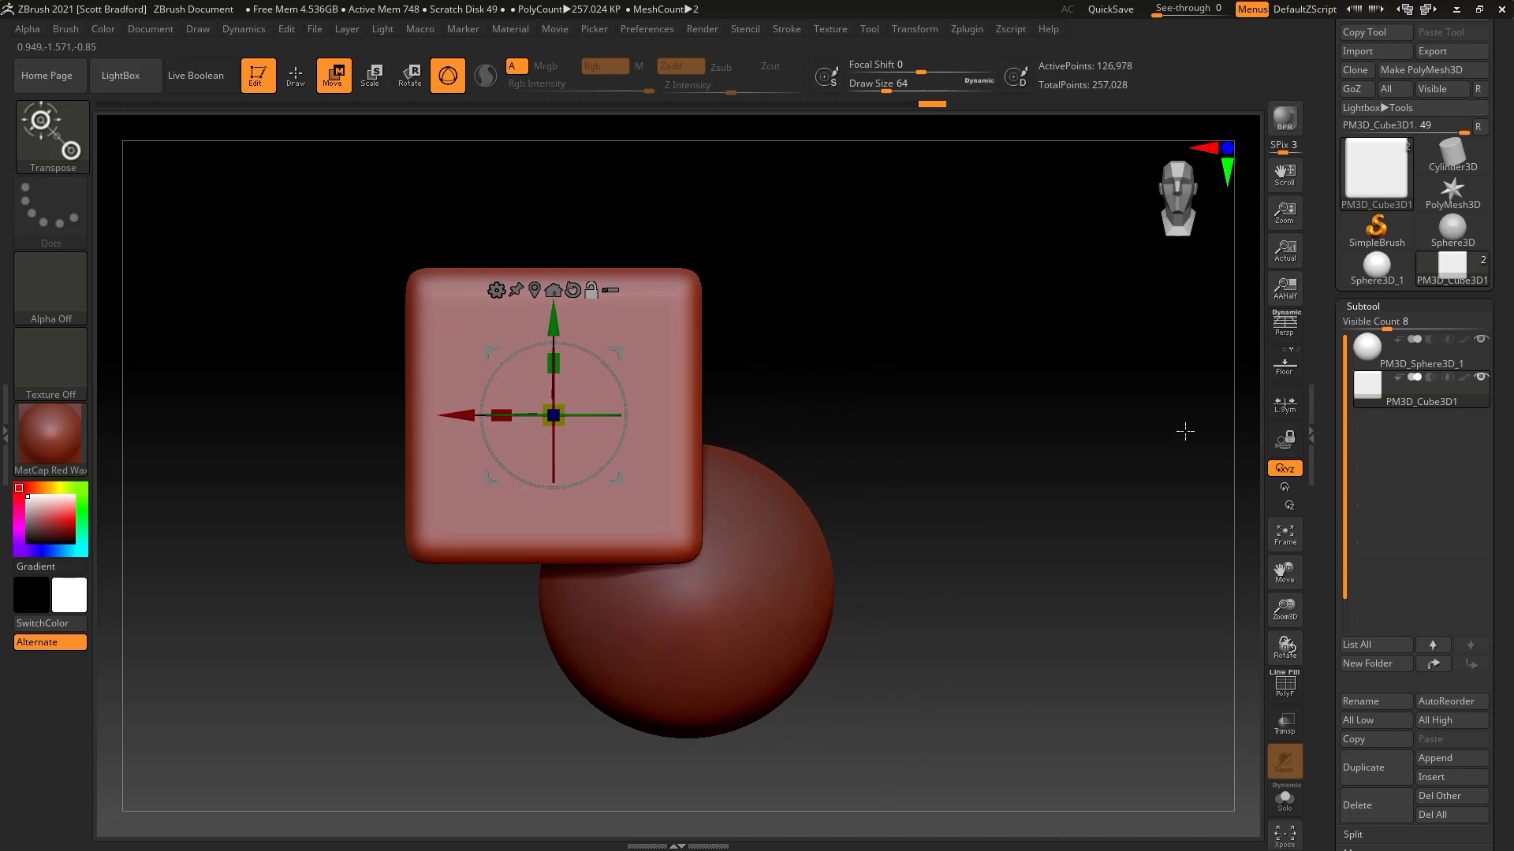
left_click(1448, 758)
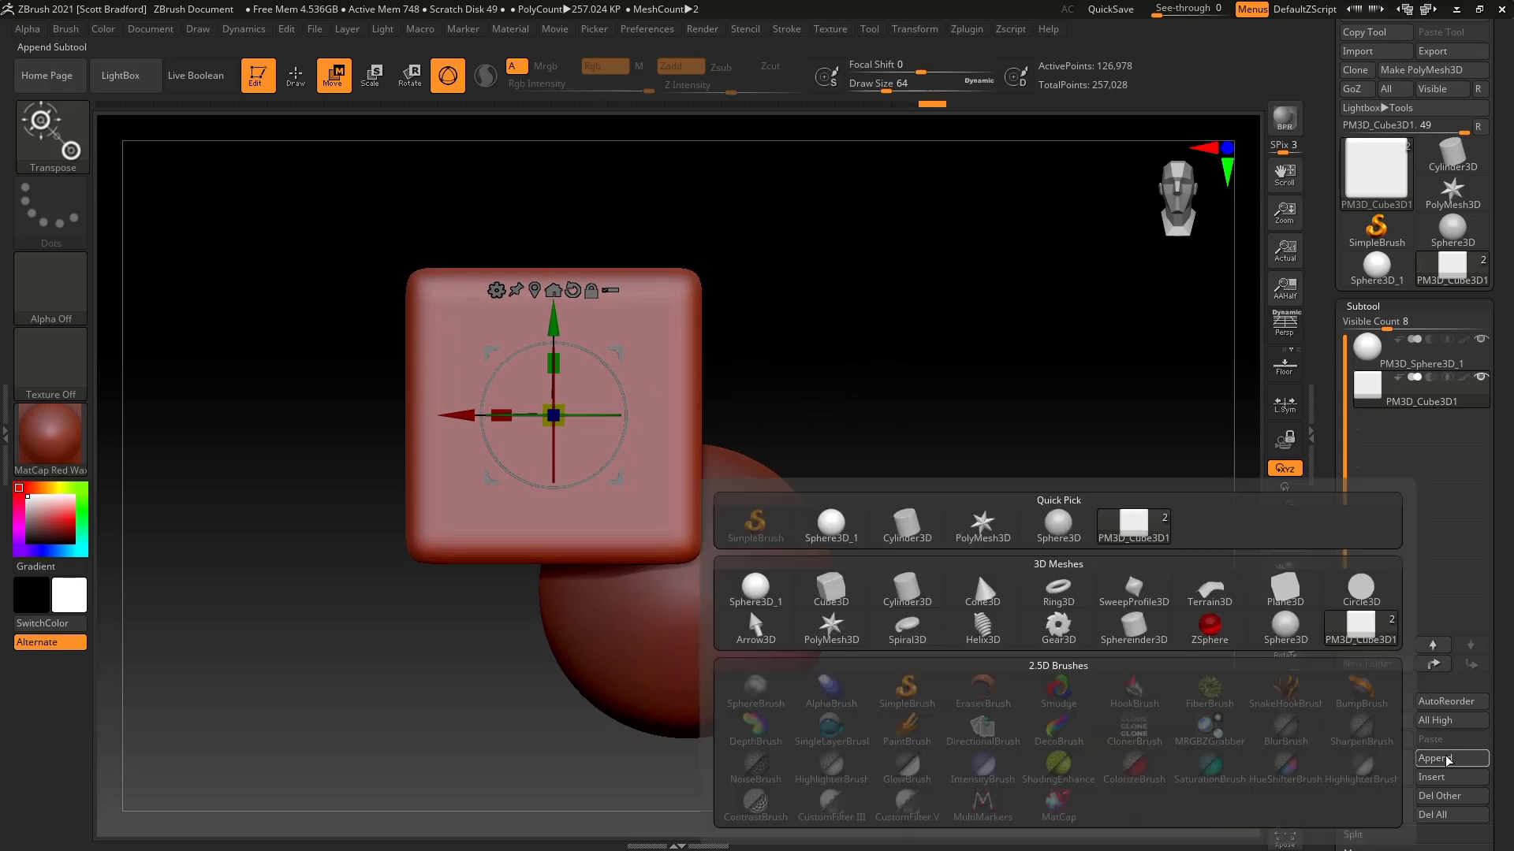
left_click(833, 629)
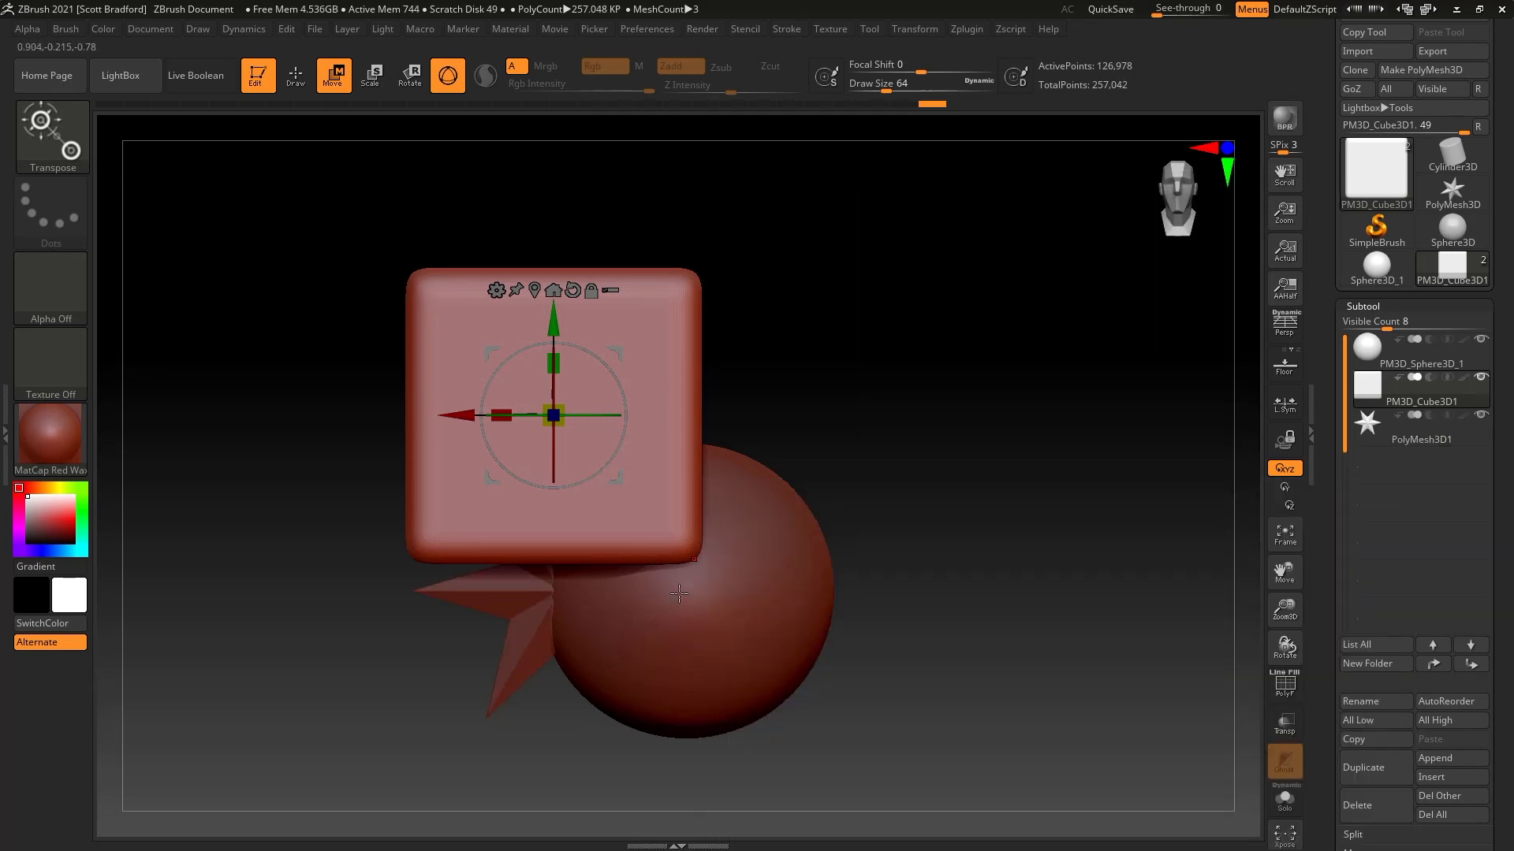
left_click(1378, 443)
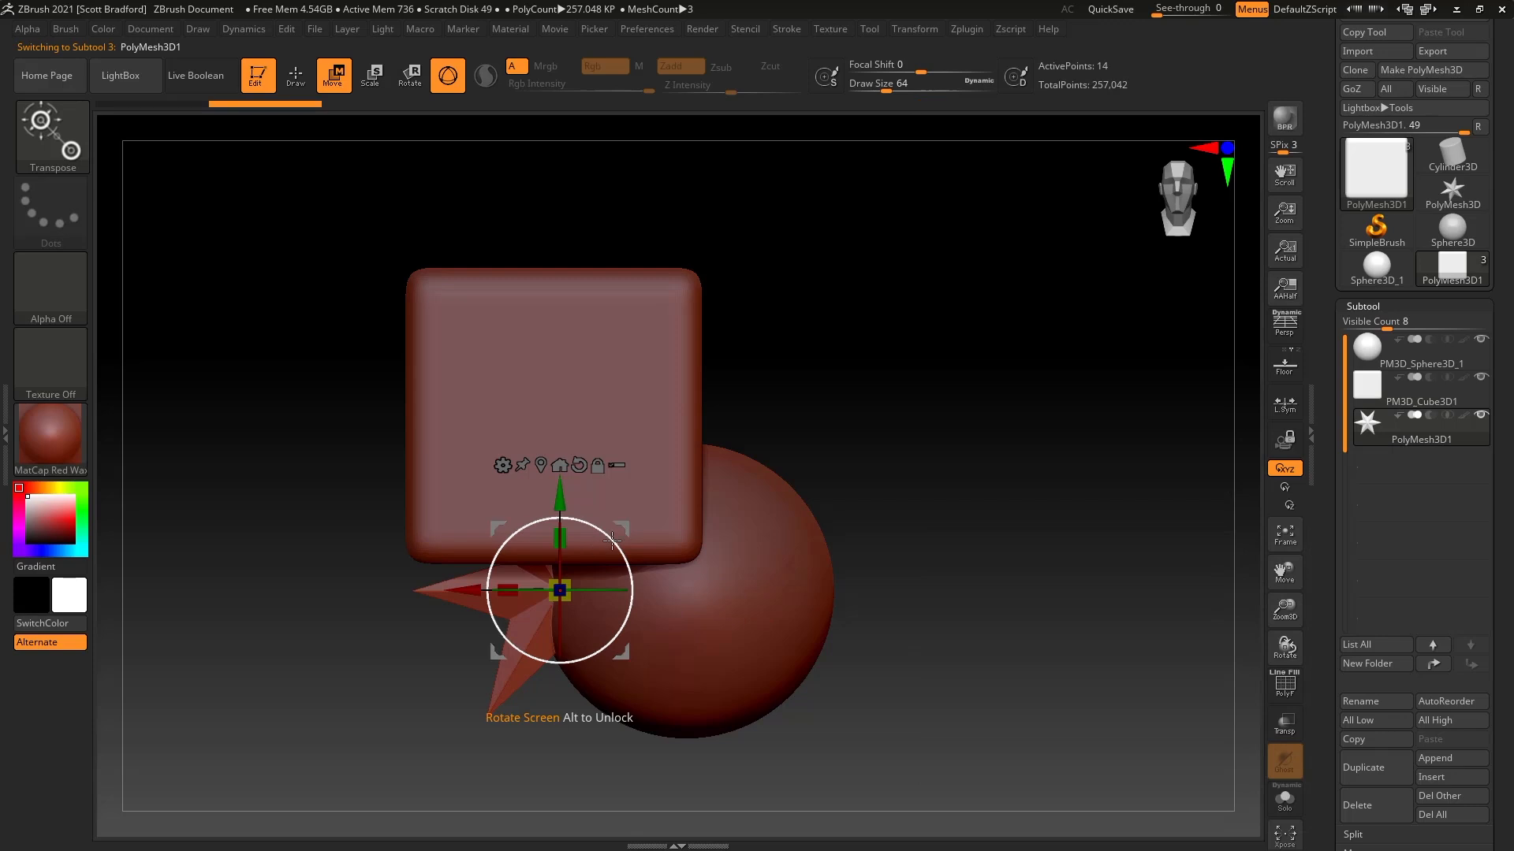
left_click_drag(628, 526, 998, 305)
right_click_drag(743, 605, 697, 628, "alt")
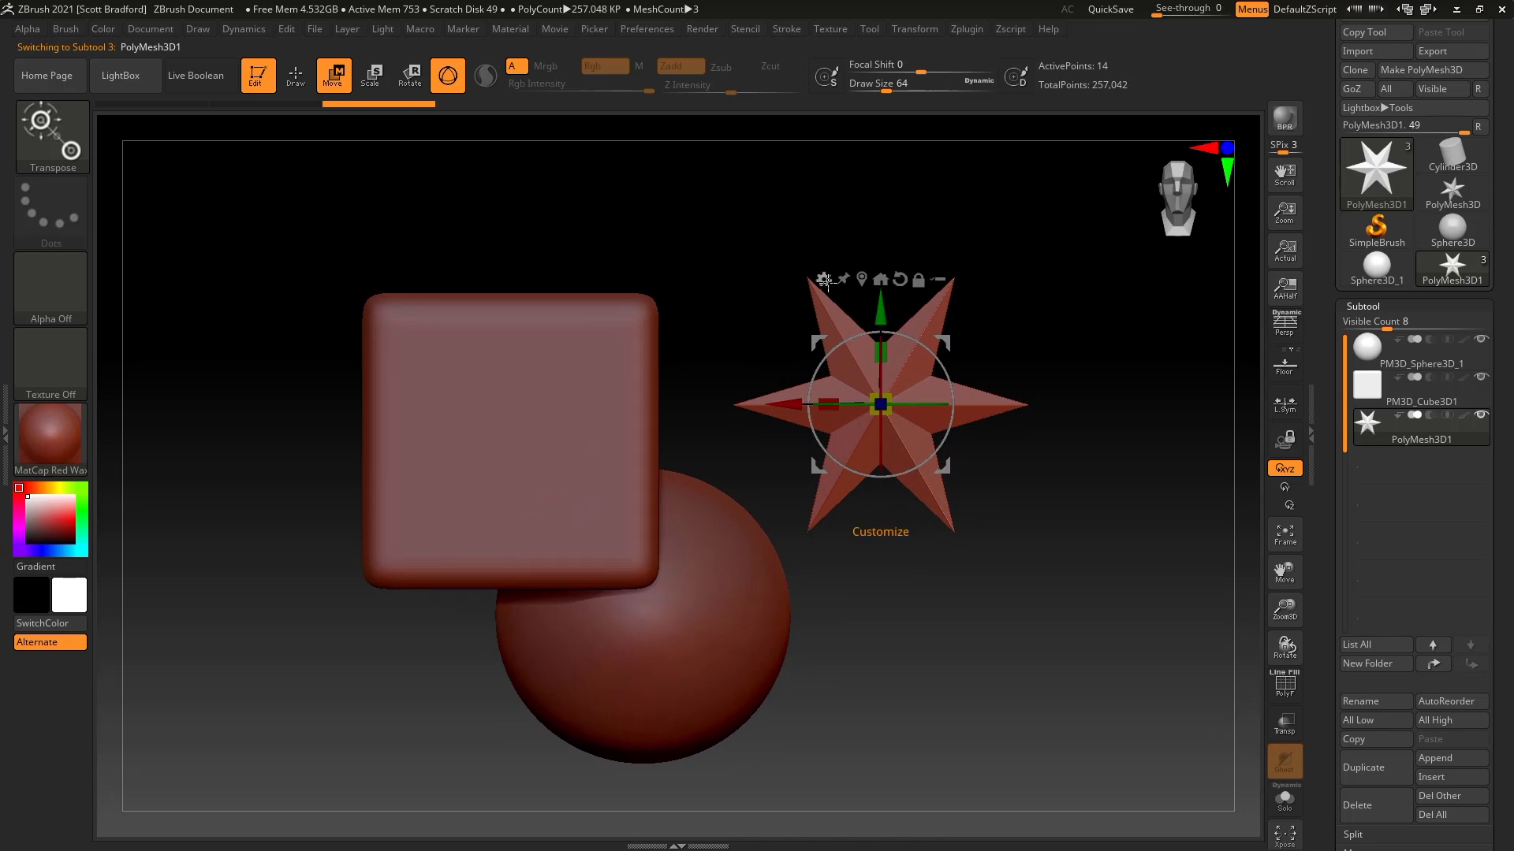
Replace the star with a parametric Cylinder 3D through the gizmo's Customize options.
left_click(823, 279)
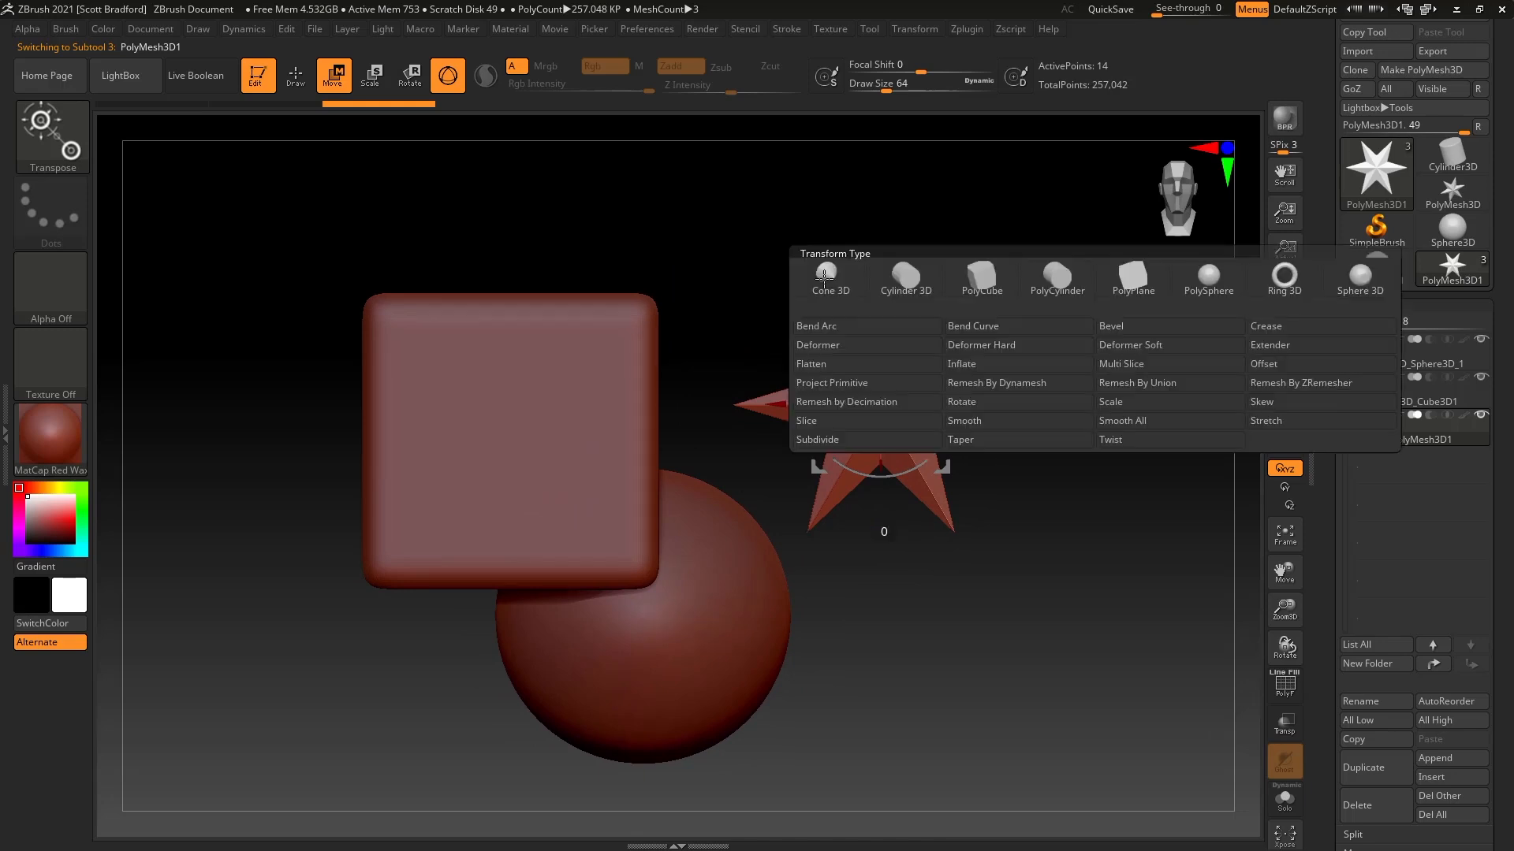
left_click(915, 276)
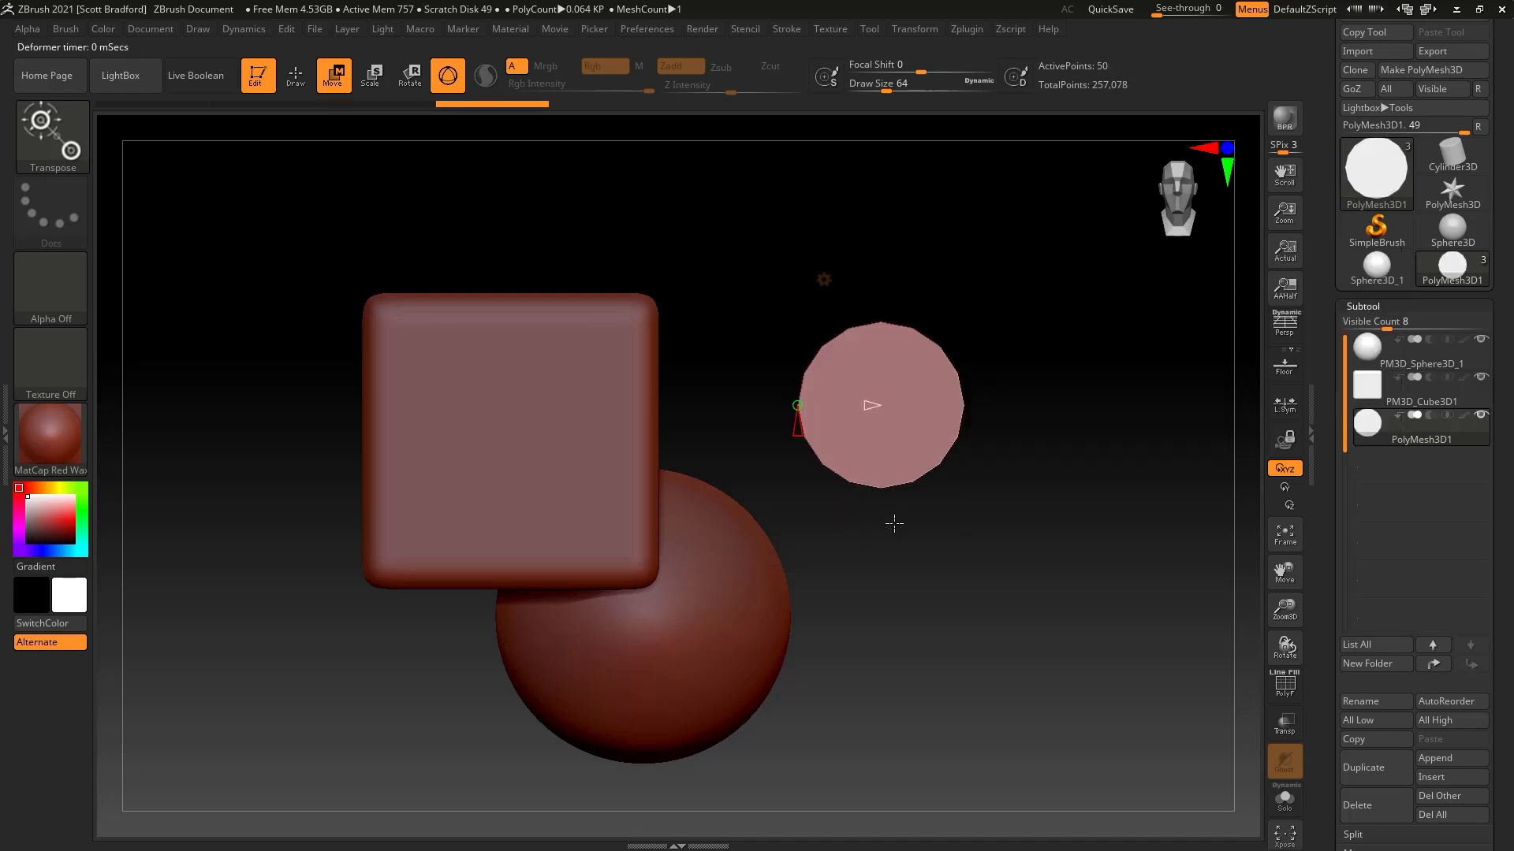
left_click_drag(882, 542, 1033, 557)
scroll(1087, 571, "up", 2)
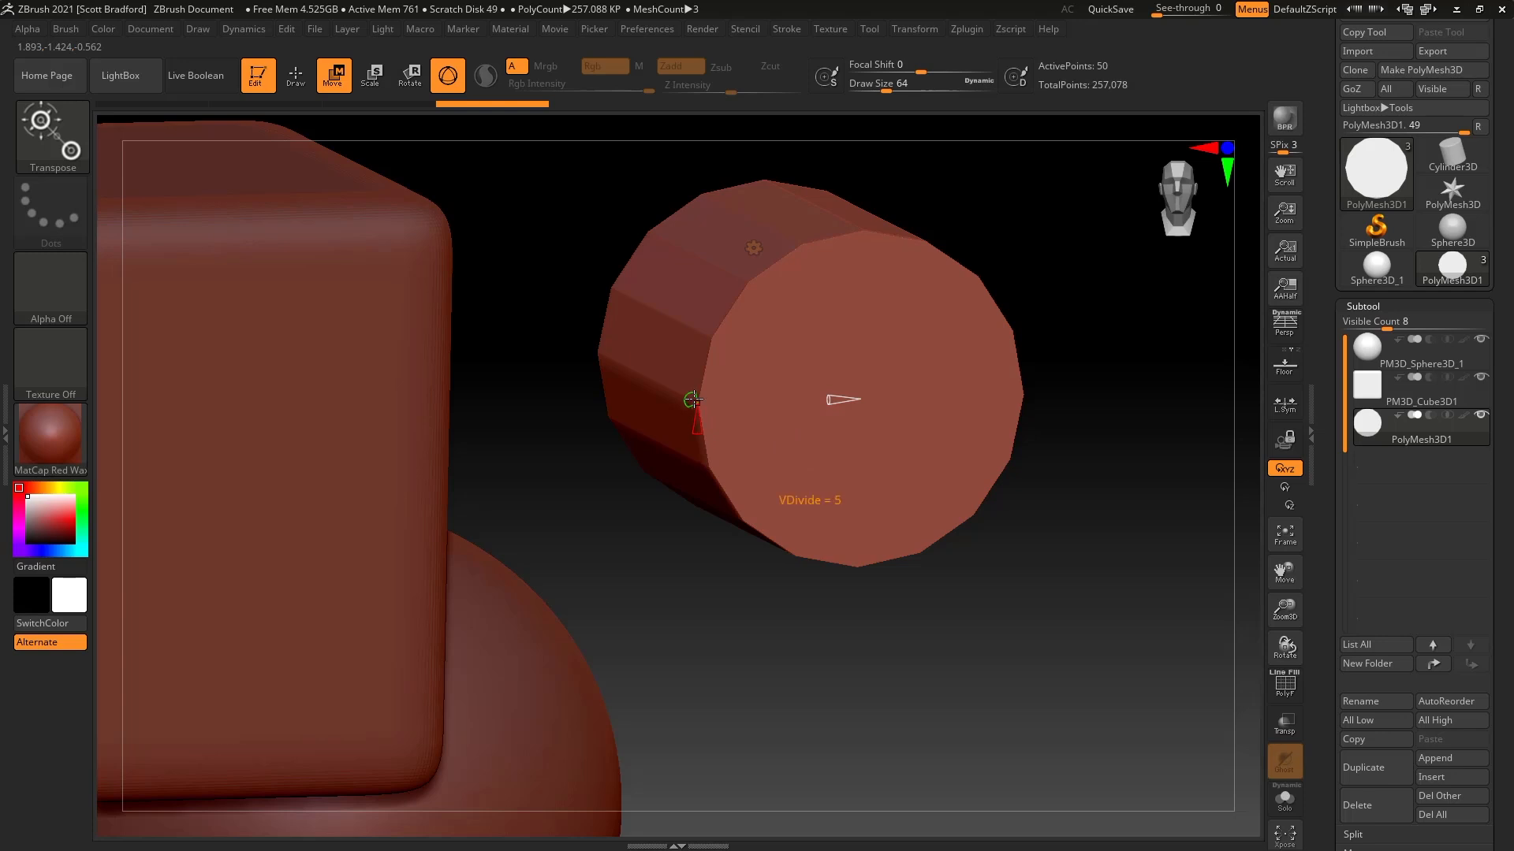
Increase the cylinder's divisions around its circumference and along its length with the parameter cones.
mouse_move(700, 436)
left_mouse_down()
mouse_move(698, 423)
mouse_move(702, 449)
mouse_move(698, 417)
mouse_move(700, 436)
left_mouse_up()
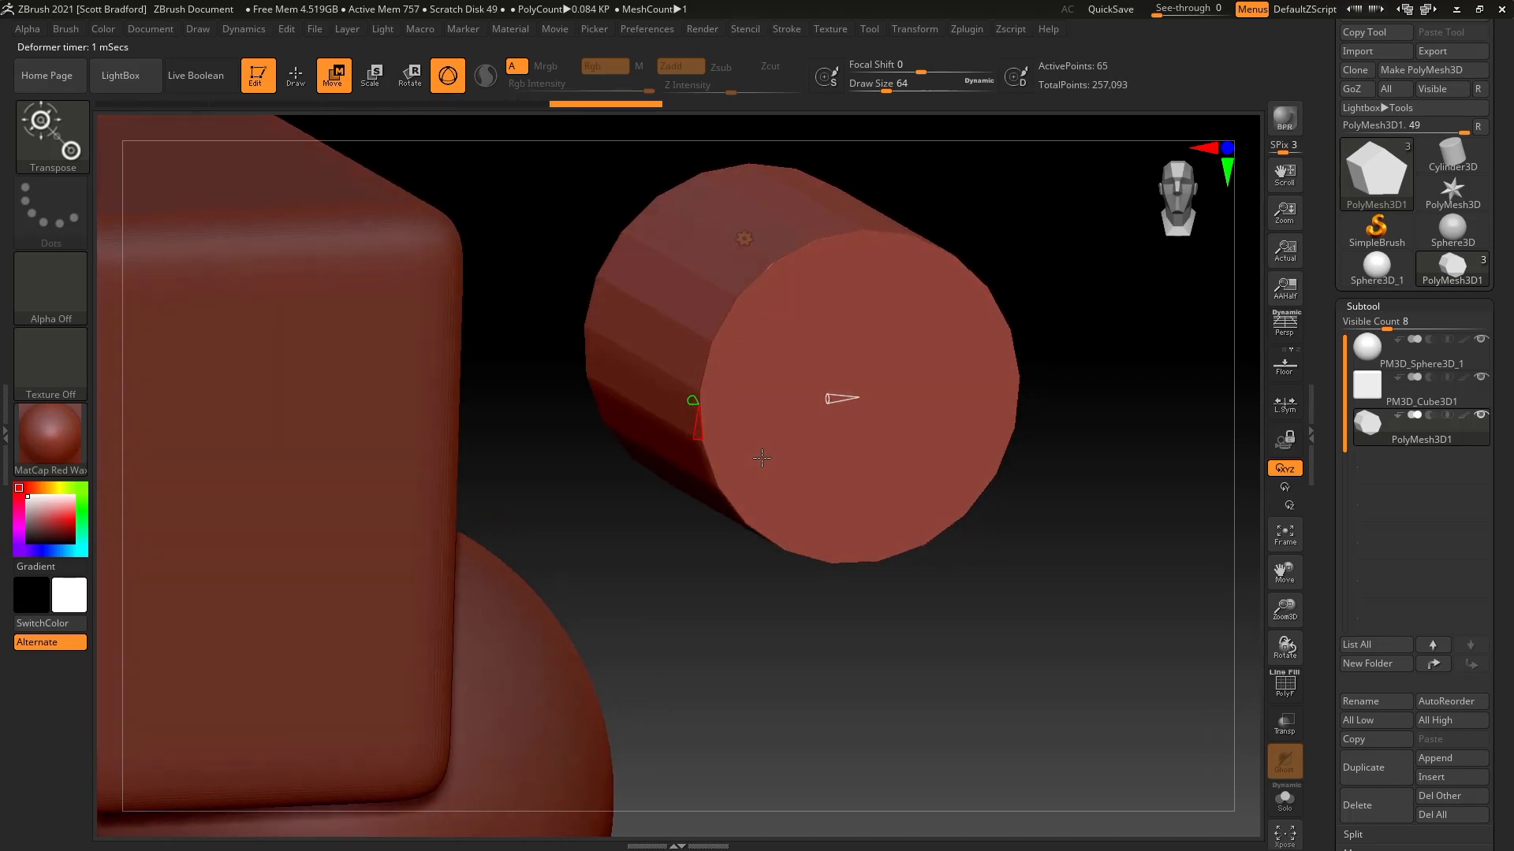
right_click_drag(761, 458, 808, 446)
left_click_drag(688, 397, 689, 398)
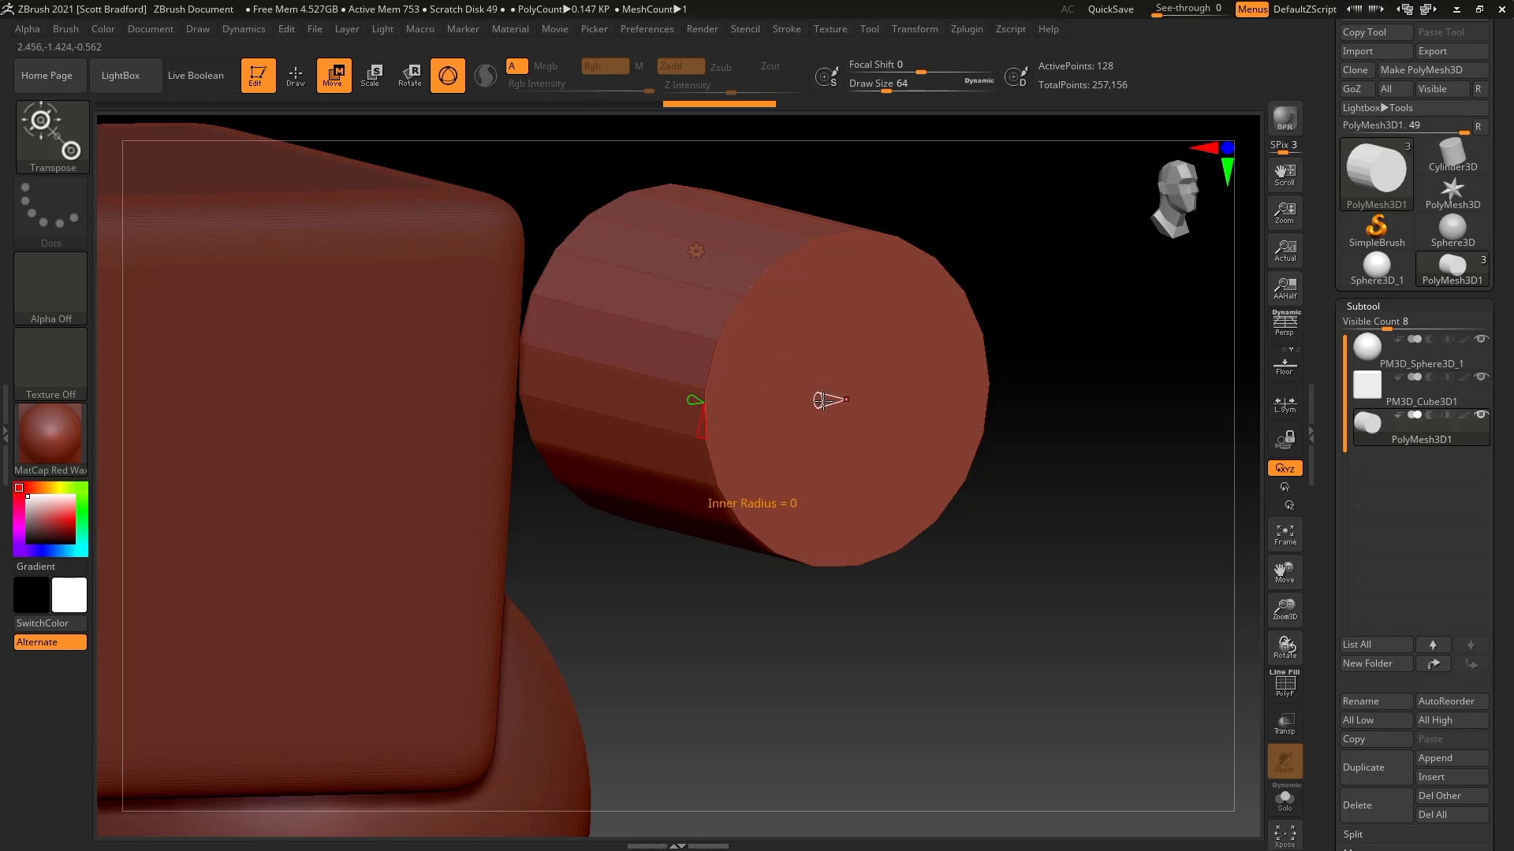
Raise the cylinder's Inner Radius to hollow it into a thick-walled tube.
left_click_drag(820, 400, 765, 400)
mouse_move(970, 496)
left_mouse_down()
mouse_move(936, 483)
mouse_move(936, 457)
mouse_move(963, 500)
left_mouse_up()
mouse_move(745, 413)
left_click_drag(745, 412, 743, 406)
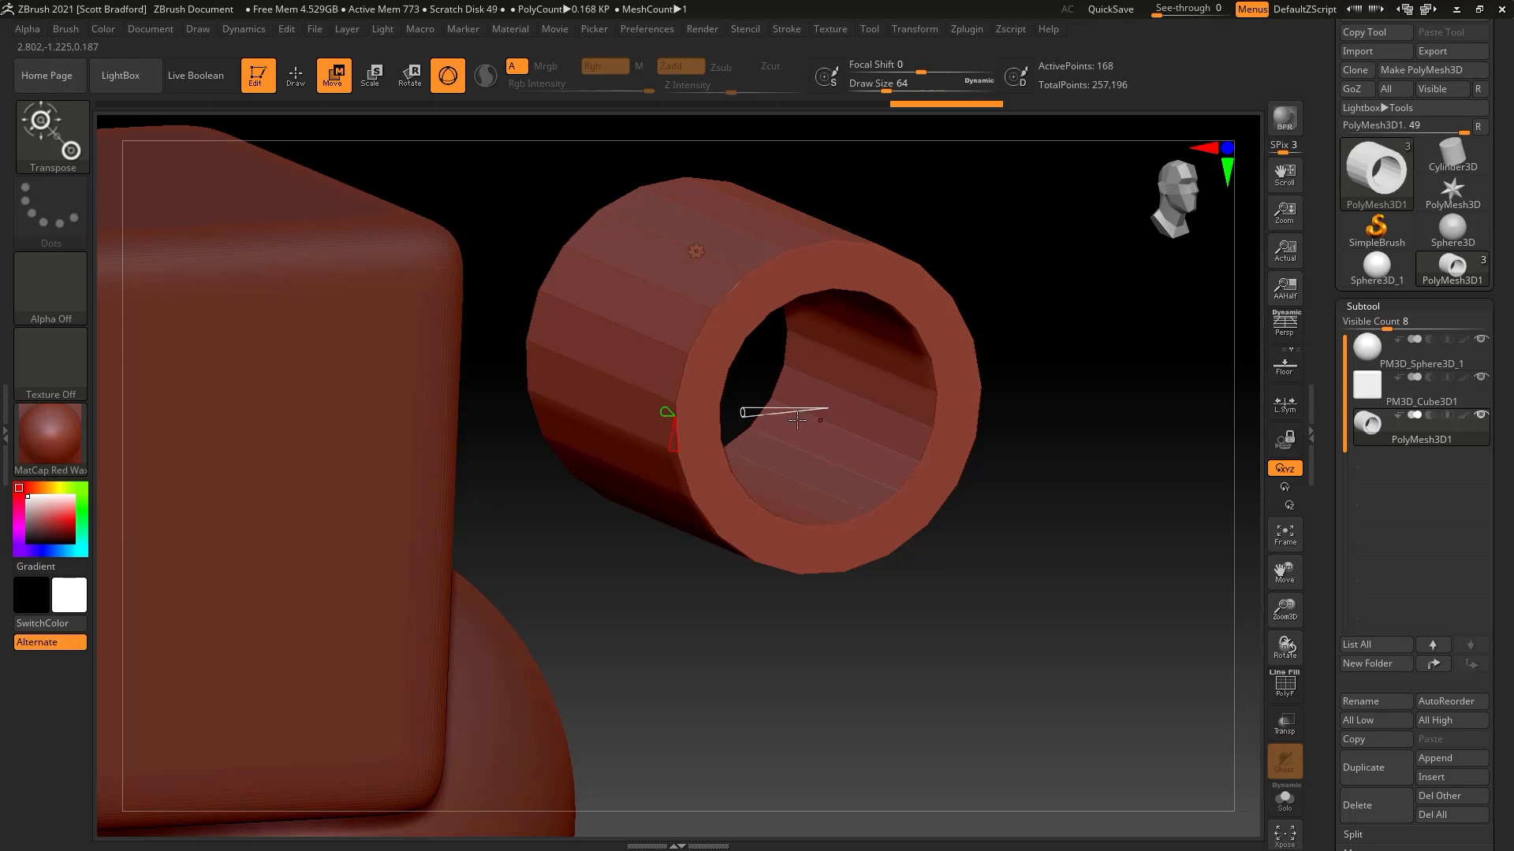
Exit the Cylinder 3D parameters by switching the transform type back to Gizmo 3D.
left_click(694, 252)
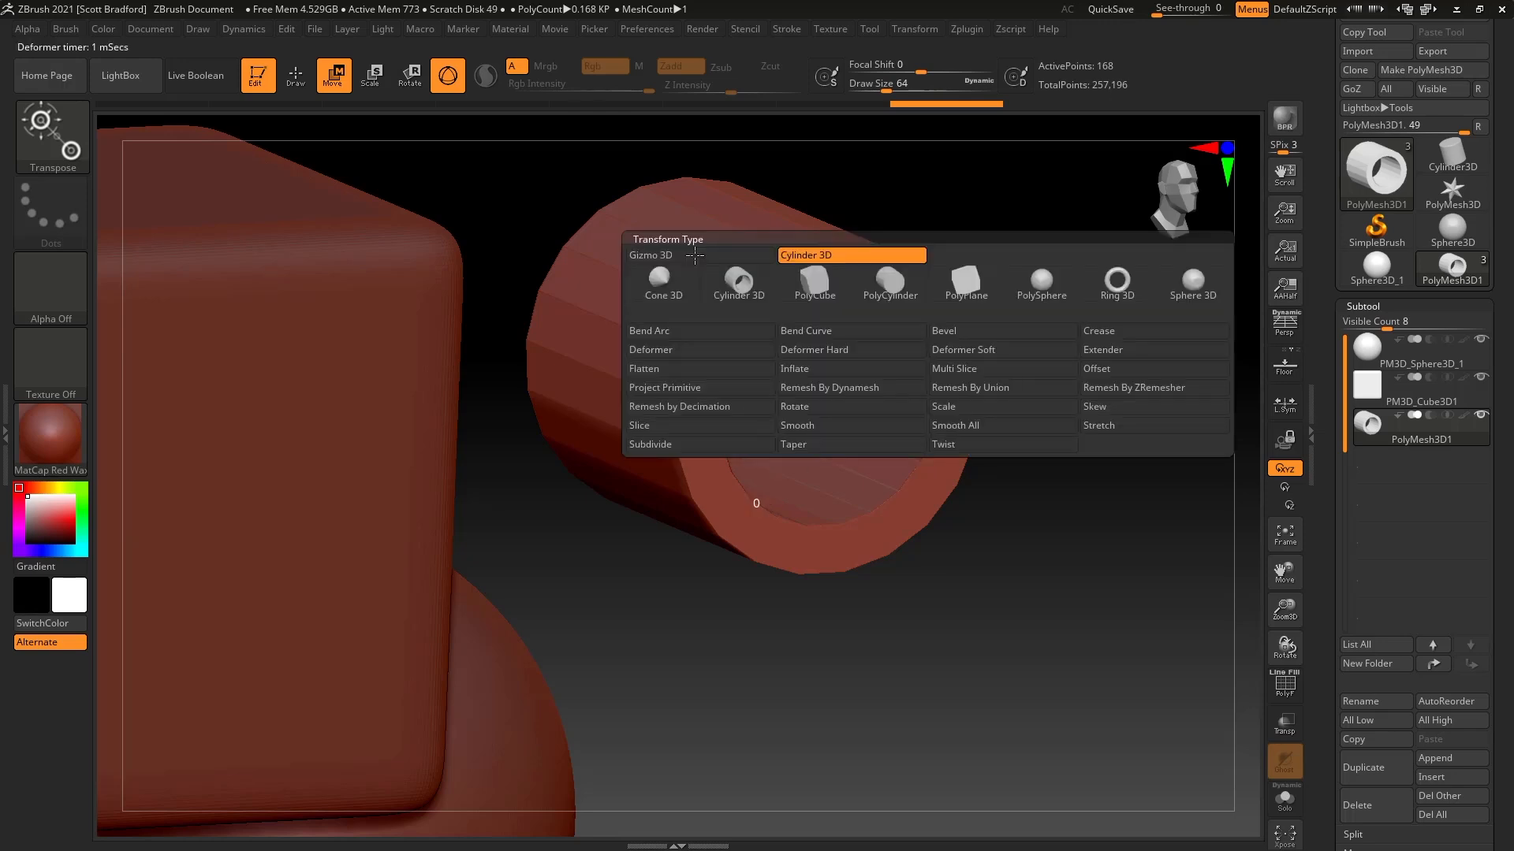
left_click(696, 255)
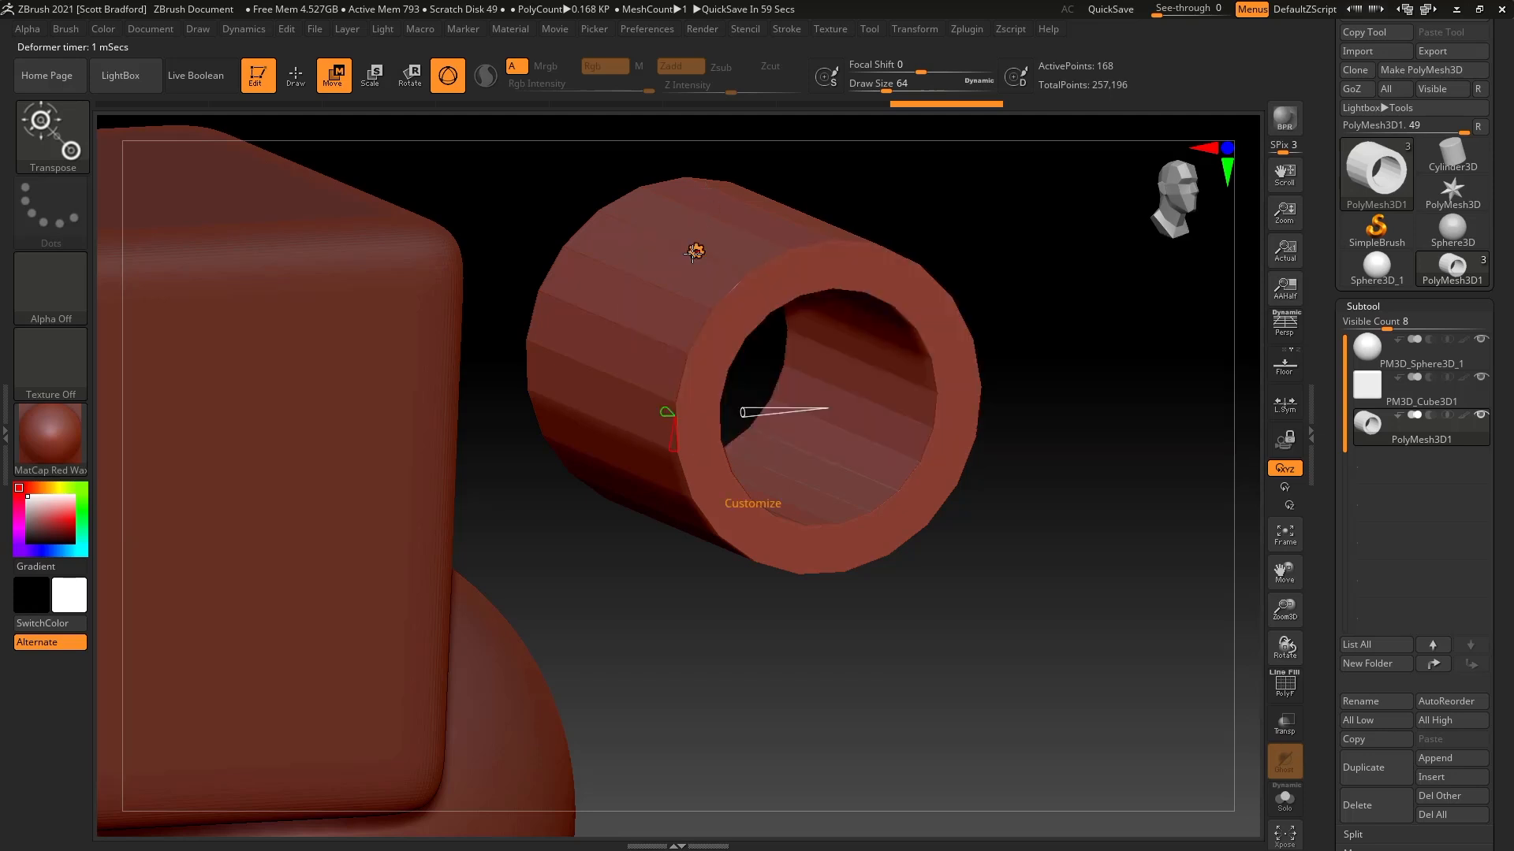
left_click(696, 251)
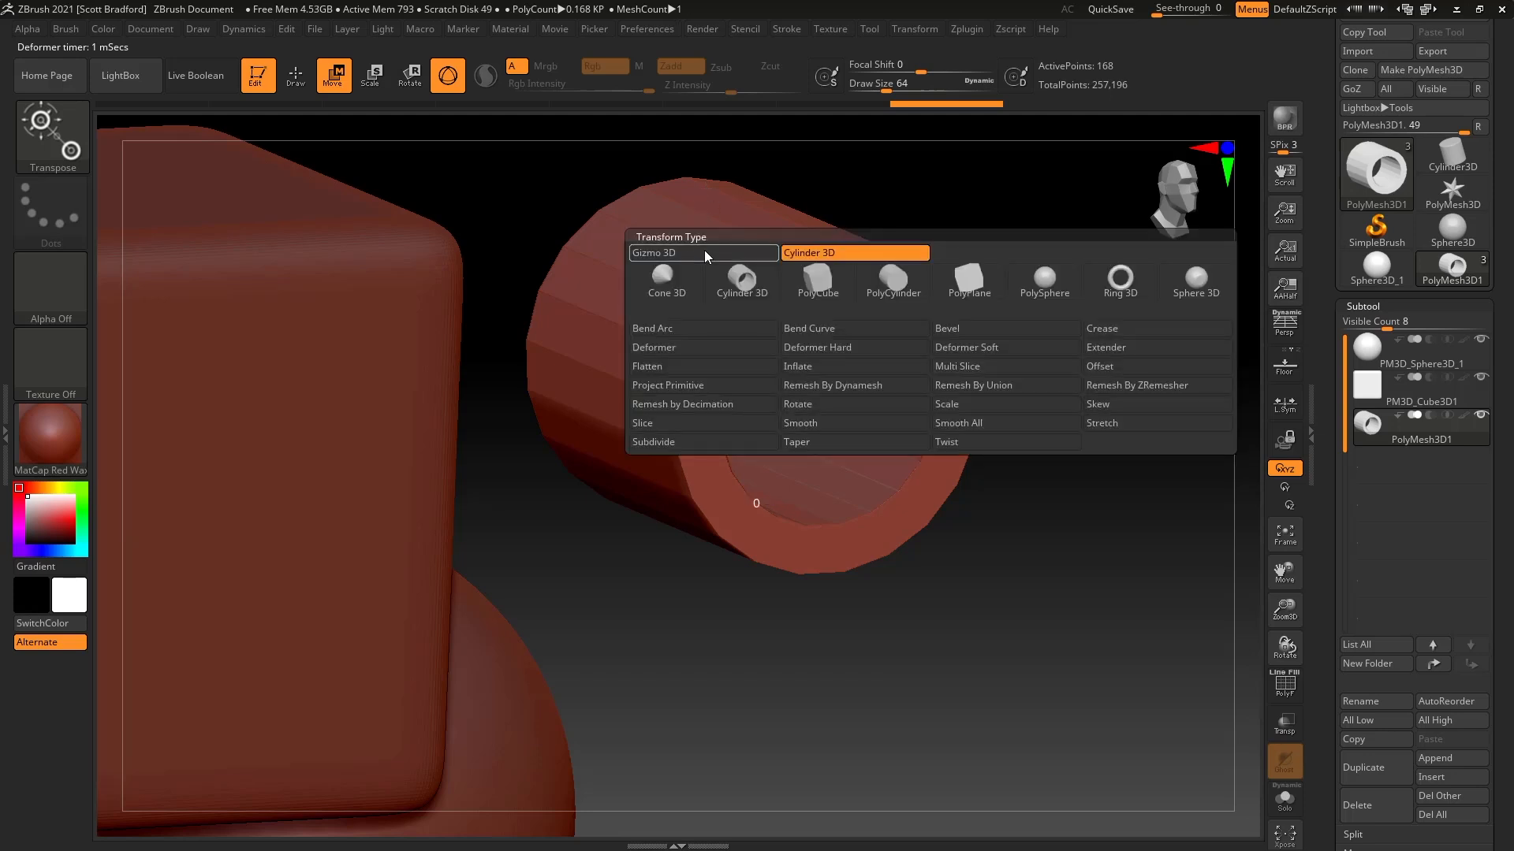
left_click(720, 253)
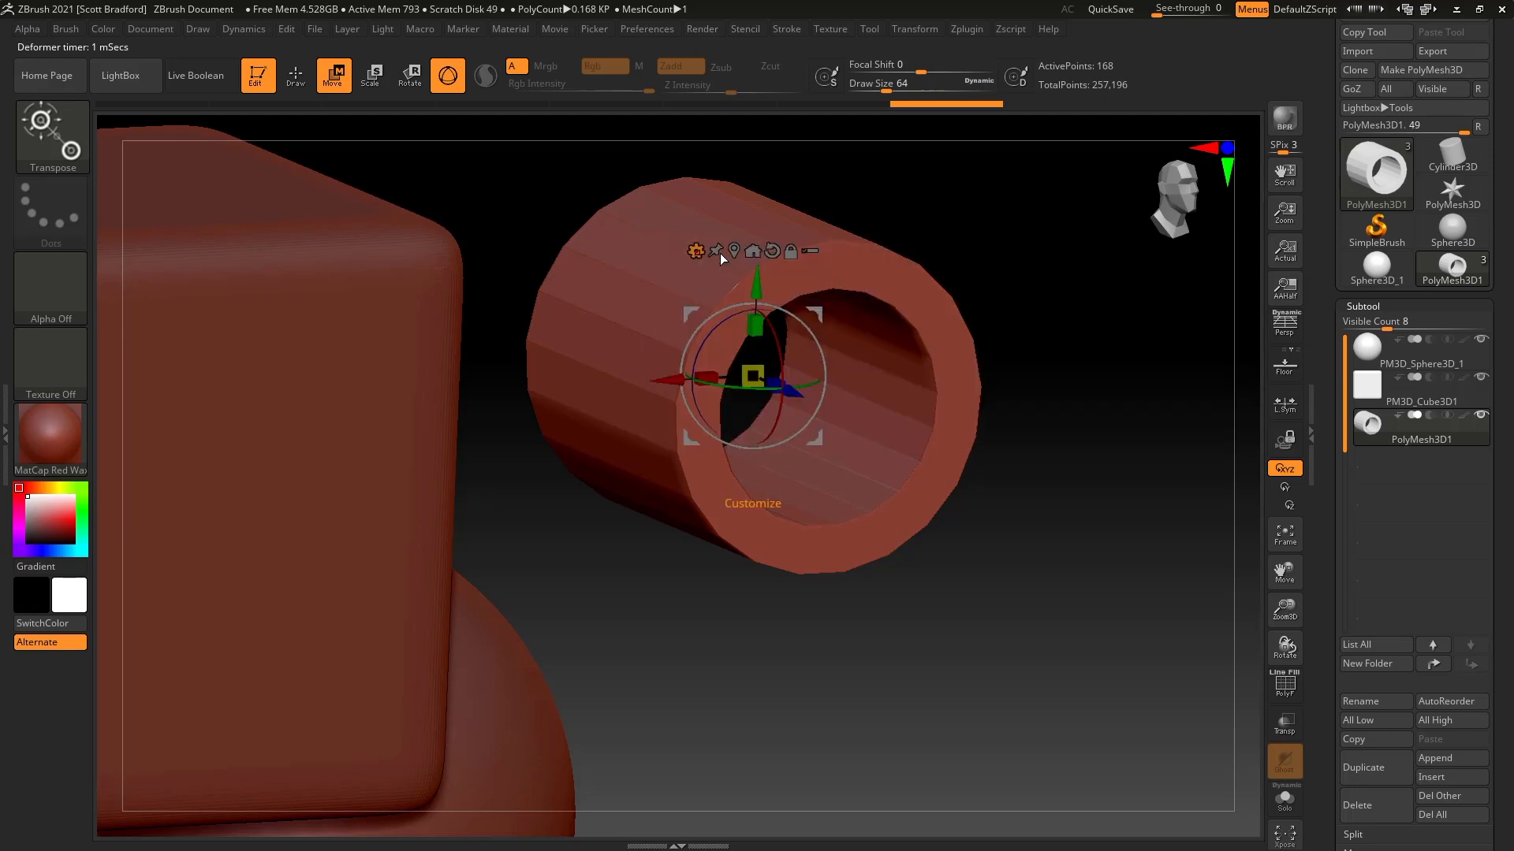
Reposition the tube beside the cube by moving it along individual gizmo axes.
left_click_drag(675, 380, 736, 375)
left_click_drag(853, 386, 906, 410)
right_click_drag(1020, 508, 1011, 512, "shift")
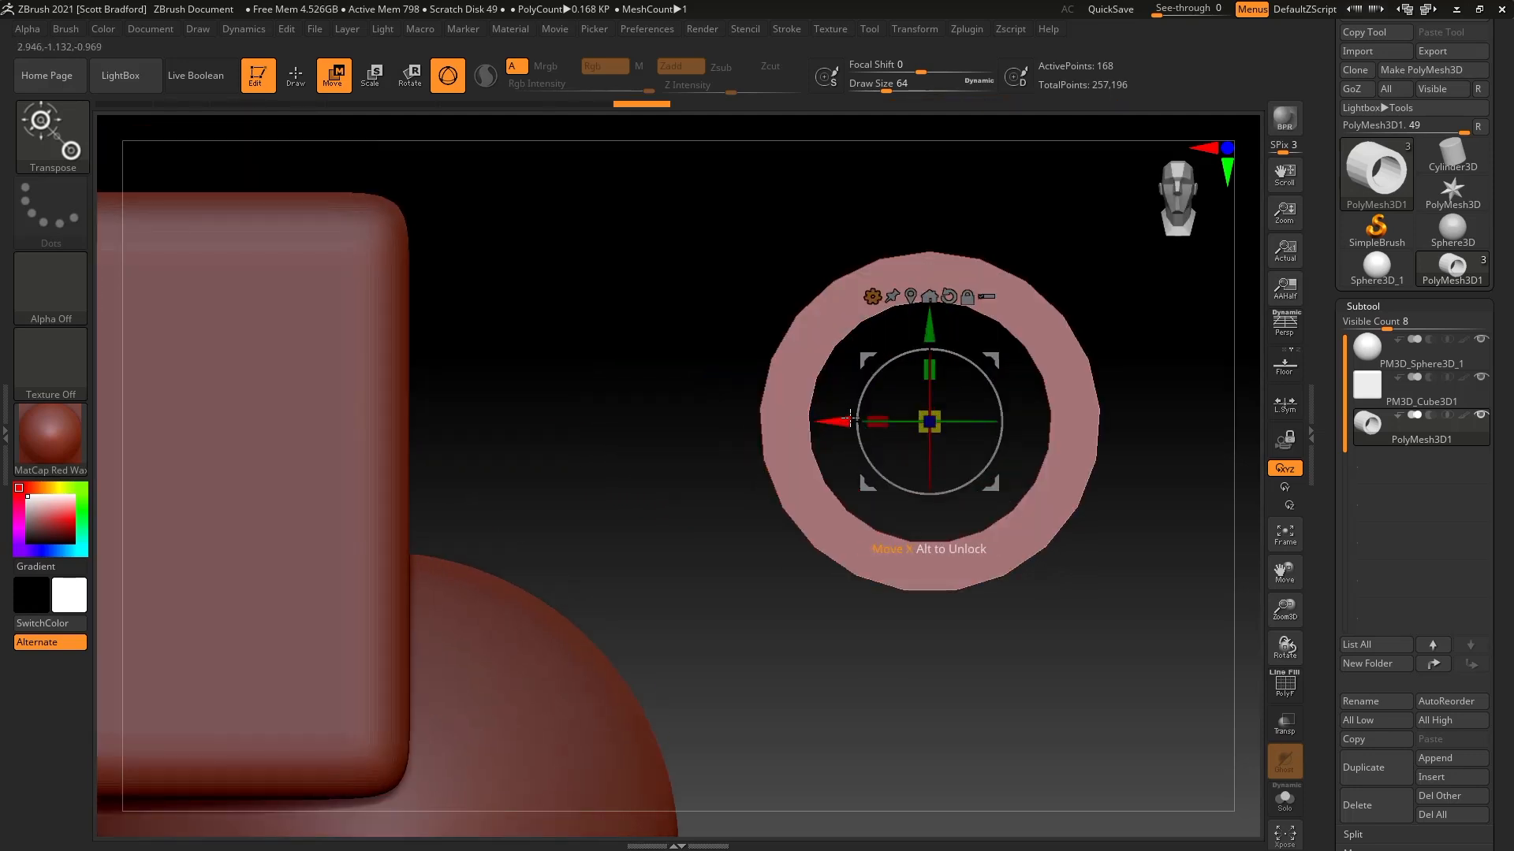
left_click_drag(840, 422, 745, 422)
right_click_drag(1109, 486, 1054, 473)
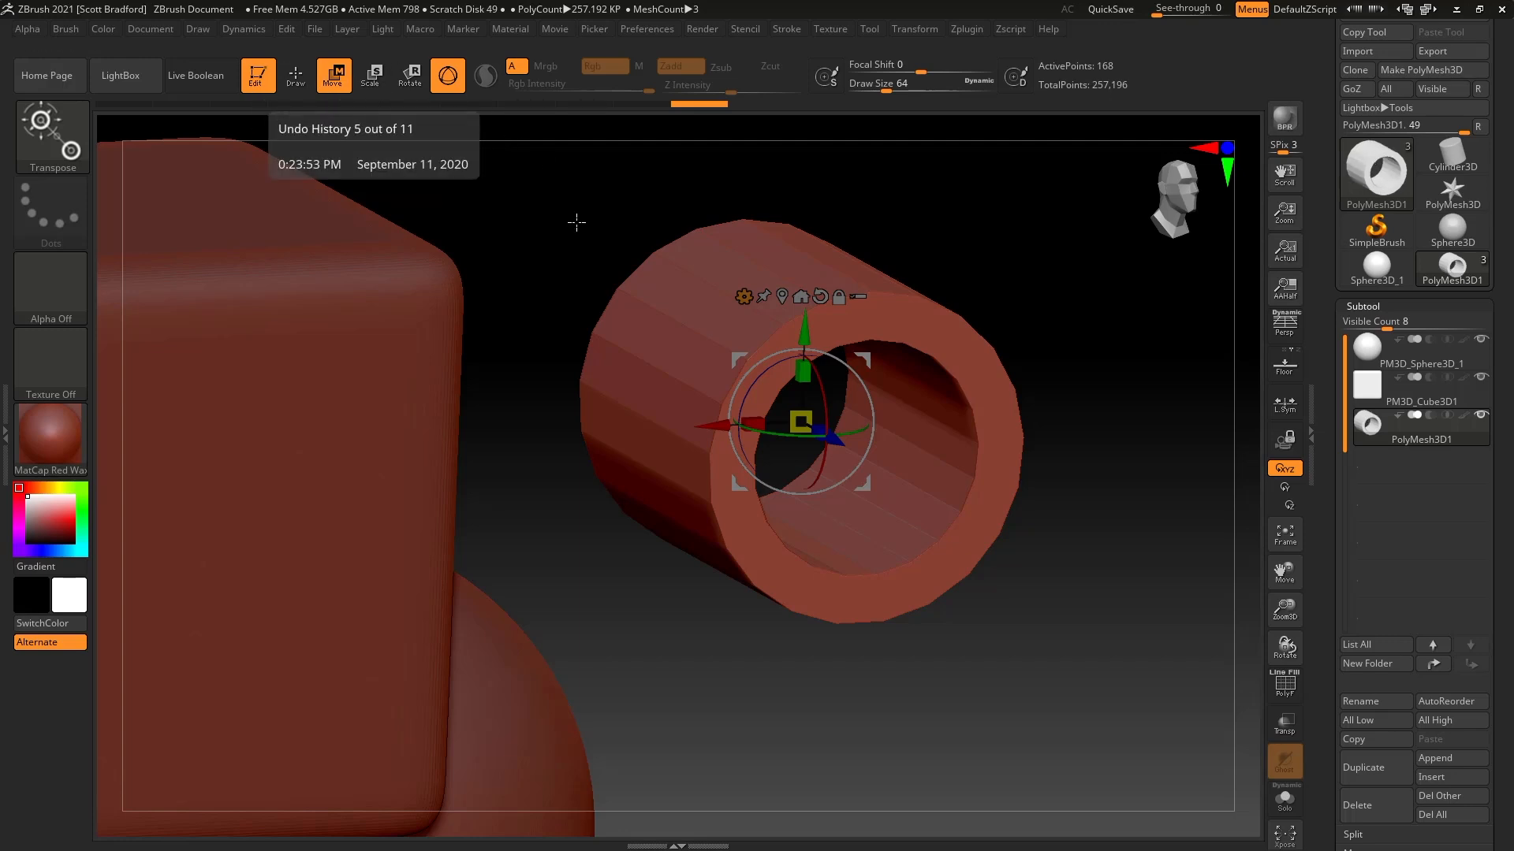
Make the cube the active subtool, return to the tube subtool and switch to Draw mode.
left_click(1364, 395)
left_click(1372, 426)
right_click_drag(940, 465, 927, 471)
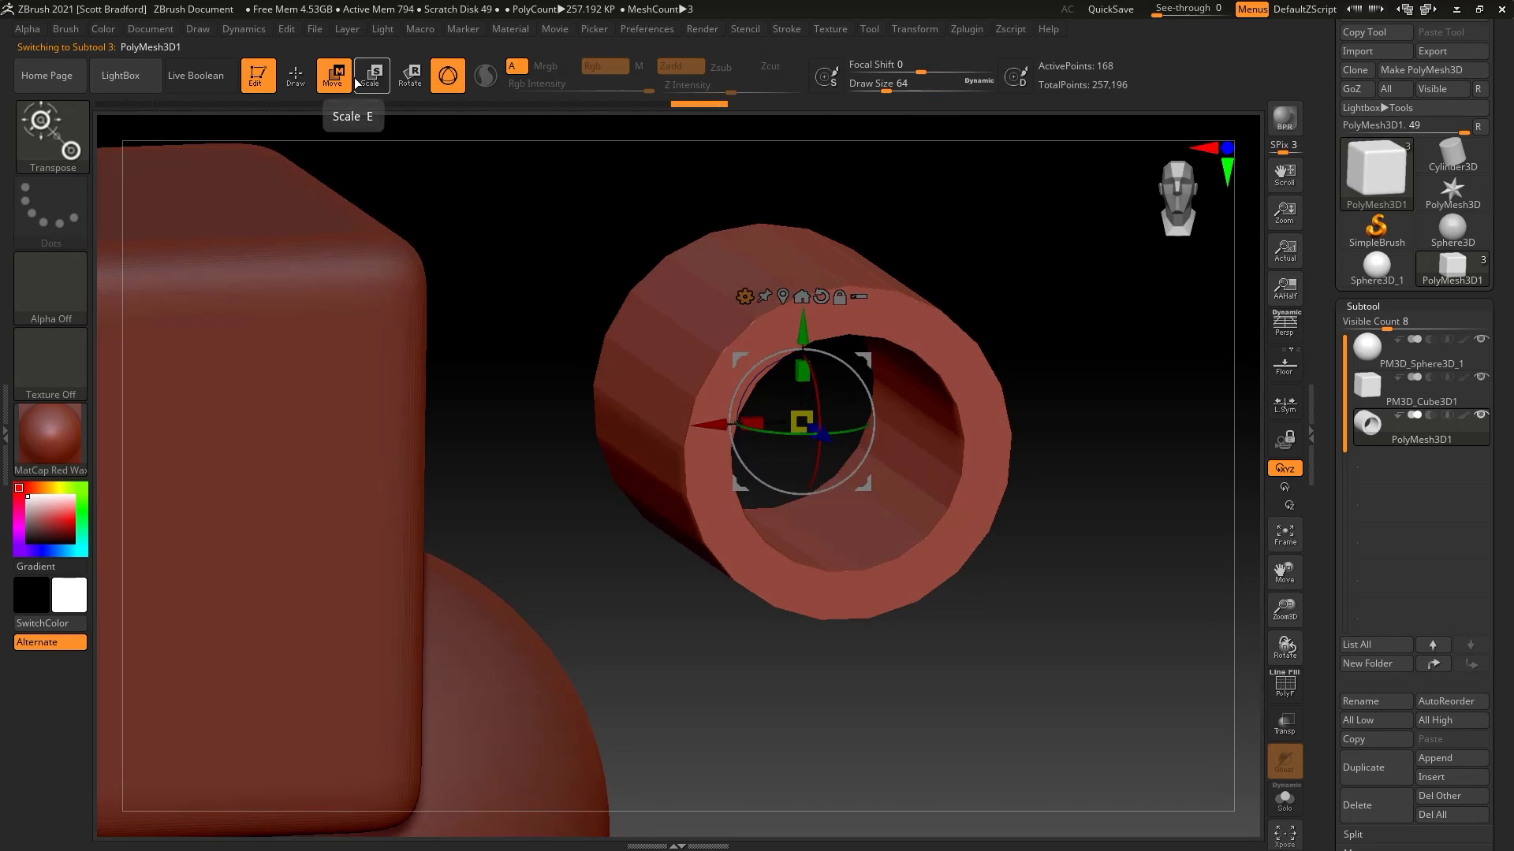
left_click(298, 75)
mouse_move(810, 420)
right_mouse_down()
mouse_move(795, 396)
mouse_move(811, 419)
mouse_move(862, 356)
right_mouse_up()
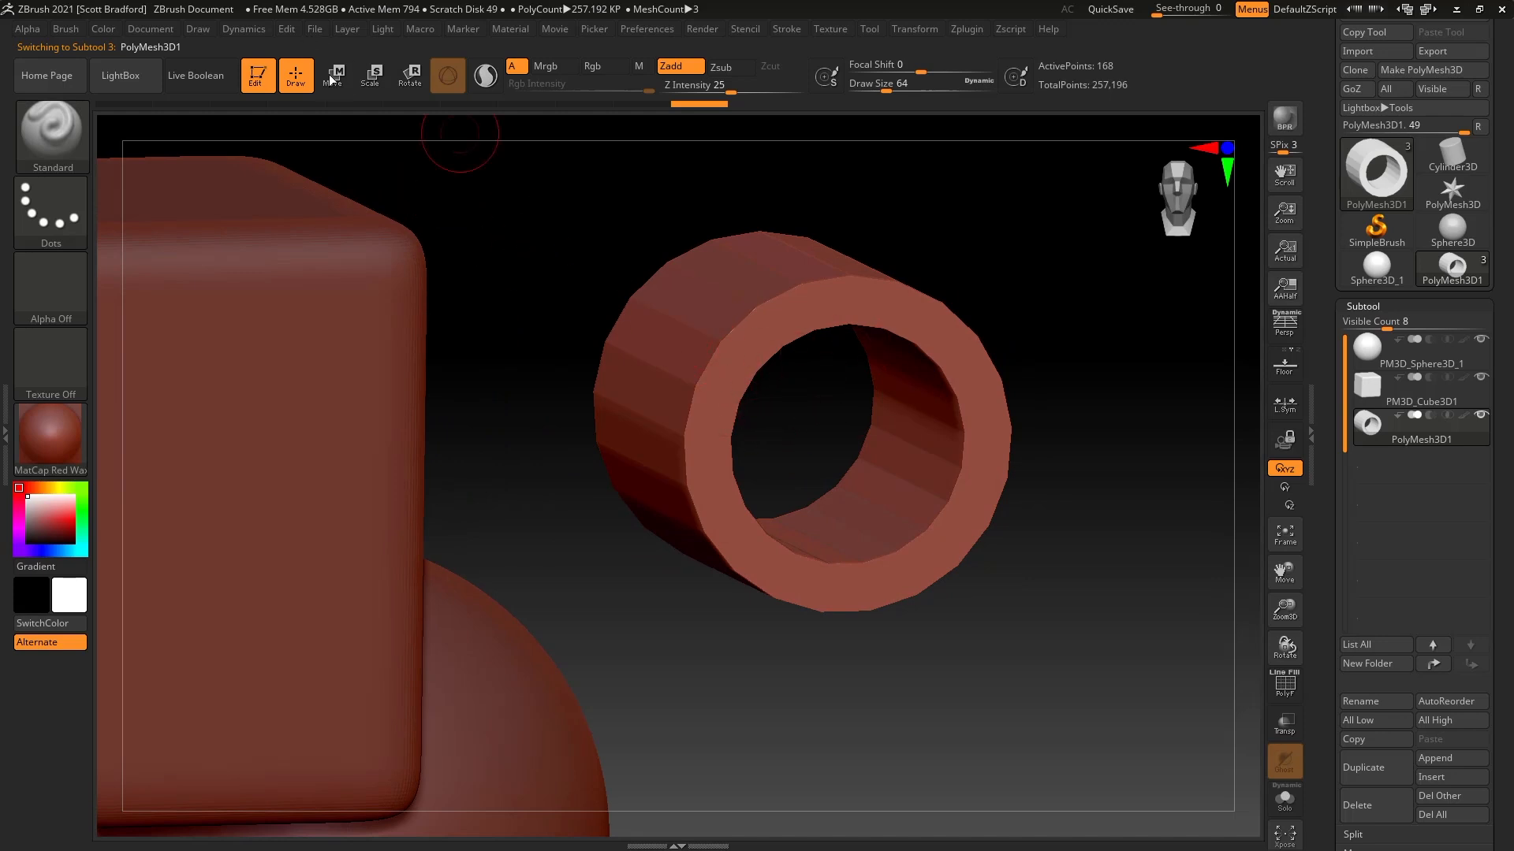
Bring back the tube's Cylinder 3D parameters in Move mode and return to the Gizmo 3D.
key("w")
left_click(747, 297)
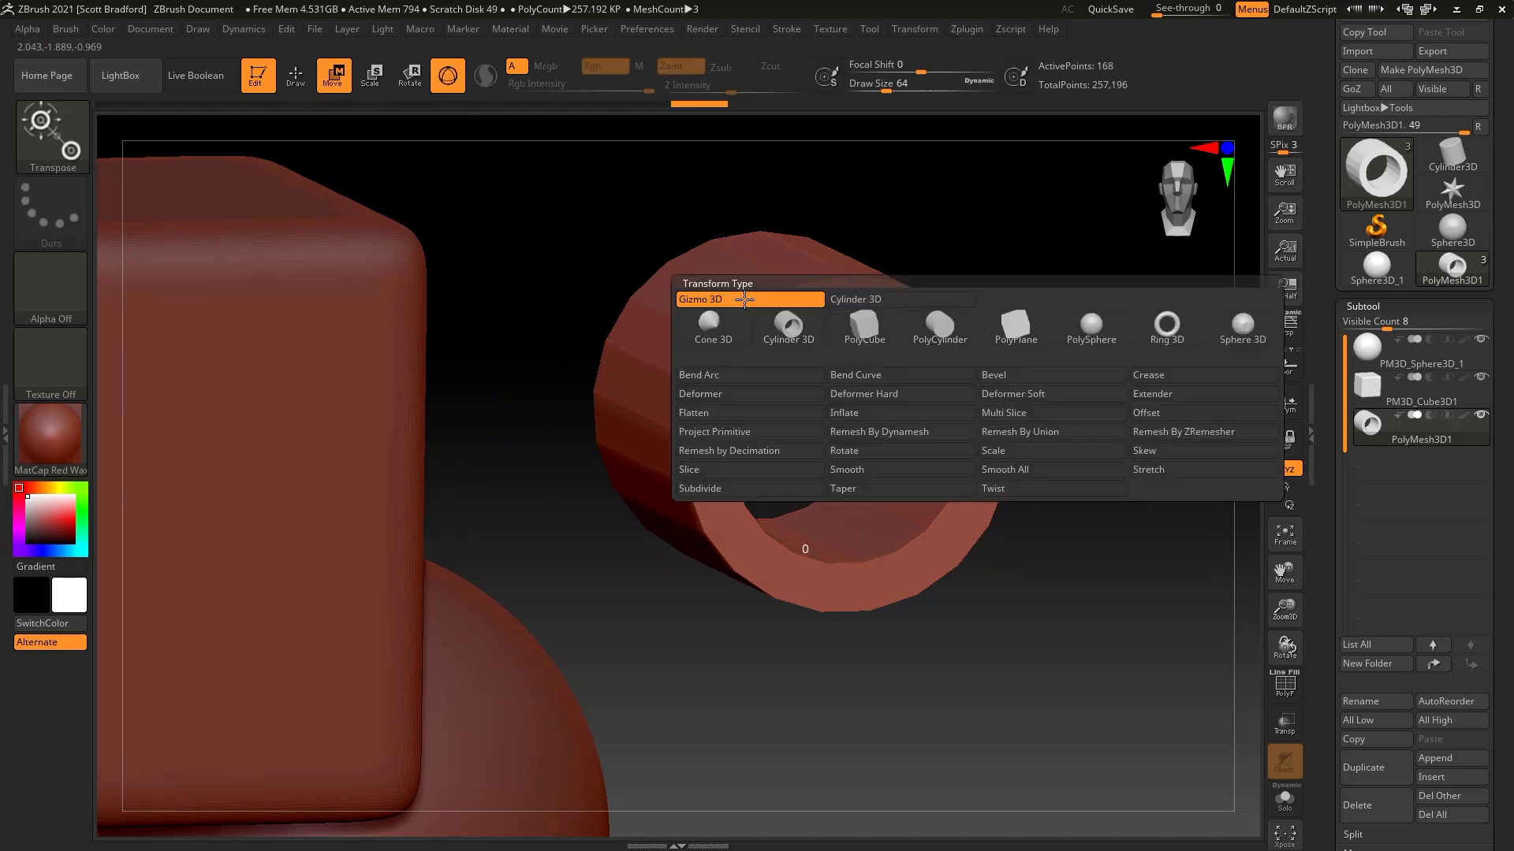
left_click(872, 299)
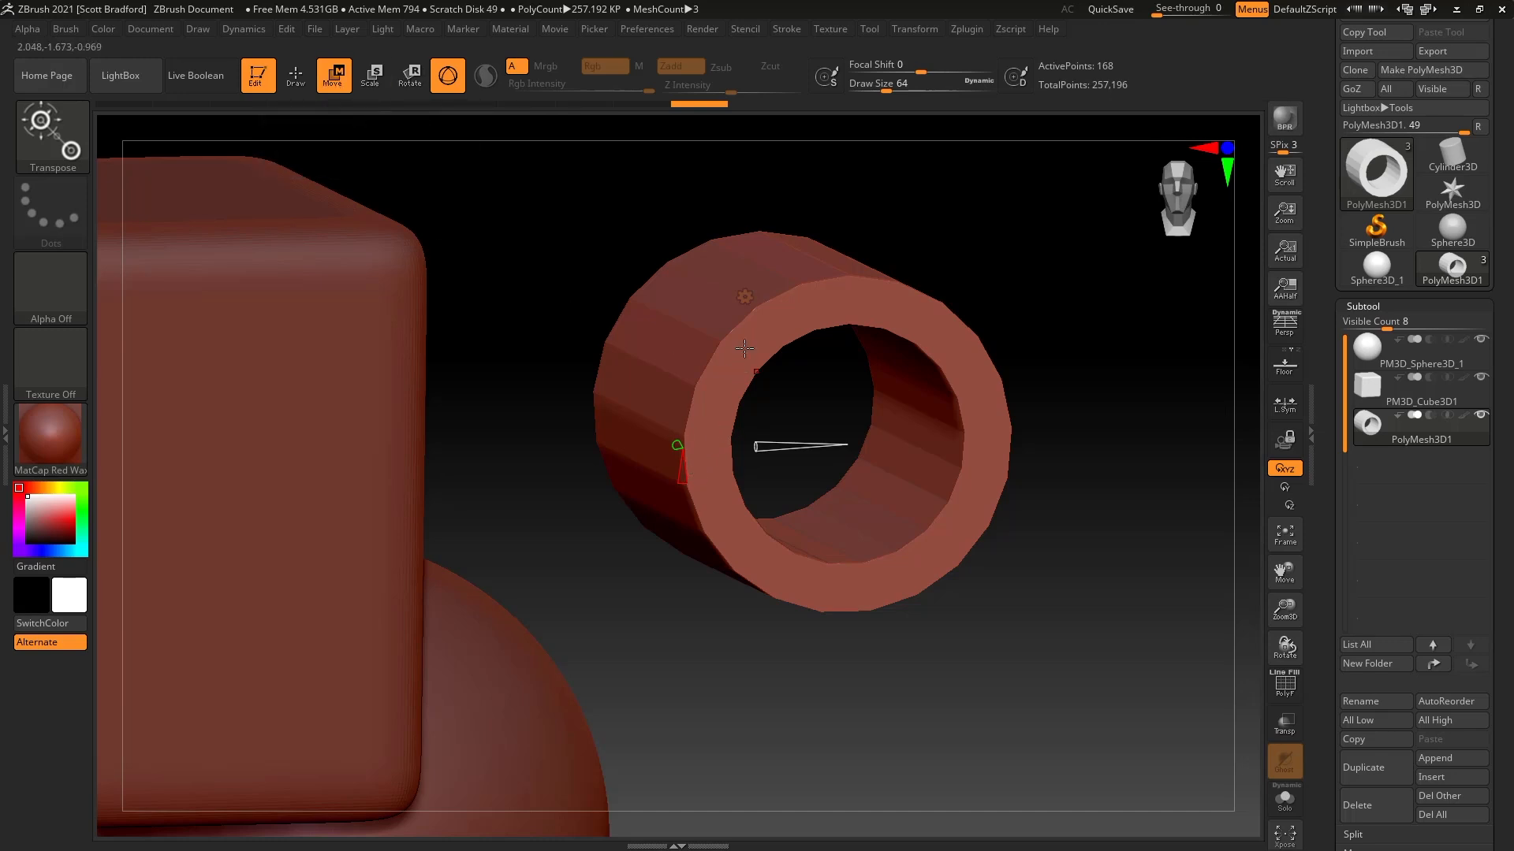
left_click(744, 297)
left_click(748, 297)
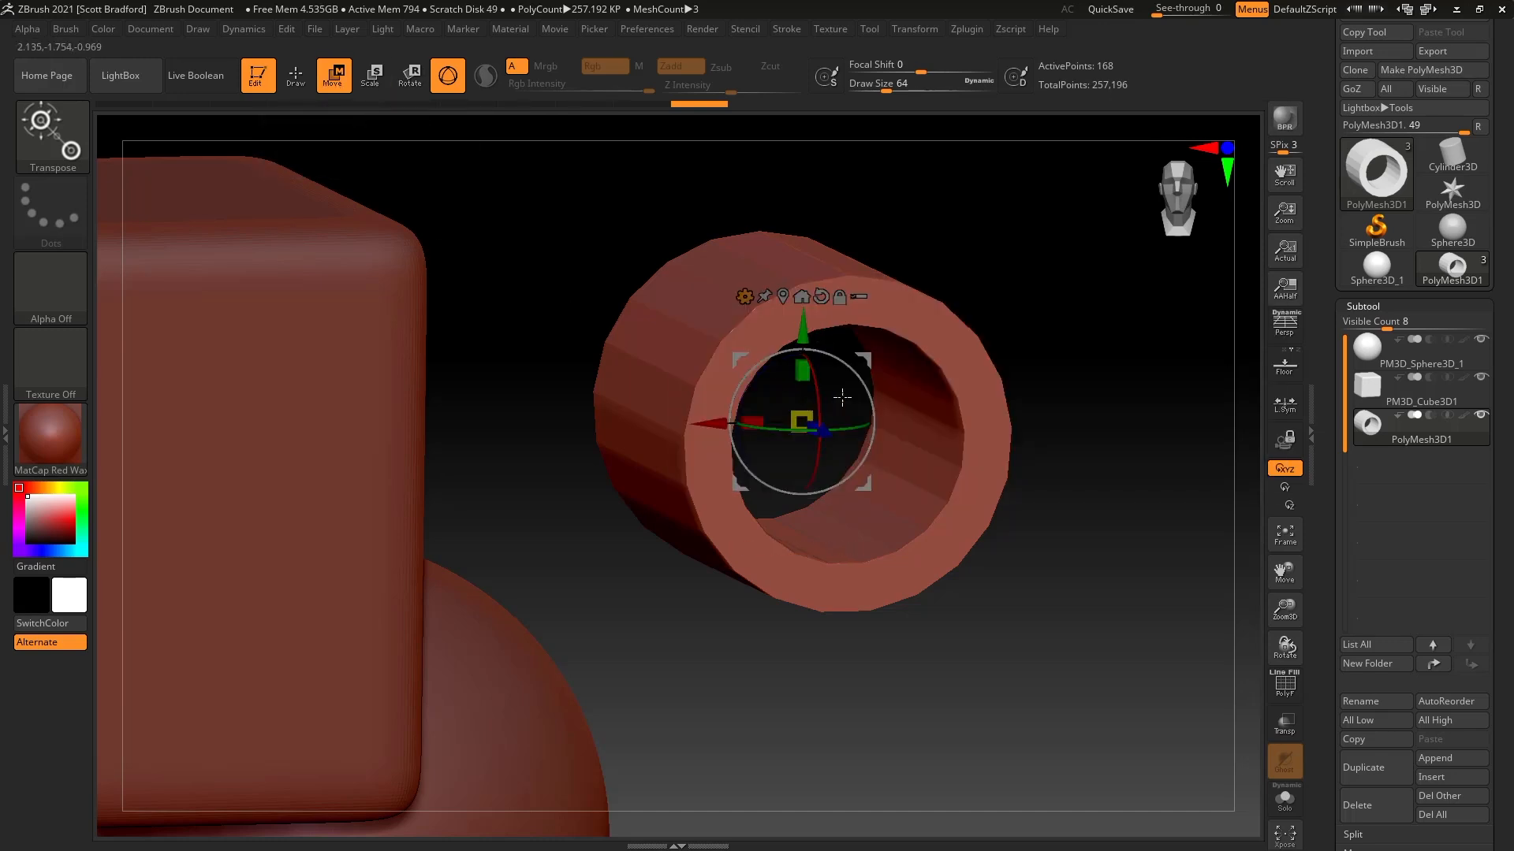
Reopen the tube's Cylinder 3D parameters and reduce its Inner Radius for a thicker wall.
left_click(744, 297)
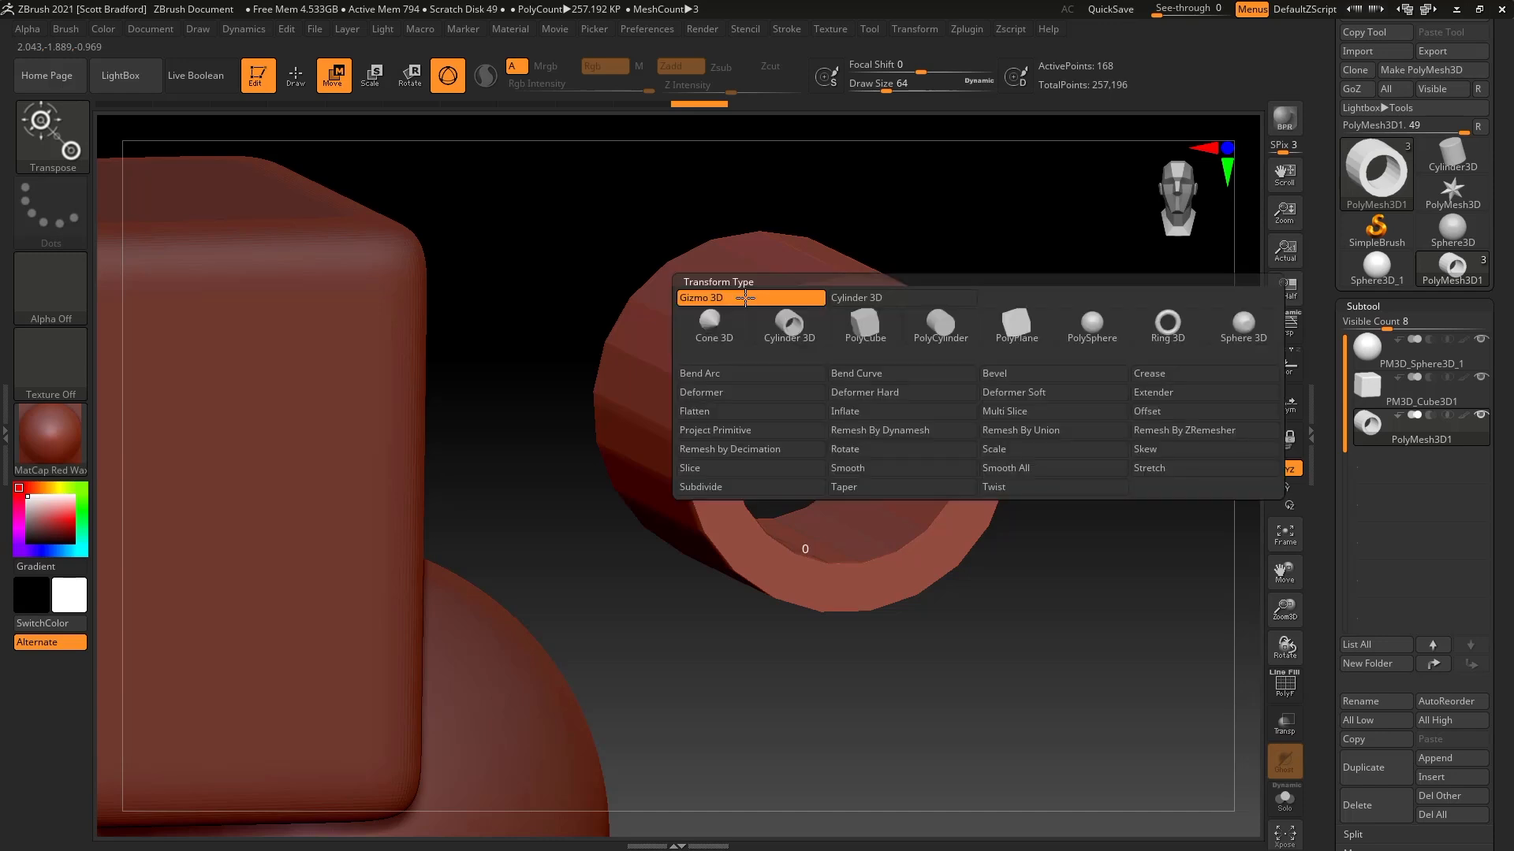
left_click(896, 305)
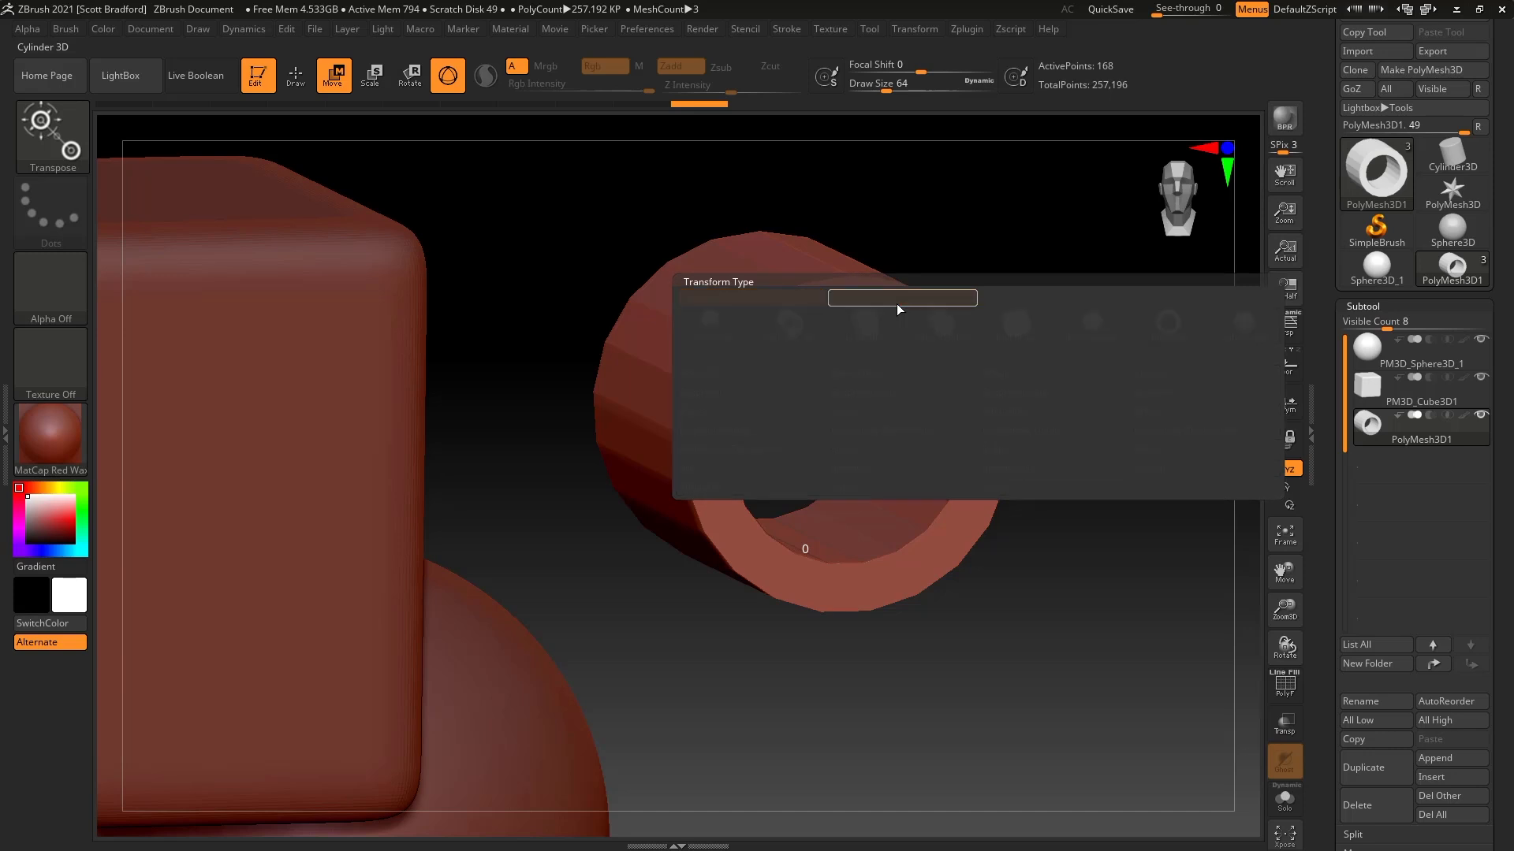
mouse_move(768, 450)
left_mouse_down()
mouse_move(792, 450)
mouse_move(769, 450)
left_mouse_up()
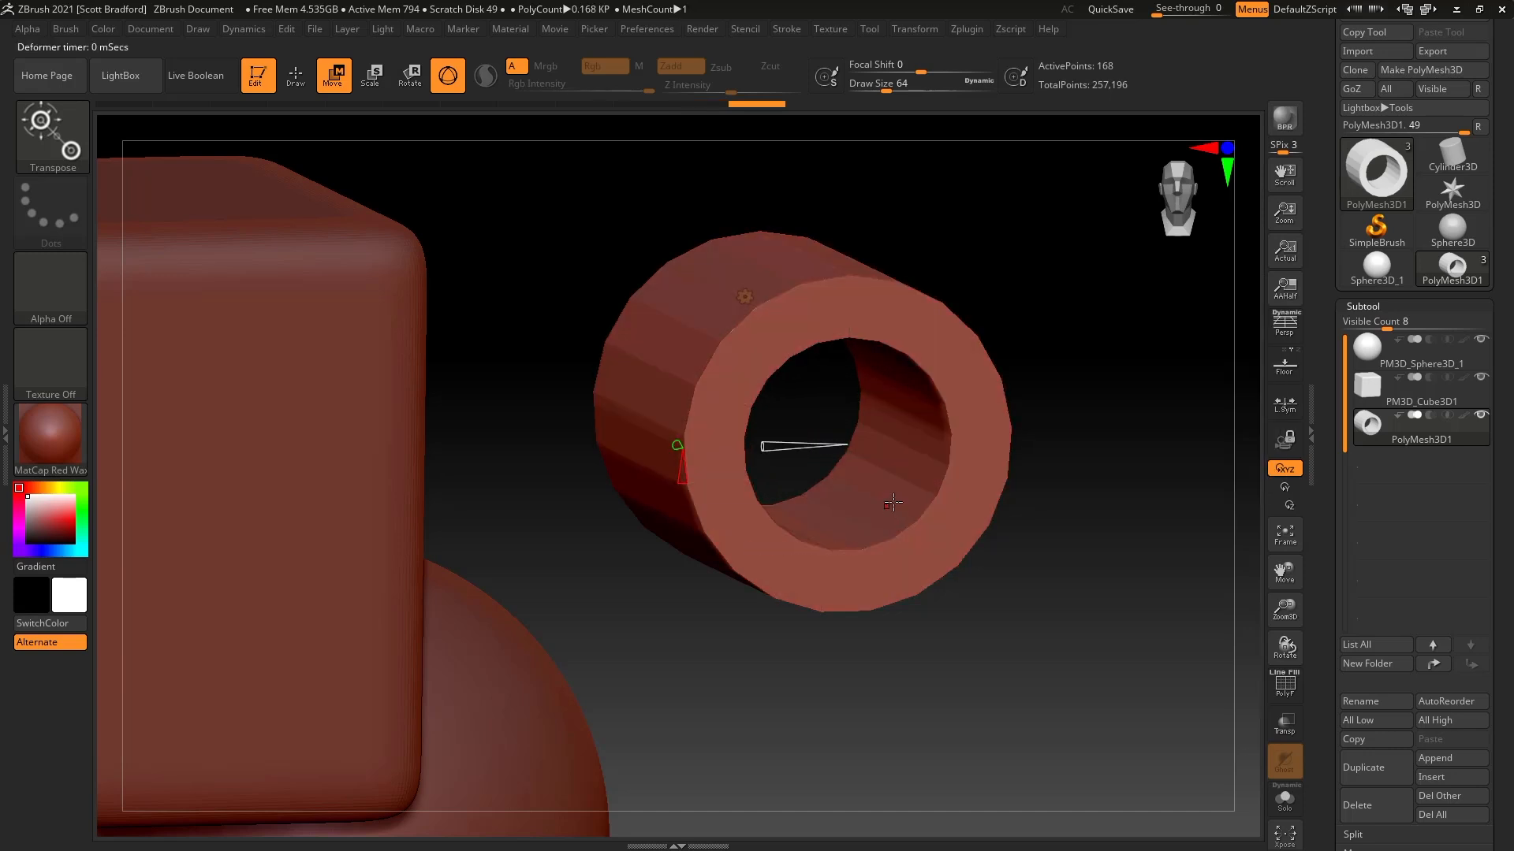
Switch the tube's transform type from Cylinder 3D back to Gizmo 3D and return to Draw mode.
left_click(744, 296)
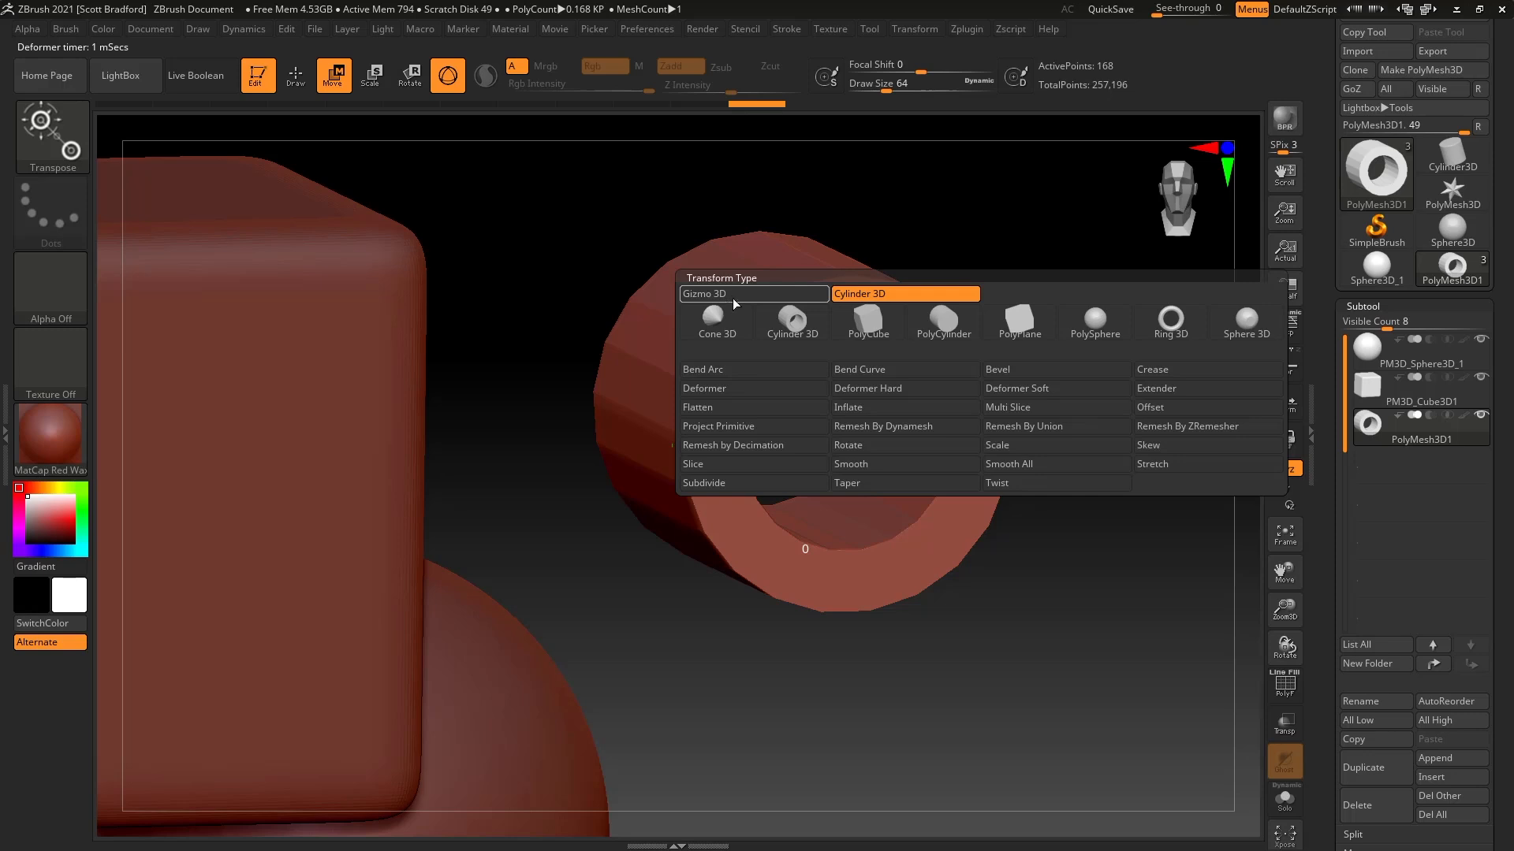
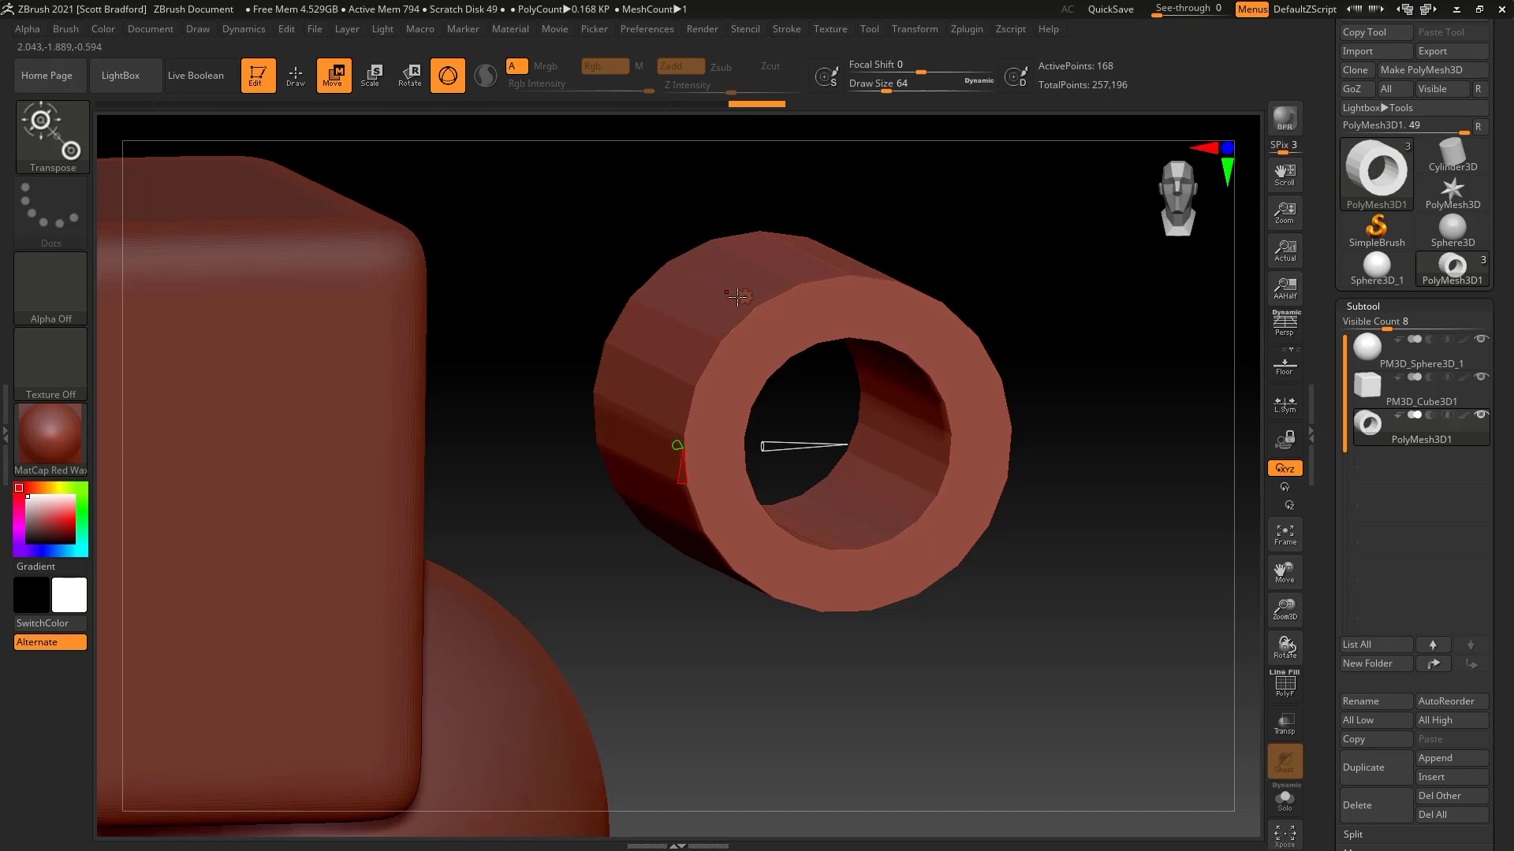
left_click(744, 297)
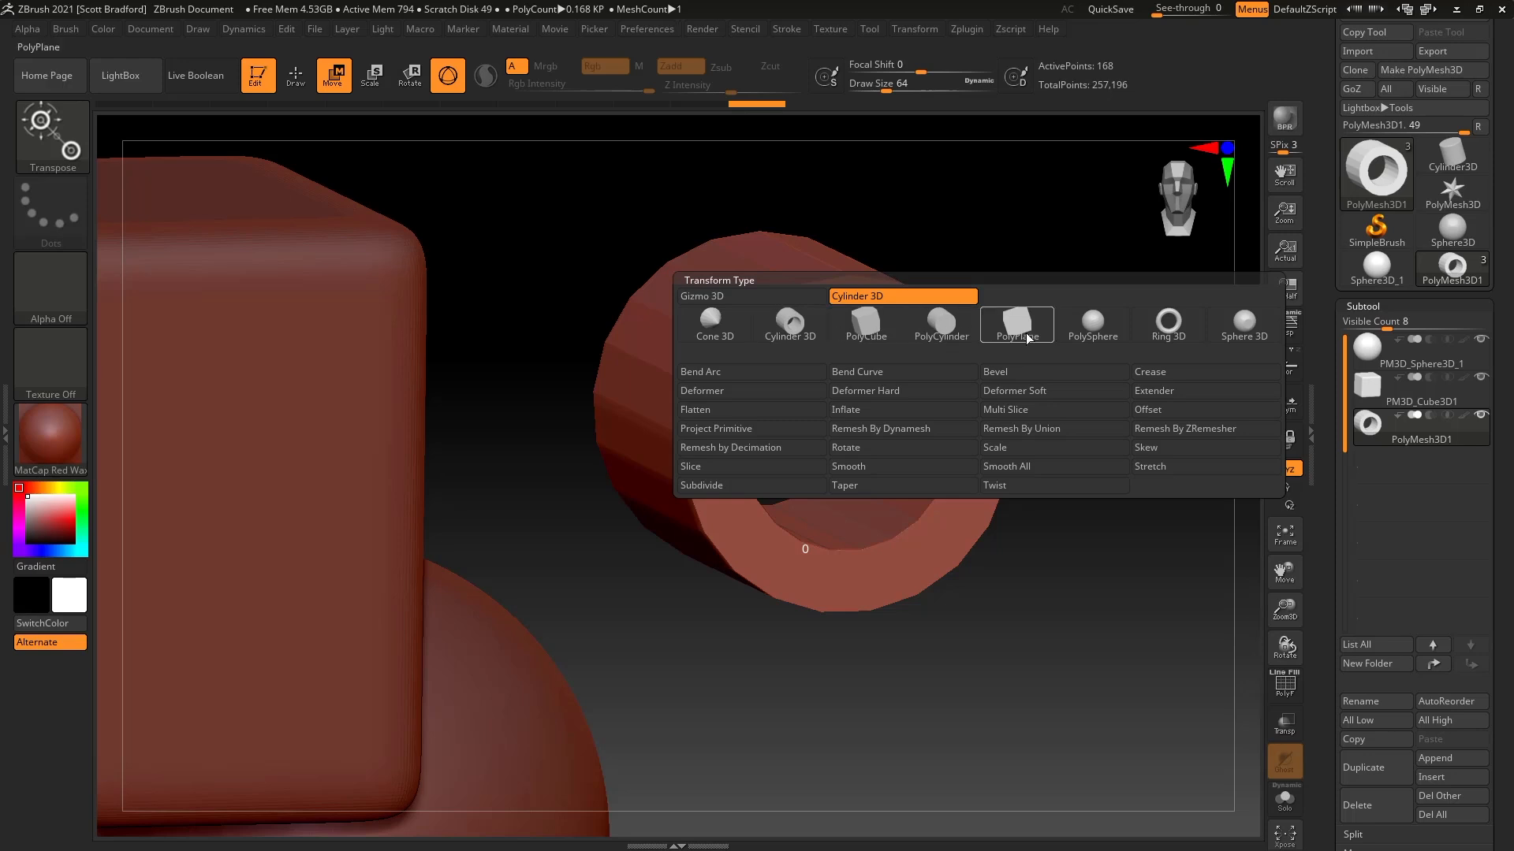
right_click_drag(886, 509, 924, 461)
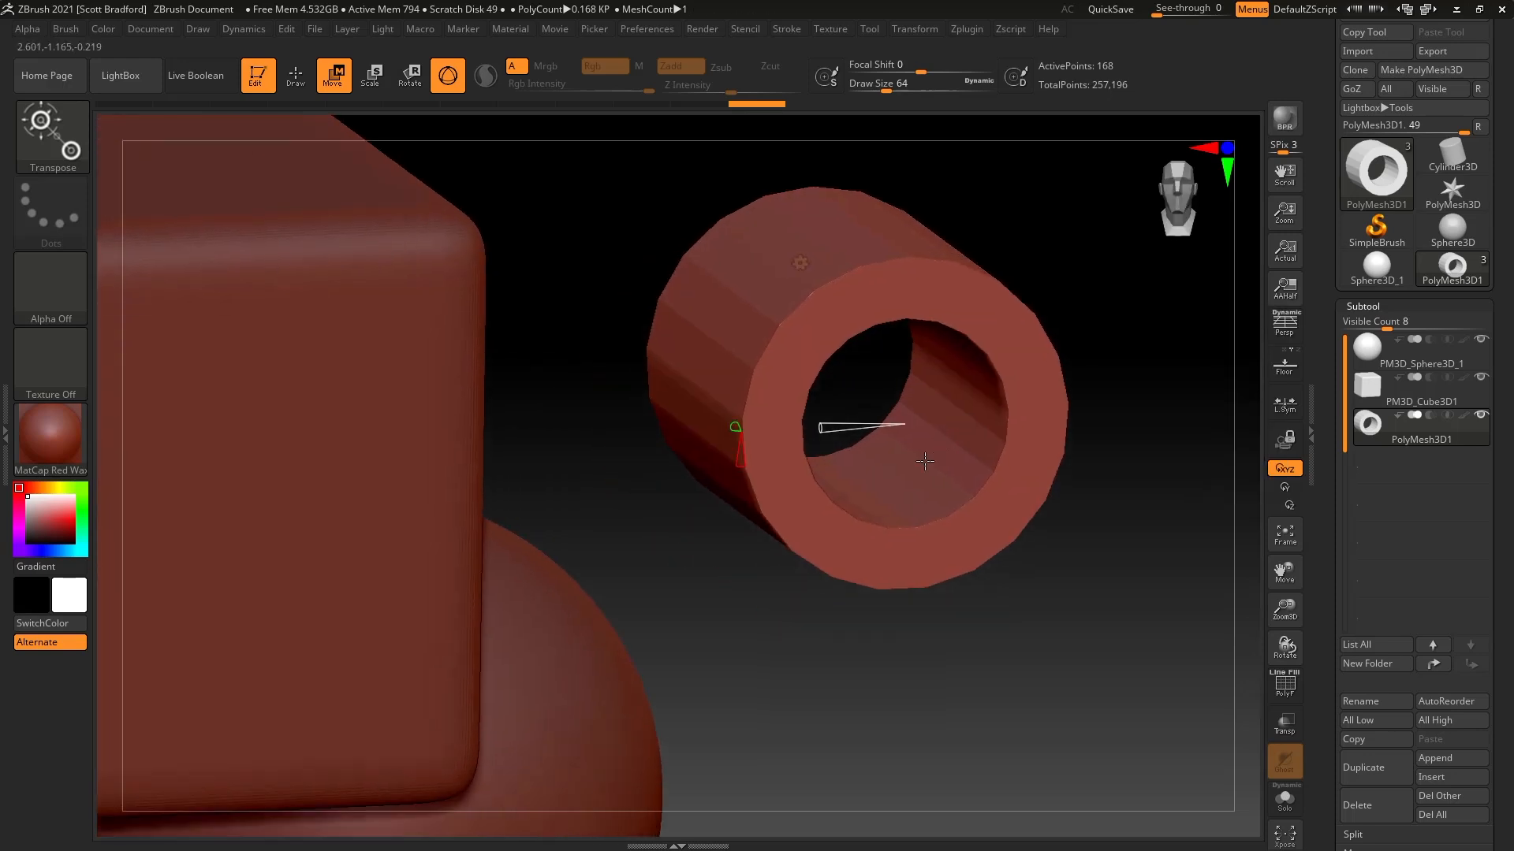
left_click(797, 265)
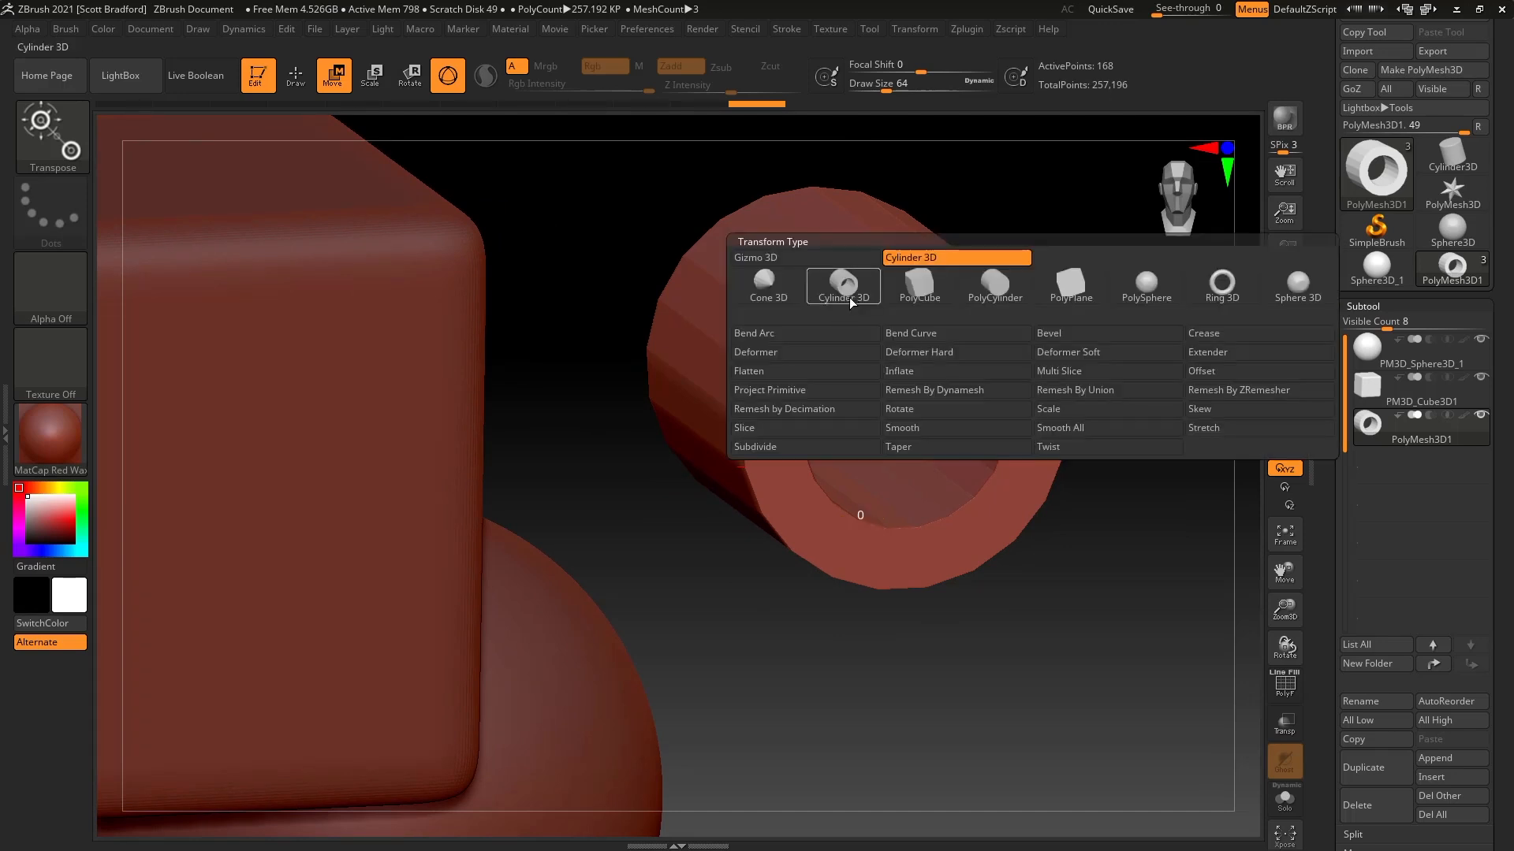
left_click(799, 257)
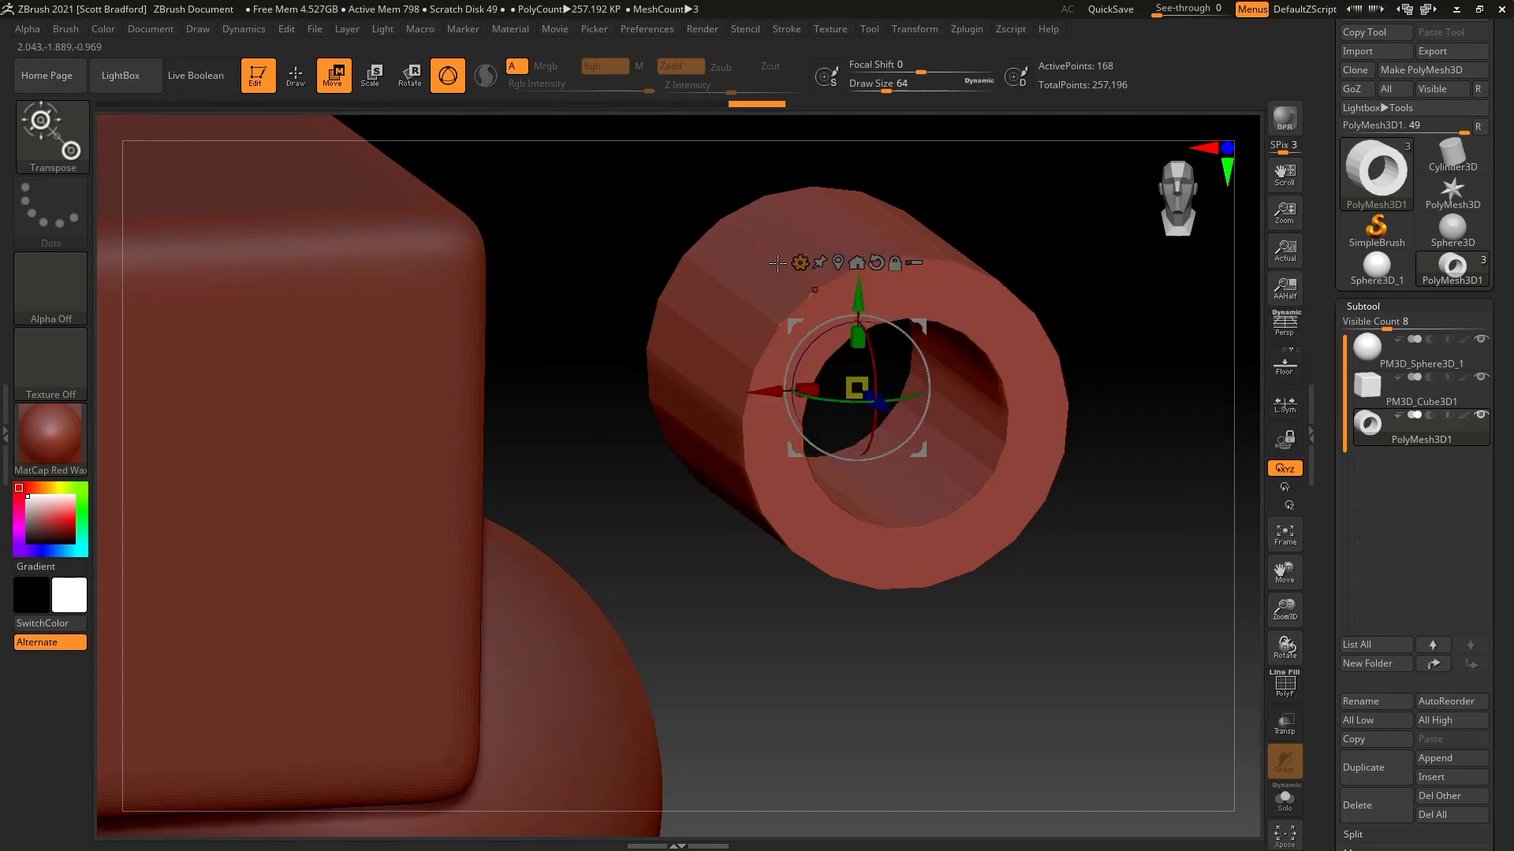
left_click(309, 83)
Make the cube the active subtool and hide the tube and sphere subtools.
mouse_move(722, 476)
right_mouse_down("ctrl")
mouse_move(728, 413)
mouse_move(818, 433)
mouse_move(780, 426)
mouse_move(822, 474)
right_mouse_up("ctrl")
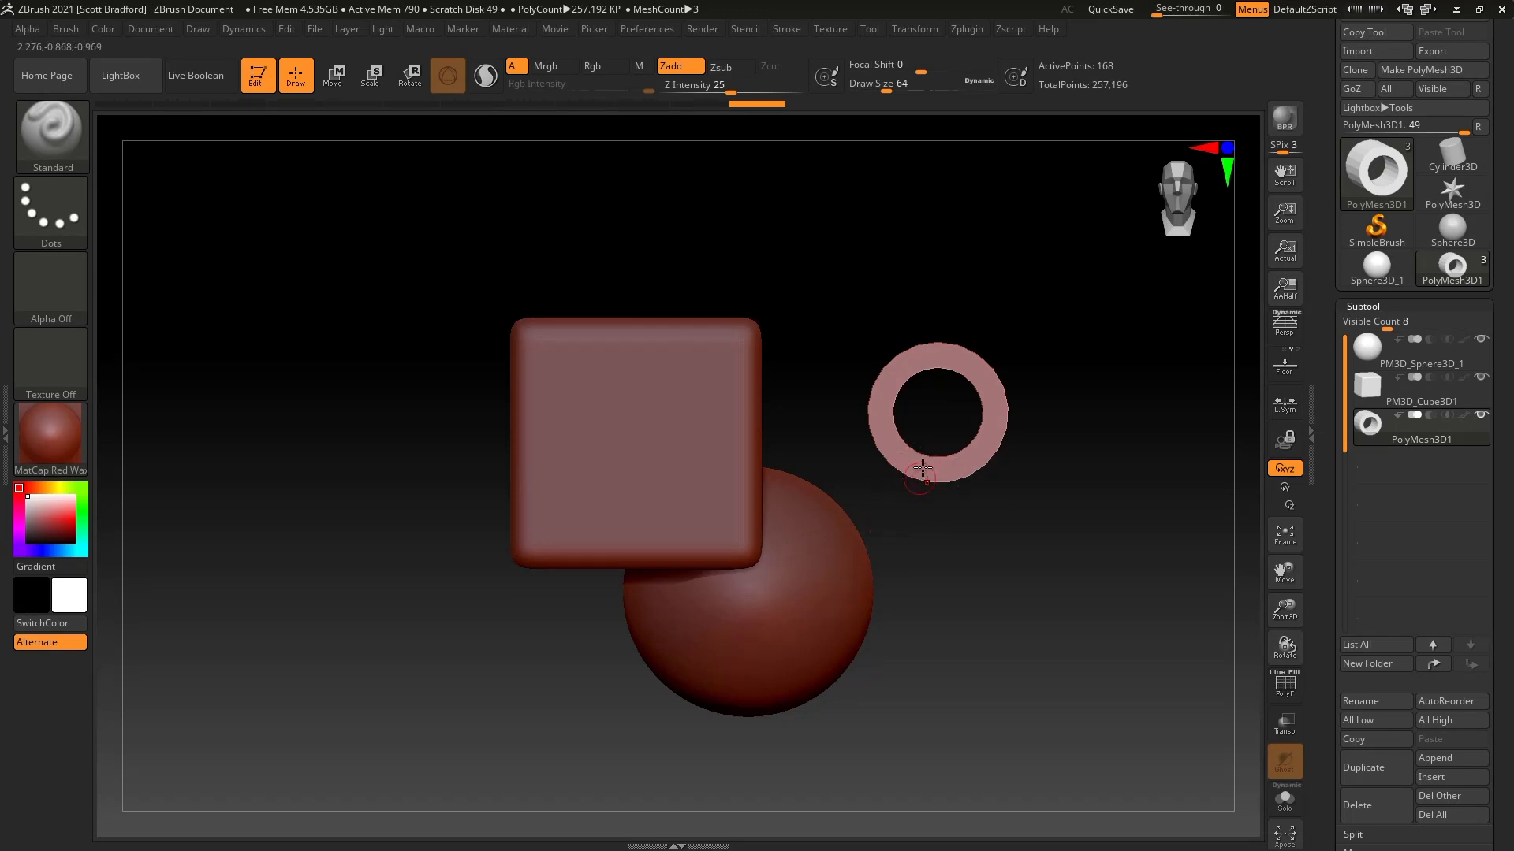
mouse_move(1405, 415)
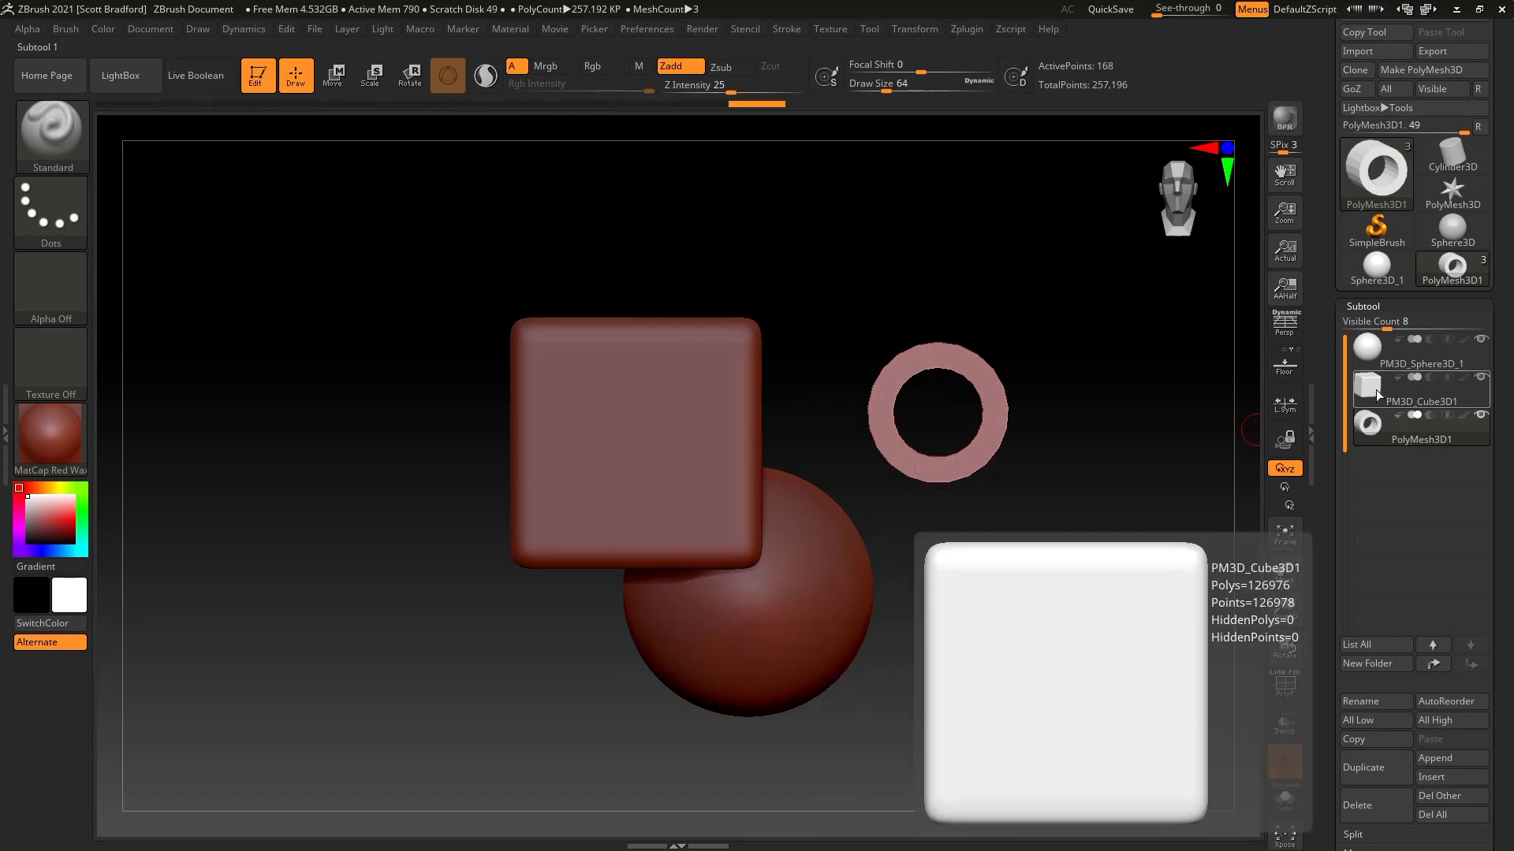
left_click(1375, 389)
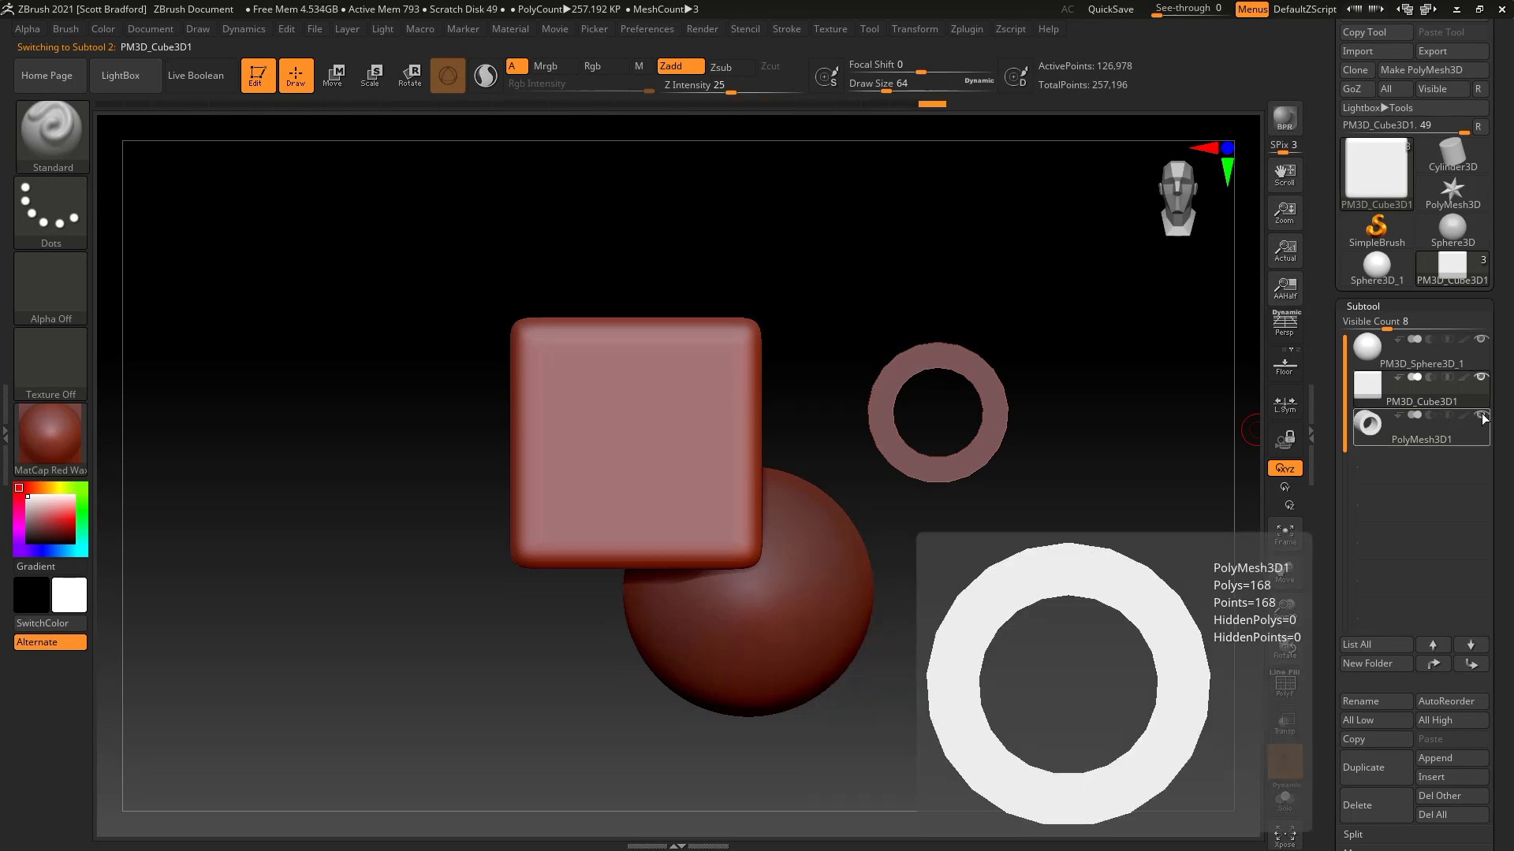
left_click(1481, 417)
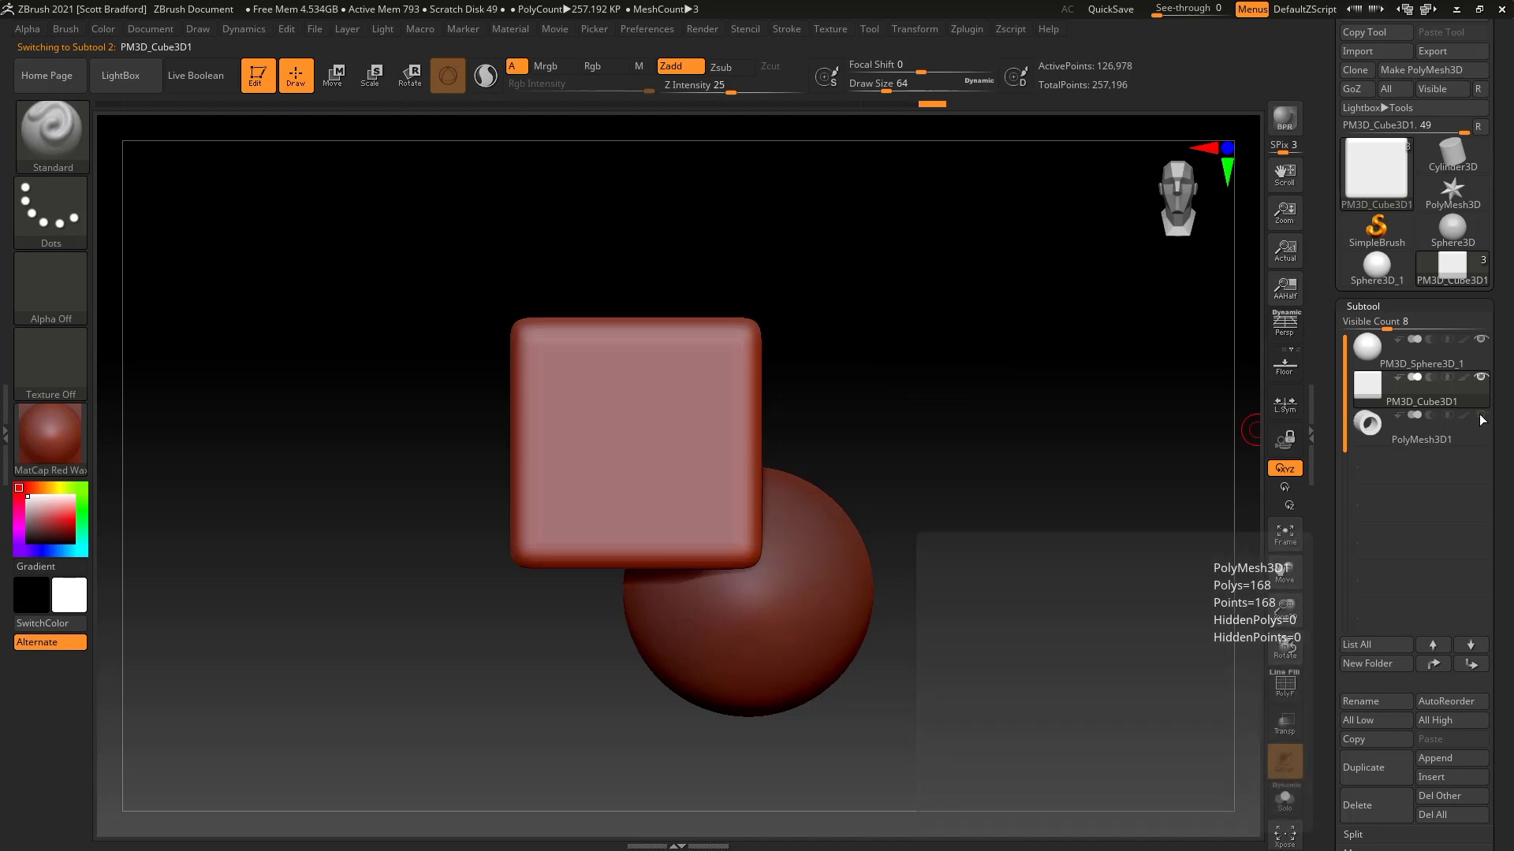
left_click(1482, 341)
mouse_move(1481, 345)
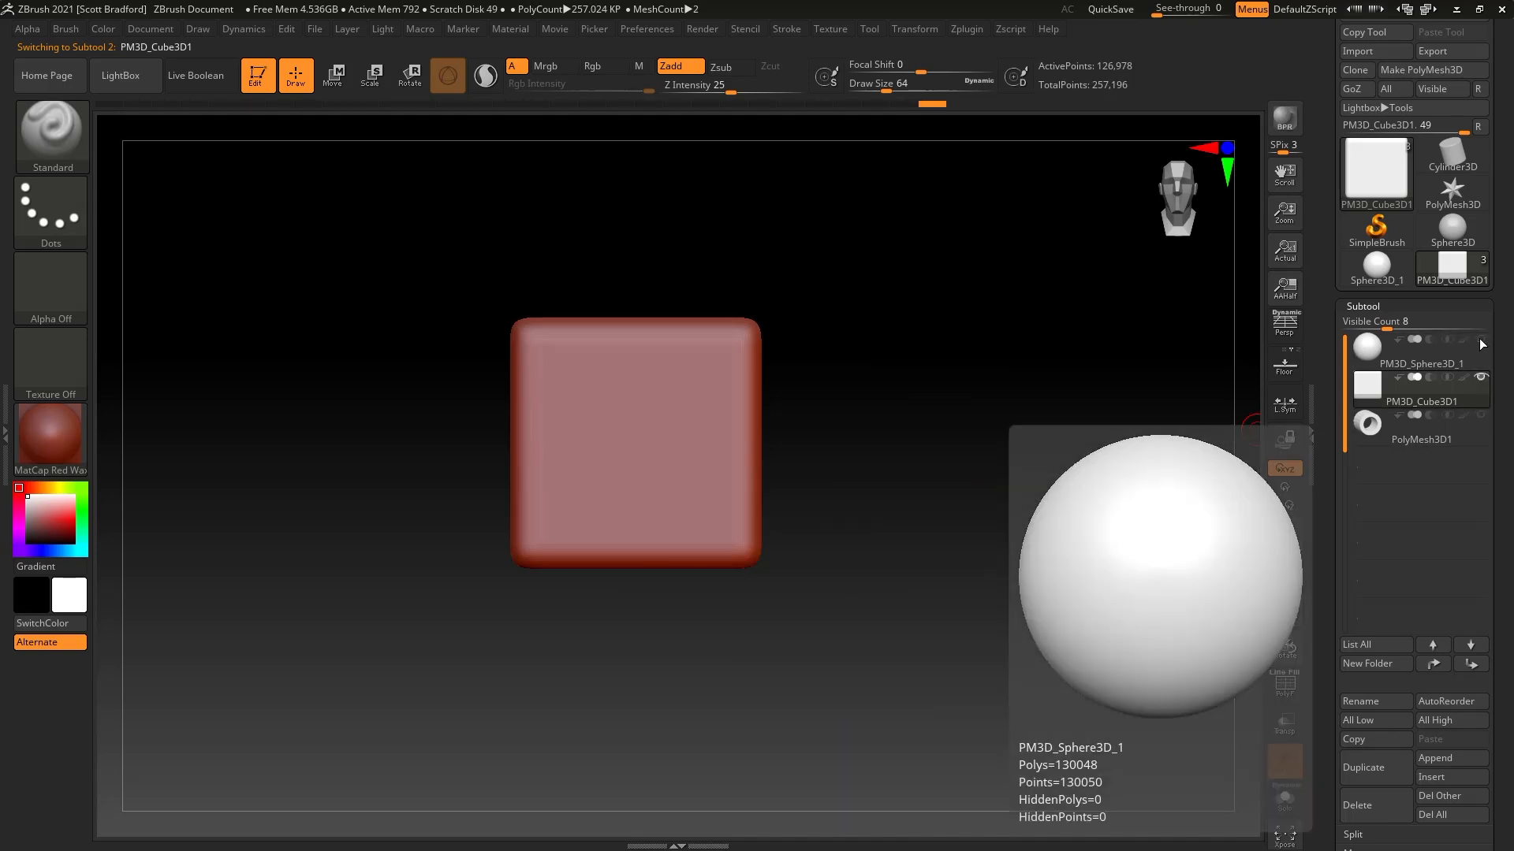
left_click_drag(757, 495, 822, 506, "alt")
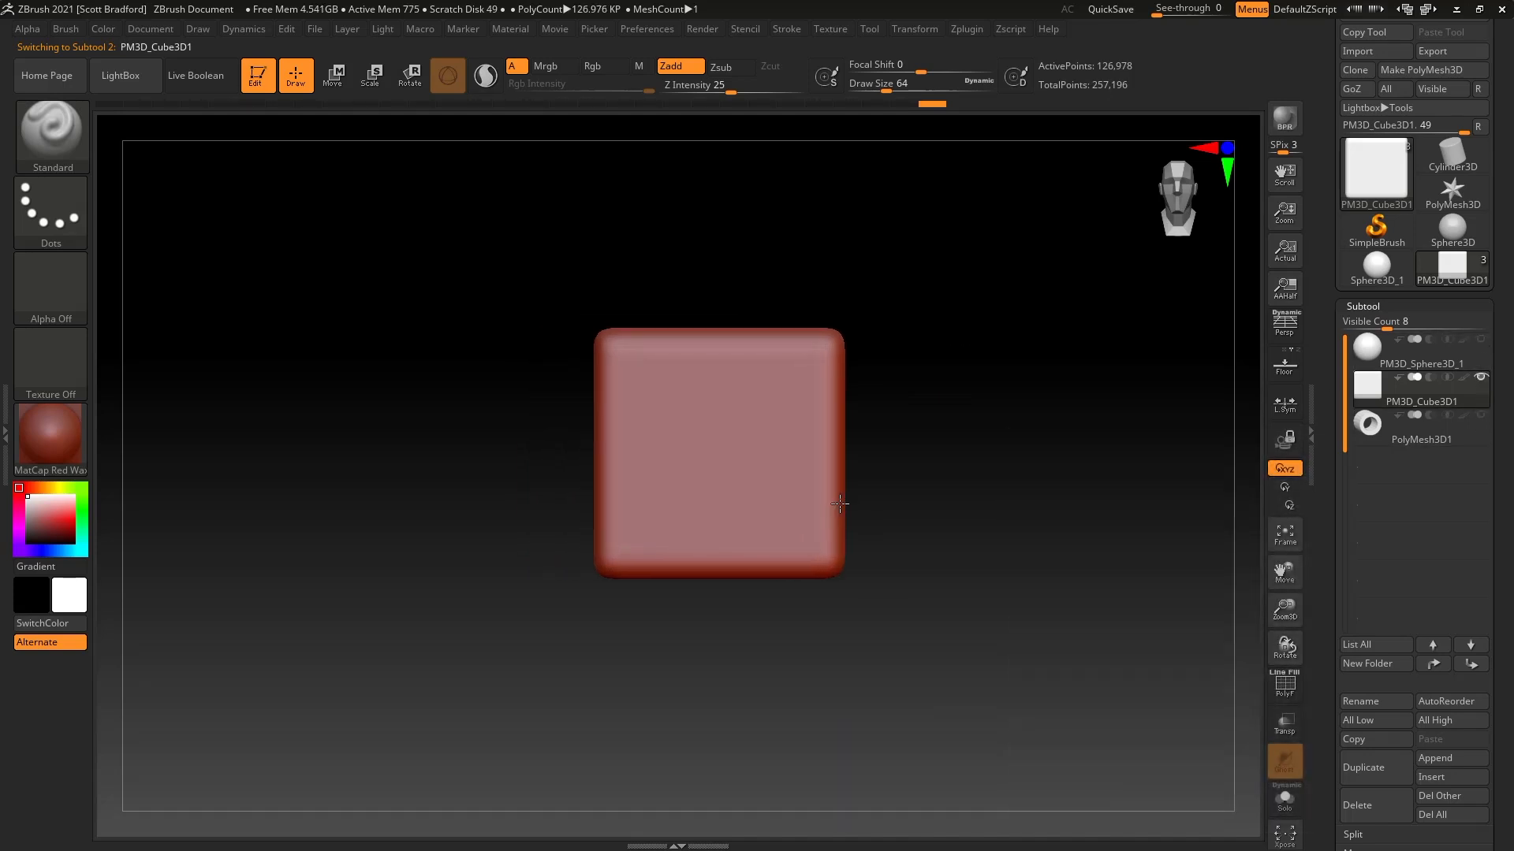
left_click_drag(764, 619, 801, 611)
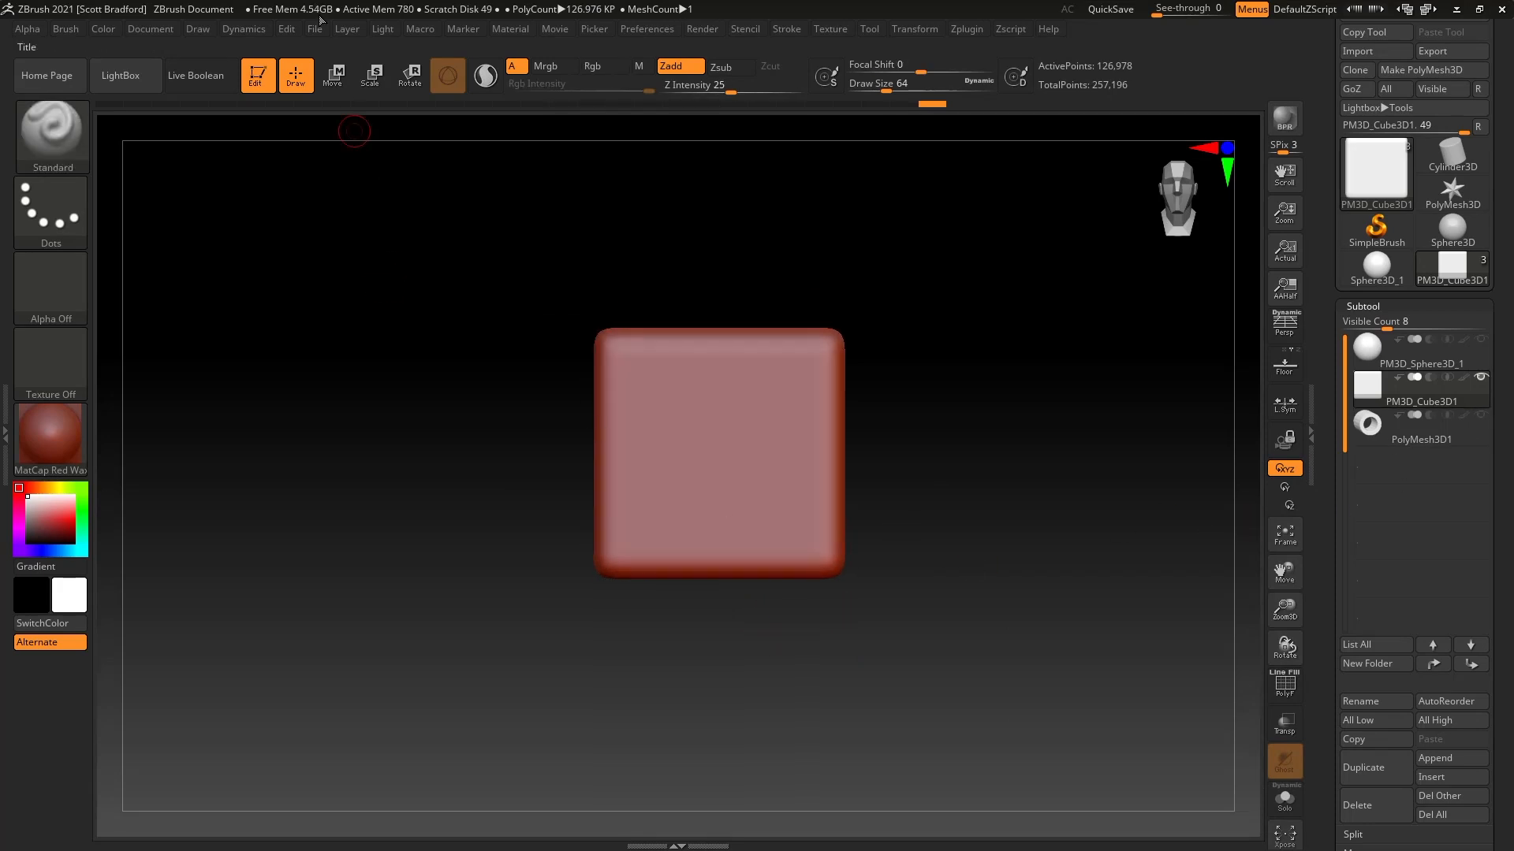
Scale the cube with the Move gizmo into a long, thin bar stretched along its X axis.
left_click(336, 79)
left_click_drag(795, 587, 794, 635)
left_click_drag(673, 458, 229, 450)
left_click_drag(784, 642, 610, 595)
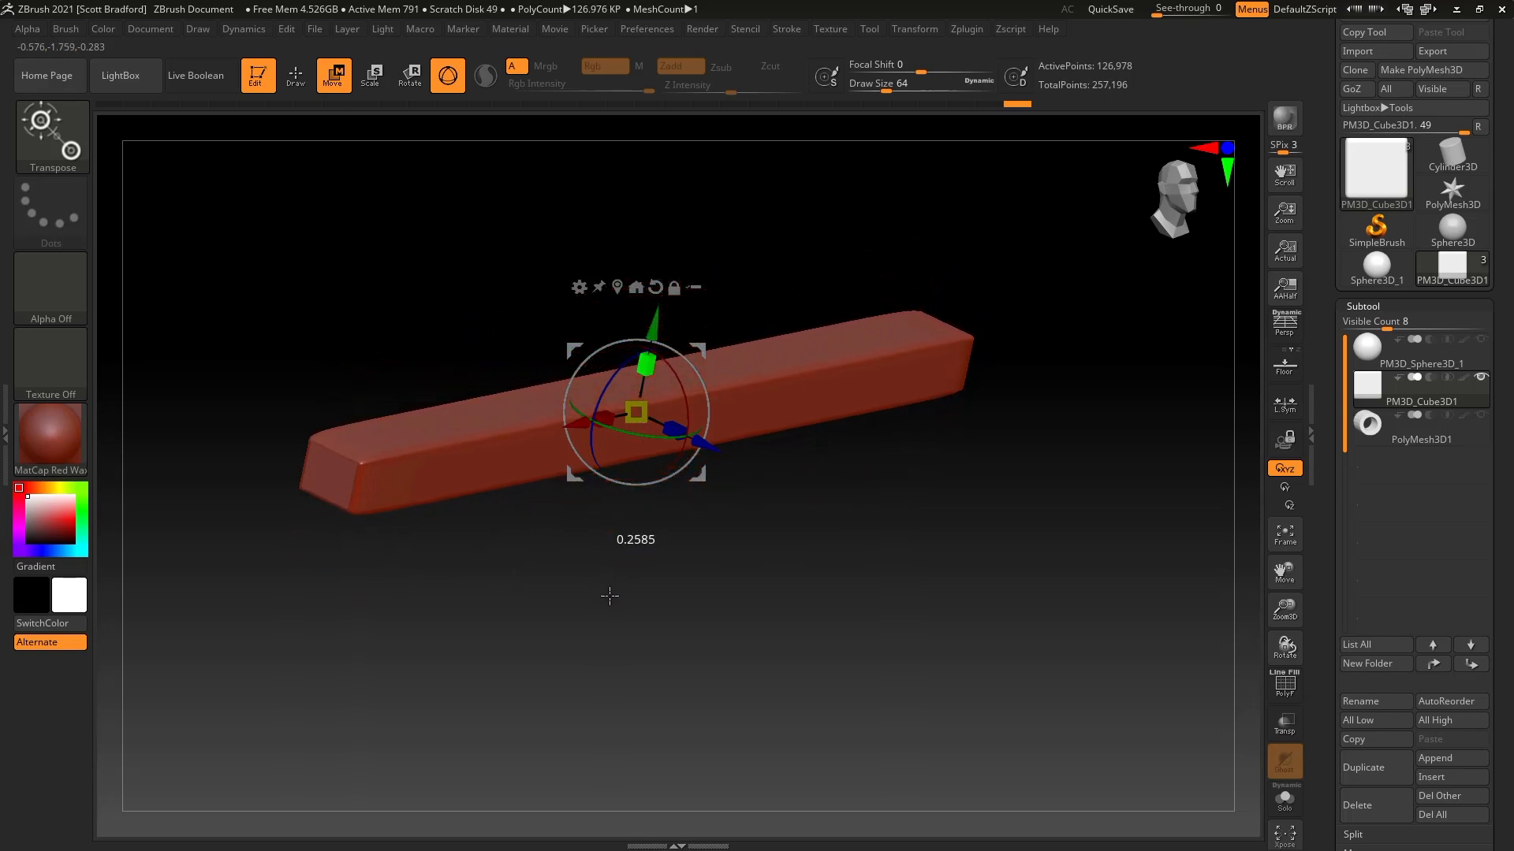
left_click_drag(672, 431, 608, 401)
left_click_drag(769, 614, 898, 608)
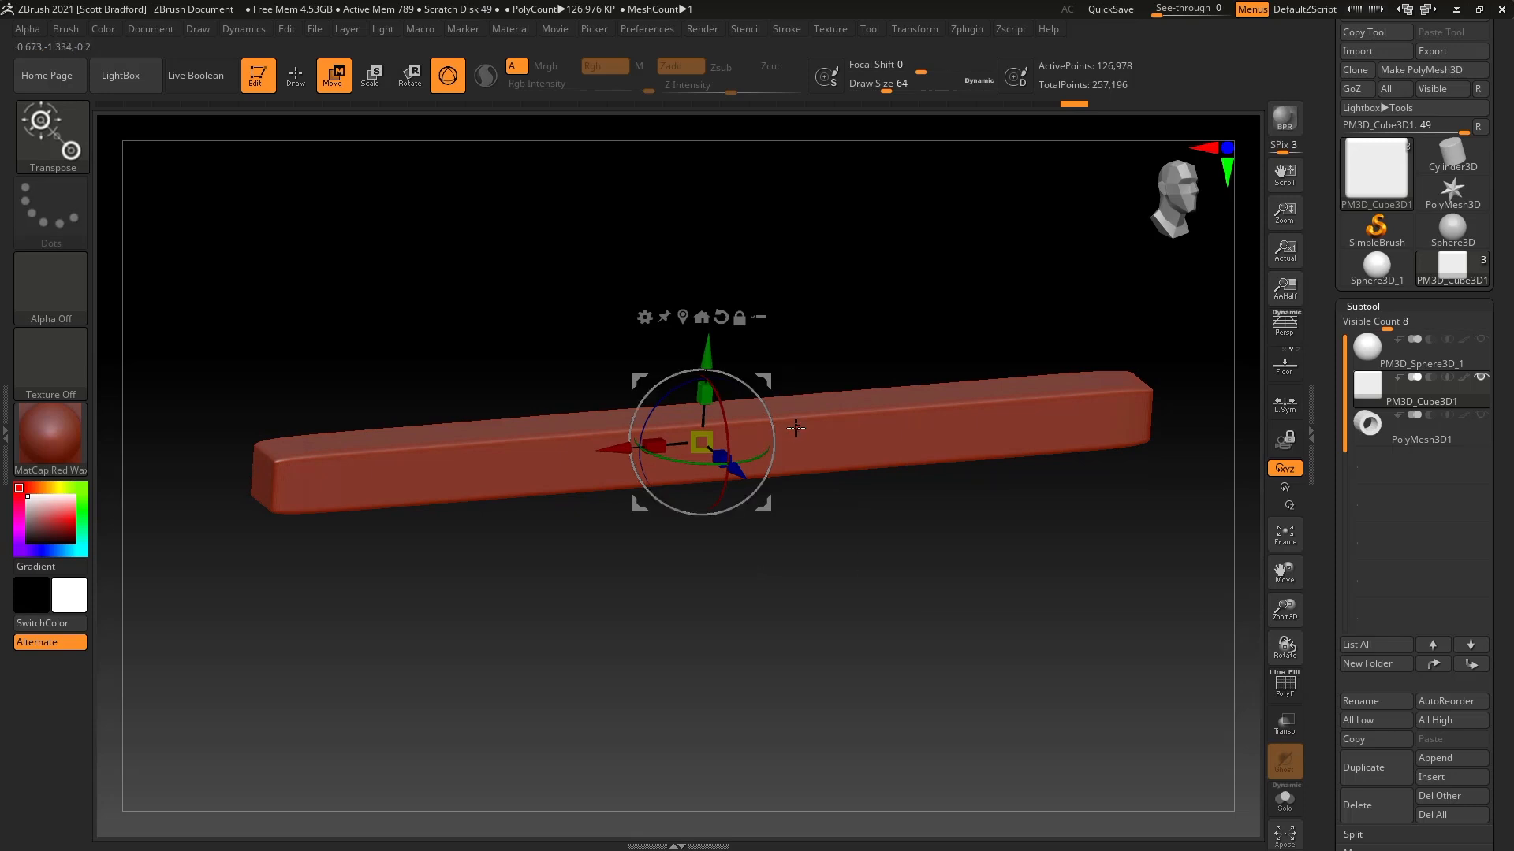
Apply the Taper deformer to the bar and examine its Exponent and Taper cones.
left_click(643, 317)
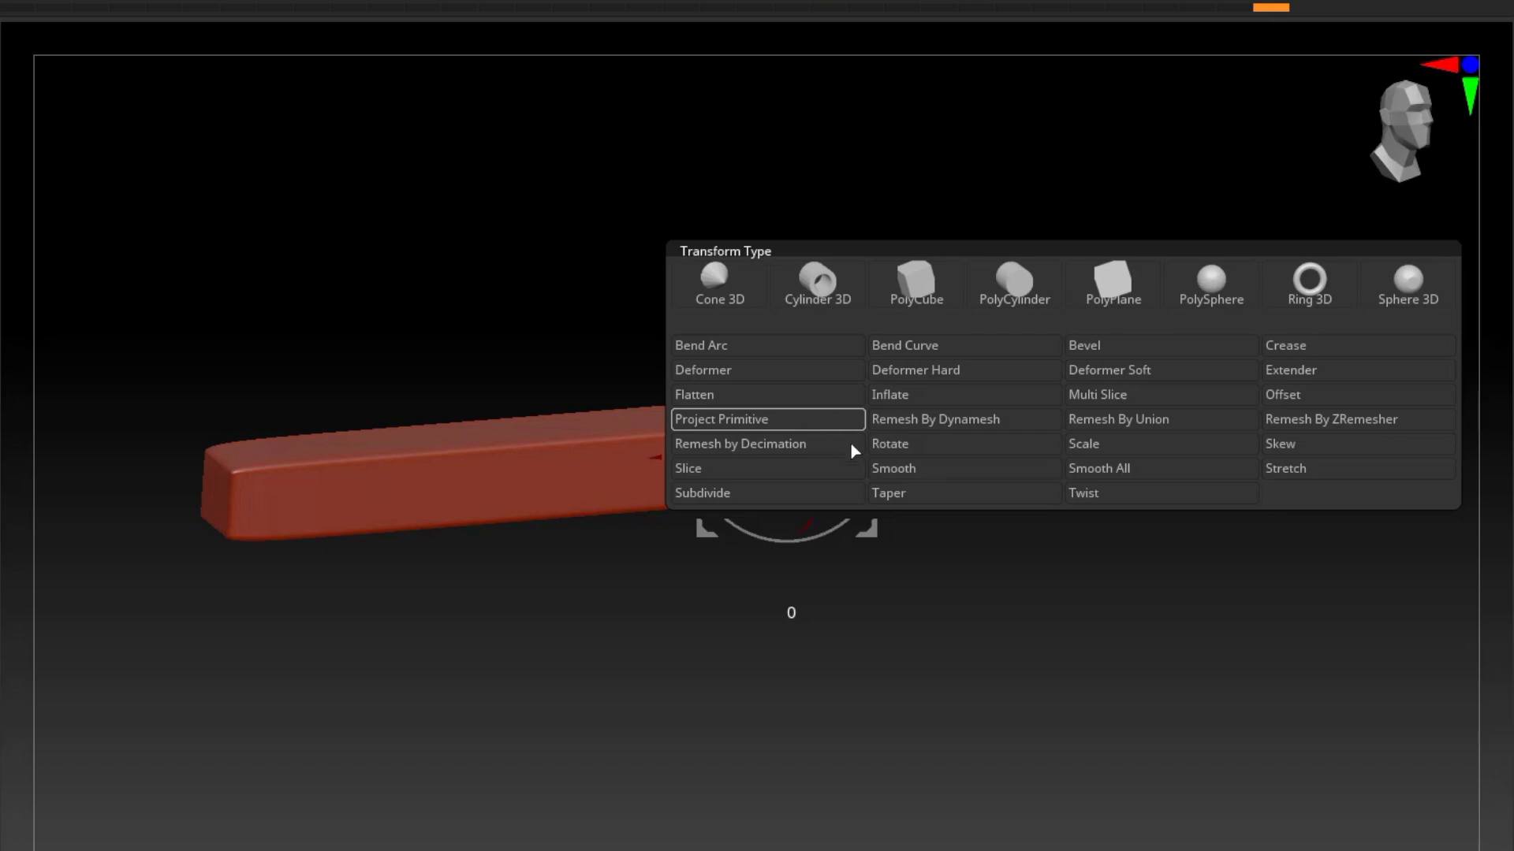
left_click(913, 494)
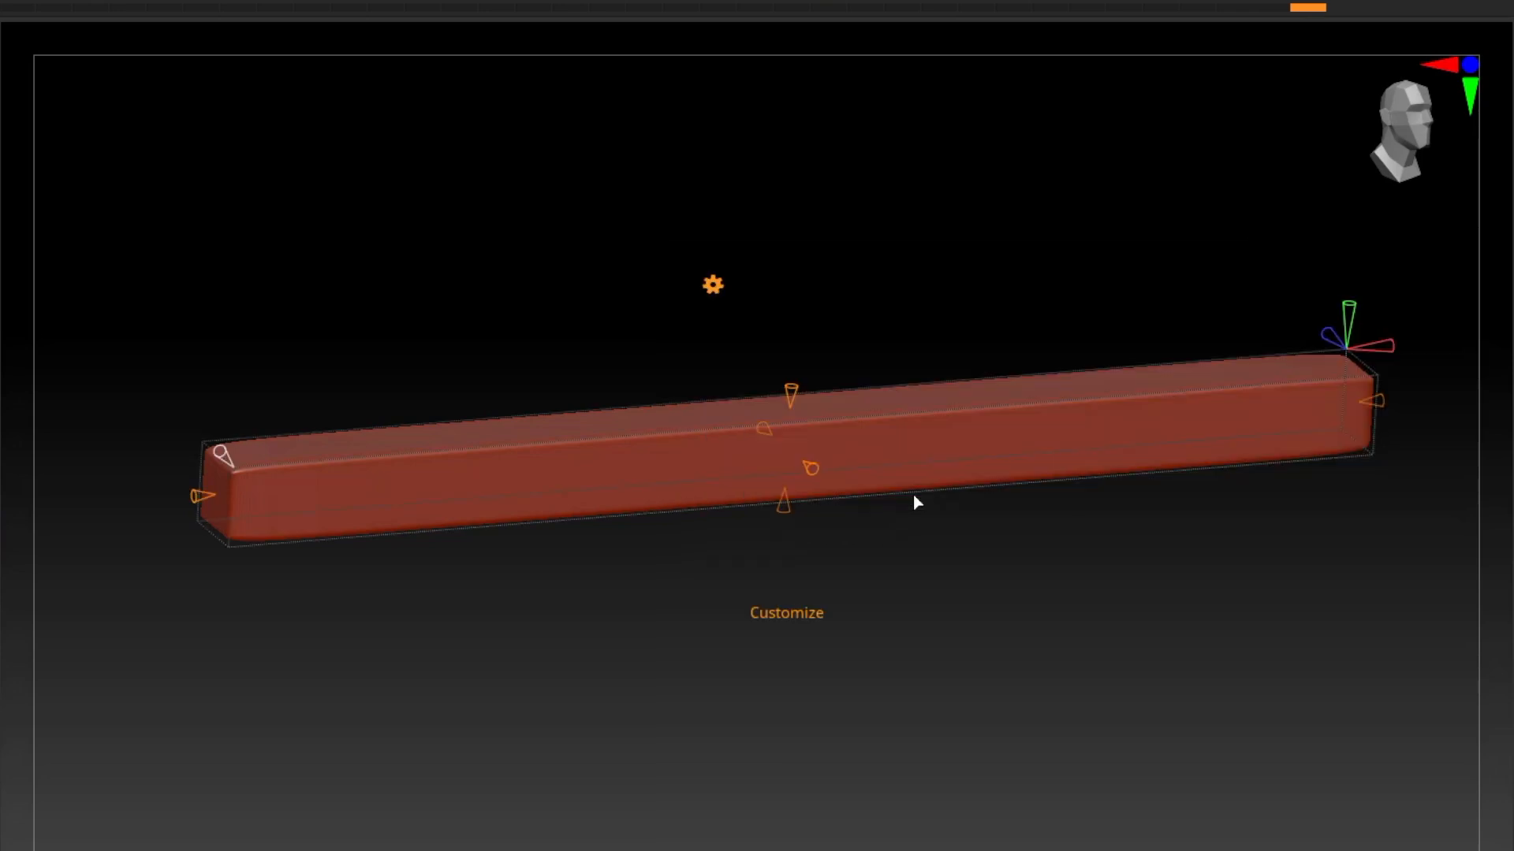
left_click_drag(874, 607, 868, 668)
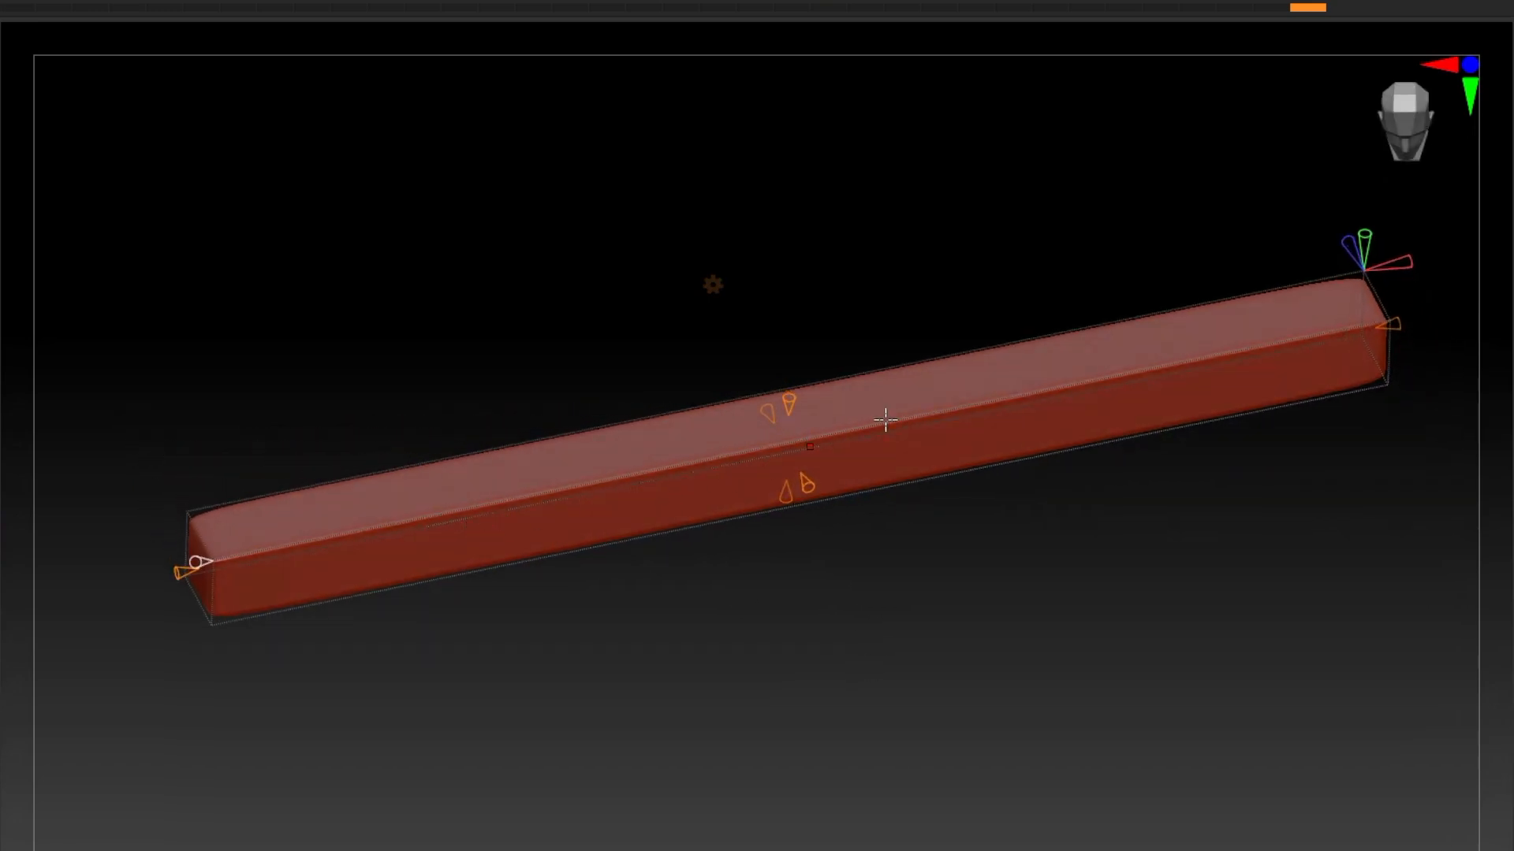
mouse_move(180, 570)
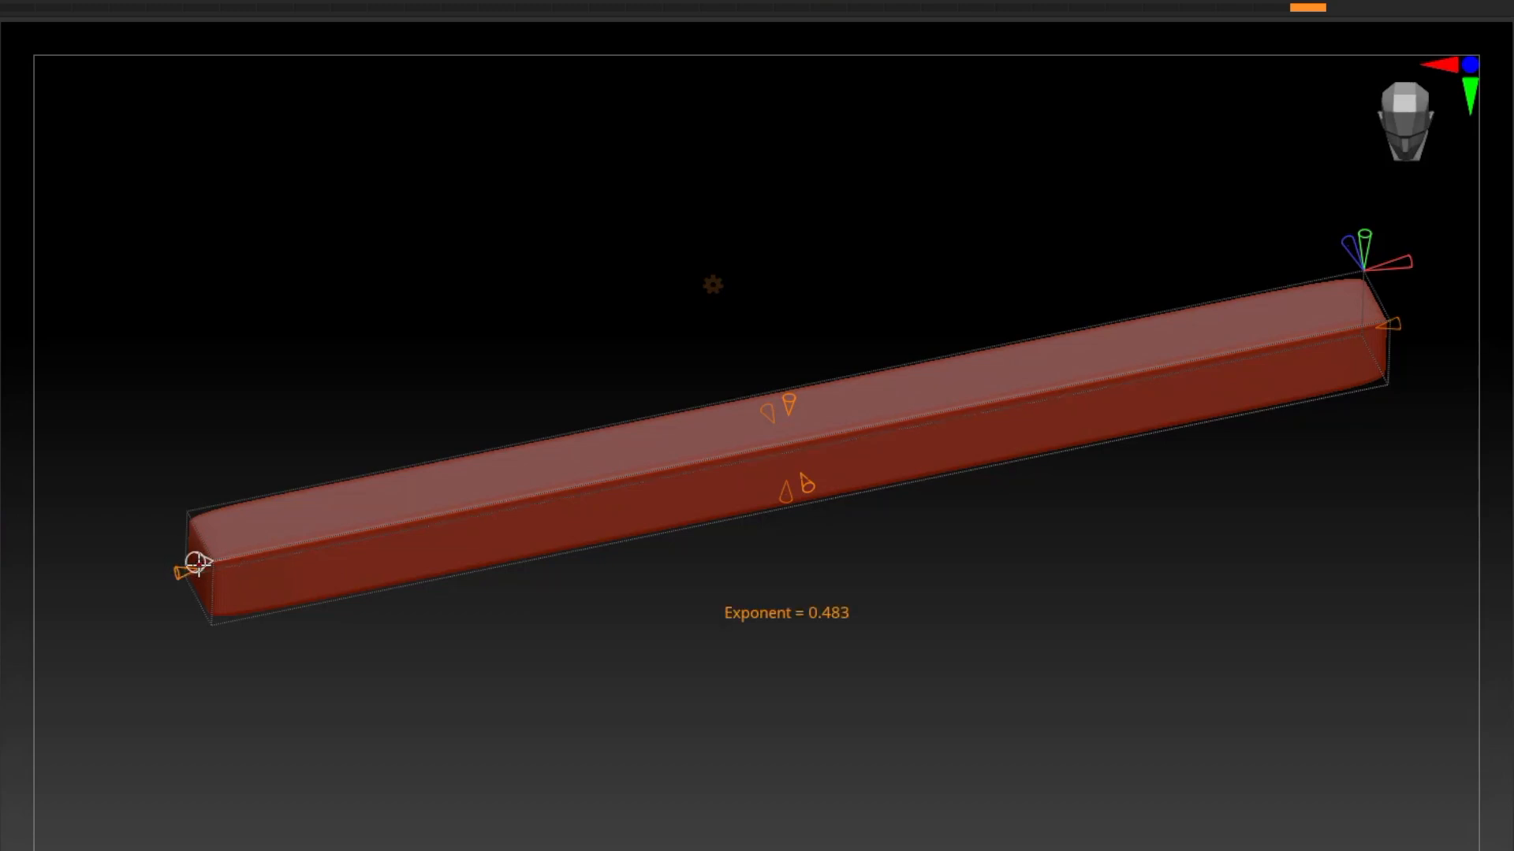
left_click_drag(552, 615, 593, 591)
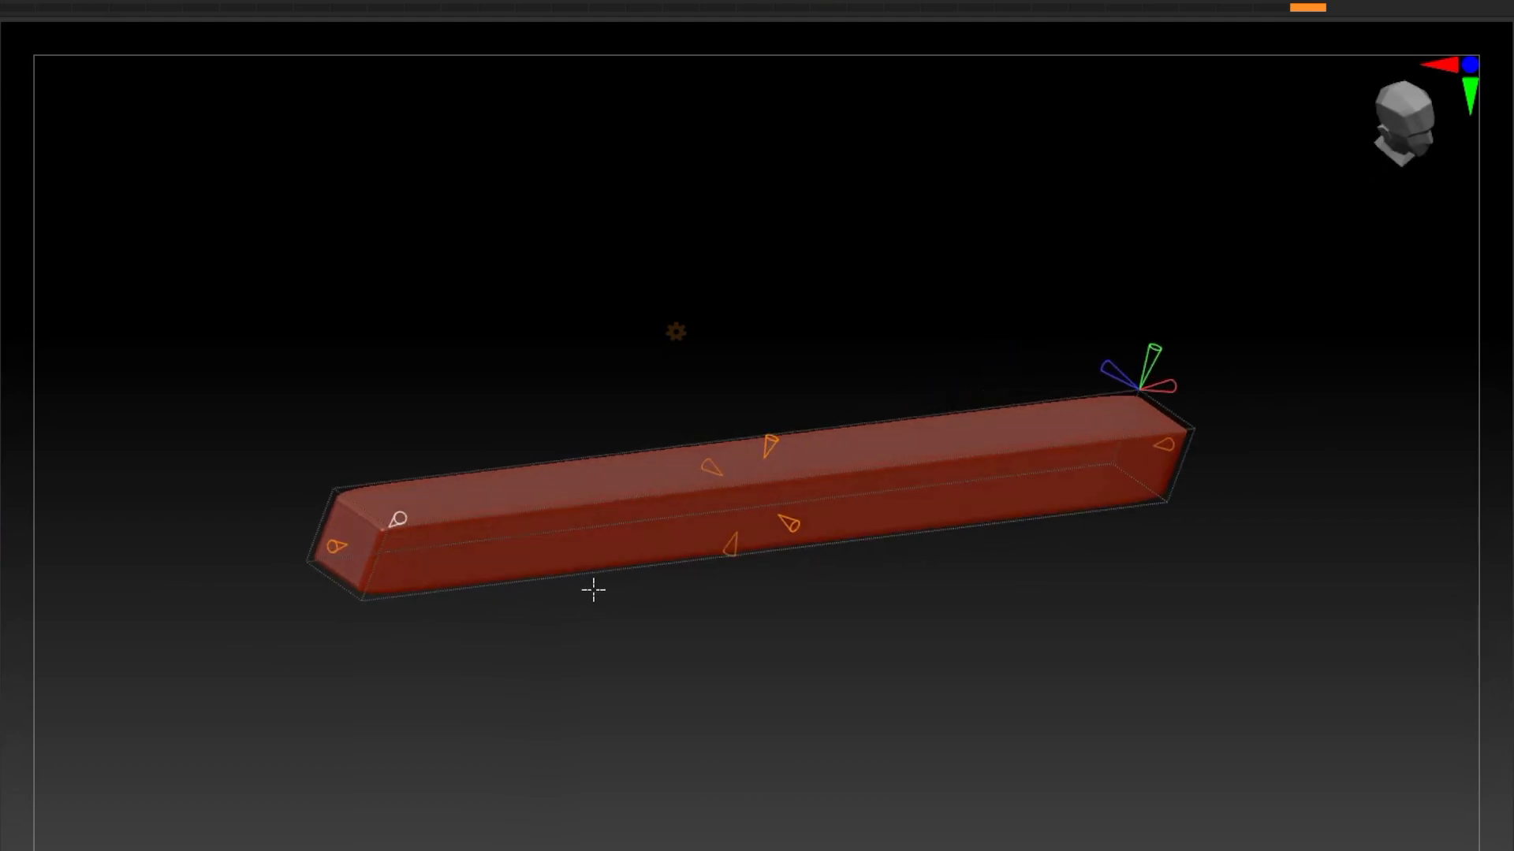
left_click_drag(1104, 490, 955, 559)
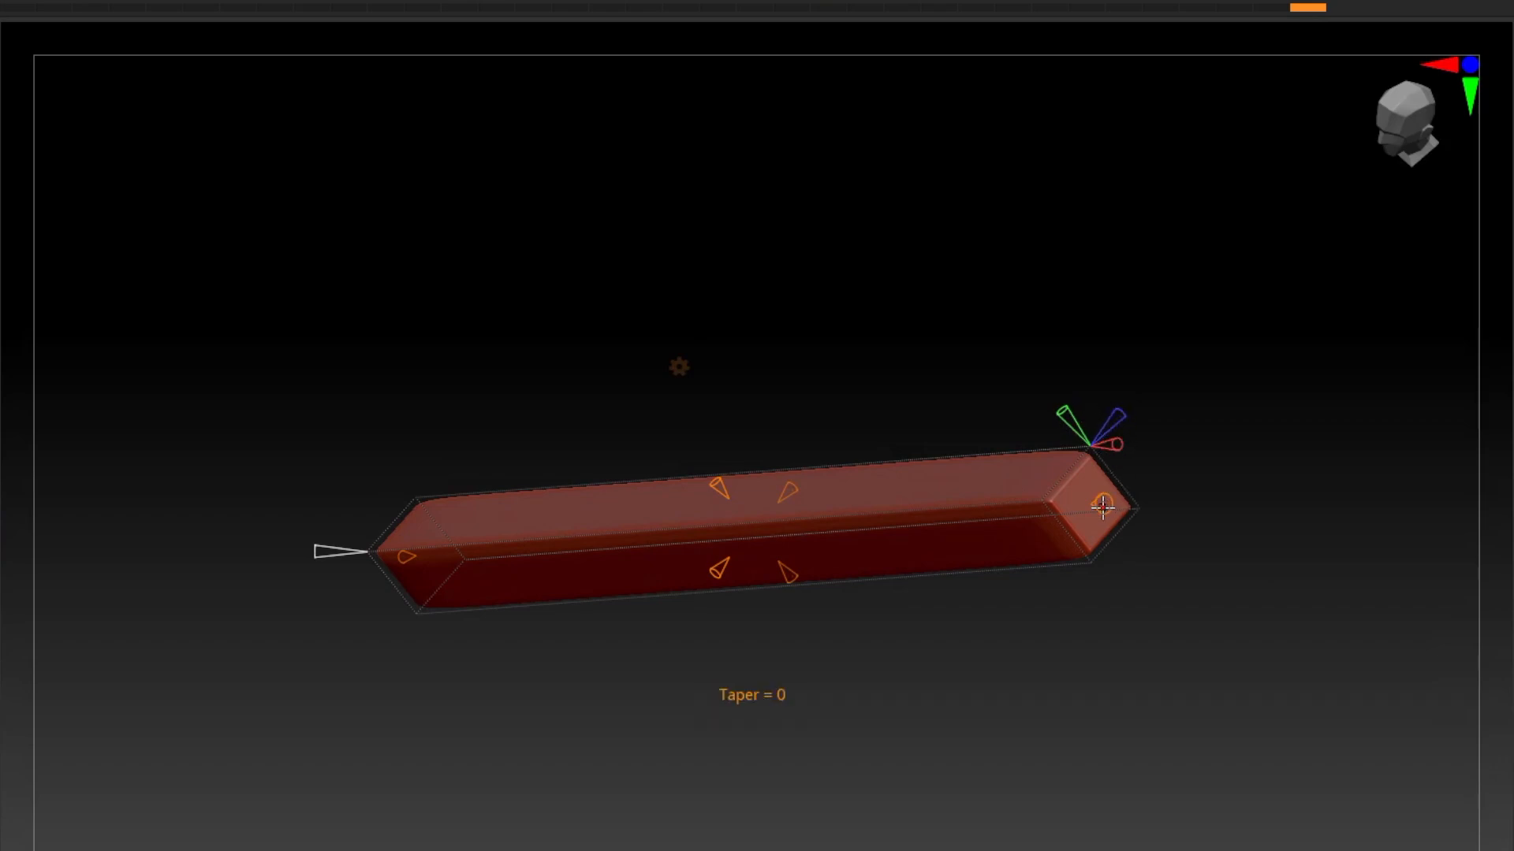
Flare both ends of the bar with the Taper cones along its length, setting the first end's taper to 1.
left_click_drag(1103, 506, 1137, 509)
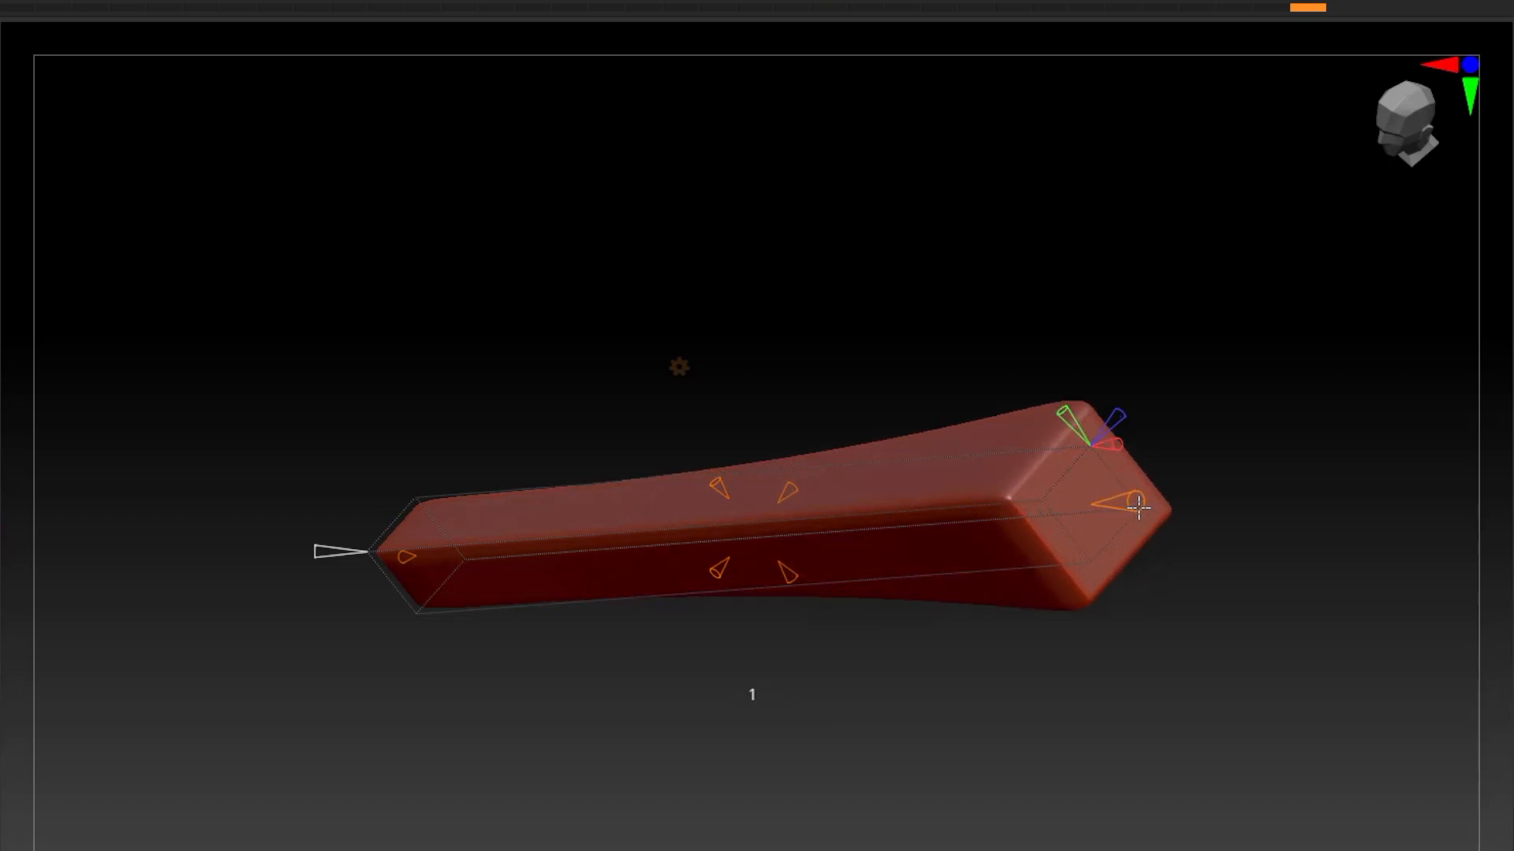
left_click_drag(929, 652, 864, 630)
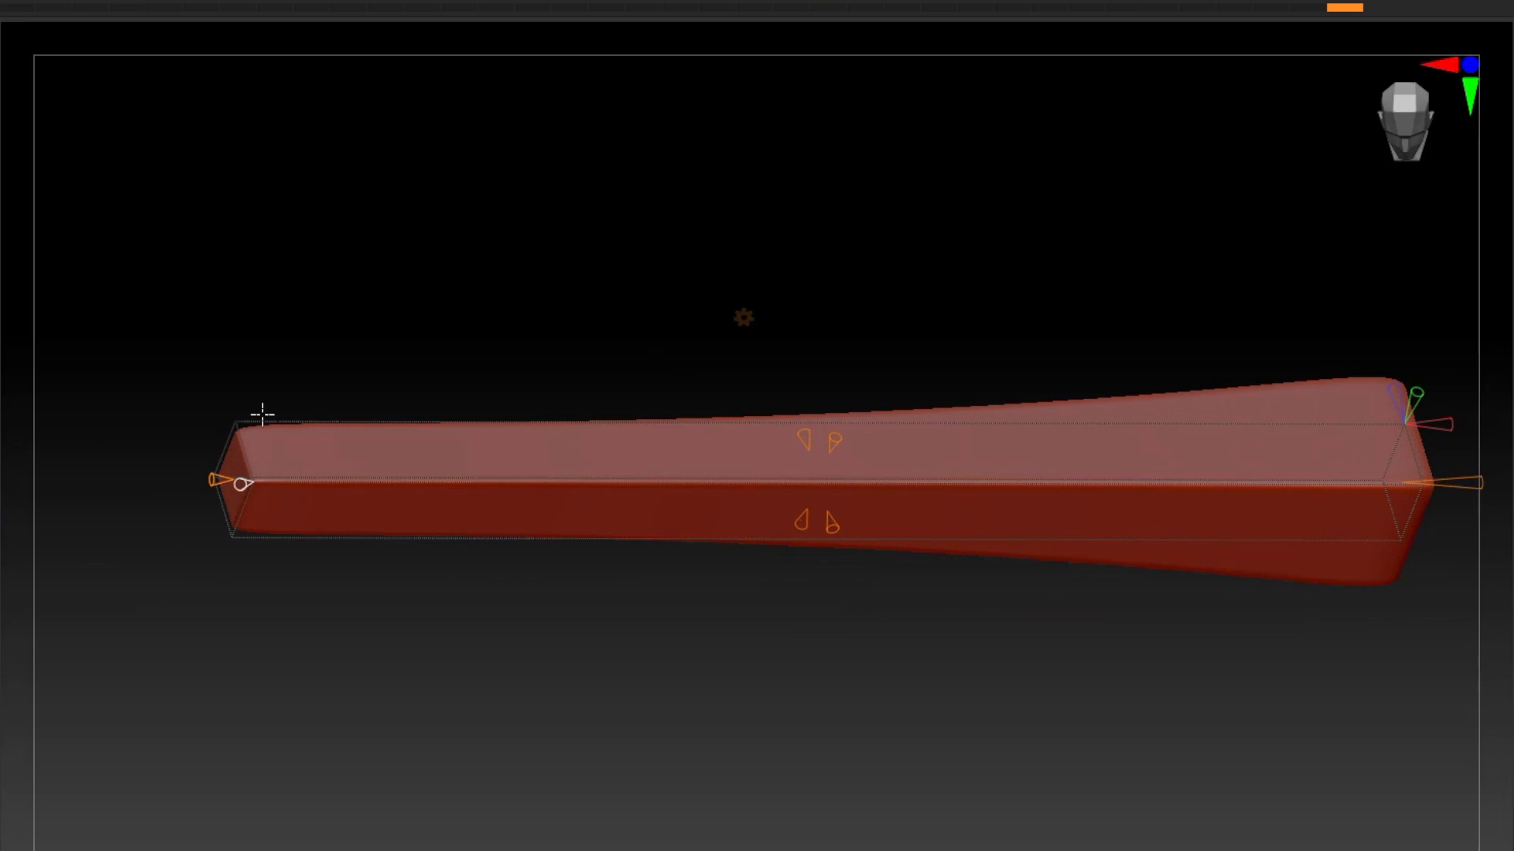
left_click_drag(208, 473, 135, 469)
Shape the bar with the Taper cones around its middle, and narrow one end so that only the opposite end stays wide.
left_click_drag(817, 604, 831, 523)
mouse_move(830, 523)
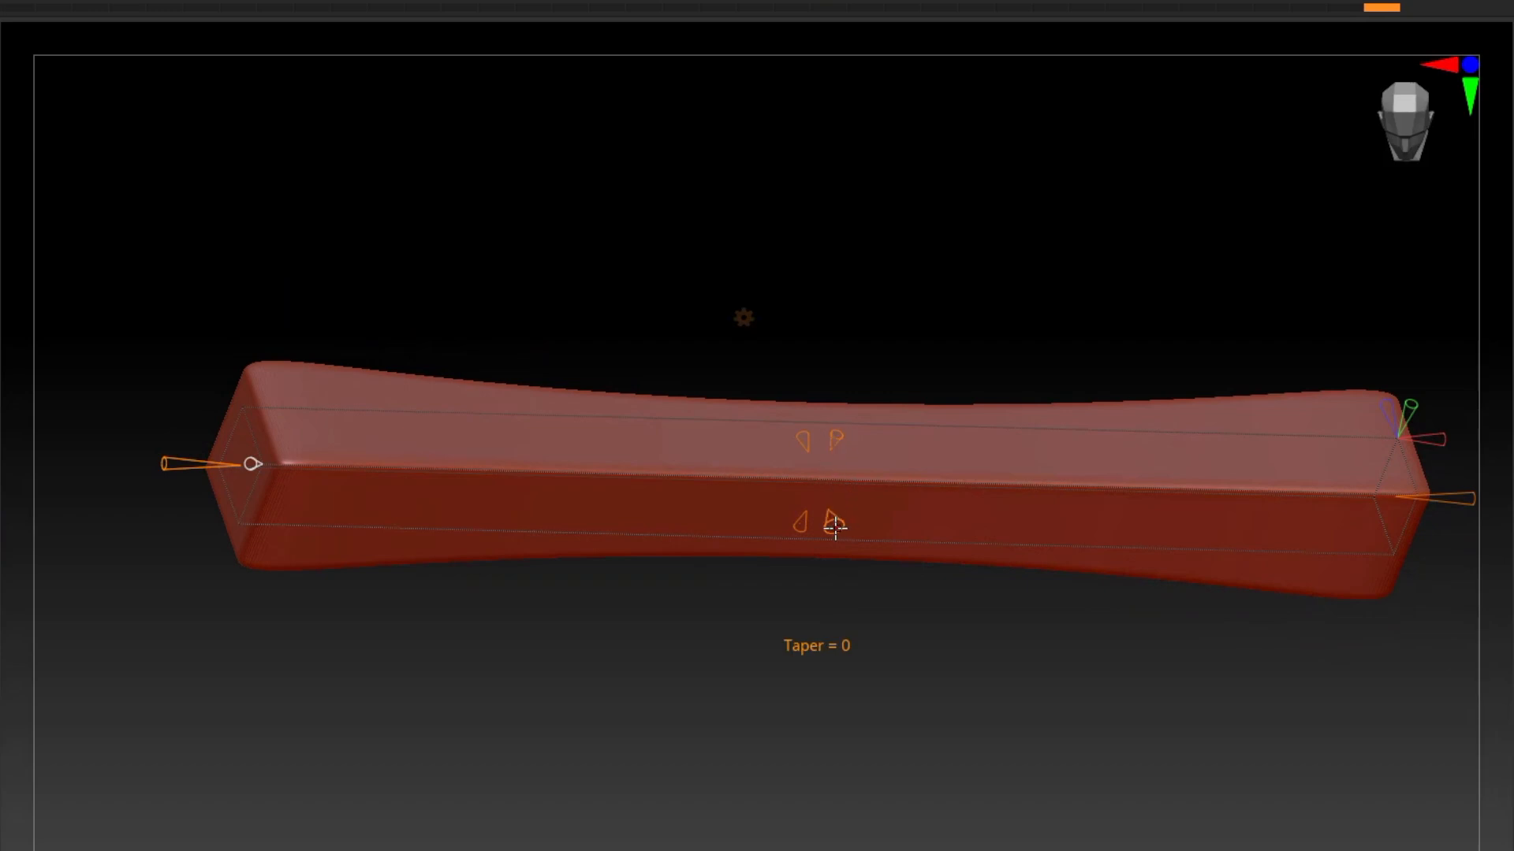
mouse_move(824, 493)
left_mouse_down()
mouse_move(815, 474)
mouse_move(849, 557)
mouse_move(828, 468)
left_mouse_up()
left_click_drag(938, 595, 930, 307)
left_click_drag(921, 672, 936, 555)
left_click_drag(930, 607, 1049, 615)
left_click_drag(938, 536, 899, 513)
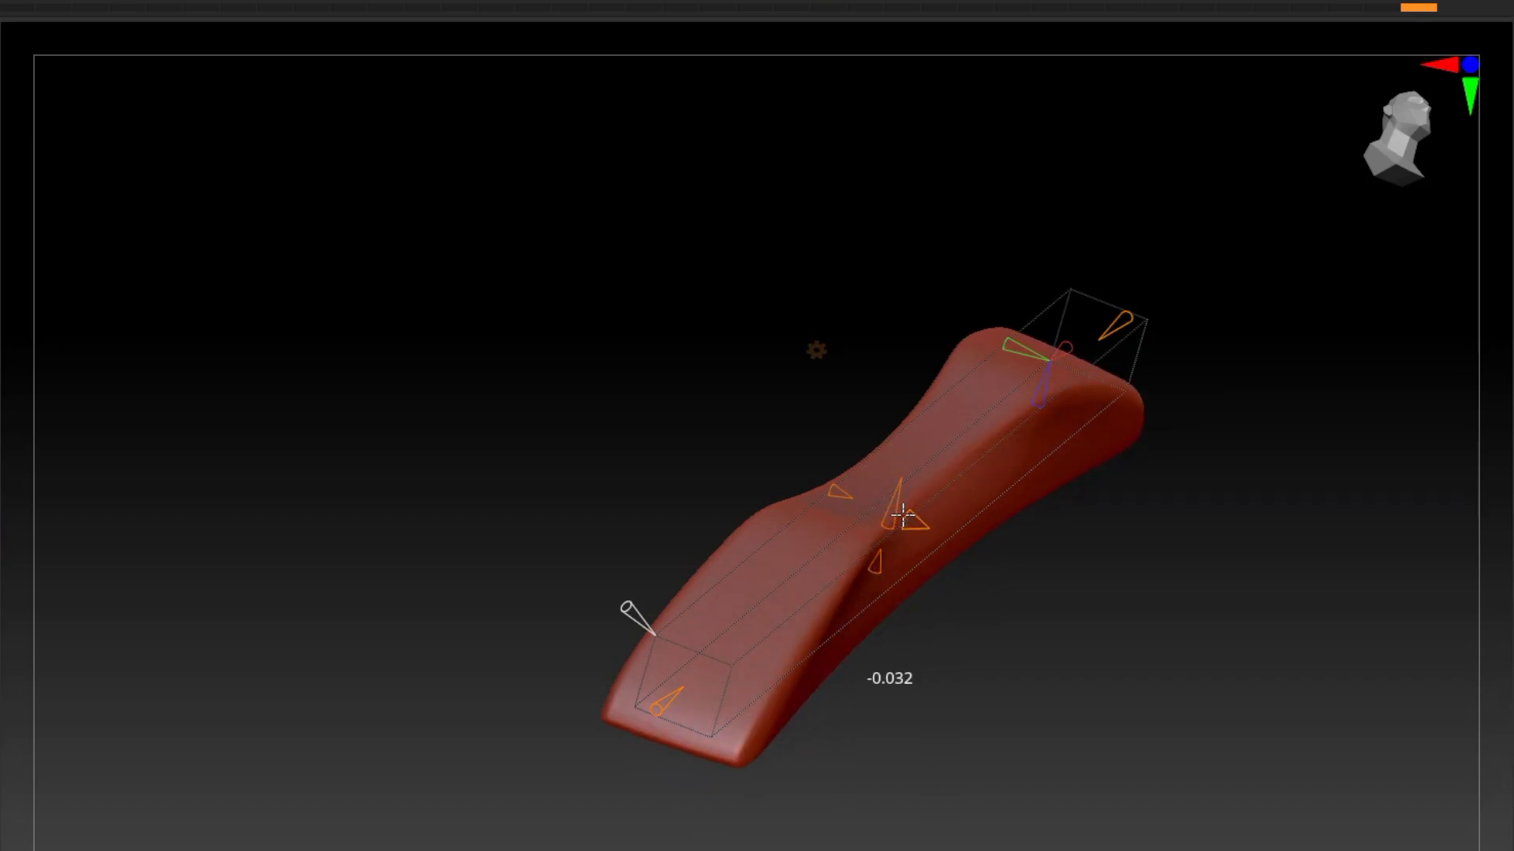
left_click_drag(1085, 652, 517, 693)
left_click_drag(946, 705, 983, 747)
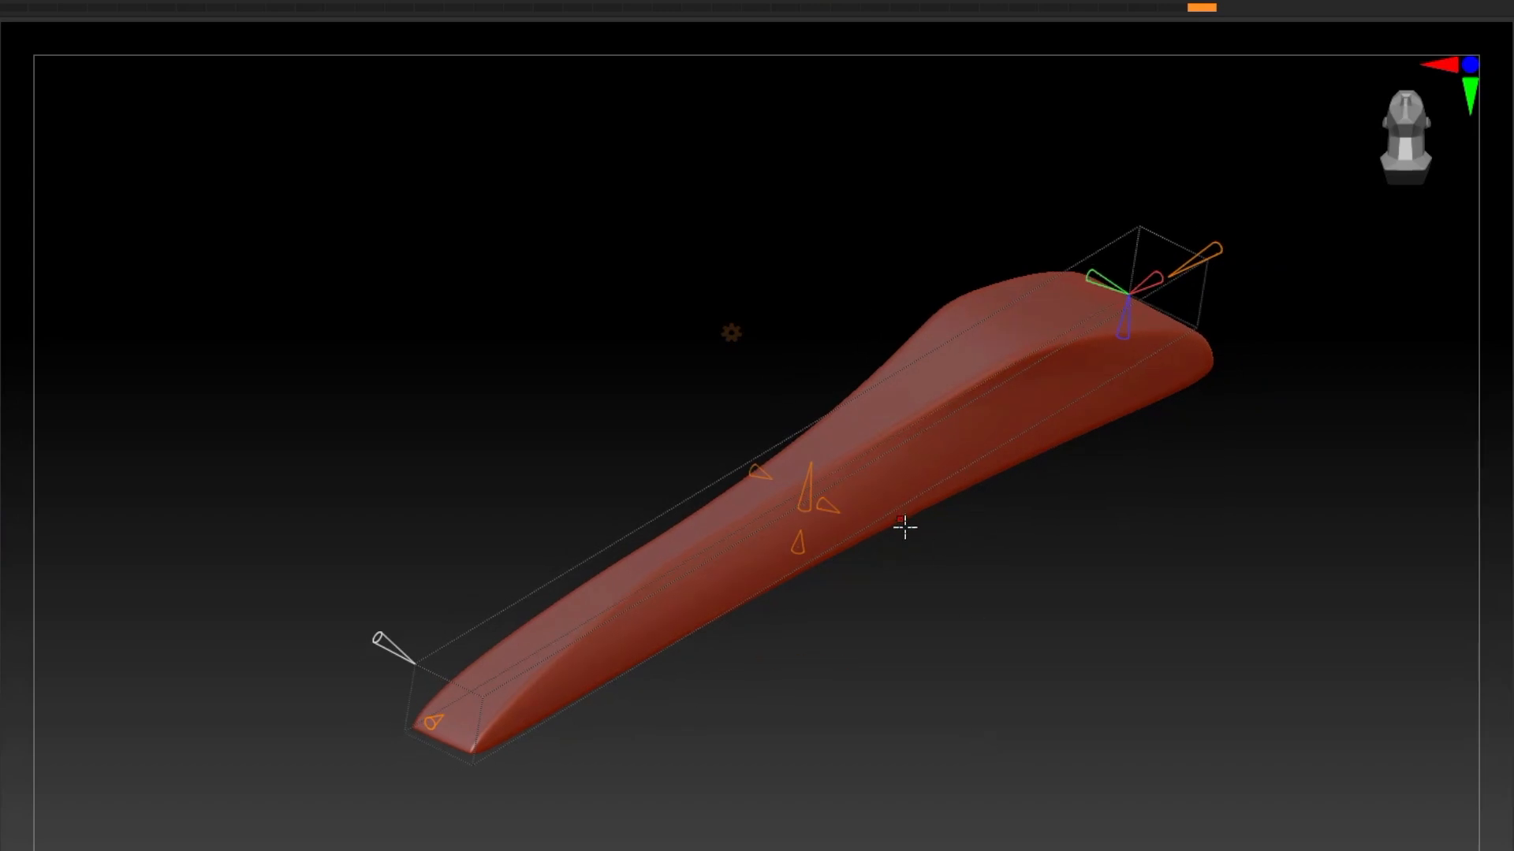
Switch the transform type from Taper to Gizmo 3D and back to Taper, keeping the deformer on the bar.
left_click(732, 333)
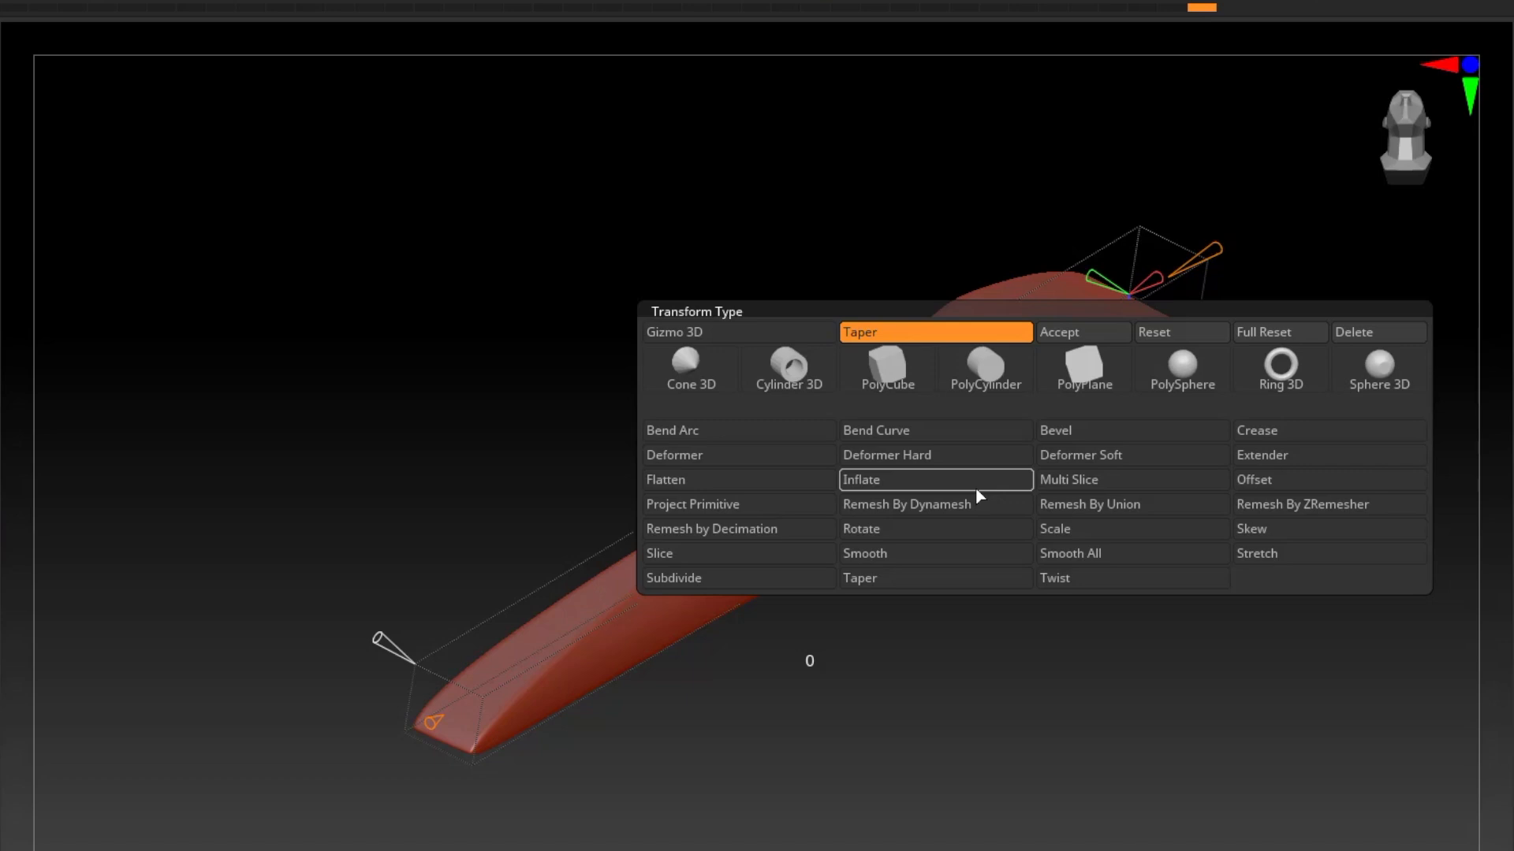
left_click(778, 329)
mouse_move(699, 433)
left_mouse_down()
mouse_move(632, 392)
mouse_move(717, 433)
left_mouse_up()
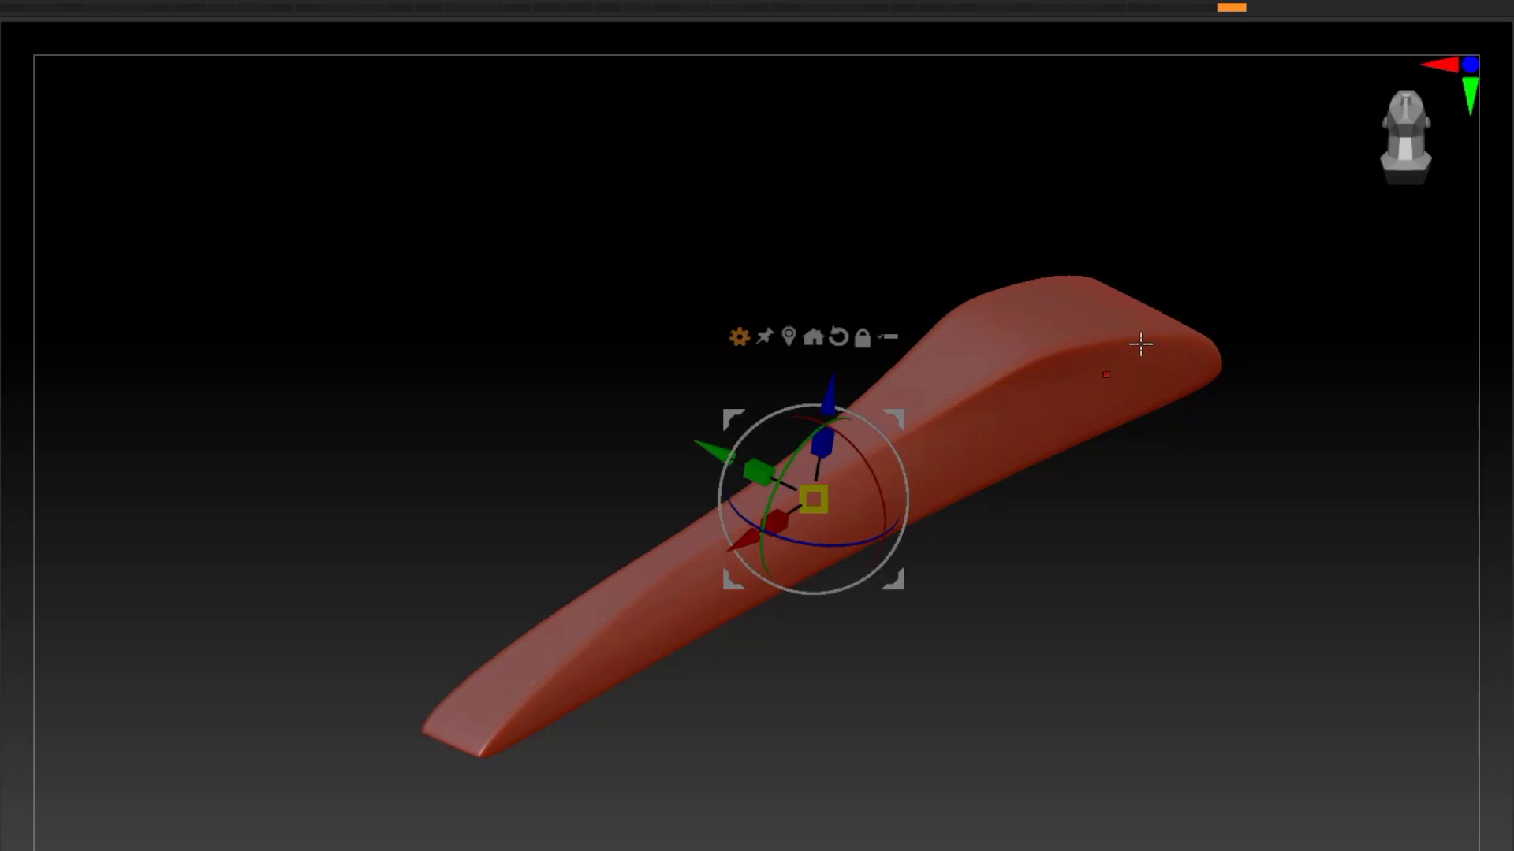
left_click(737, 337)
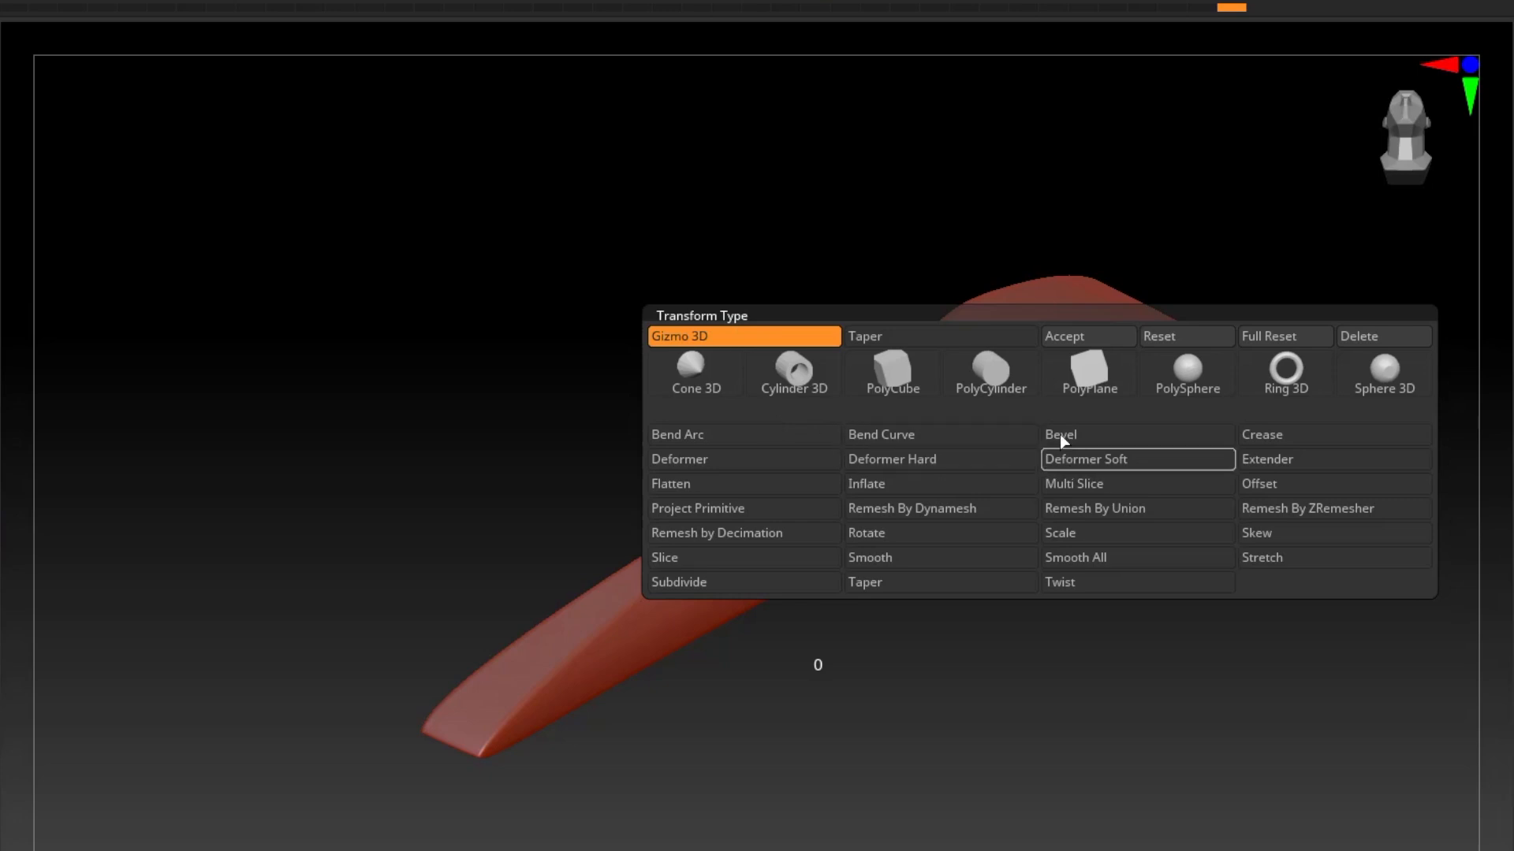
left_click(949, 339)
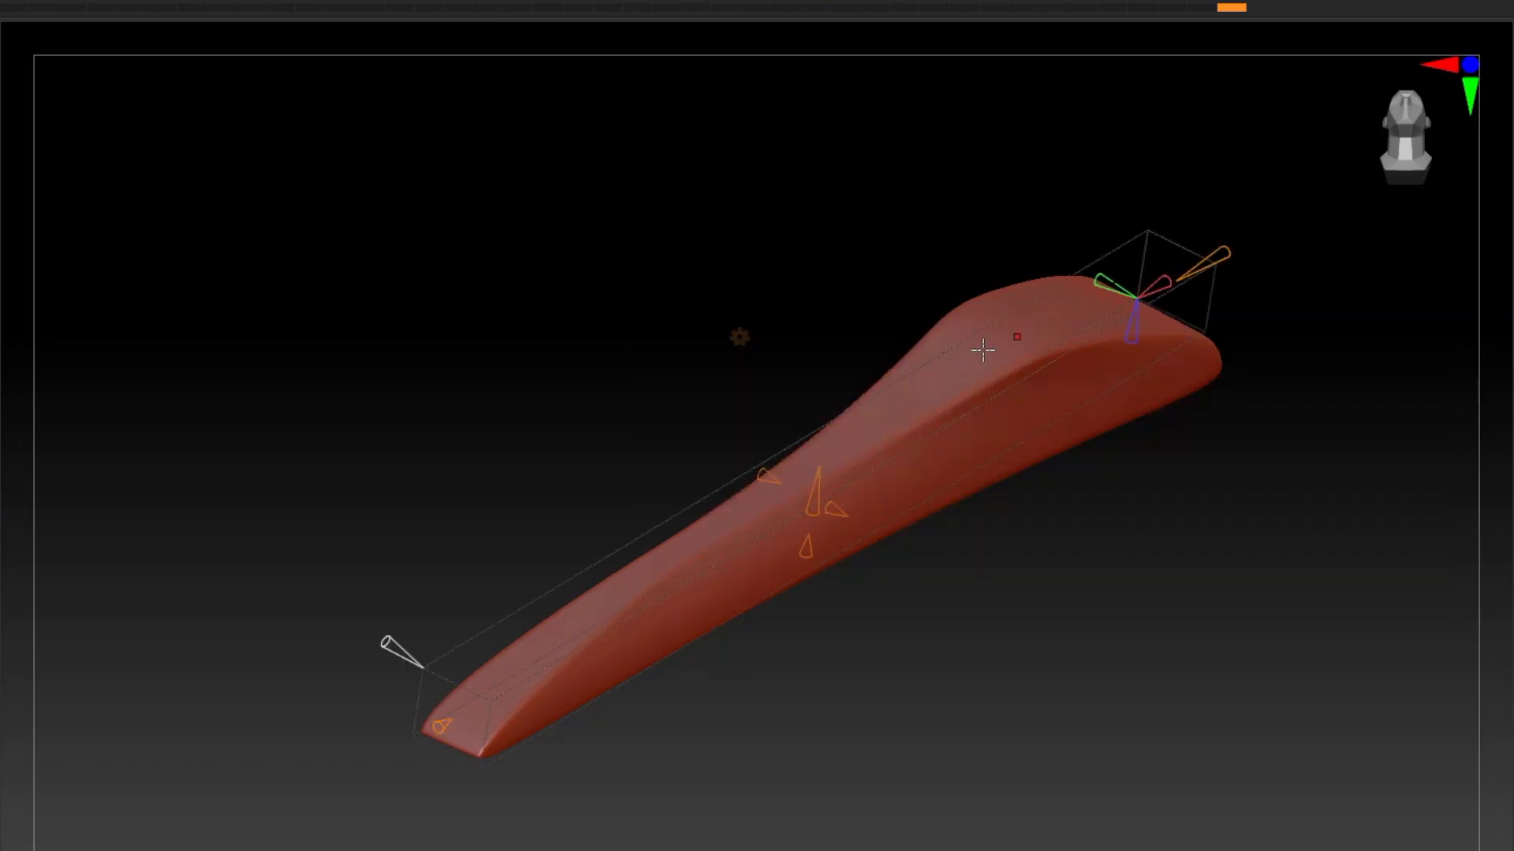
left_click(741, 337)
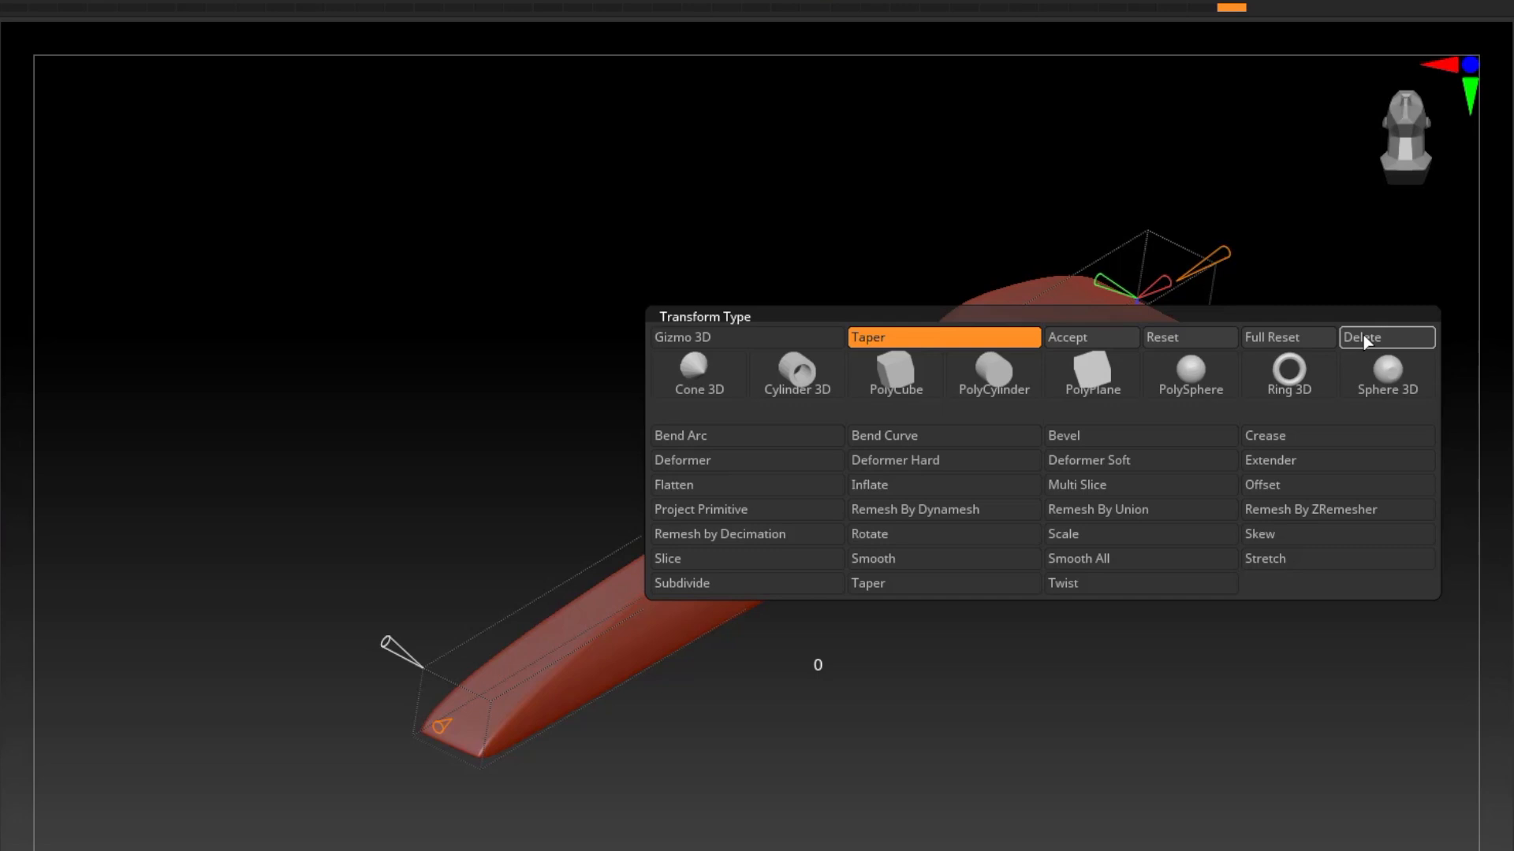
left_click(934, 543)
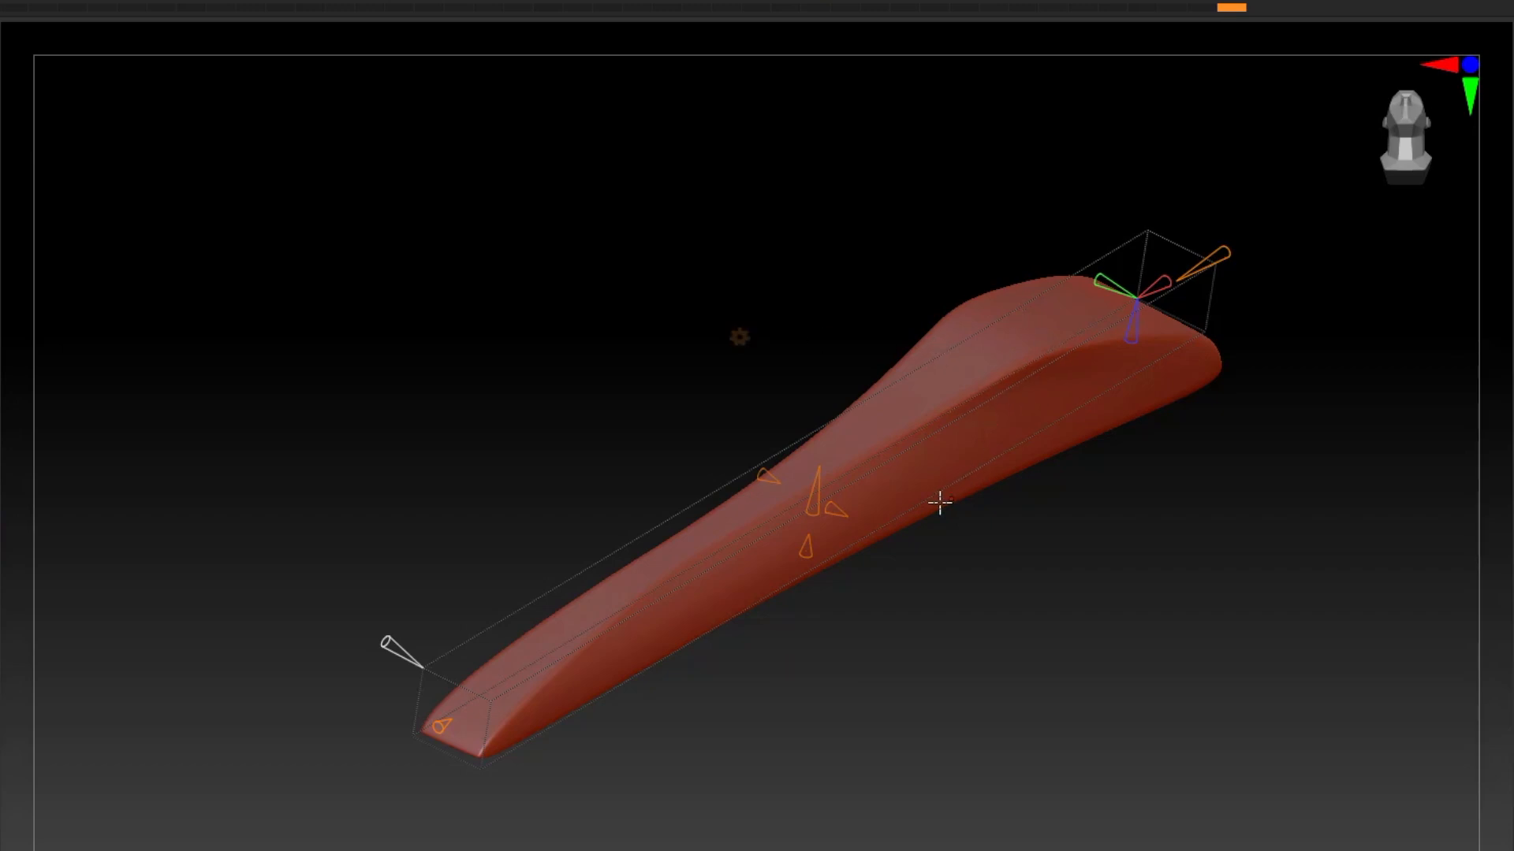
Accept the Taper deformation on the bar.
left_click(739, 337)
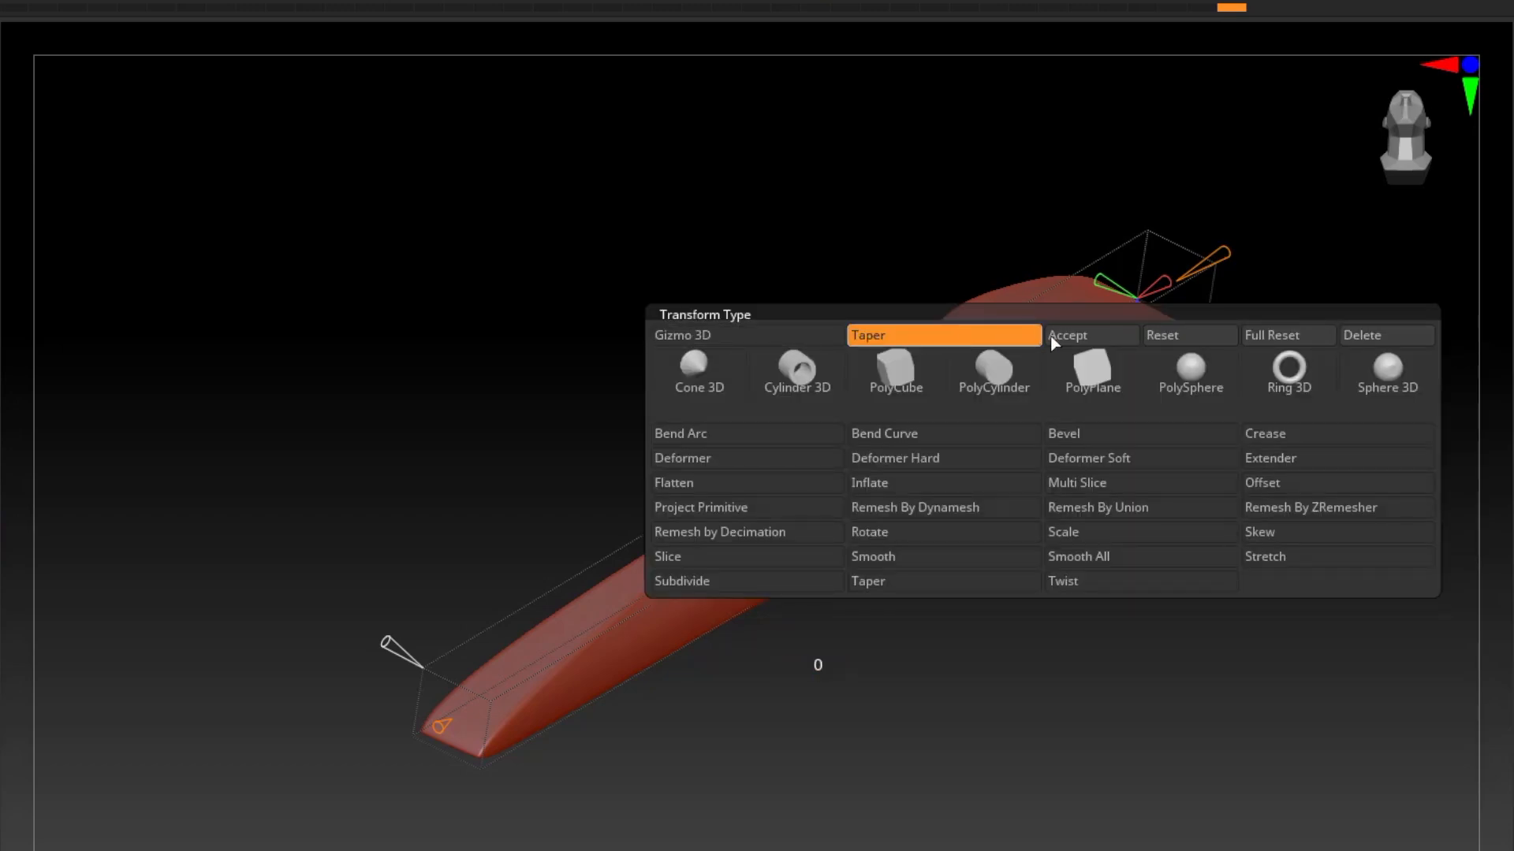
left_click(1076, 335)
left_click_drag(1007, 602, 1007, 541)
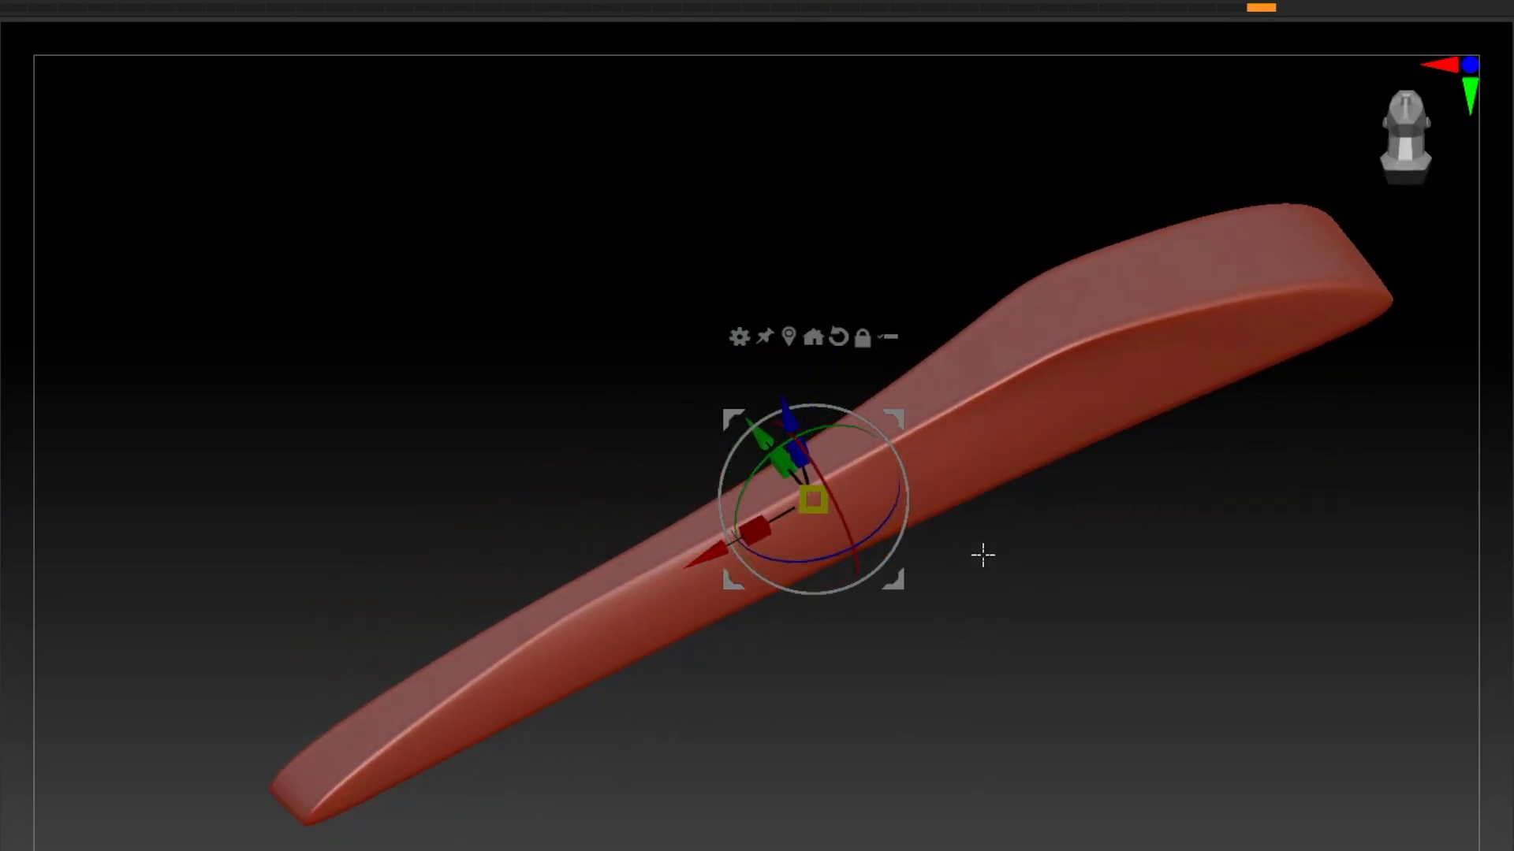
Apply the Bend Arc deformer to the tapered bar and try out its cones from several angles.
left_click(738, 337)
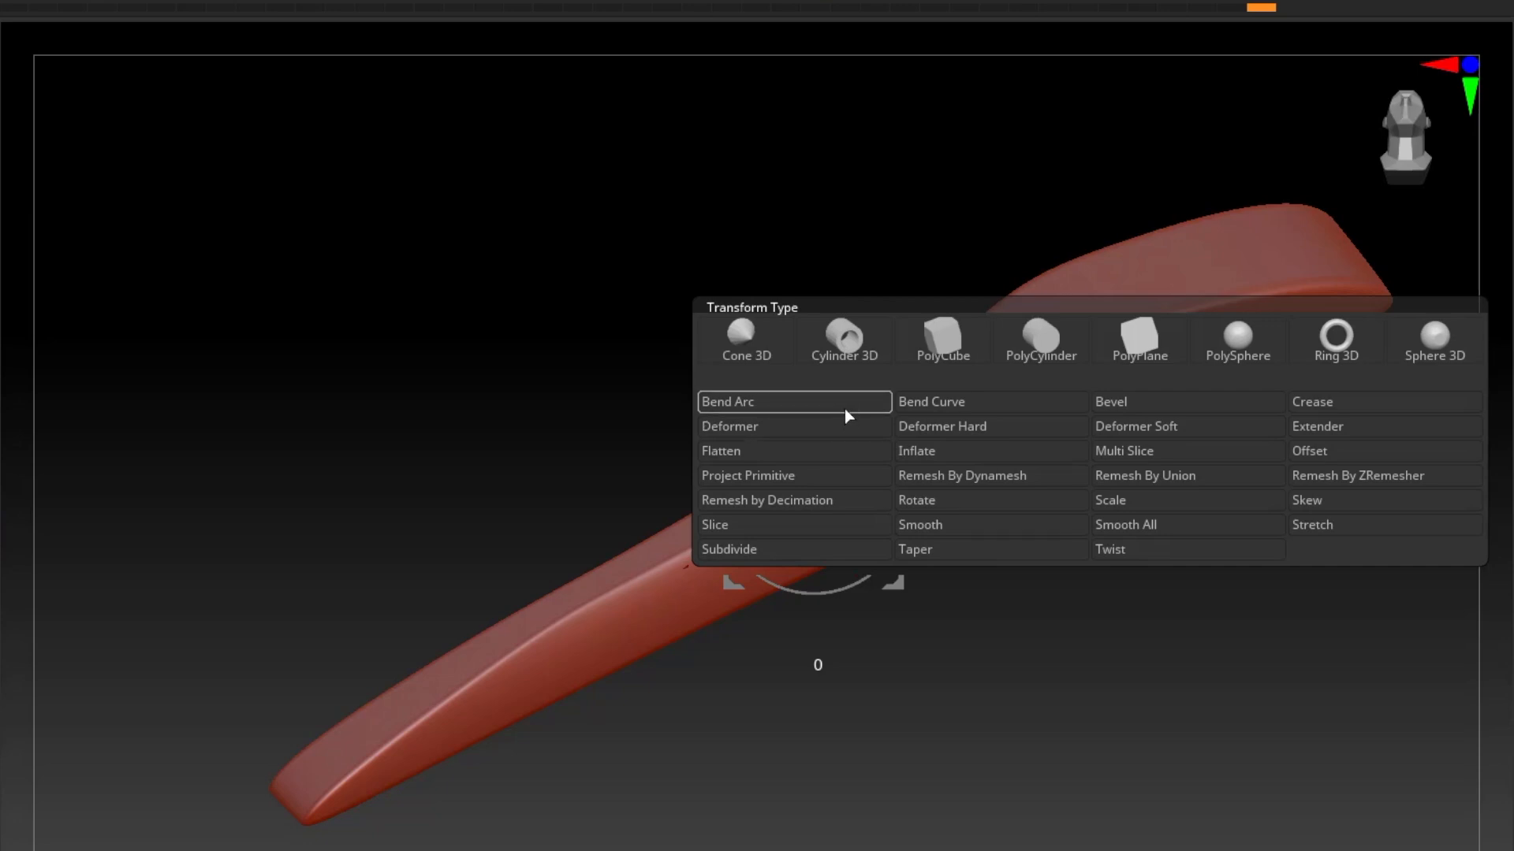
left_click(815, 403)
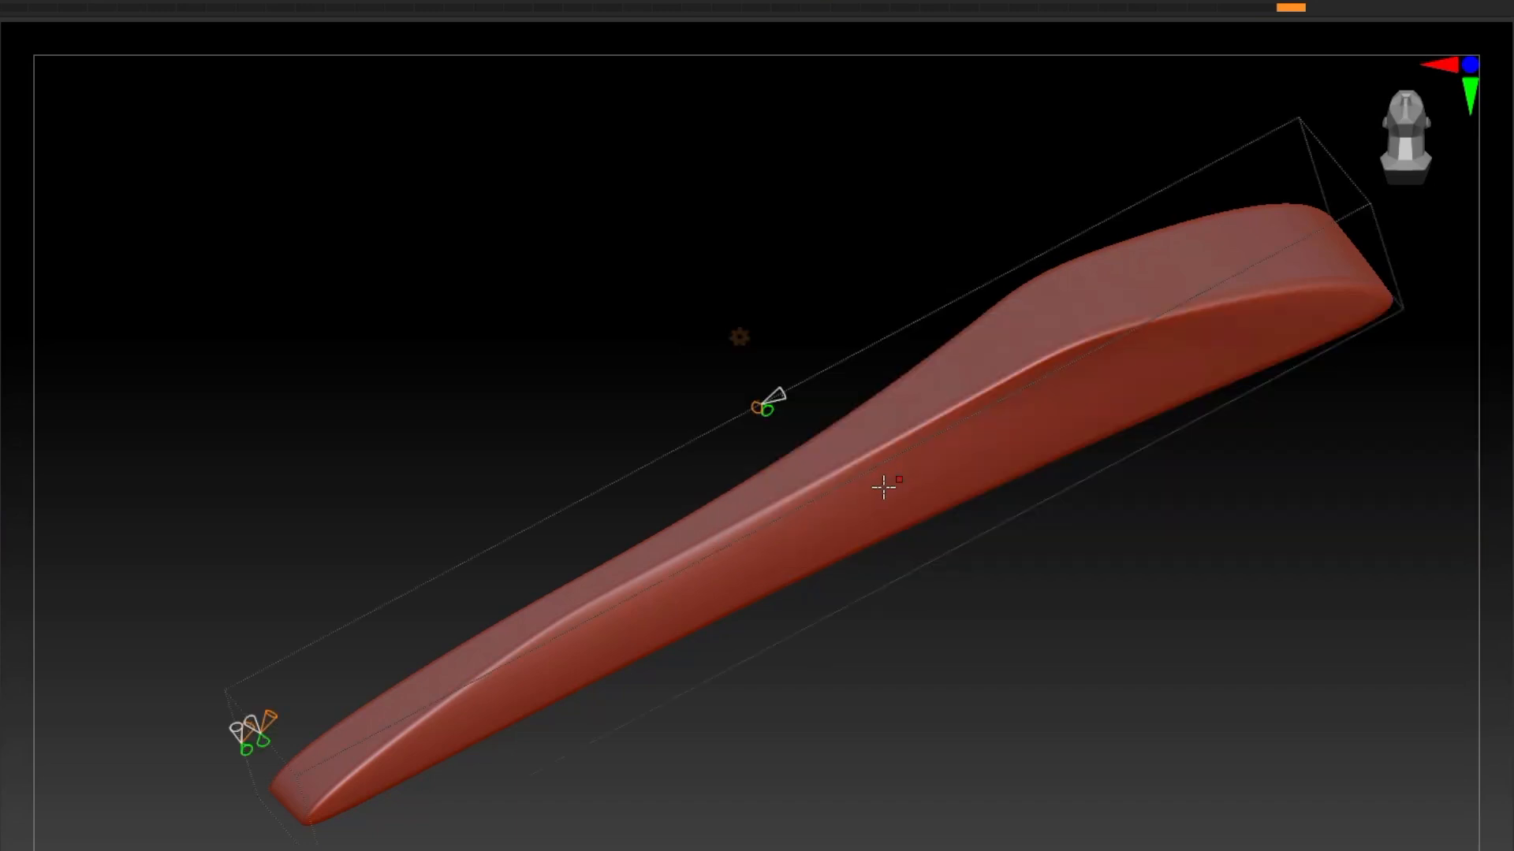
left_click_drag(729, 529, 722, 472, "shift")
left_click_drag(833, 520, 745, 579)
right_click_drag(804, 539, 797, 582)
left_click_drag(708, 530, 747, 464)
left_click_drag(305, 521, 331, 574)
right_click_drag(445, 585, 314, 587)
left_click_drag(293, 587, 321, 601)
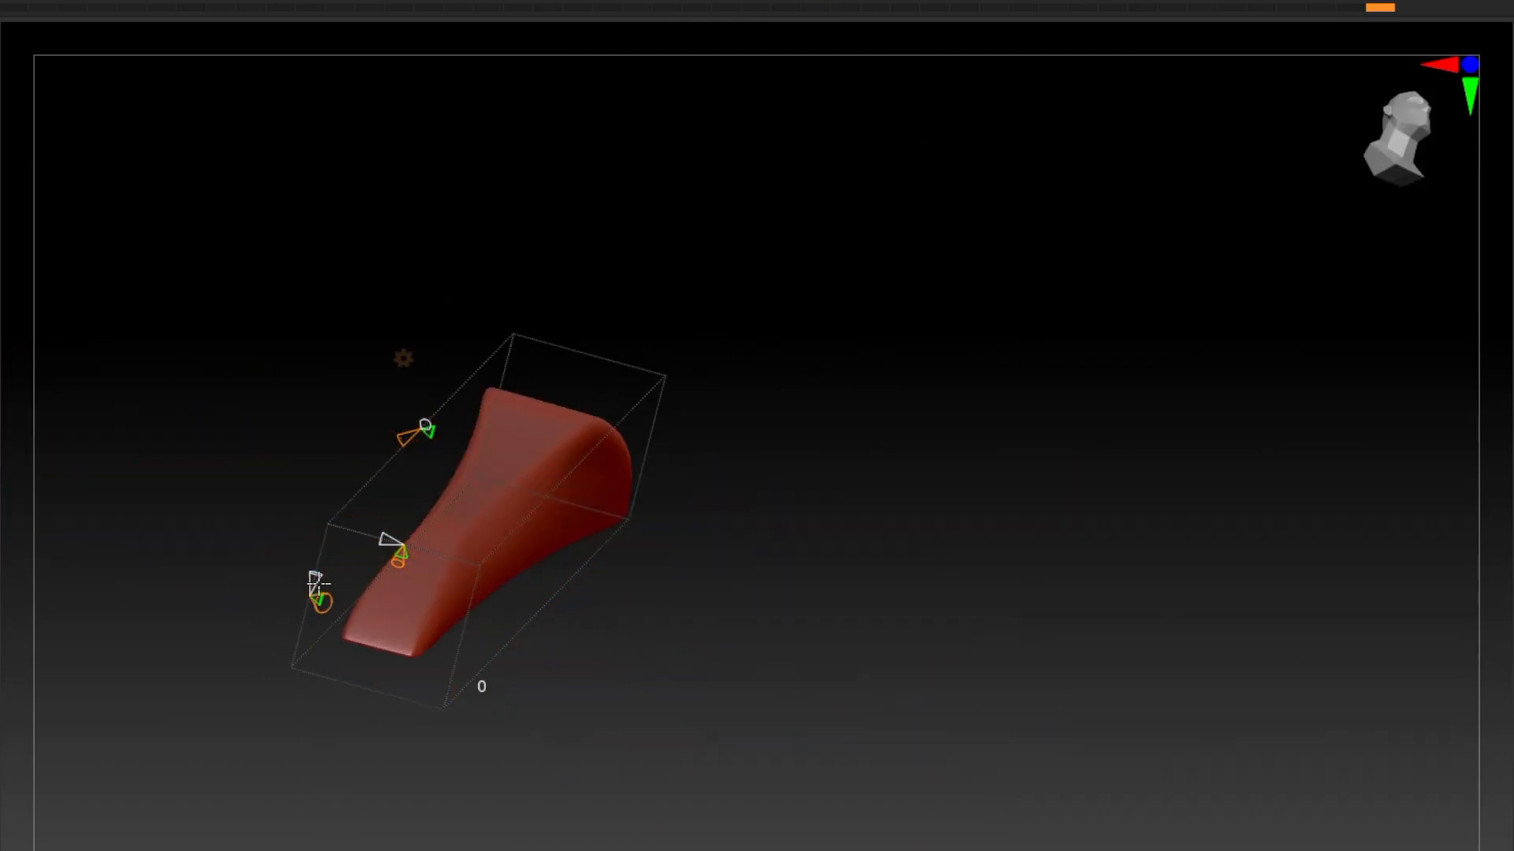
right_click_drag(811, 599, 844, 517)
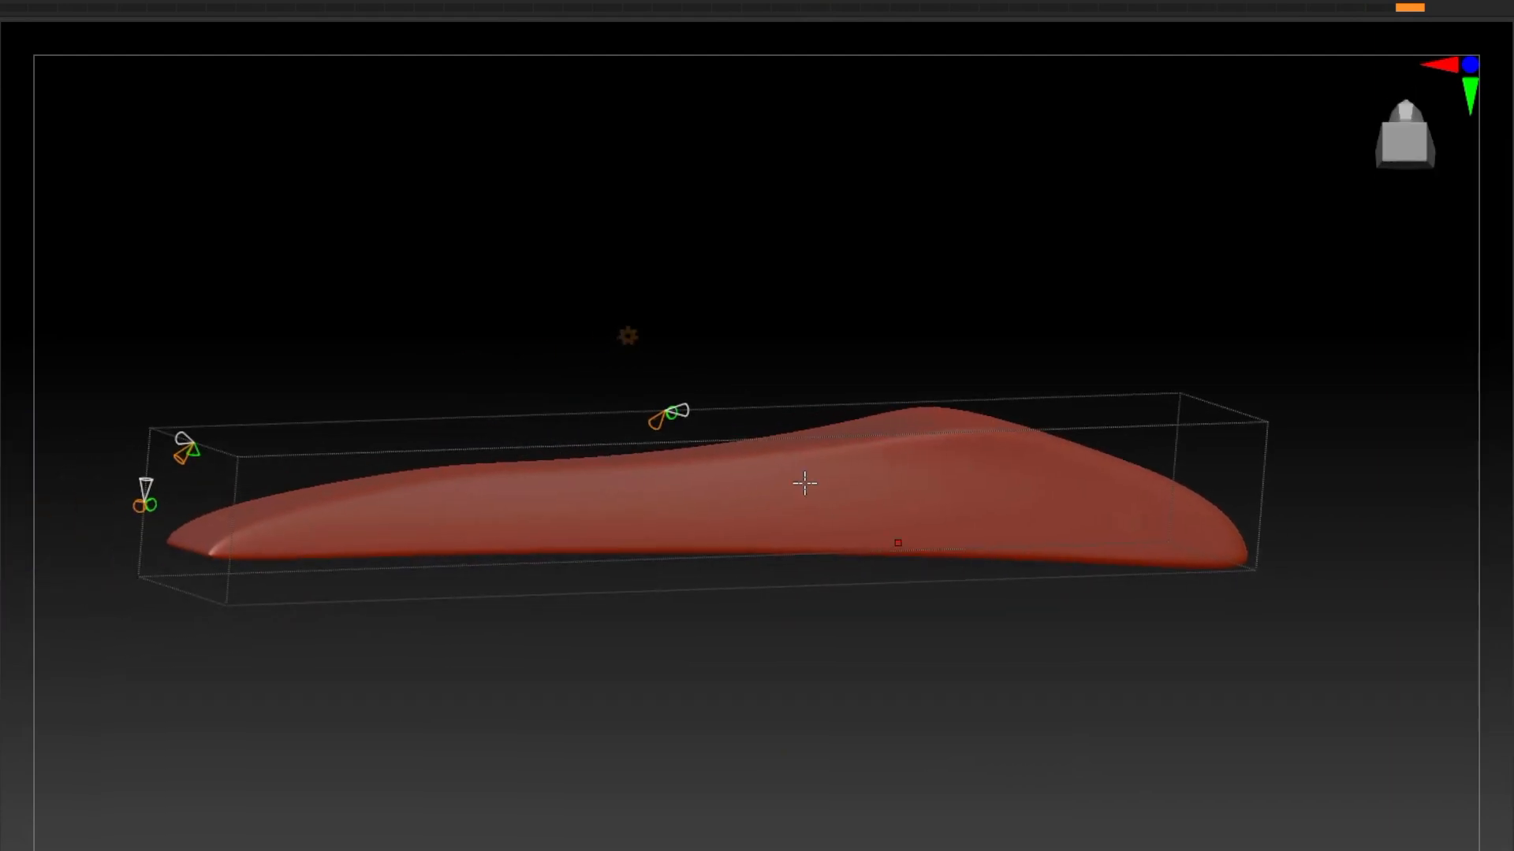
Reset the Bend Arc deformer and delete it from the bar.
left_click(625, 335)
left_click(745, 440)
left_click(628, 337)
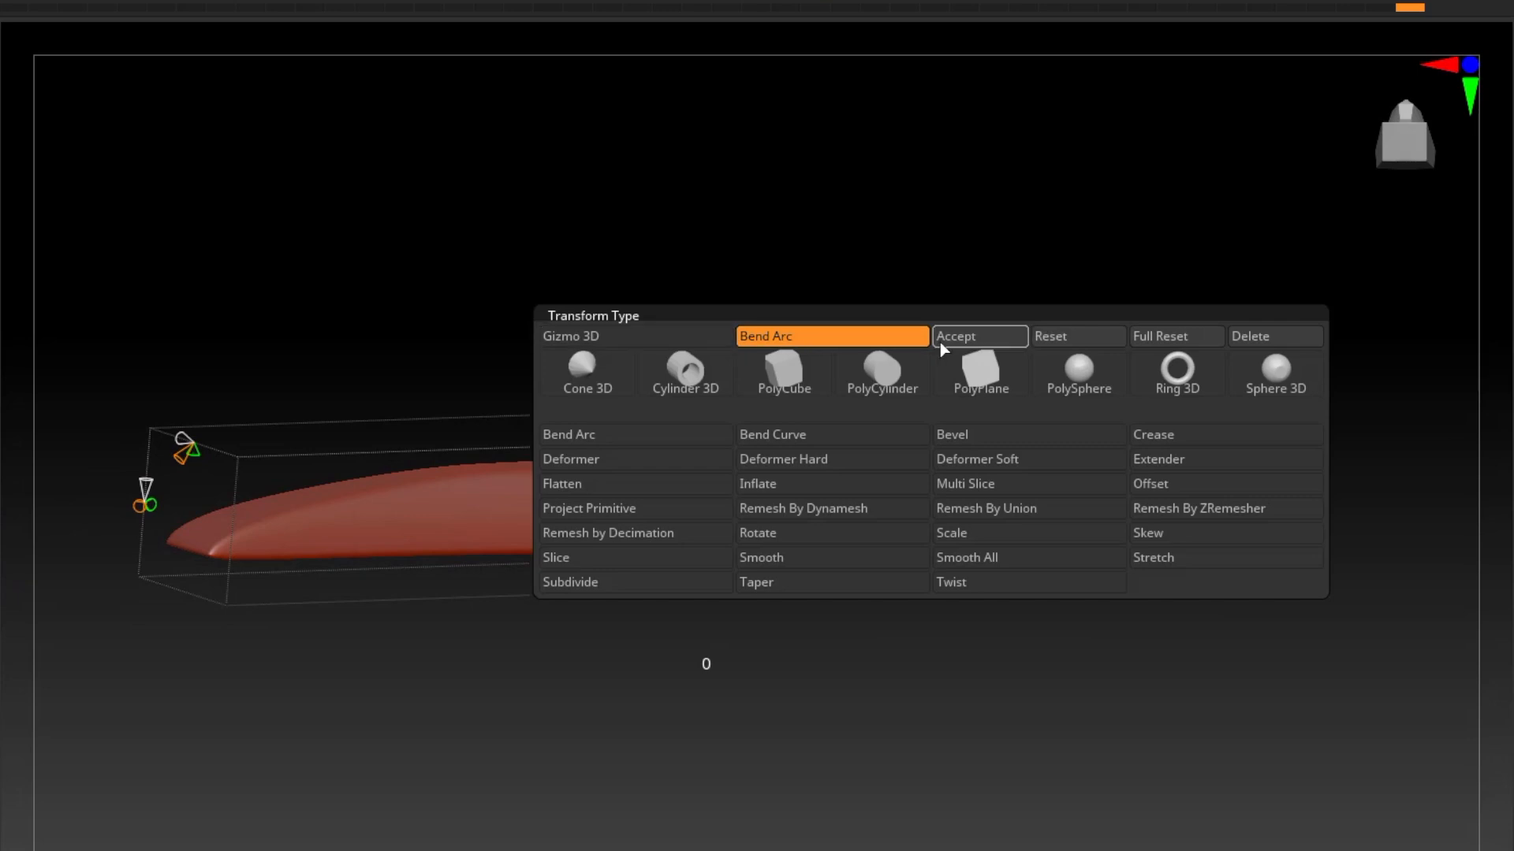
left_click(1060, 339)
right_click_drag(580, 585, 592, 621)
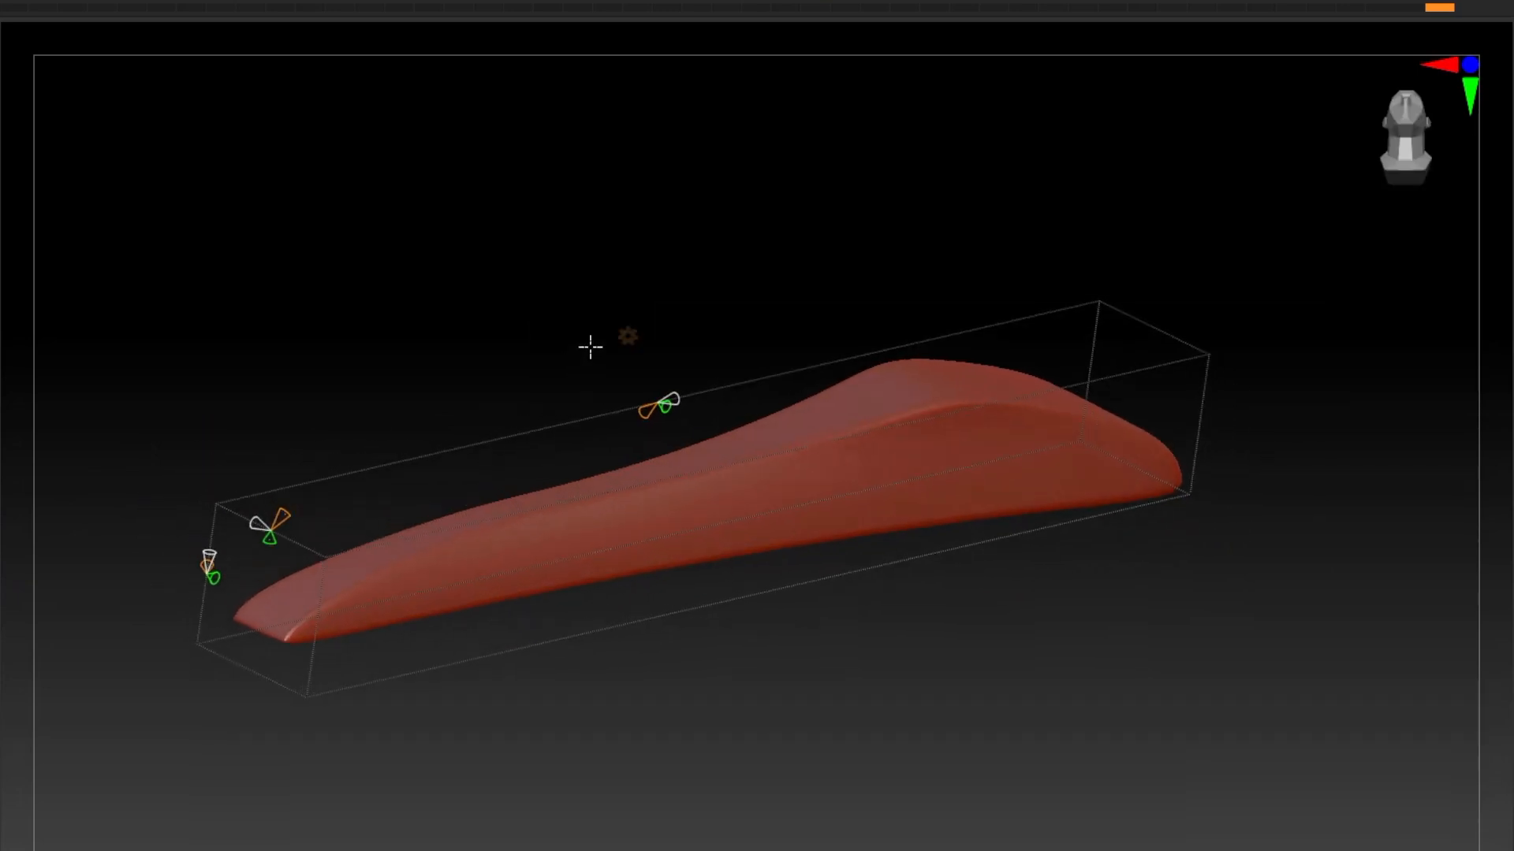
left_click(628, 337)
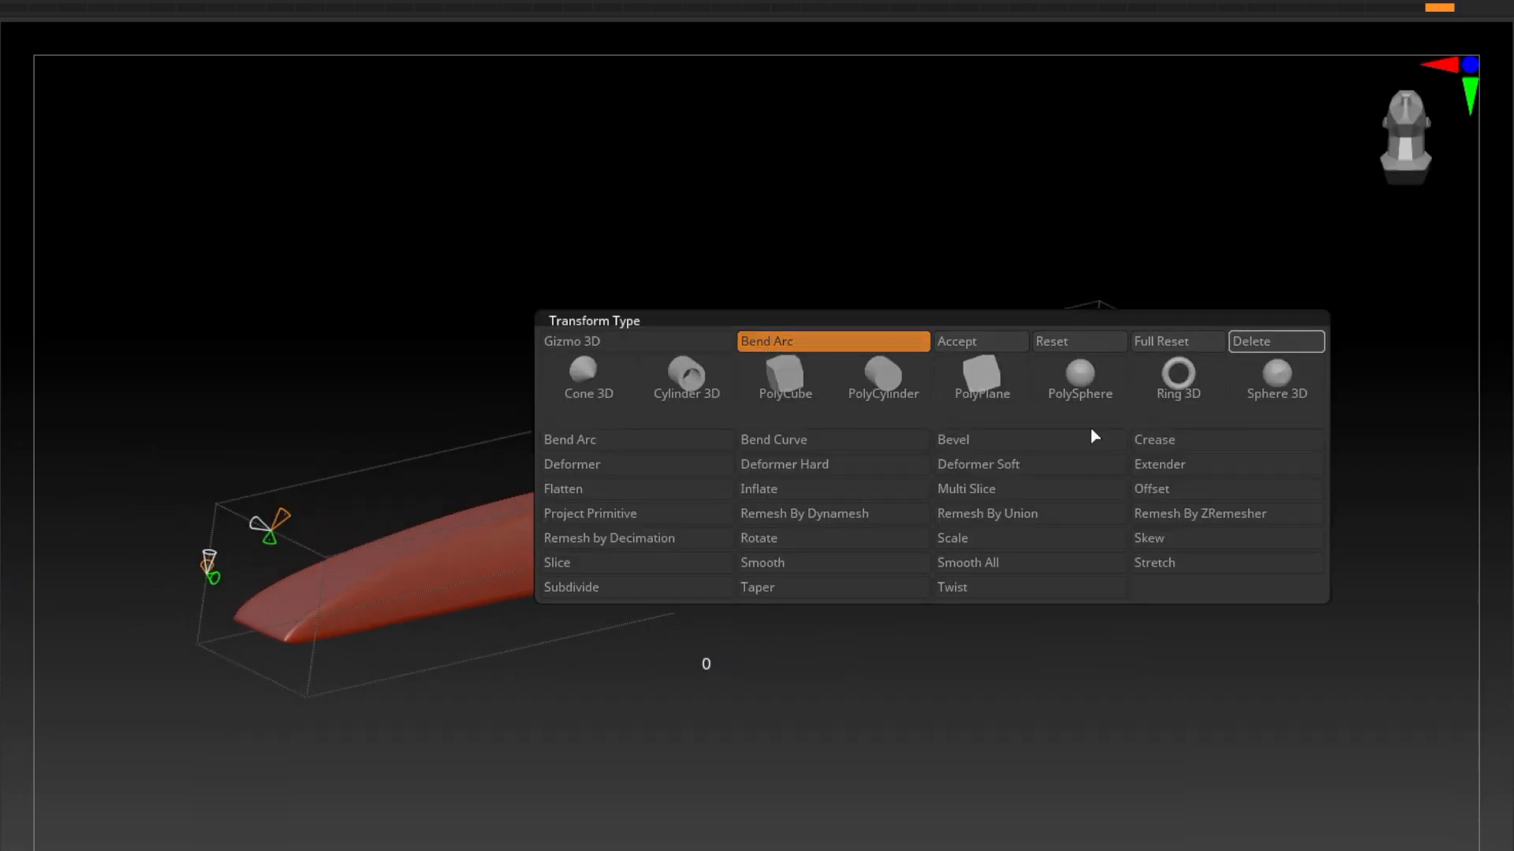
left_click(1285, 341)
Apply the Twist deformer to the bar and twist it about its long axis with the cone at the narrow end.
left_click(628, 337)
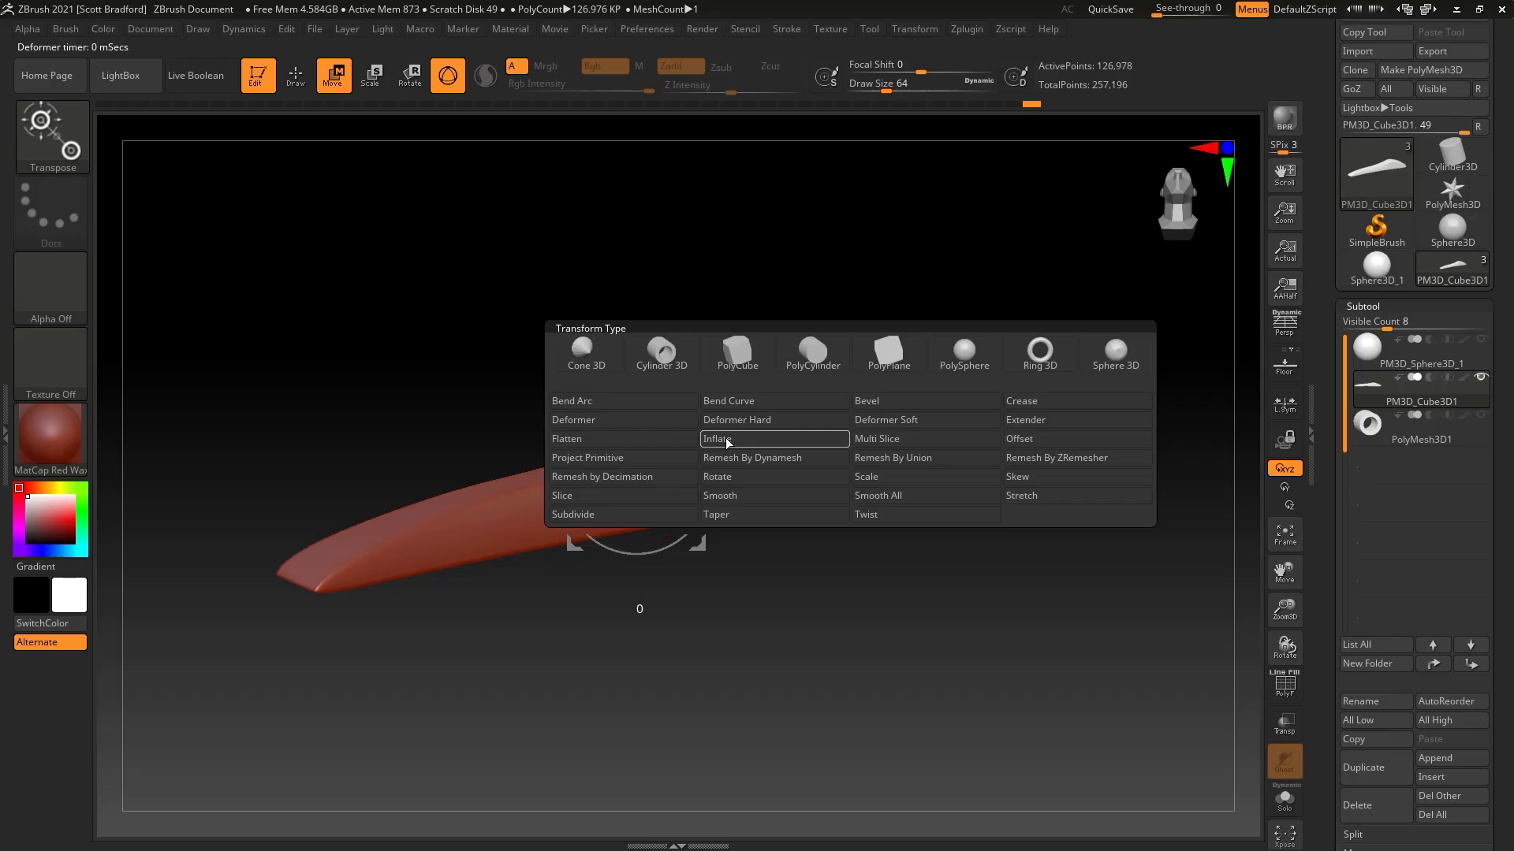
left_click(929, 514)
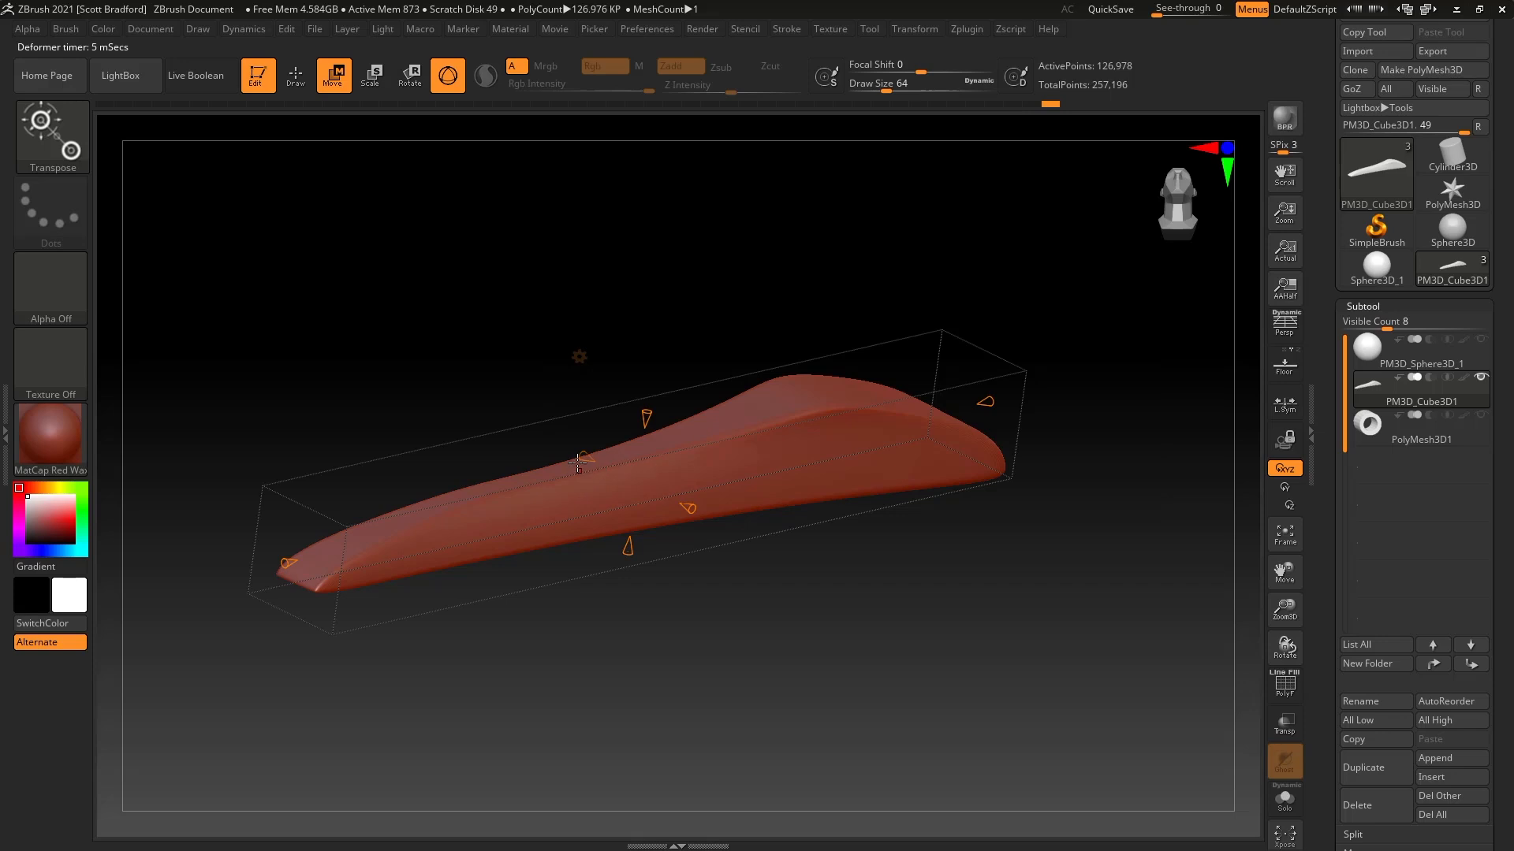
left_click_drag(581, 457, 966, 615)
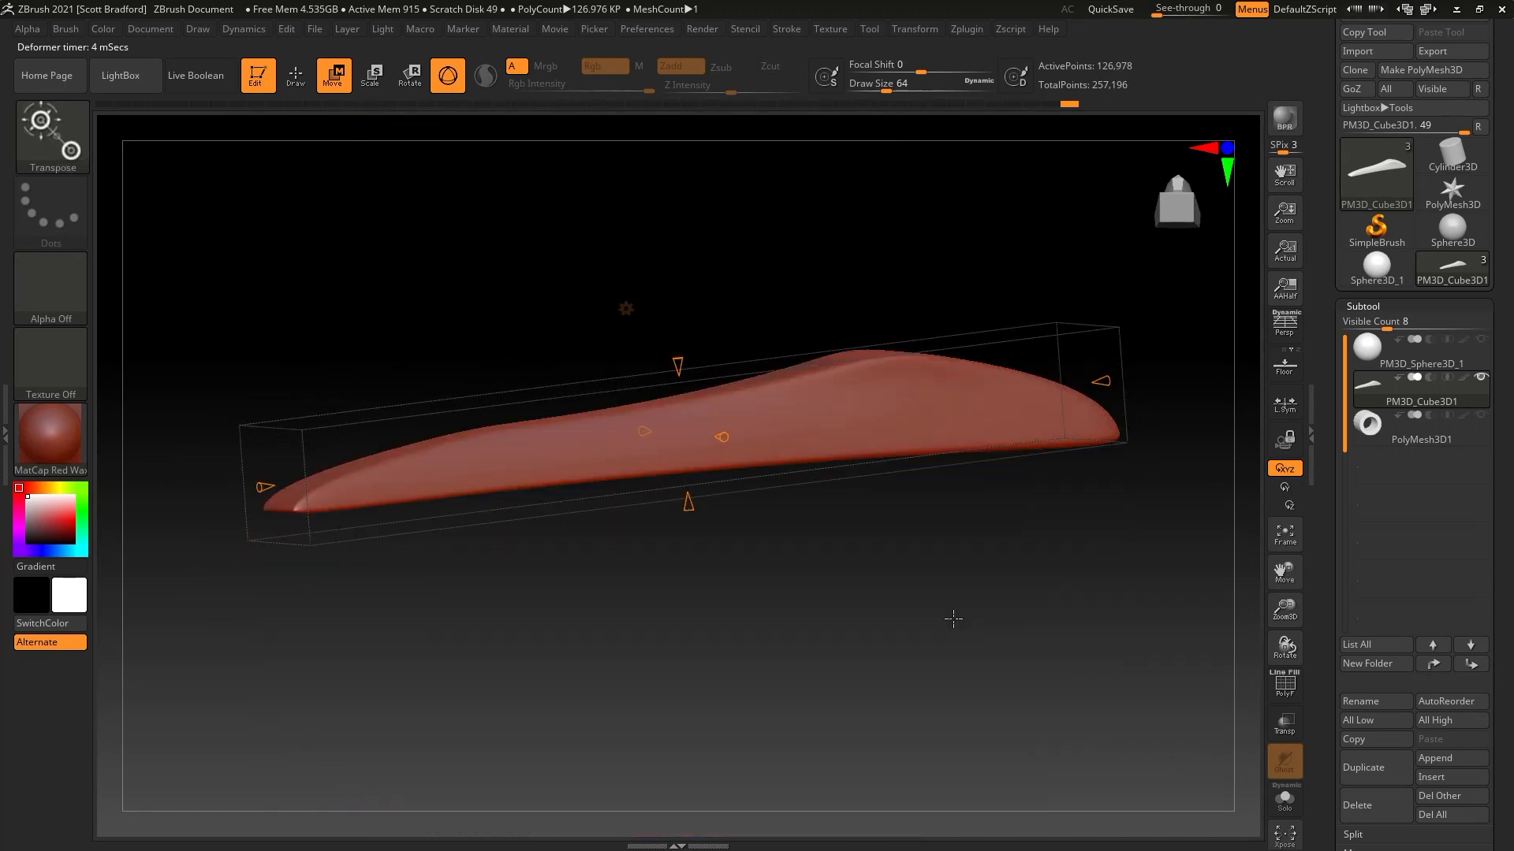
left_click_drag(389, 484, 321, 505)
left_click_drag(783, 645, 749, 644)
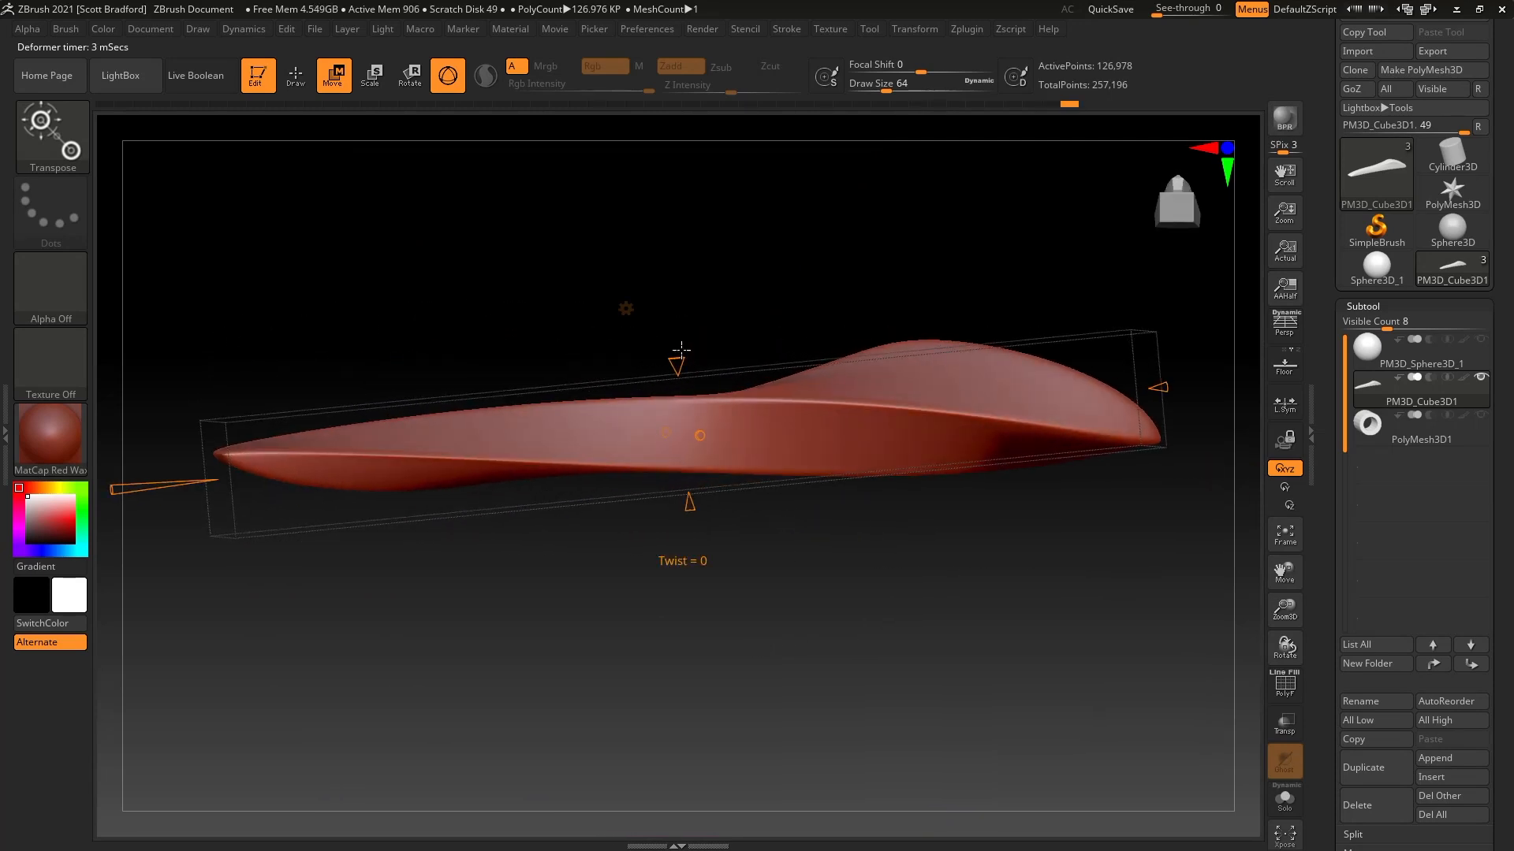
Accept the Twist deformation and inspect the twisted bar.
left_click(626, 309)
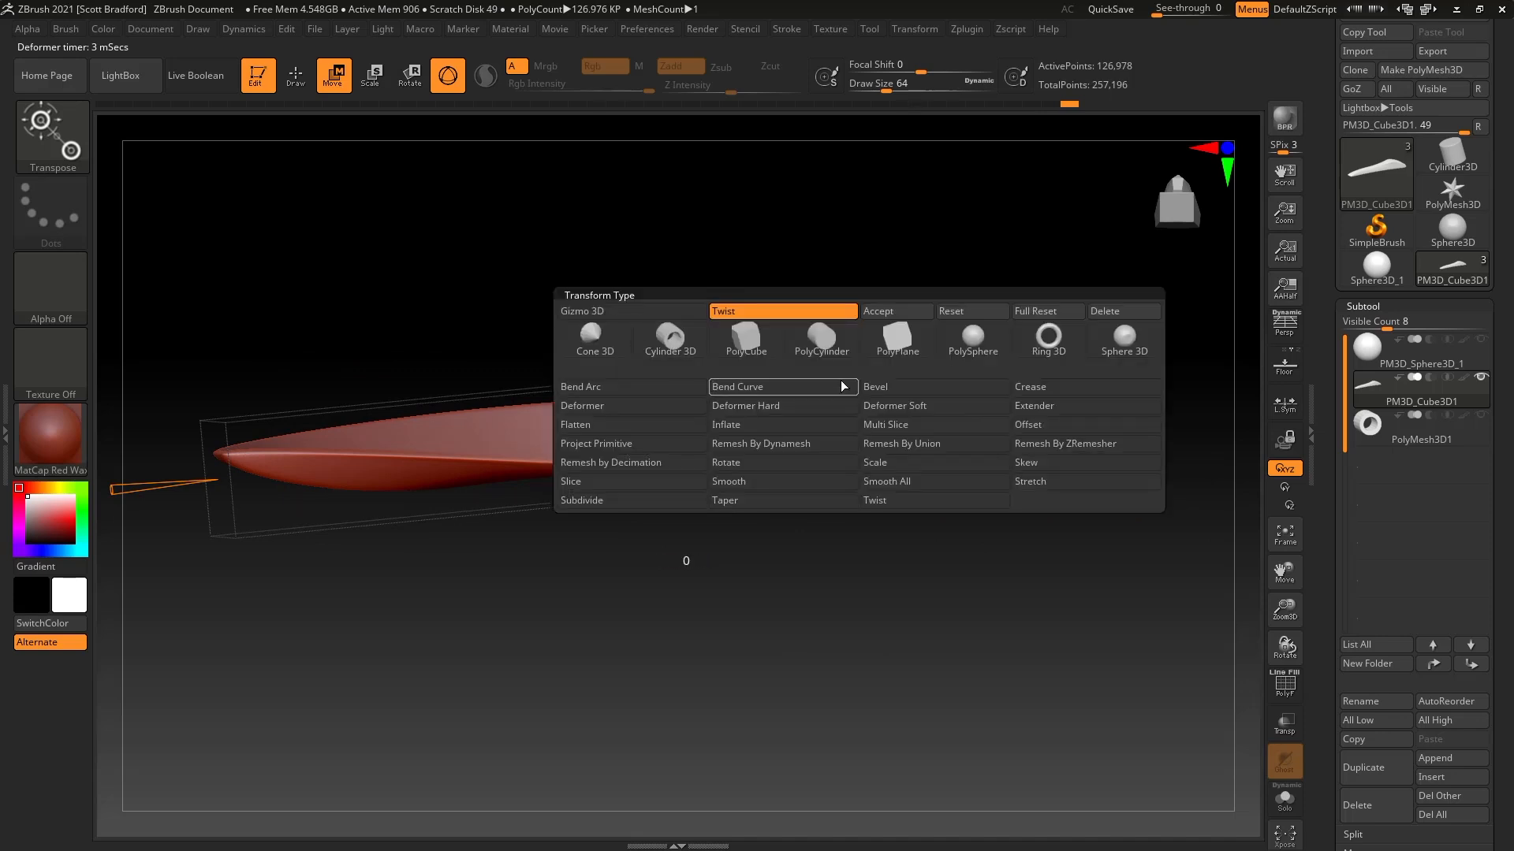
left_click(897, 312)
right_click_drag(891, 403, 872, 442, "alt")
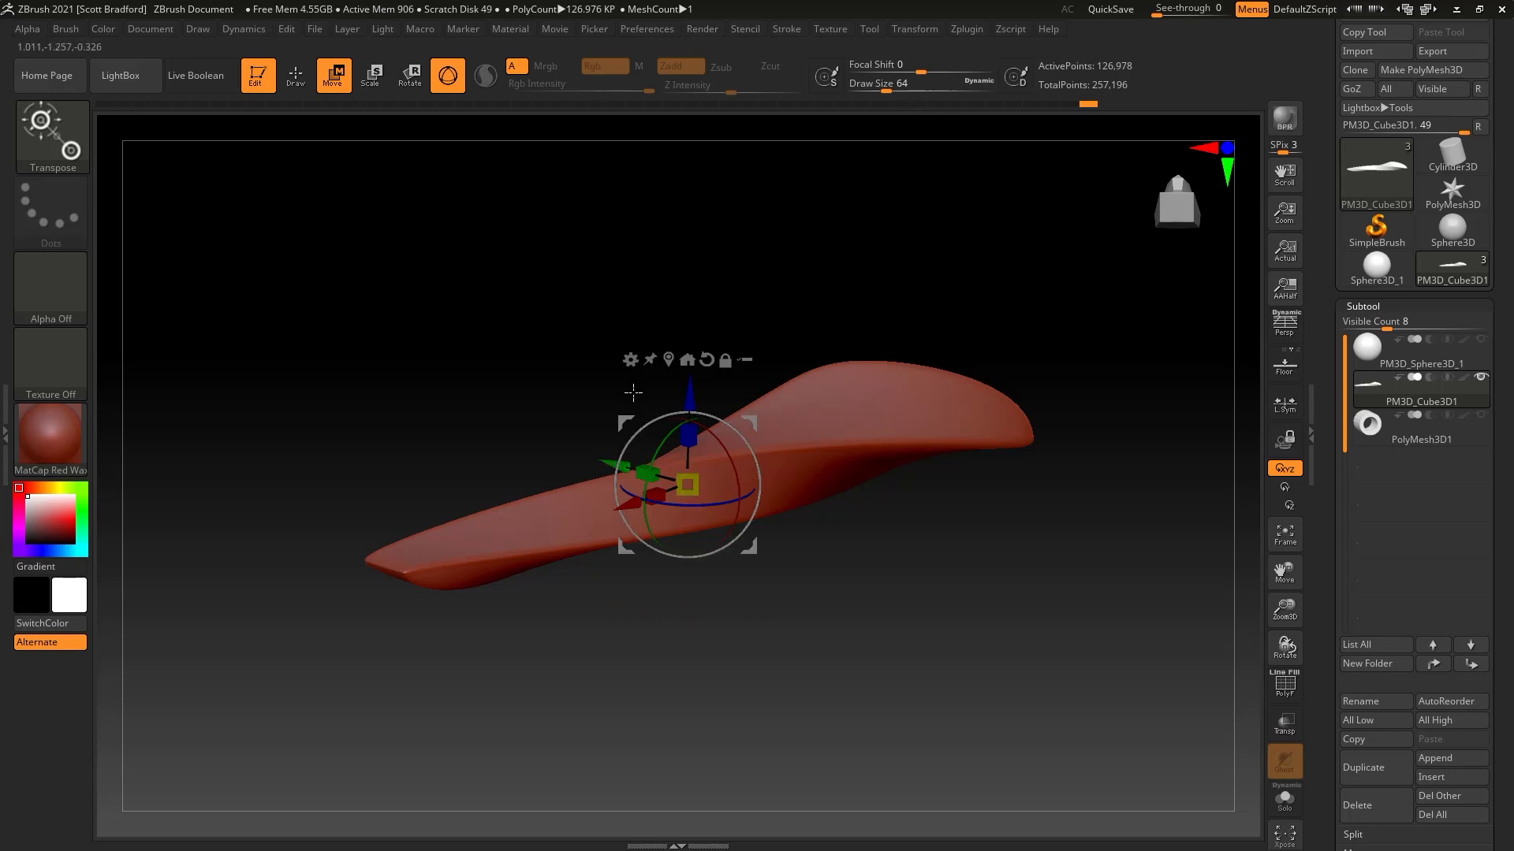
right_click_drag(851, 541, 646, 405)
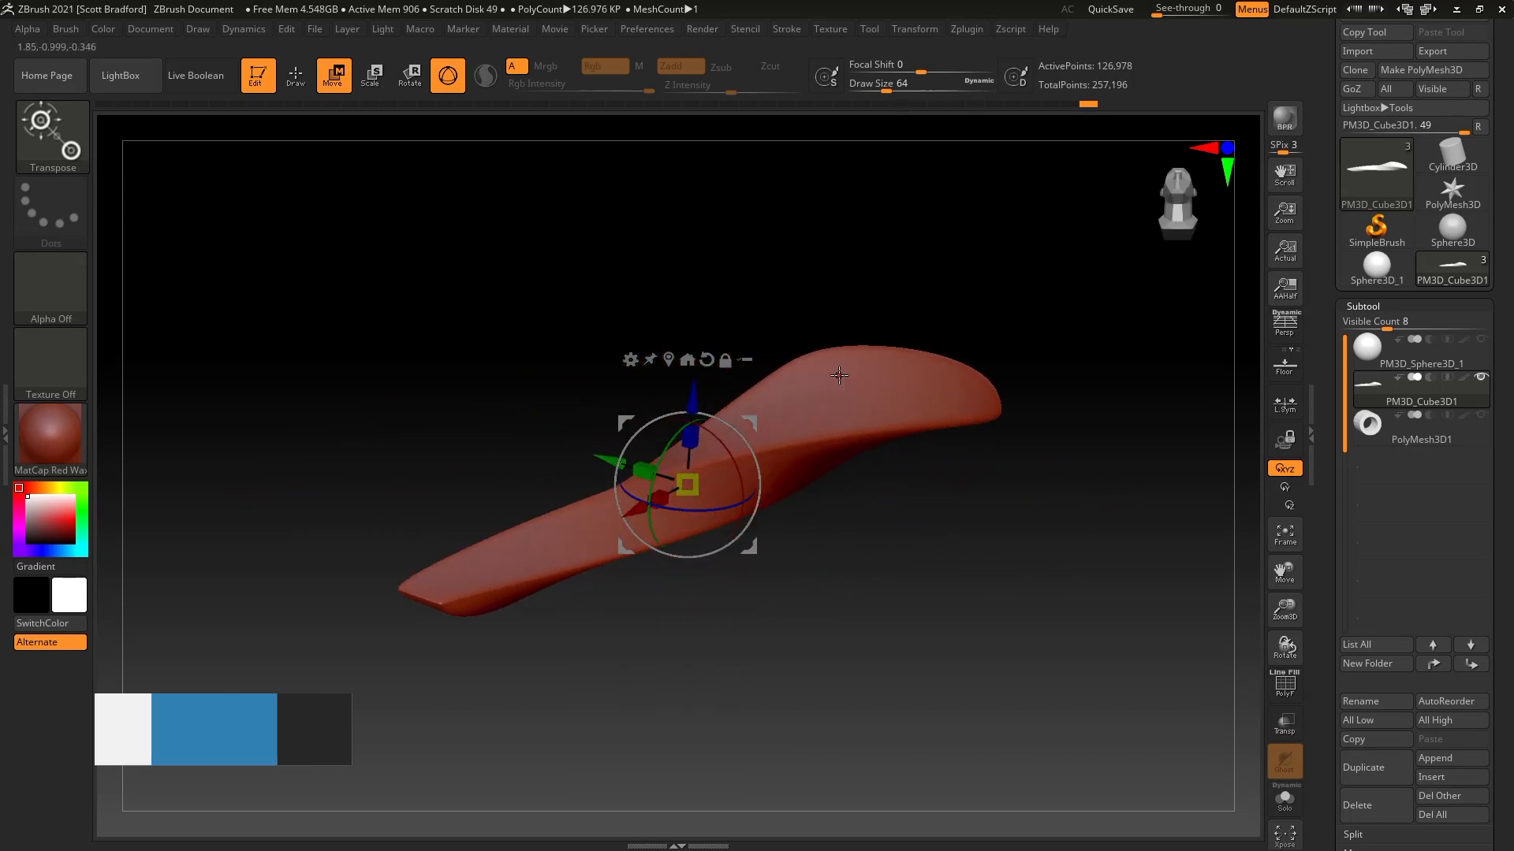